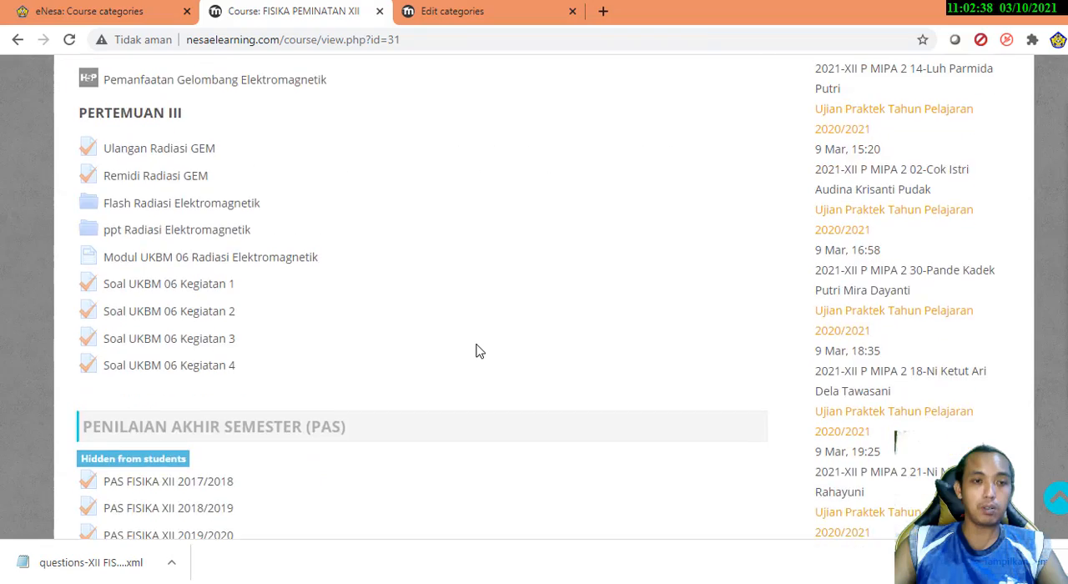
scroll(476, 350, down, 15)
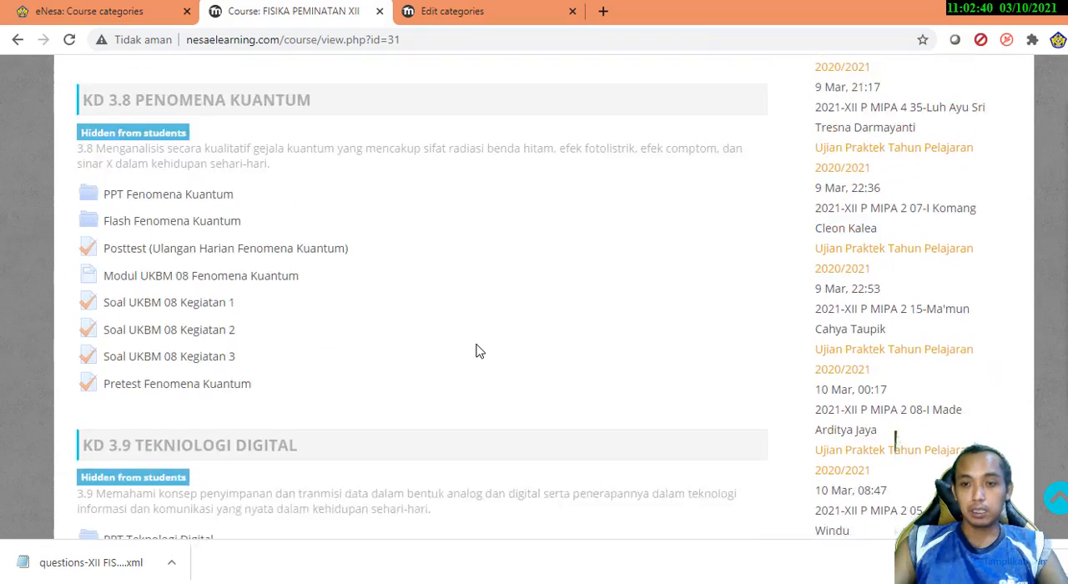
Look through the topic sections and quizzes on the FISIKA PEMINATAN XII course page
scroll(475, 350, up, 3)
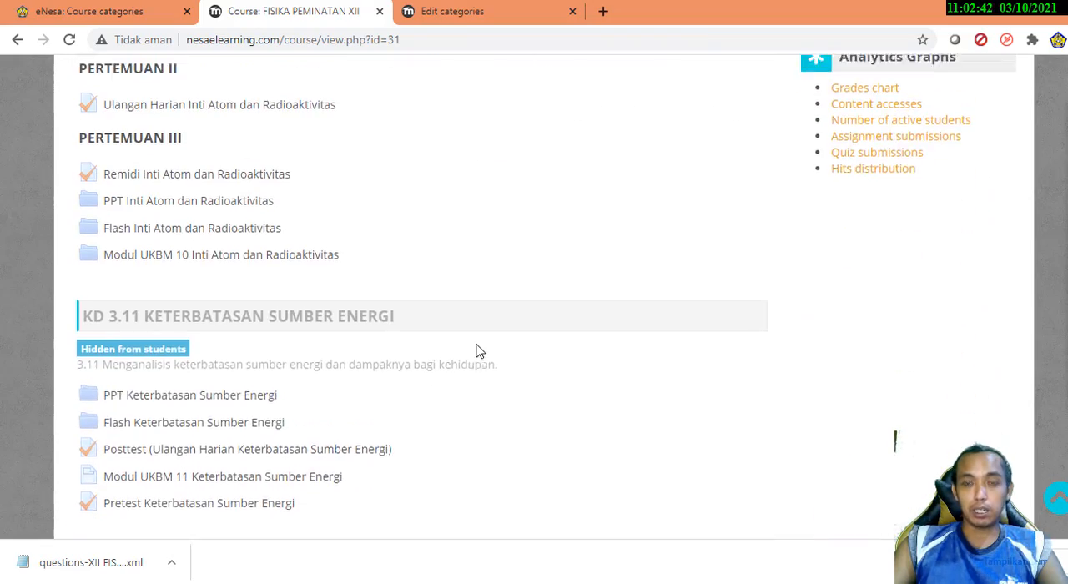
scroll(476, 350, up, 15)
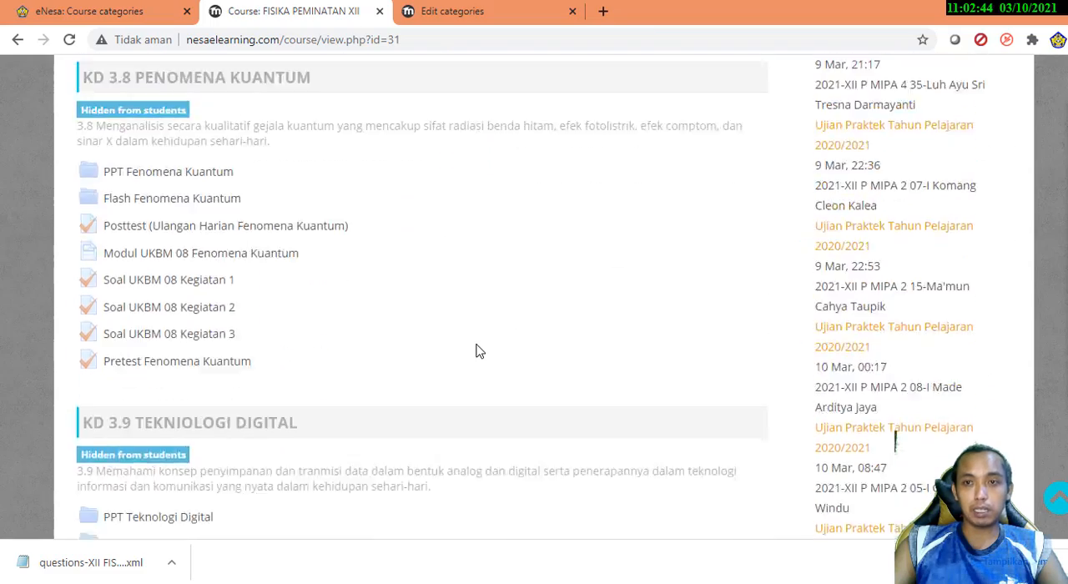
scroll(476, 351, up, 20)
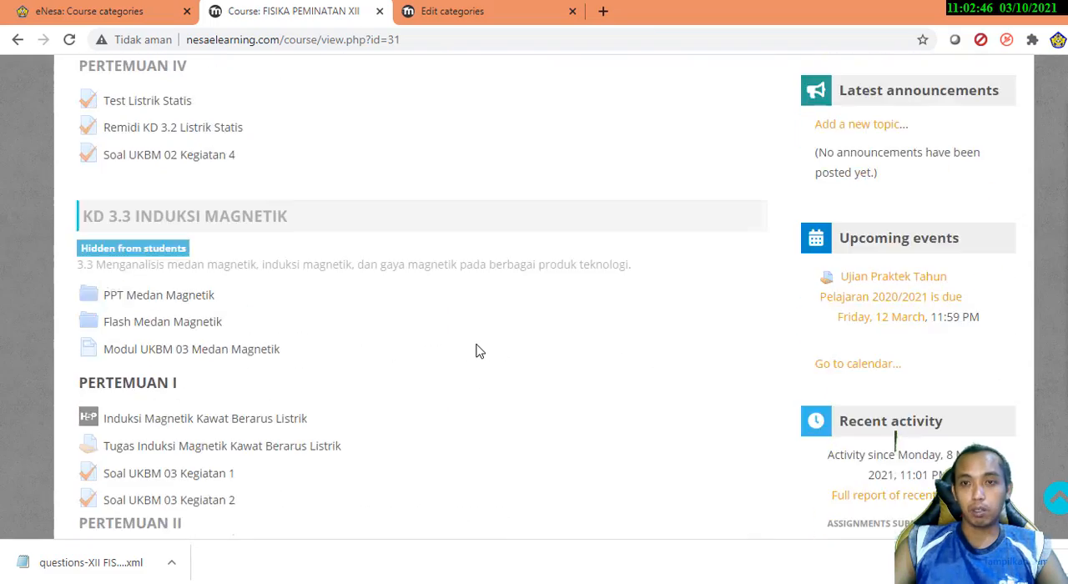
scroll(480, 352, up, 15)
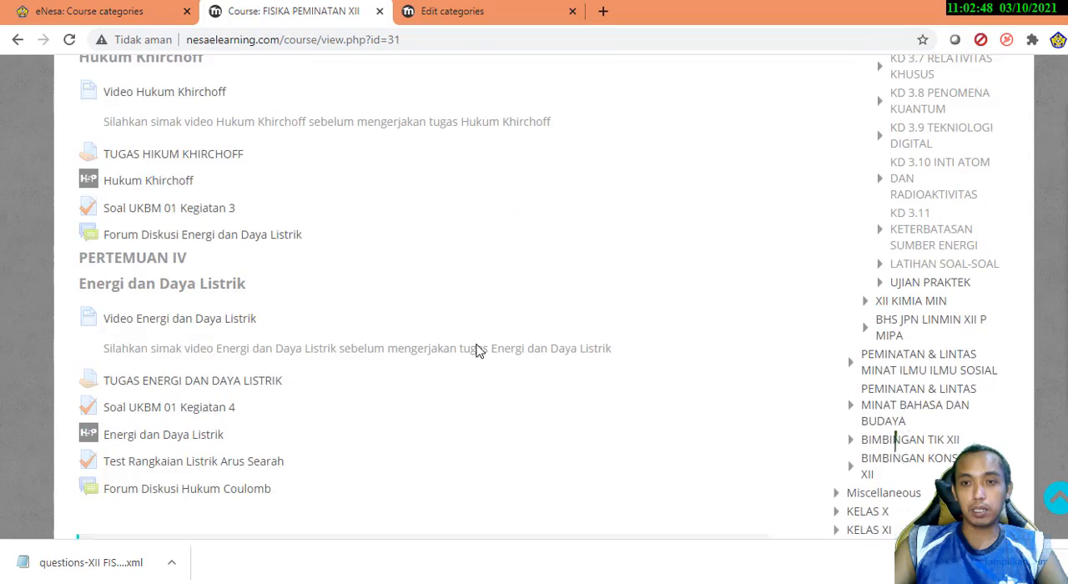
scroll(477, 344, down, 3)
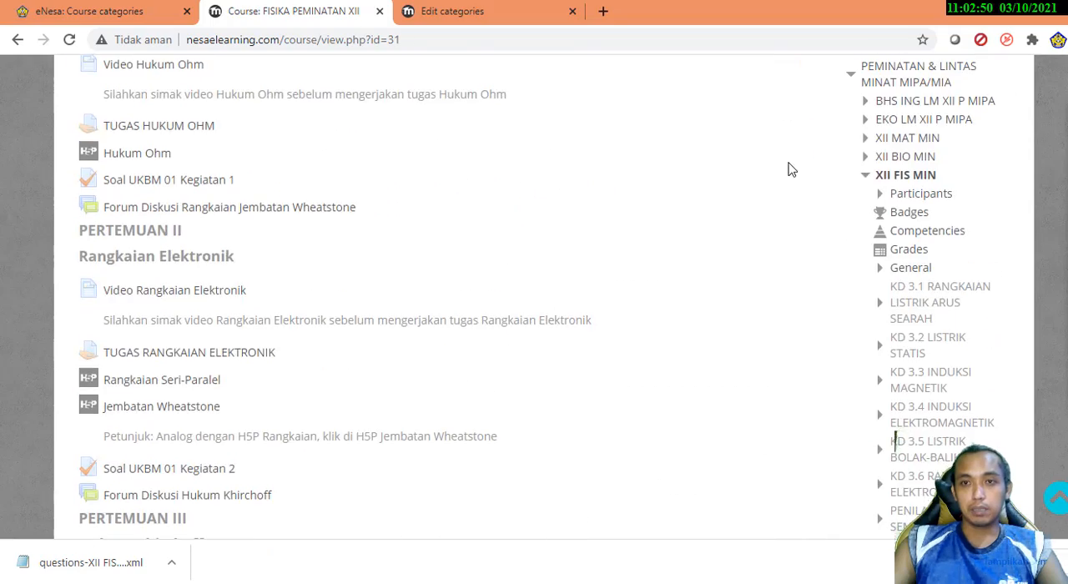
Collapse the KELAS XII branch in the course navigation and look for the administration options
scroll(824, 145, up, 2)
click(833, 174)
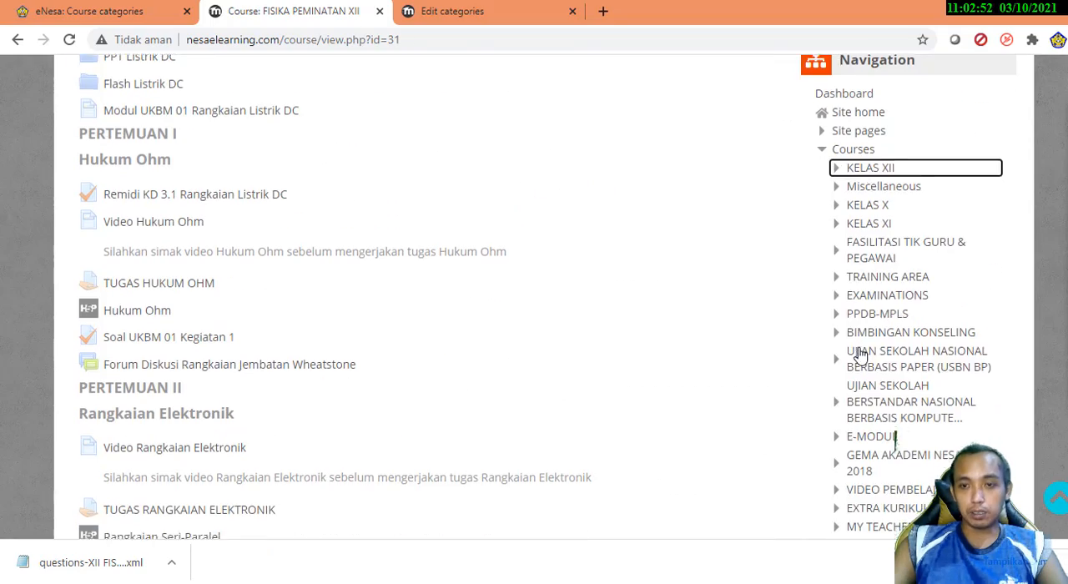
scroll(861, 354, down, 3)
scroll(856, 362, down, 2)
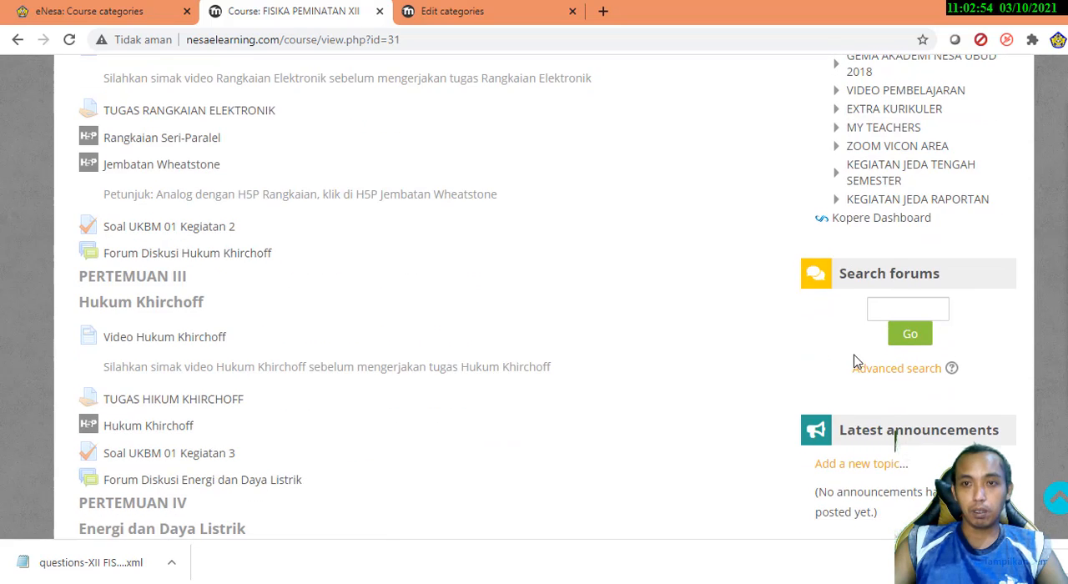
scroll(854, 362, up, 1)
scroll(856, 359, down, 4)
scroll(854, 351, down, 3)
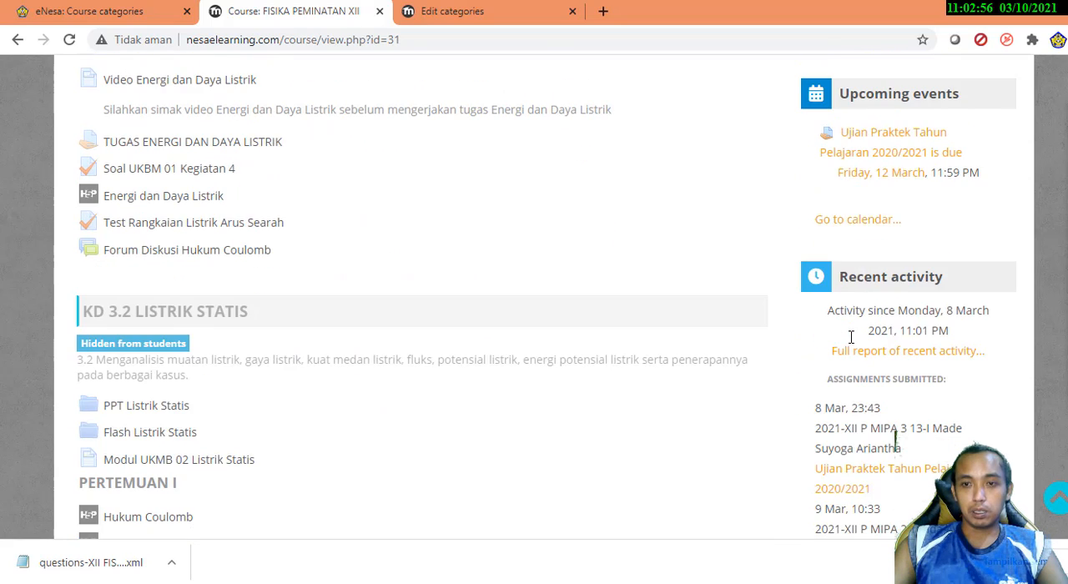
scroll(851, 337, up, 12)
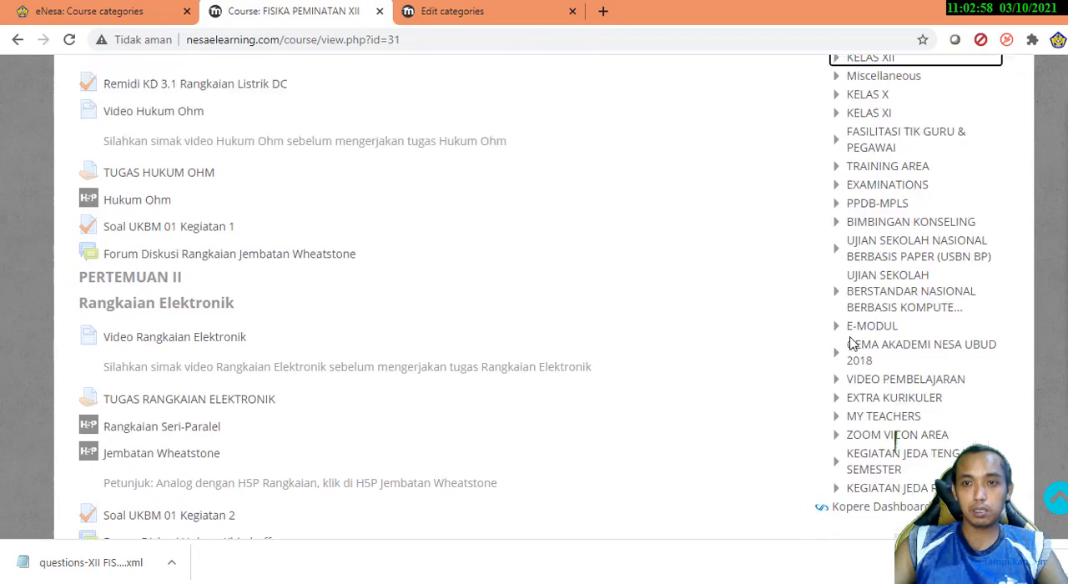
scroll(853, 344, down, 3)
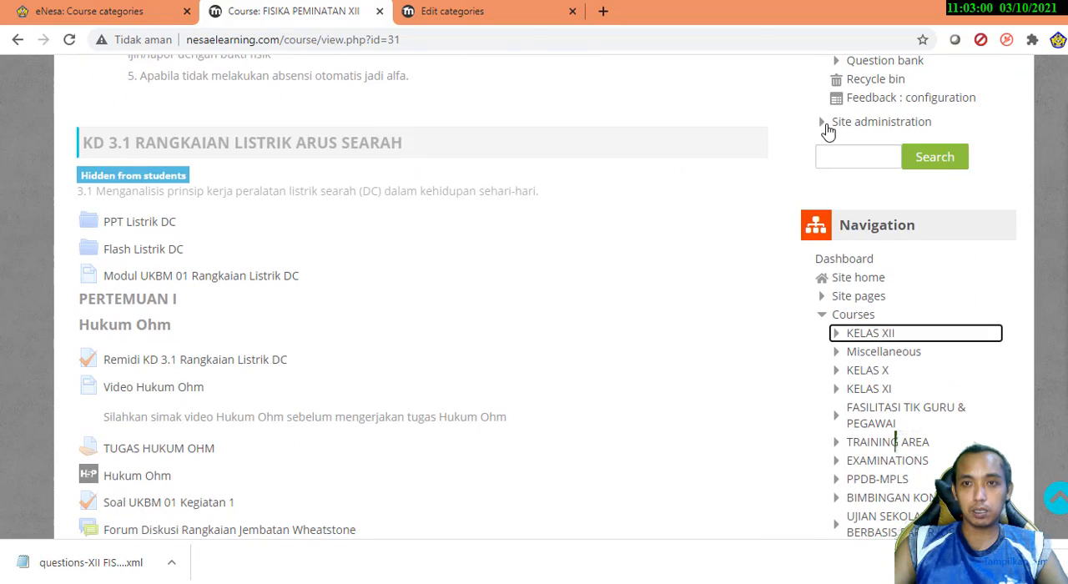
Expand Site administration and review its options alongside the course administration options
click(826, 127)
scroll(796, 252, down, 3)
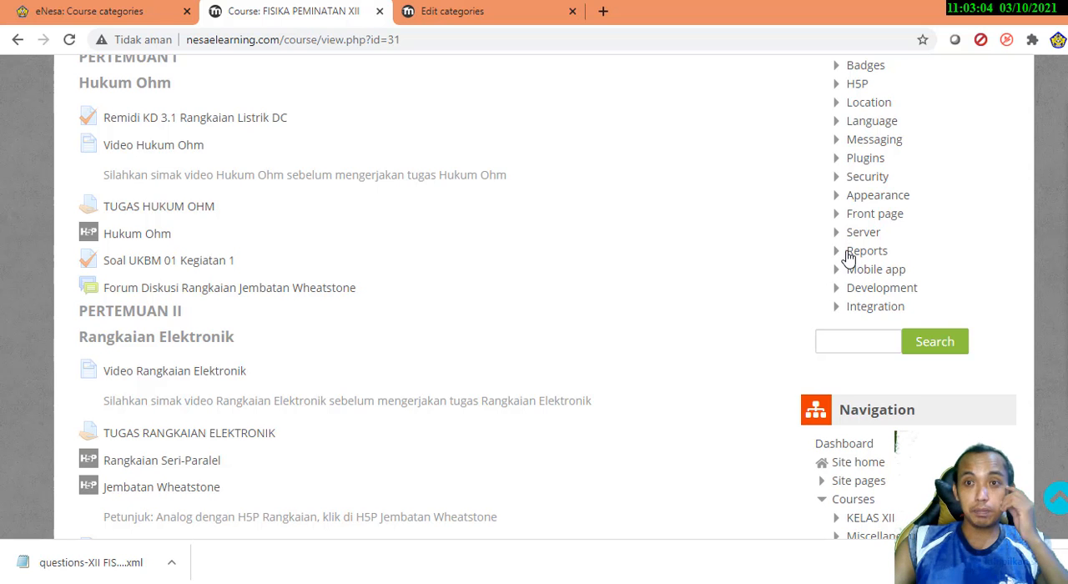
scroll(849, 259, up, 3)
scroll(810, 208, down, 1)
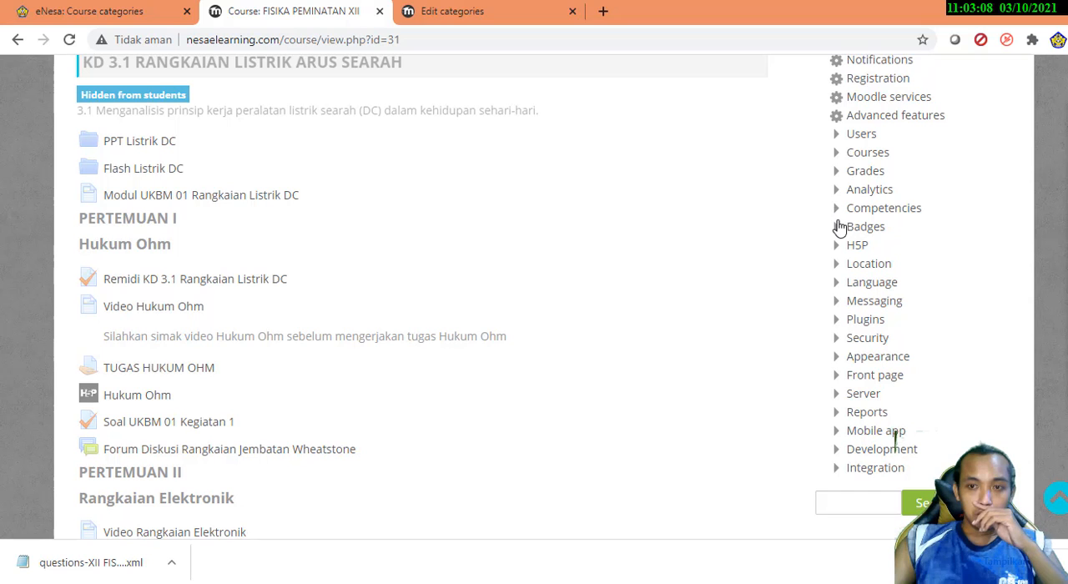
scroll(840, 228, up, 4)
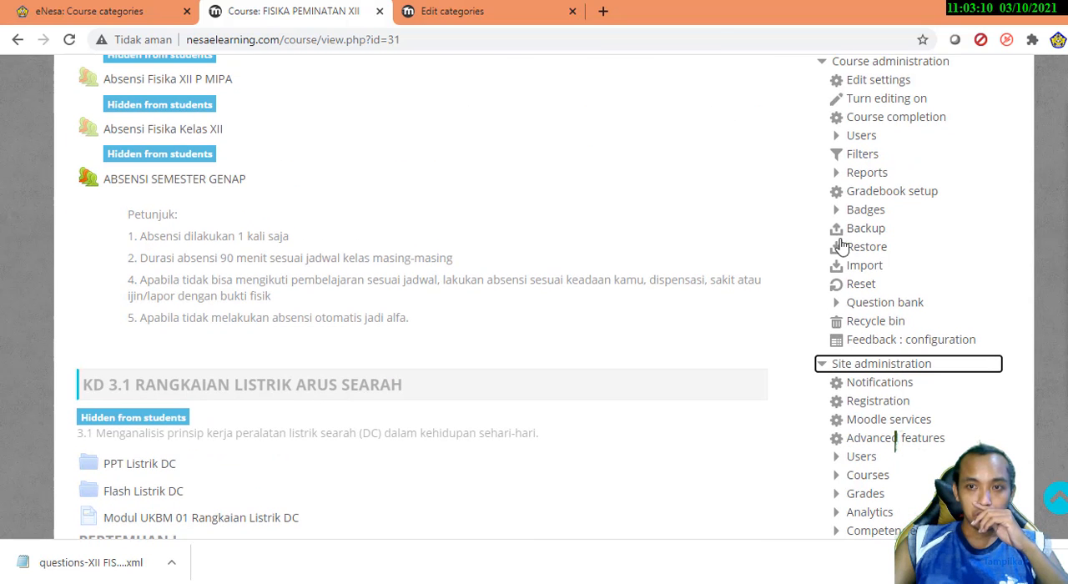
Open the course's question bank questions, look through the list, and return to the course page
click(890, 305)
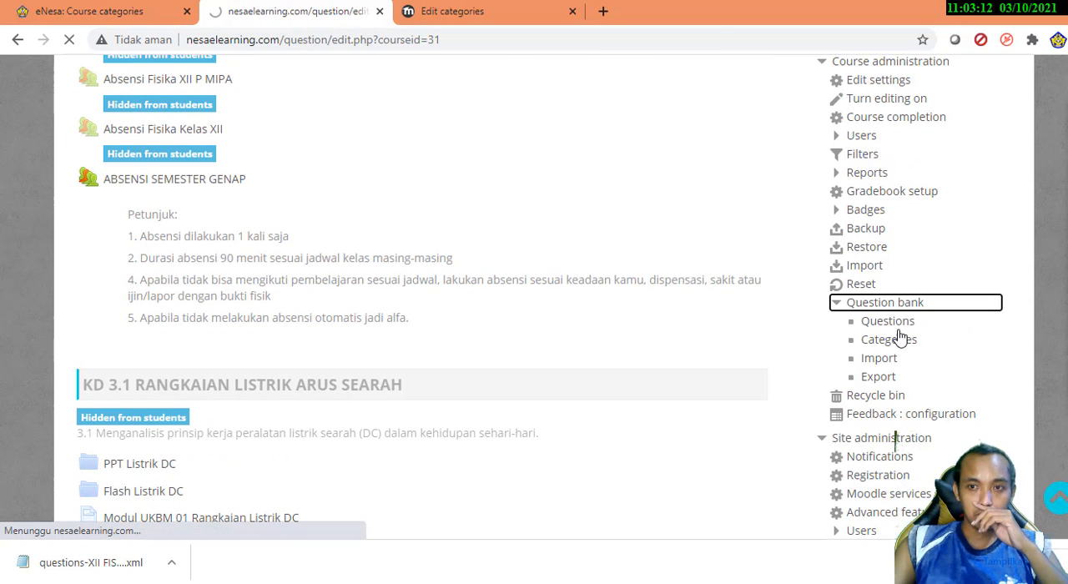
scroll(929, 358, down, 3)
scroll(929, 359, down, 10)
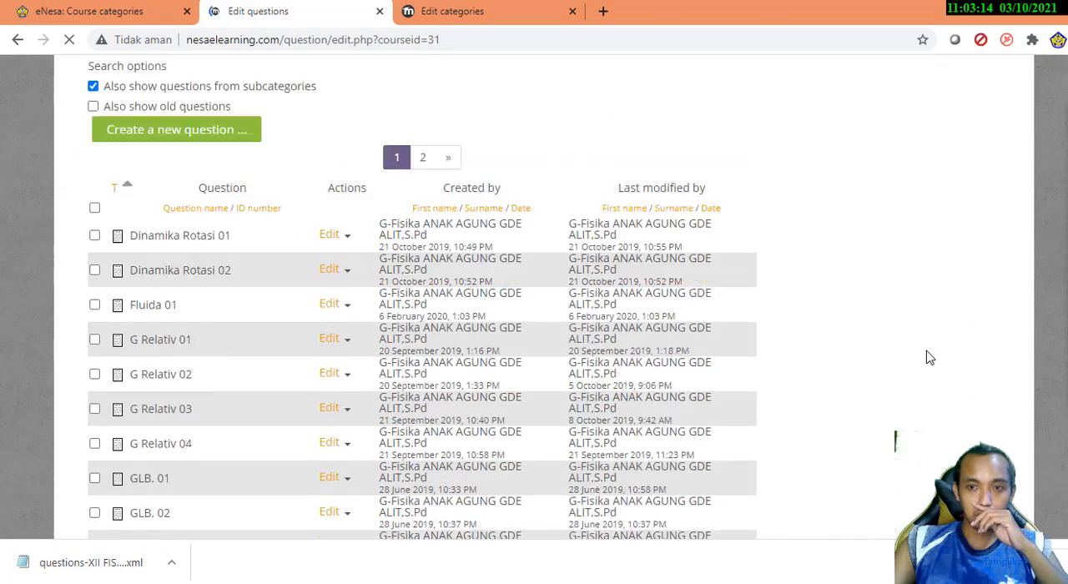
scroll(927, 355, up, 10)
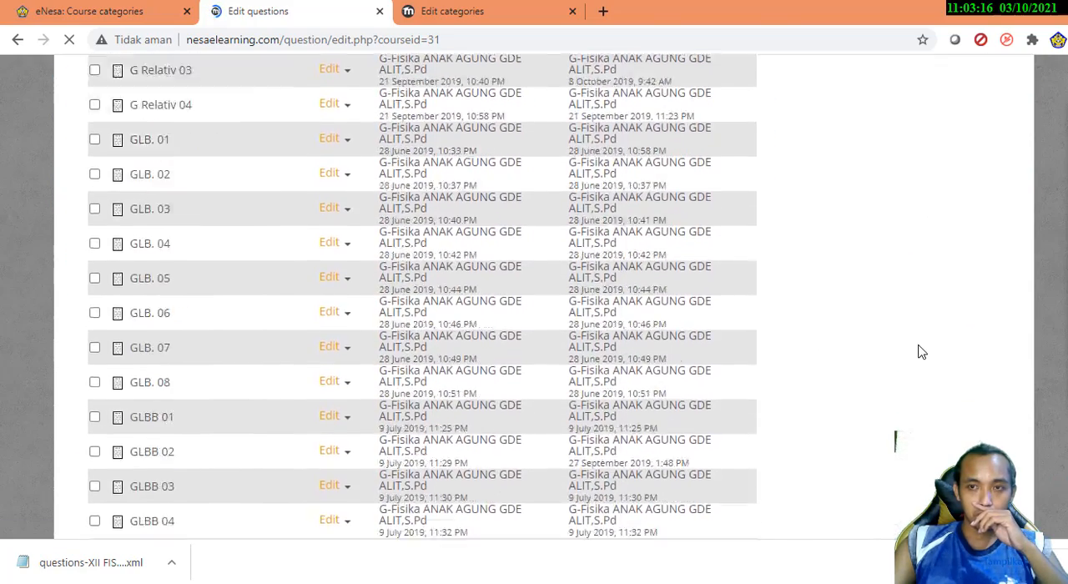
scroll(912, 351, down, 5)
scroll(910, 349, down, 10)
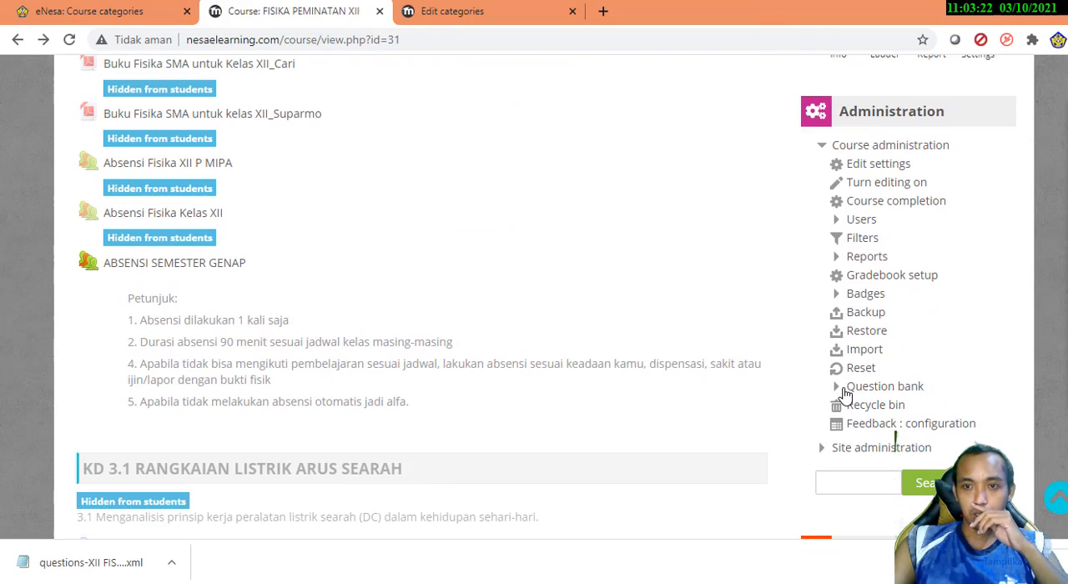
Open the question bank's categories for the FISIKA PEMINATAN XII course
click(846, 391)
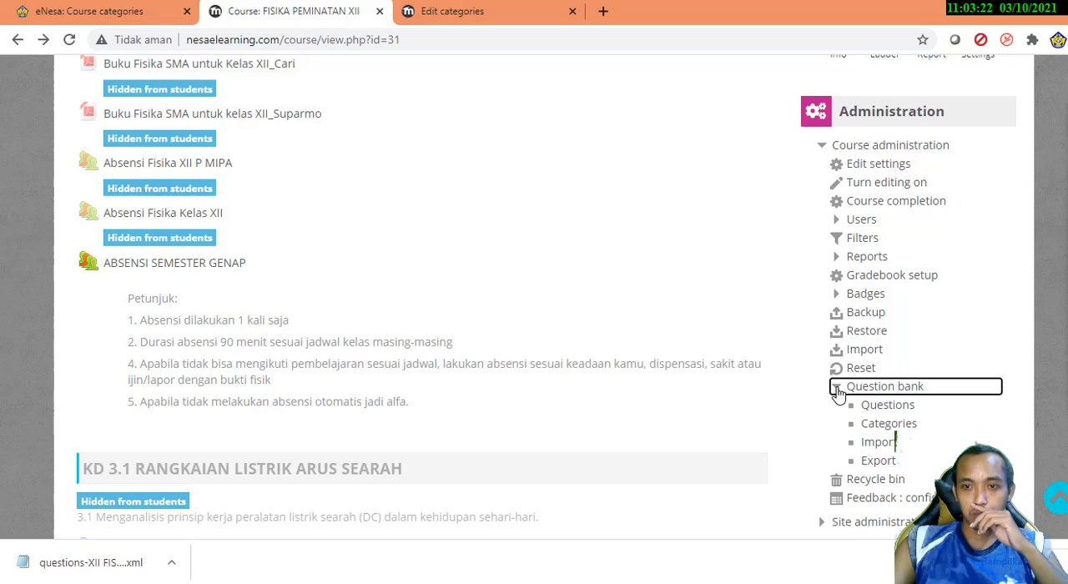
click(890, 425)
scroll(503, 302, down, 10)
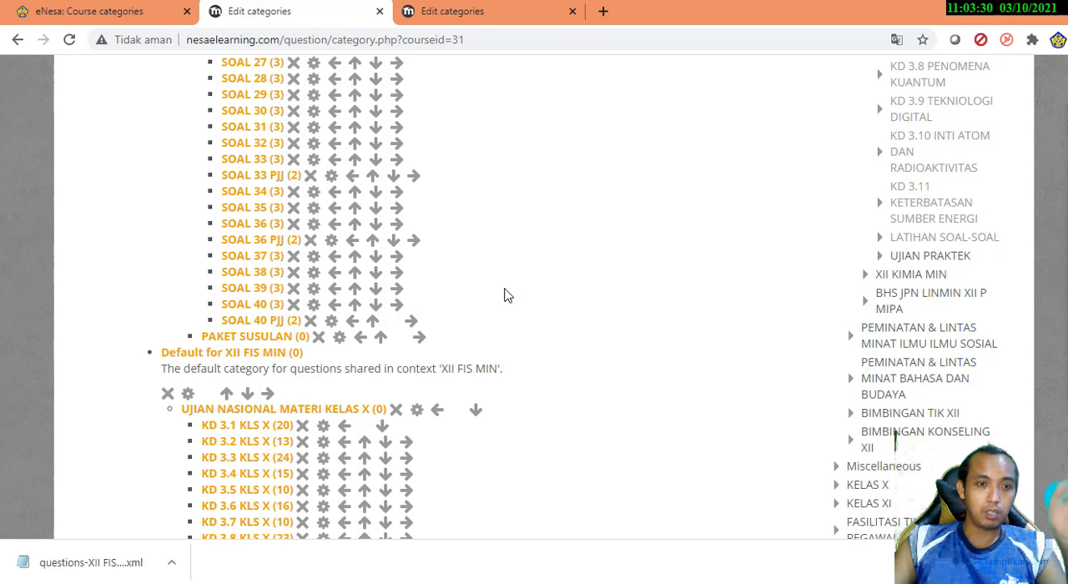
Examine how the course's question categories and subcategories are organised, including the Ujian Nasional and Soal UKBM groups
scroll(504, 295, down, 1)
scroll(505, 293, up, 5)
scroll(504, 292, down, 7)
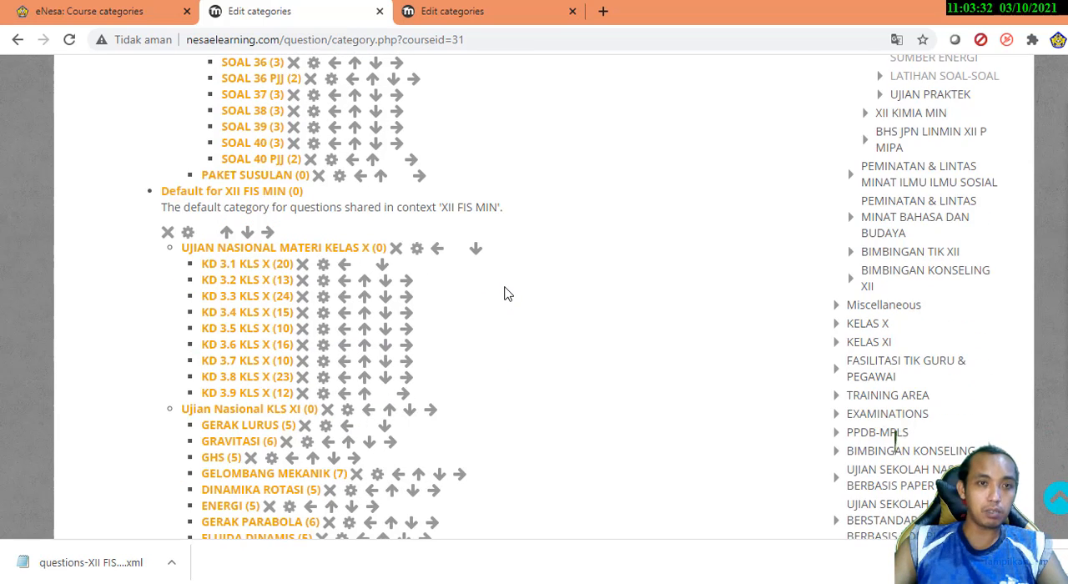
scroll(504, 292, down, 1)
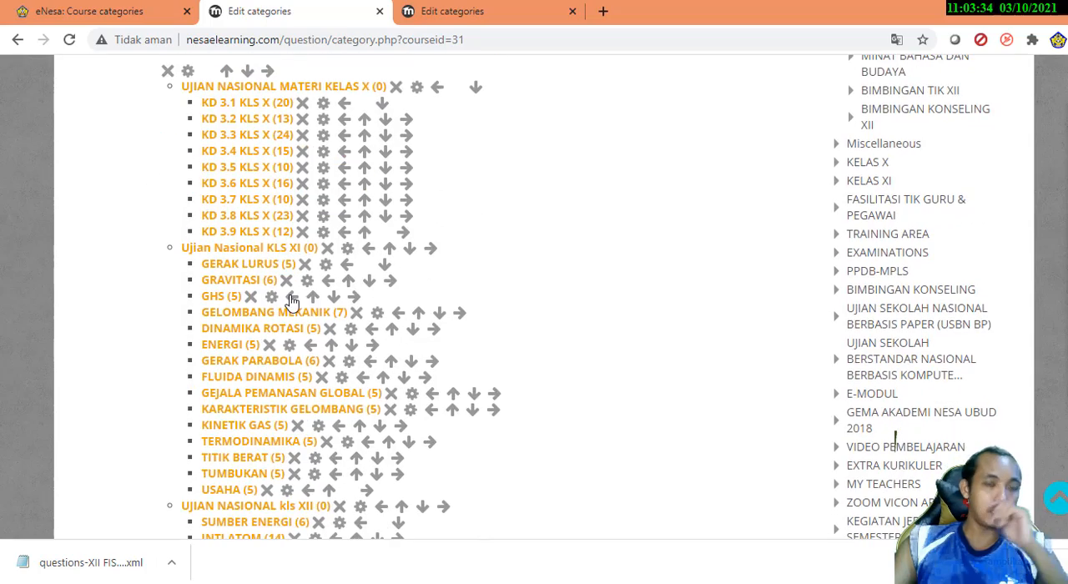
scroll(290, 307, down, 4)
scroll(290, 309, down, 8)
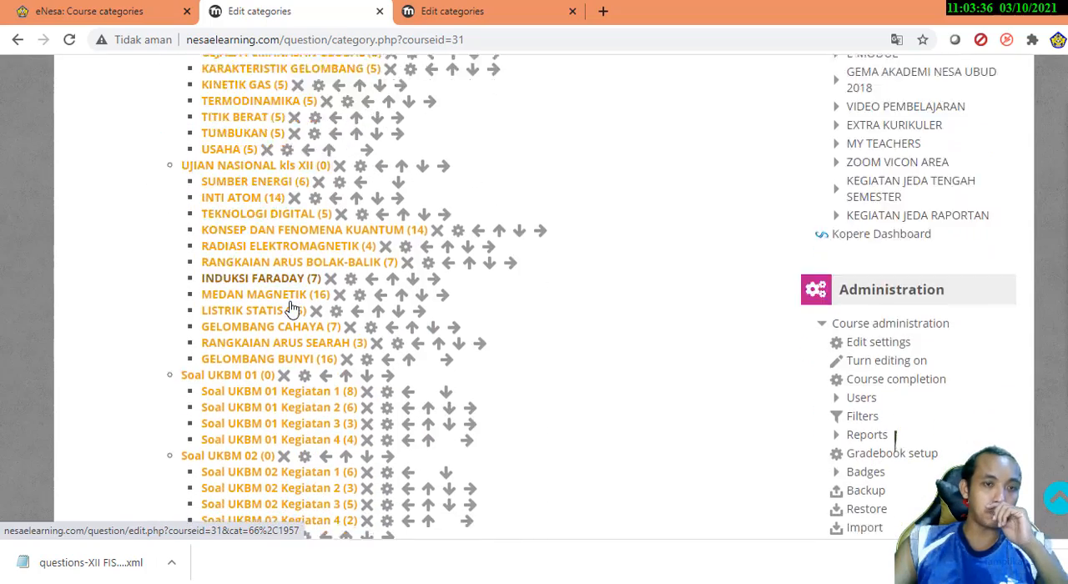
scroll(290, 309, down, 20)
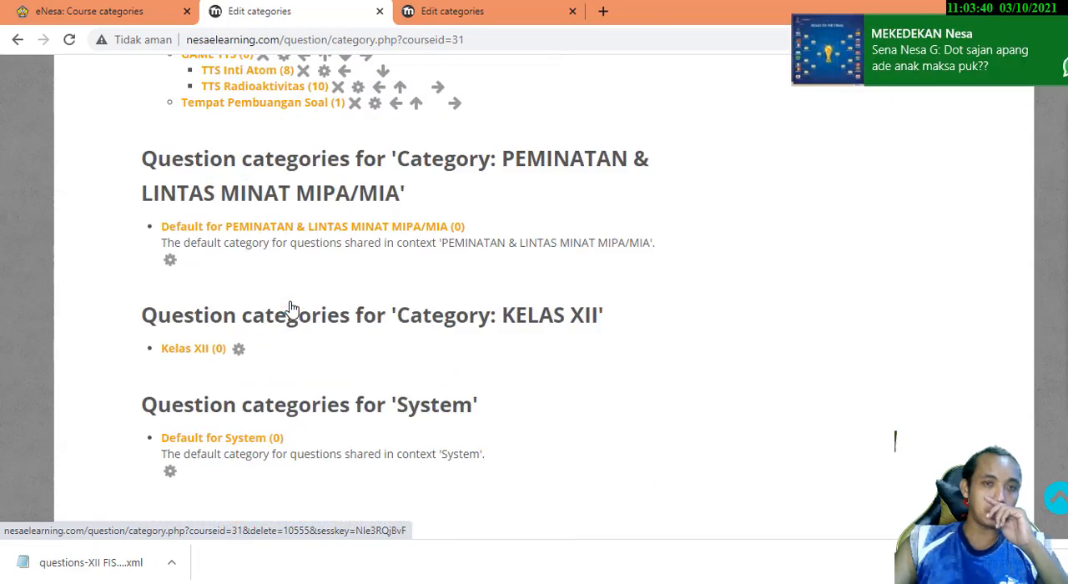
scroll(291, 309, up, 18)
scroll(290, 302, up, 3)
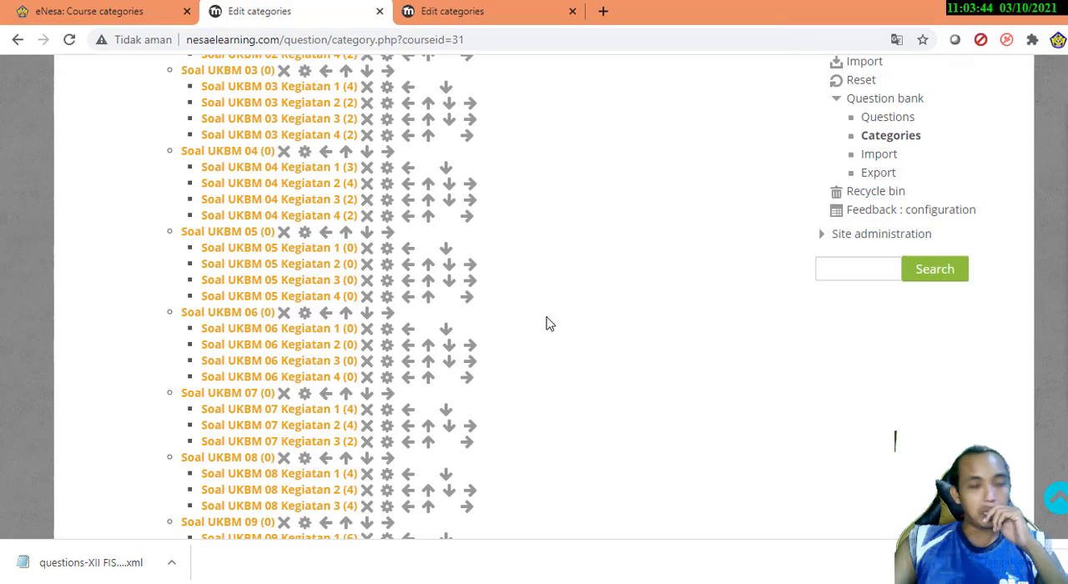
scroll(547, 323, up, 15)
scroll(546, 323, up, 4)
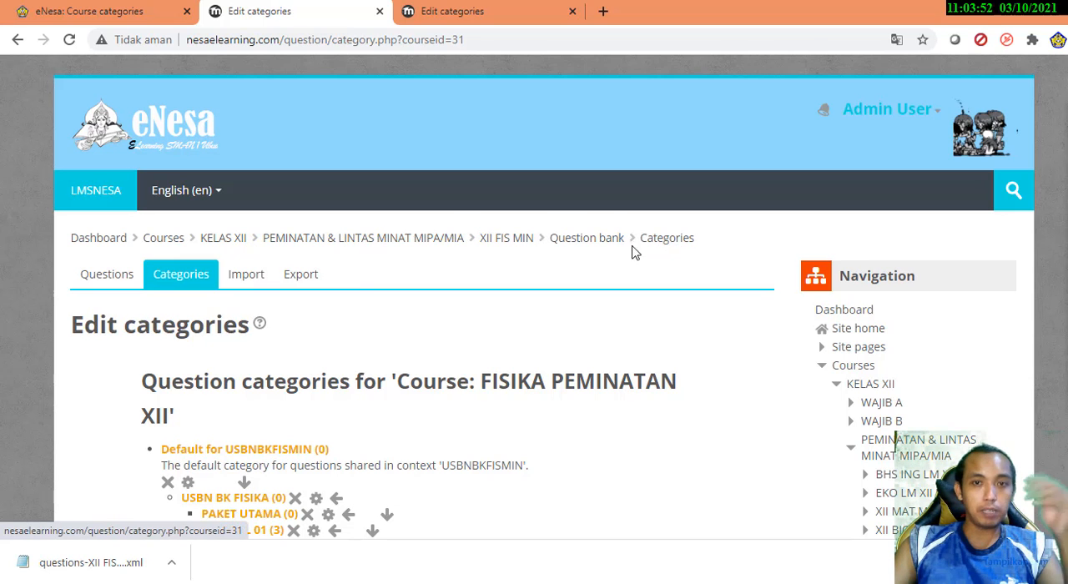
Return to the XII FIS MIN course page and look through its topics and UKBM quizzes
click(507, 243)
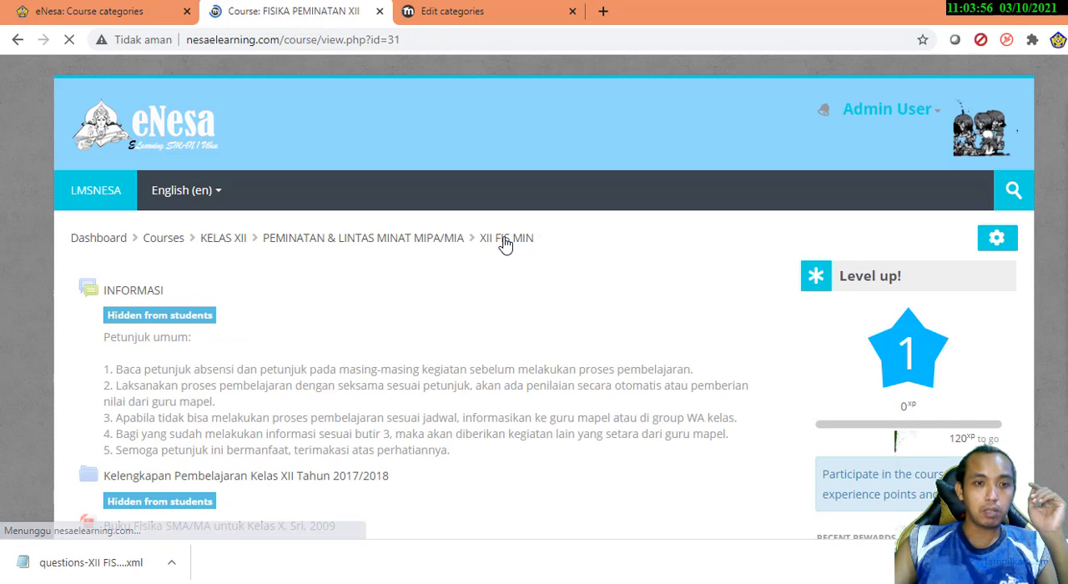
scroll(50, 346, down, 3)
scroll(293, 277, up, 2)
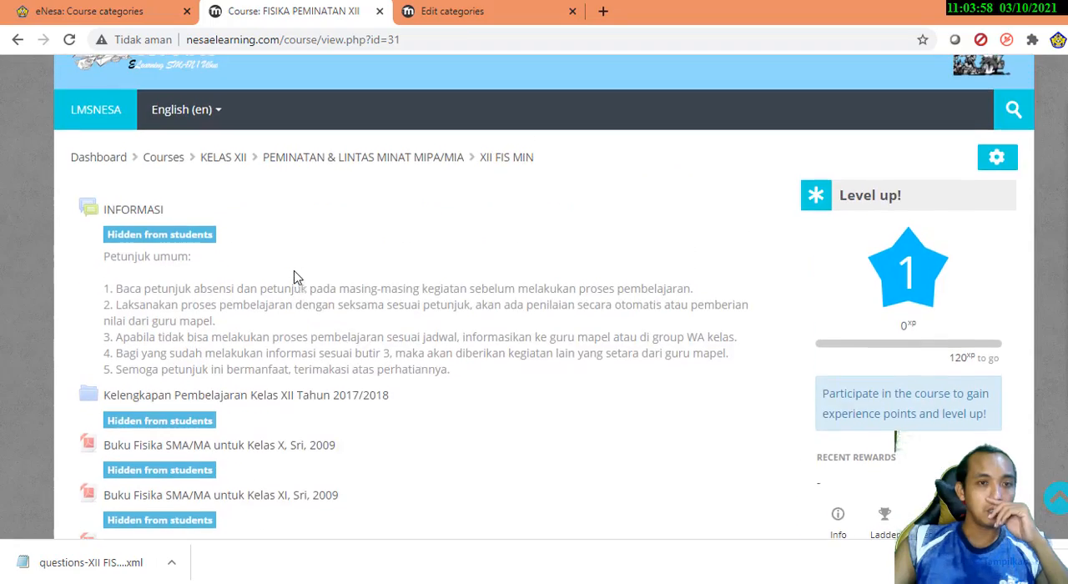
scroll(23, 291, down, 15)
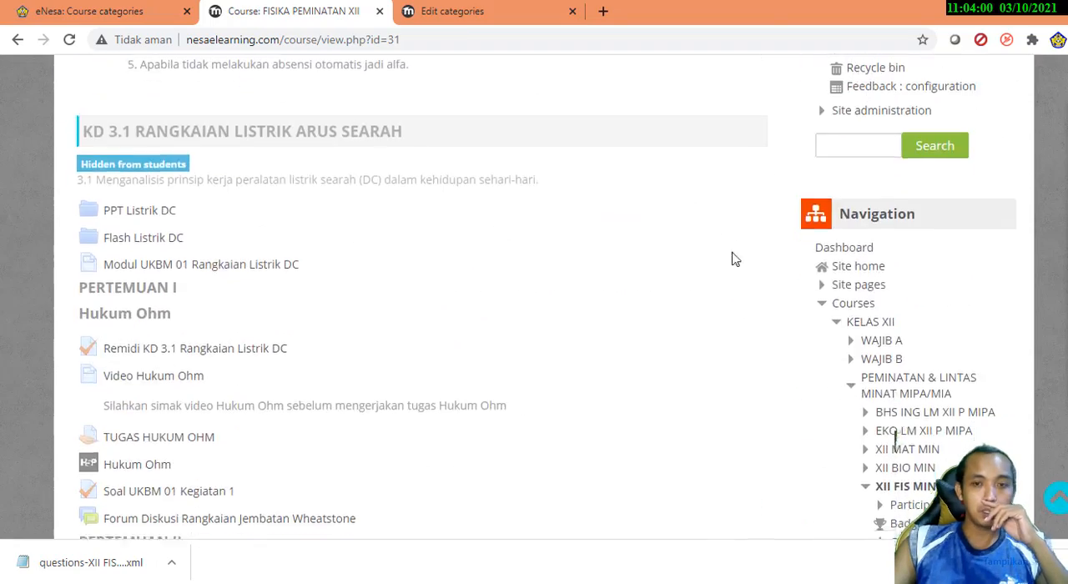
scroll(622, 252, down, 12)
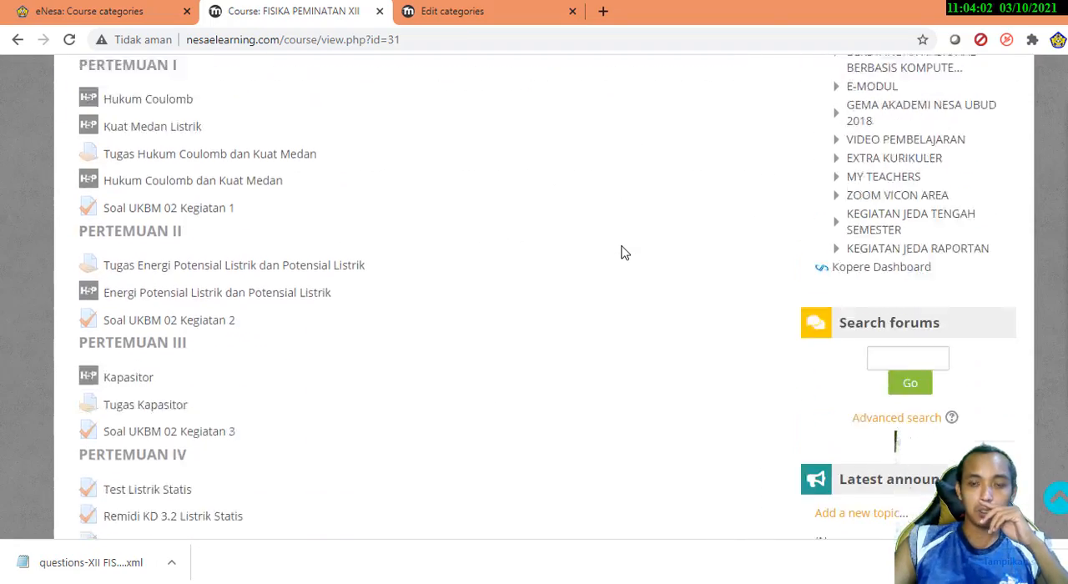
scroll(622, 252, down, 3)
scroll(622, 252, down, 11)
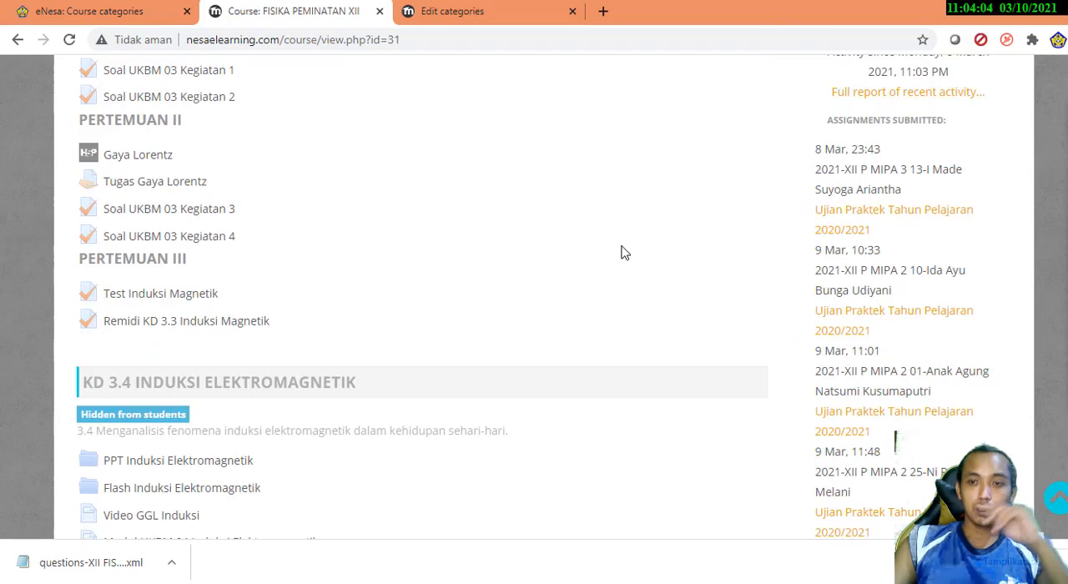
Enlarge the course page and locate the Question bank entry in the course administration options
scroll(622, 252, up, 20)
scroll(622, 252, up, 12)
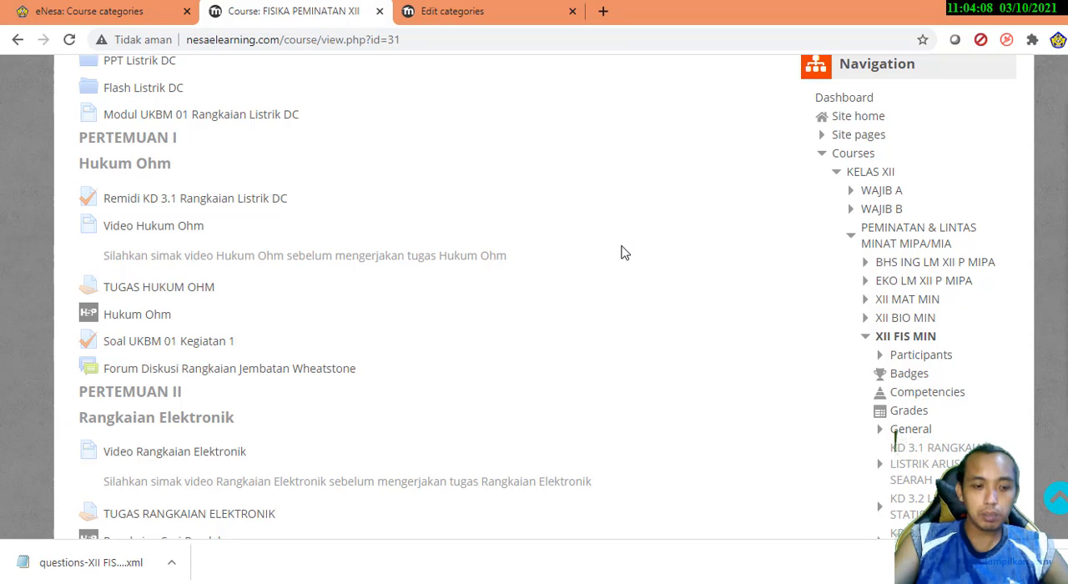
scroll(622, 252, up, 2)
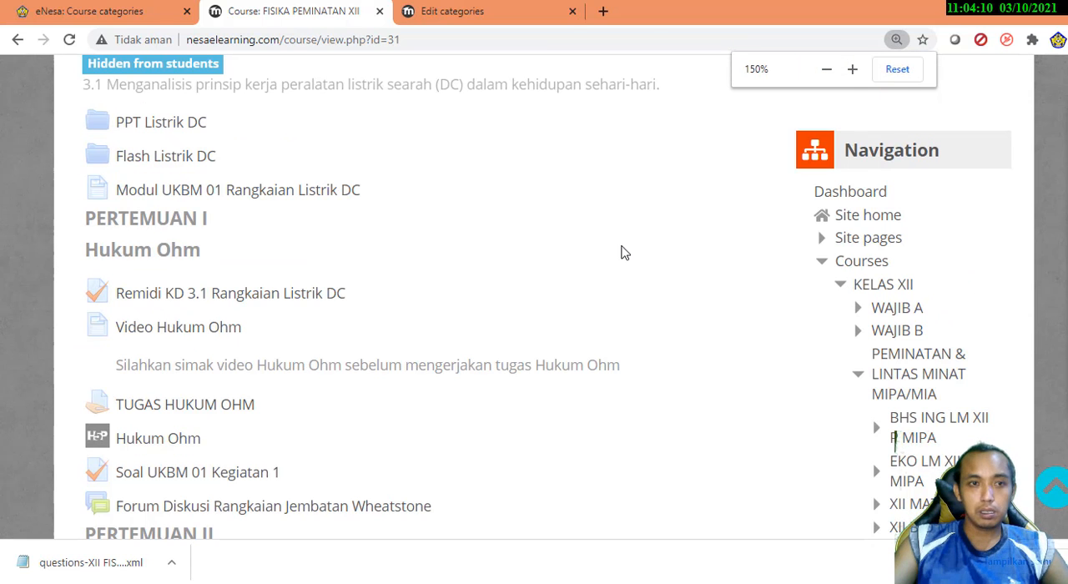
scroll(622, 252, up, 1)
scroll(817, 250, up, 3)
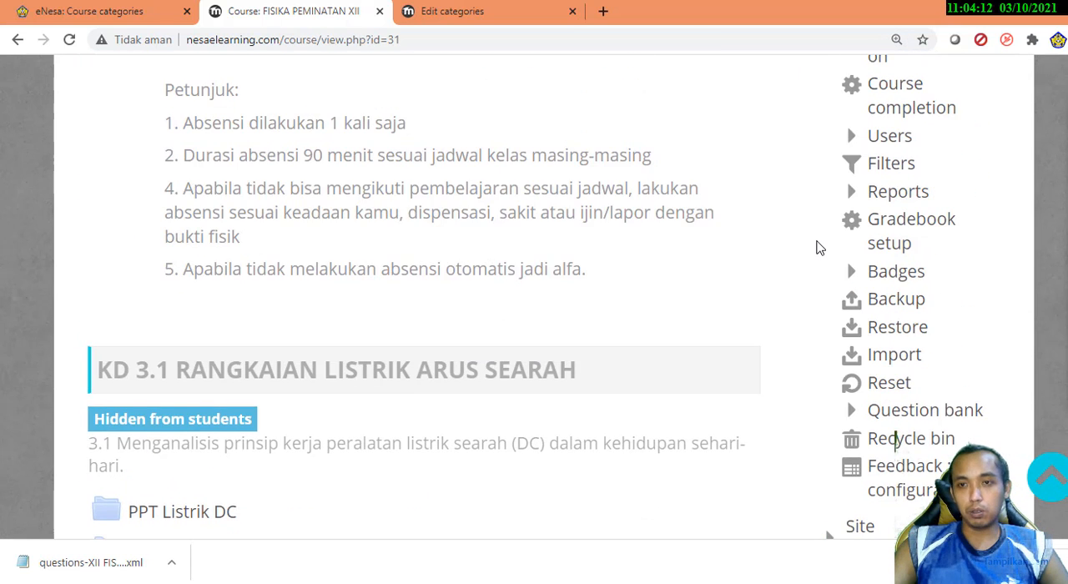
scroll(821, 248, up, 2)
scroll(821, 248, down, 2)
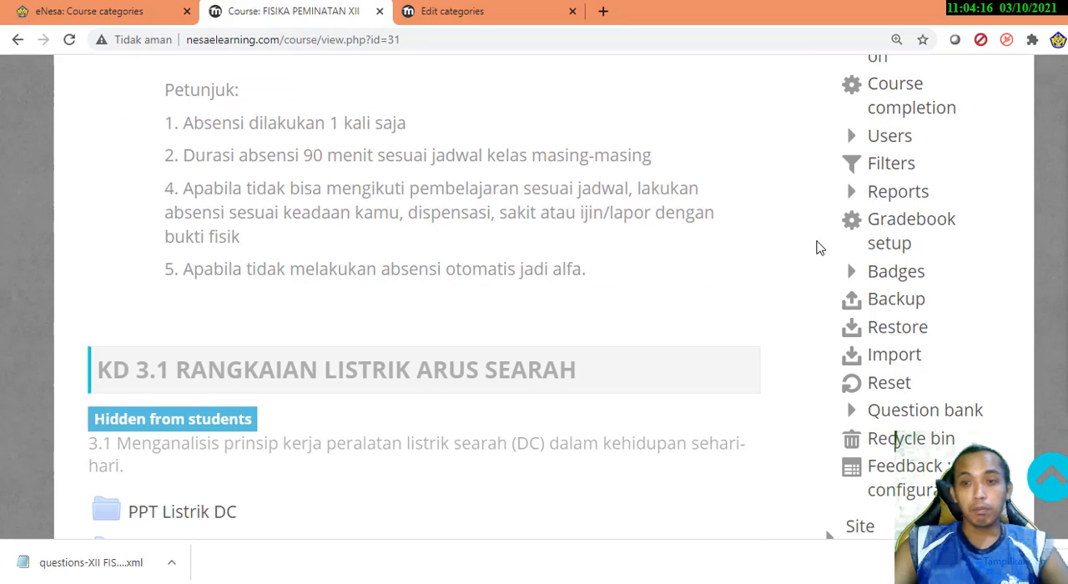
Open the backup settings for the XII FIS MIN course and exclude enrolled users from the backup
click(892, 304)
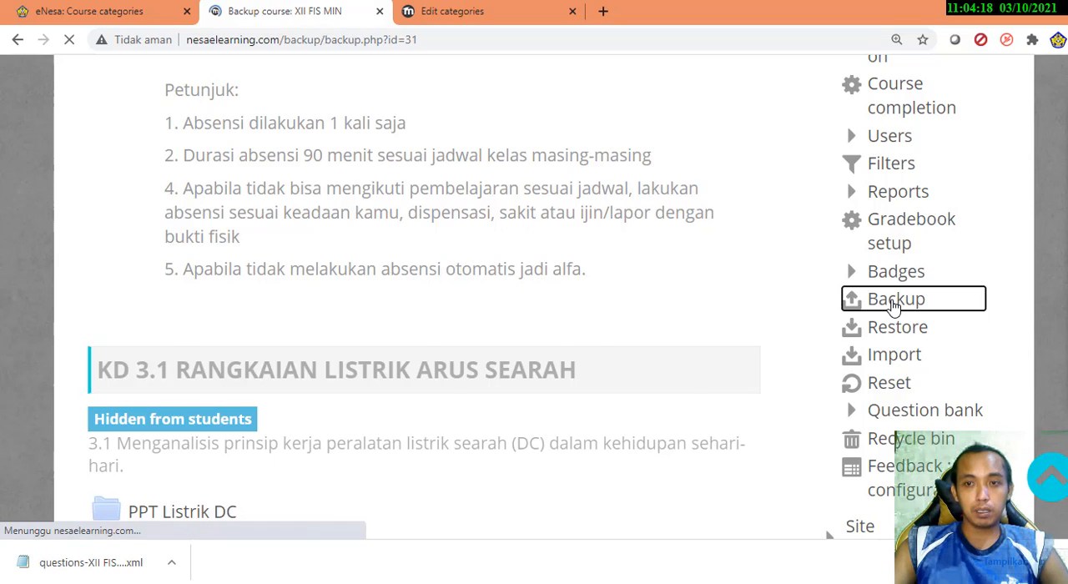
scroll(5, 315, down, 1)
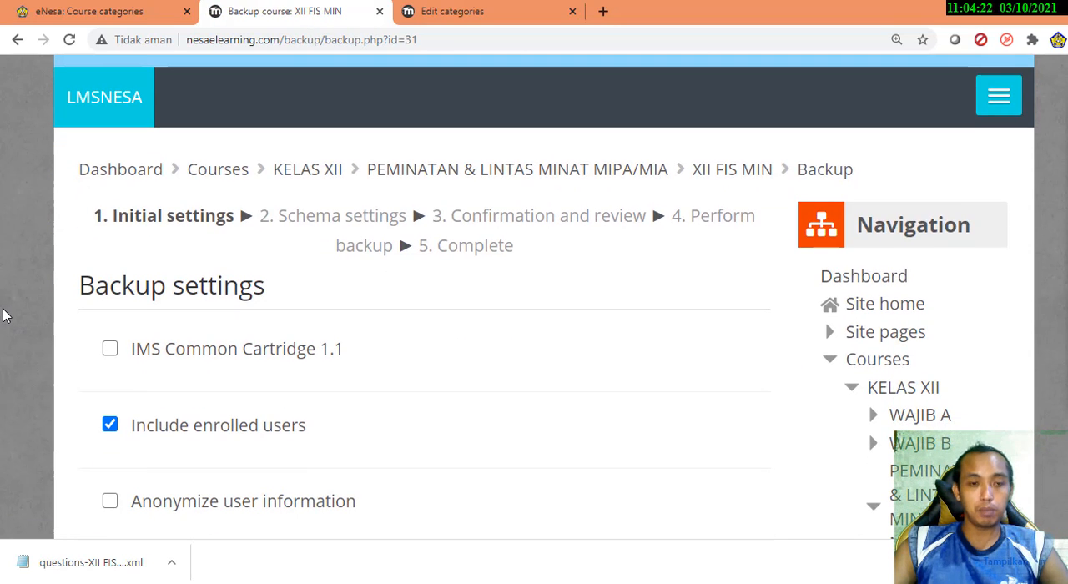
scroll(4, 315, down, 2)
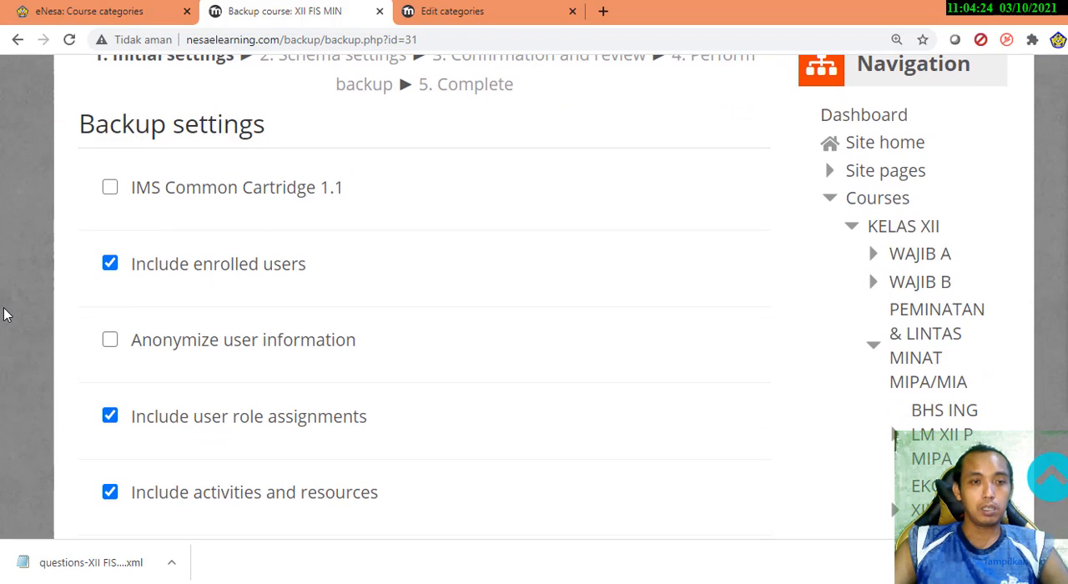
click(142, 267)
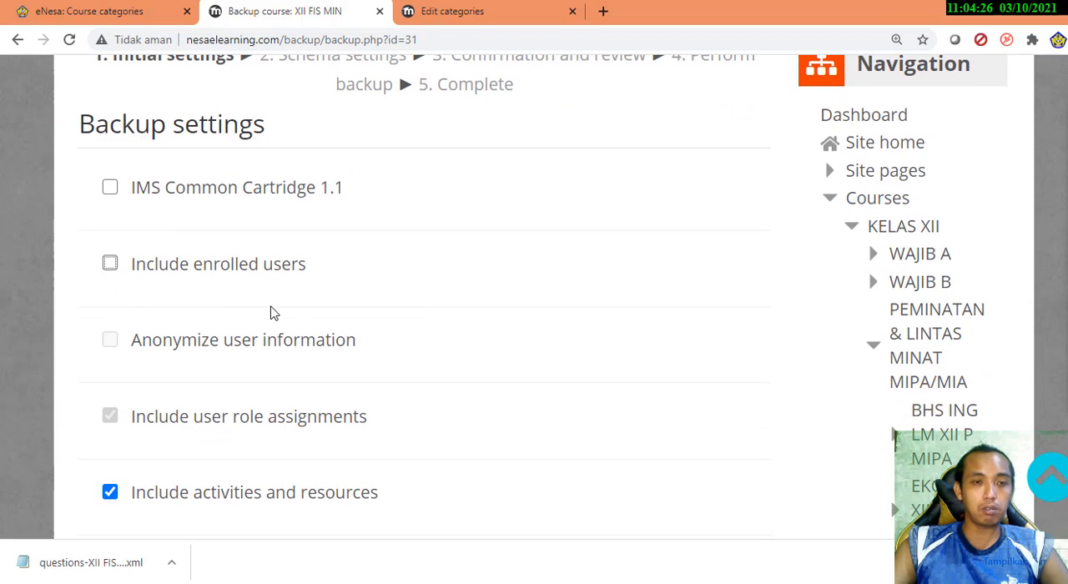
Exclude blocks, files, filters and calendar events from the course backup
scroll(338, 356, down, 1)
scroll(164, 374, down, 1)
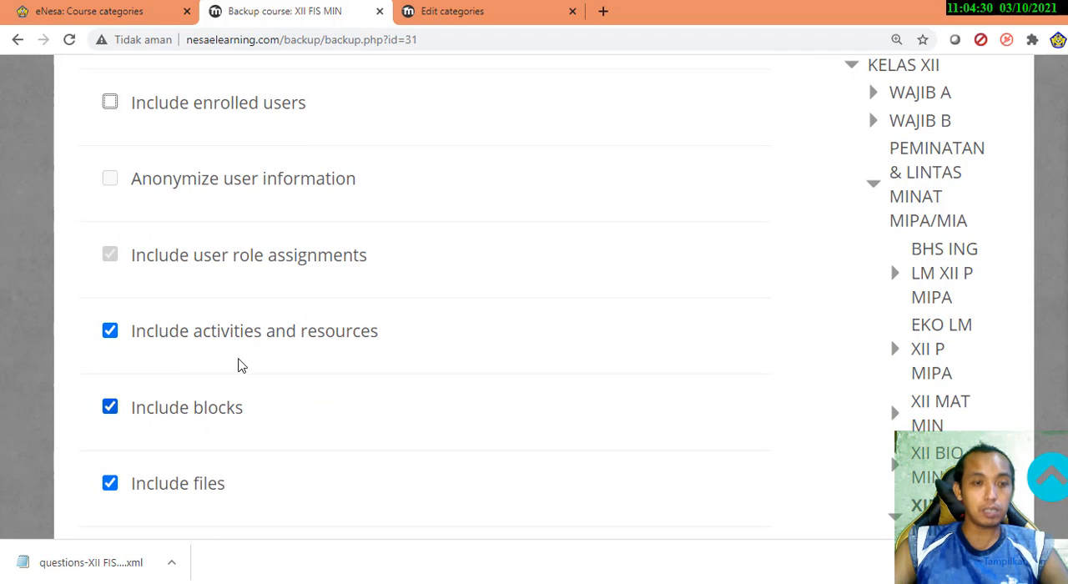
scroll(178, 379, down, 1)
click(185, 335)
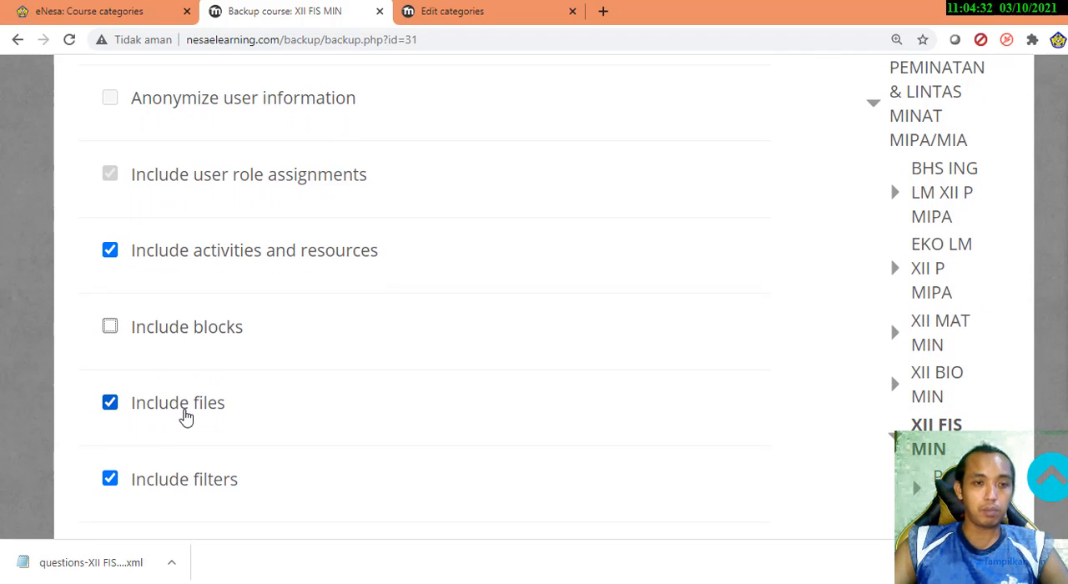
click(180, 409)
scroll(201, 341, down, 2)
click(198, 326)
scroll(300, 399, down, 2)
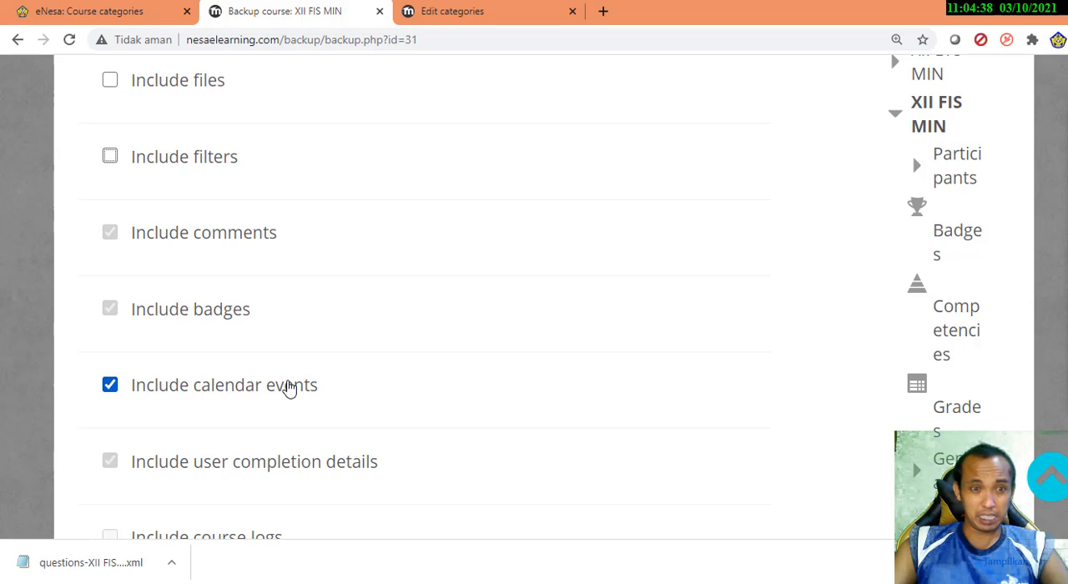
scroll(288, 388, down, 4)
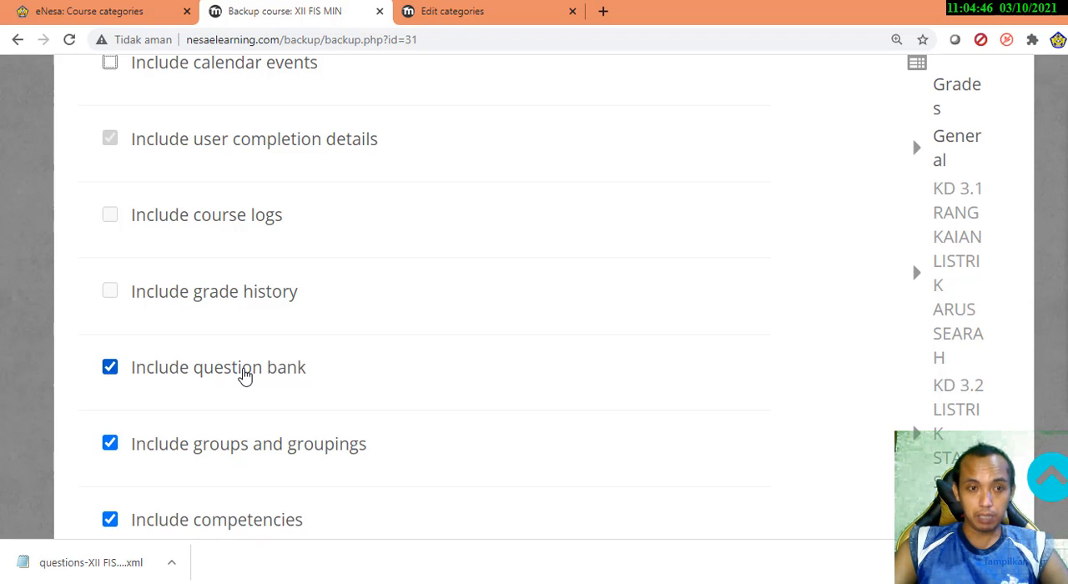
Exclude the question bank, groups and groupings, competencies and custom fields from the backup
scroll(244, 376, down, 1)
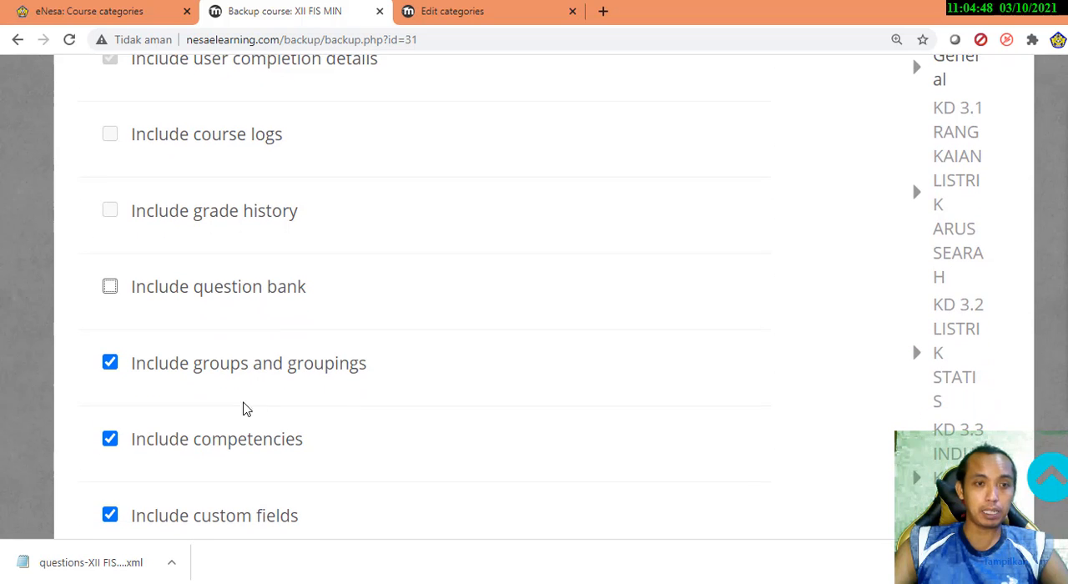
click(234, 367)
click(240, 443)
scroll(290, 456, down, 1)
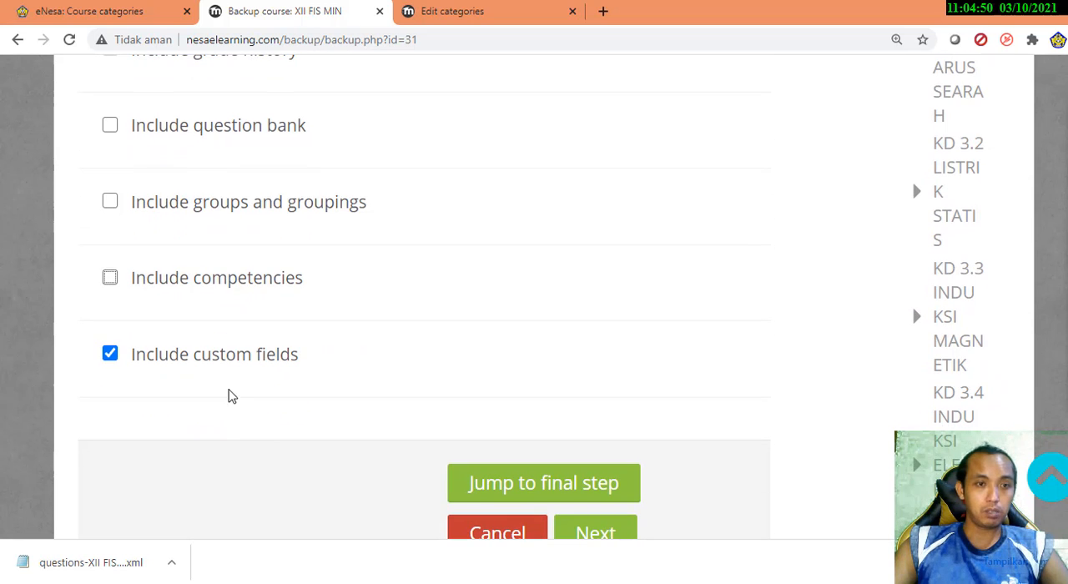
click(136, 361)
Recheck the initial backup settings and continue to the schema settings stage
scroll(802, 310, up, 8)
scroll(801, 311, up, 5)
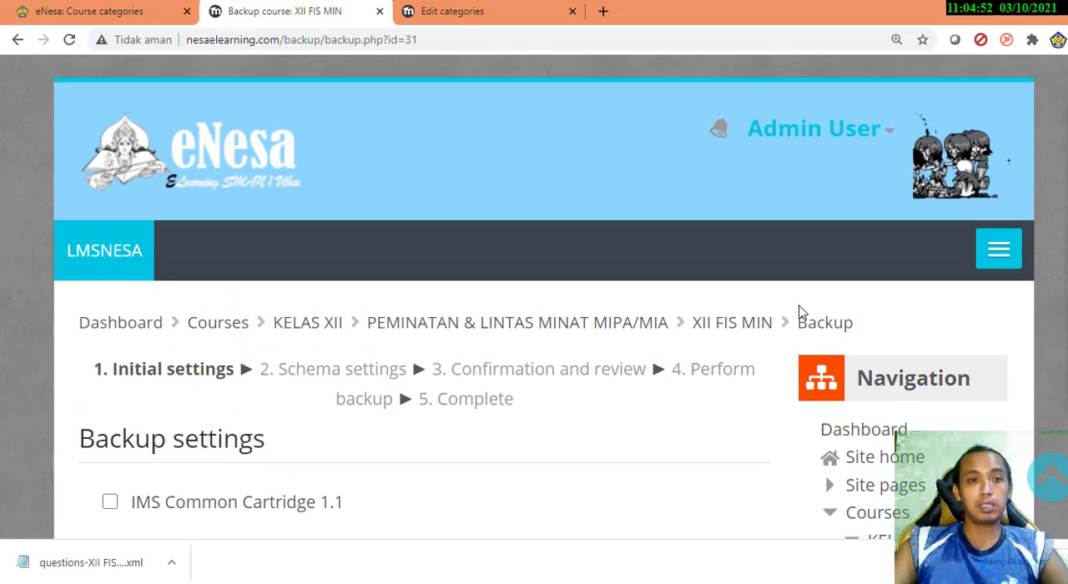
scroll(353, 343, down, 4)
scroll(701, 395, down, 1)
scroll(701, 396, down, 12)
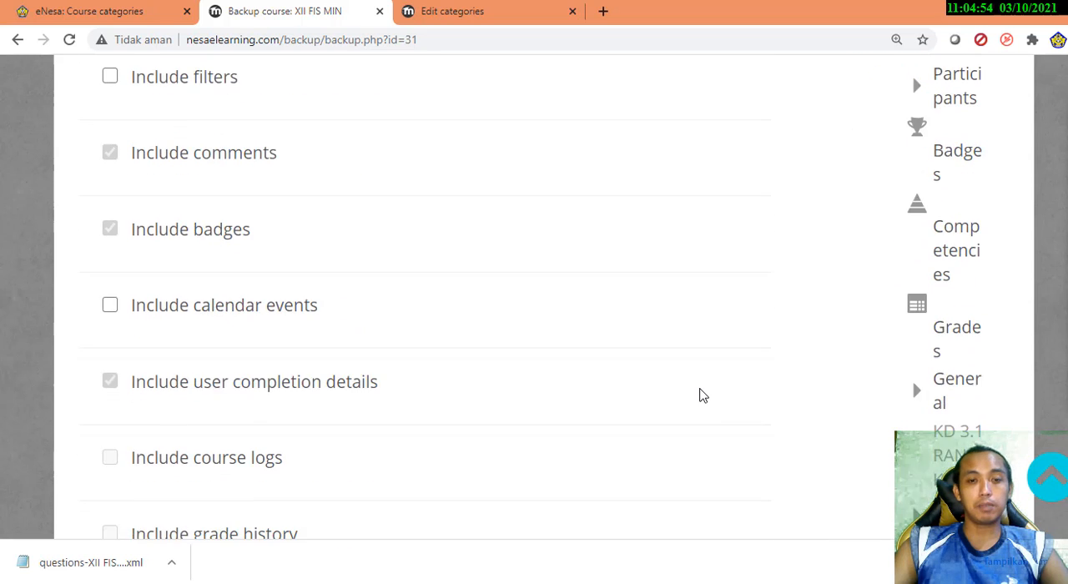
click(605, 375)
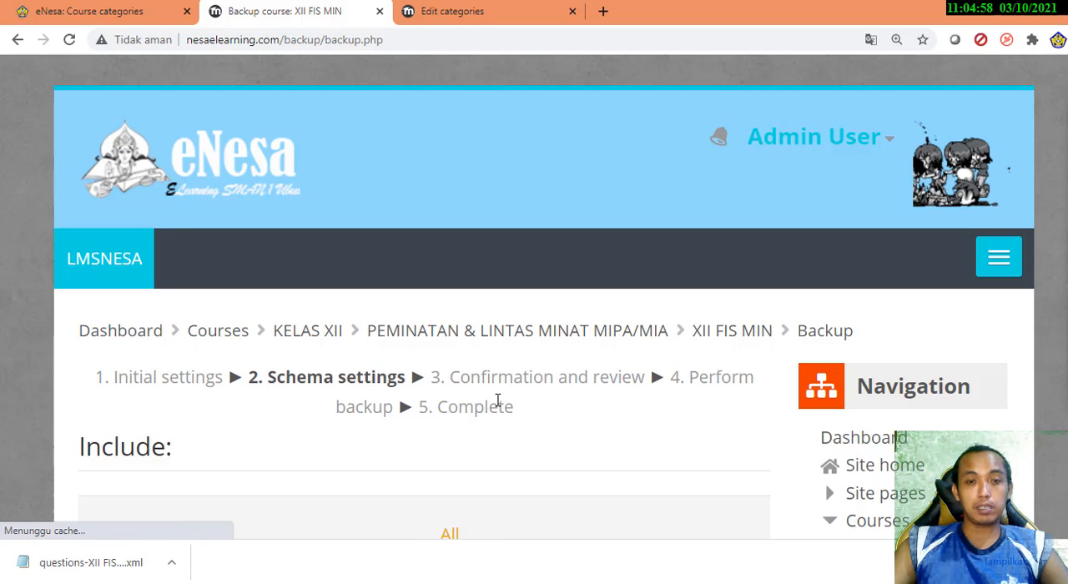
Exclude the INFORMASI forum in the General section from the backup
scroll(497, 404, down, 2)
scroll(498, 406, down, 6)
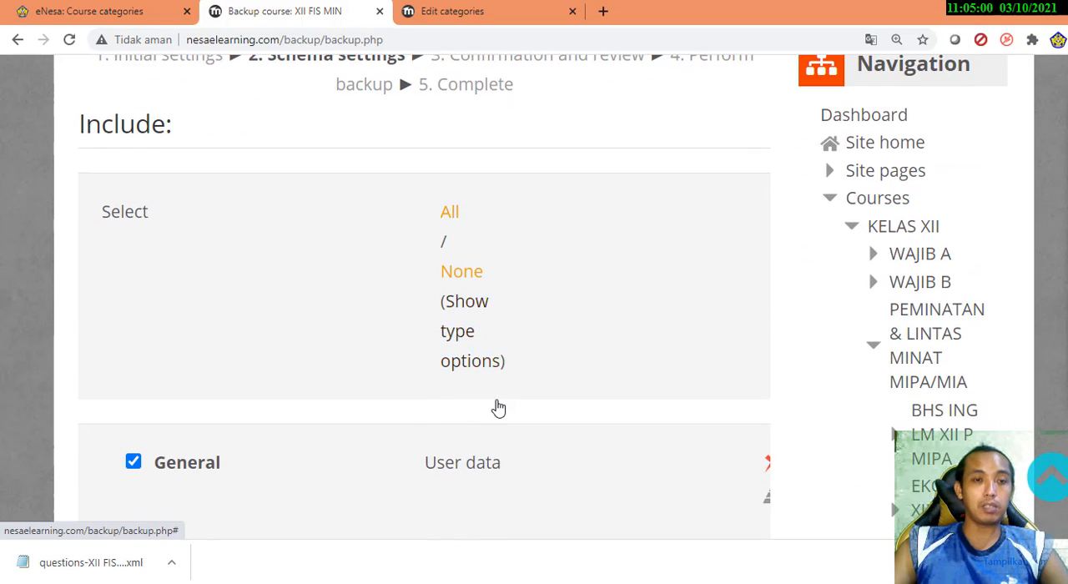
scroll(497, 407, down, 1)
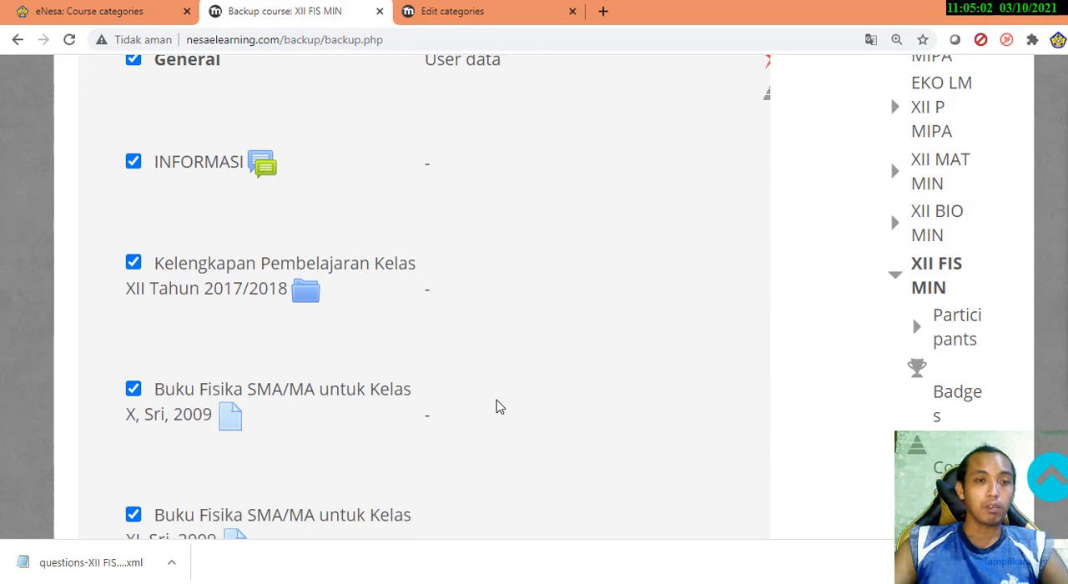
scroll(498, 407, up, 2)
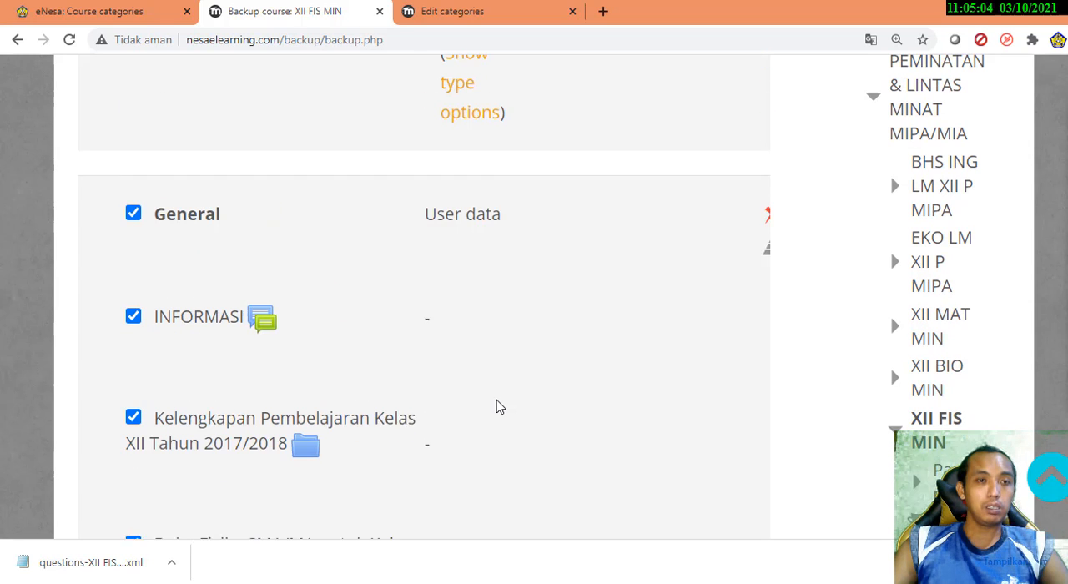
click(133, 323)
Exclude Absensi Fisika XII P MIPA, Absensi Fisika Kelas XII and ABSENSI SEMESTER GENAP from the backup
scroll(348, 353, down, 4)
scroll(348, 356, up, 1)
scroll(348, 356, down, 3)
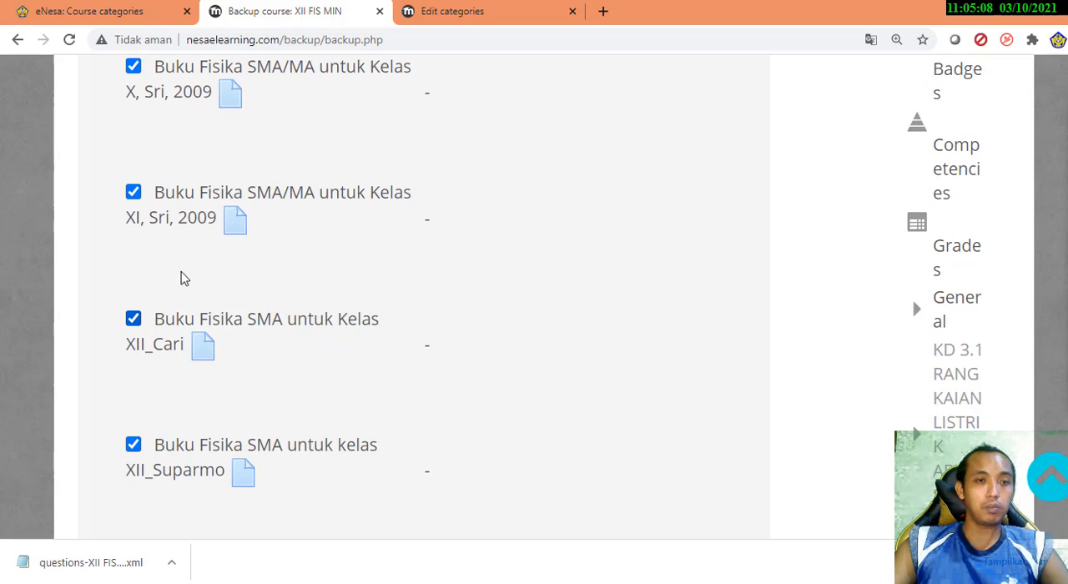
scroll(309, 345, down, 5)
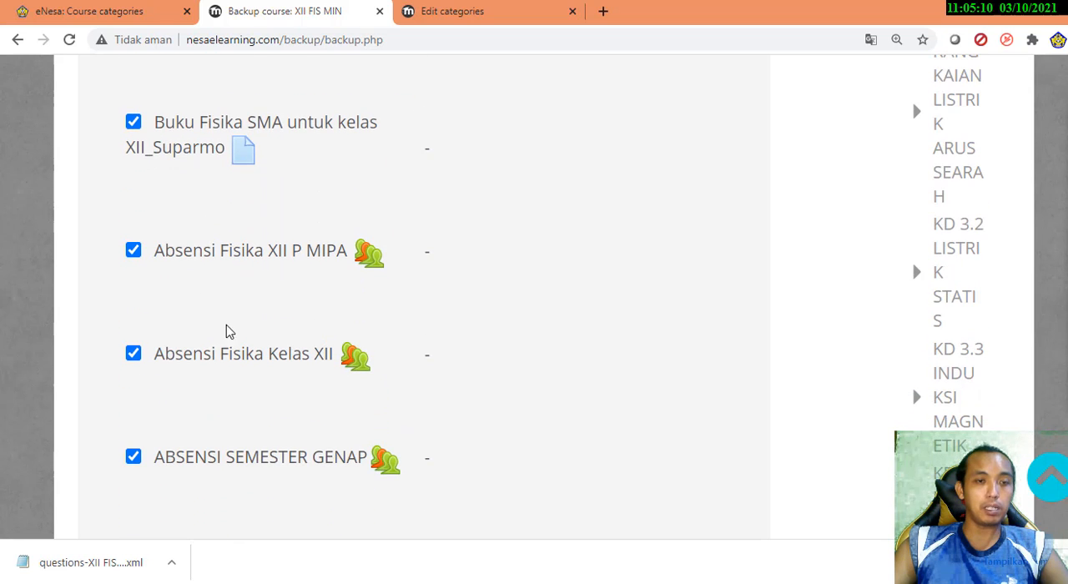
click(195, 262)
click(220, 362)
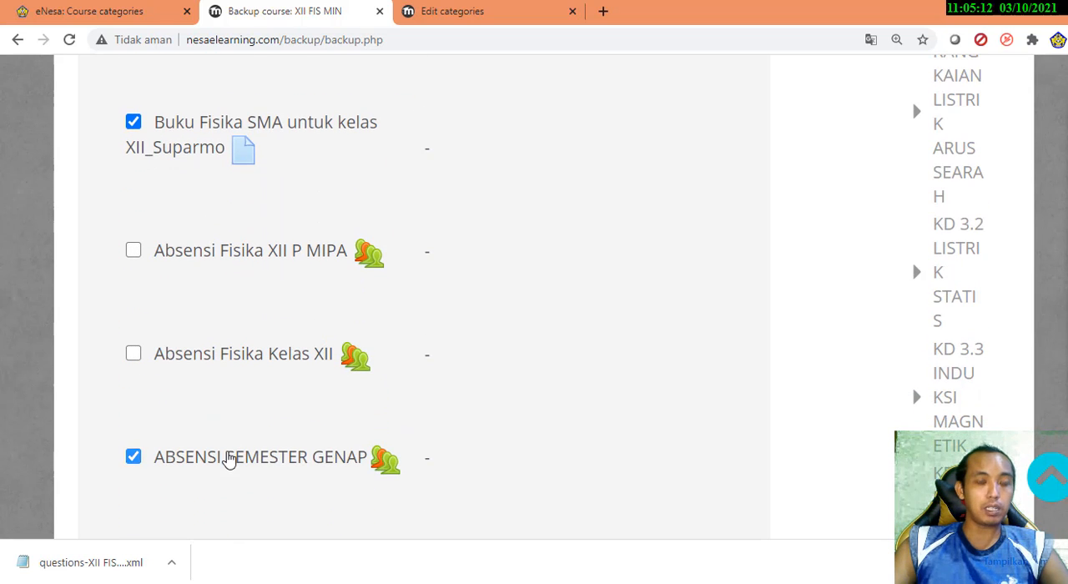
click(229, 462)
scroll(424, 178, down, 3)
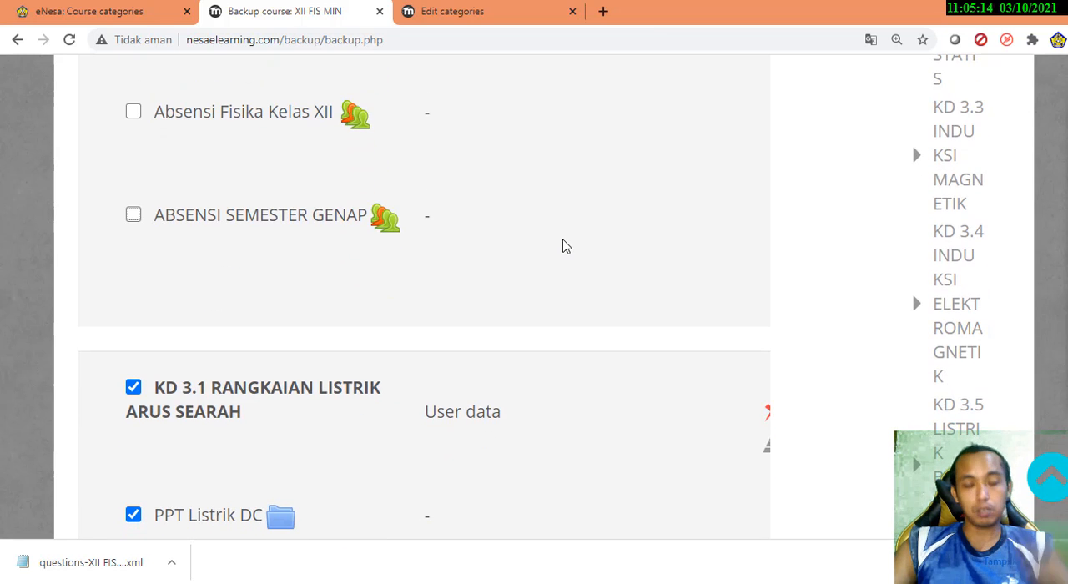
Examine which activities and quizzes of KD 3.1 and KD 3.2 can be included in the backup
scroll(563, 247, down, 4)
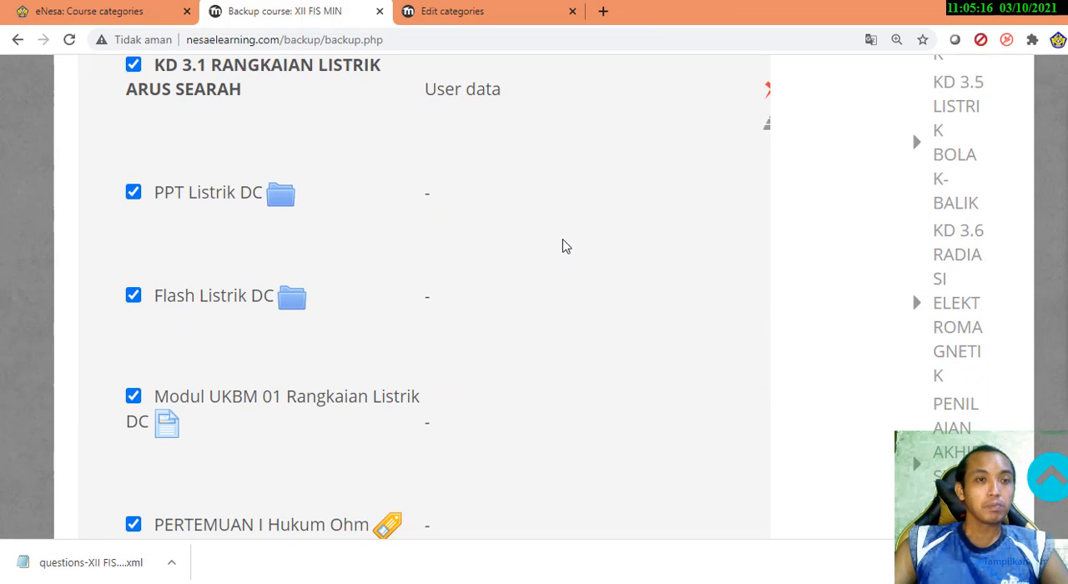
scroll(563, 246, down, 20)
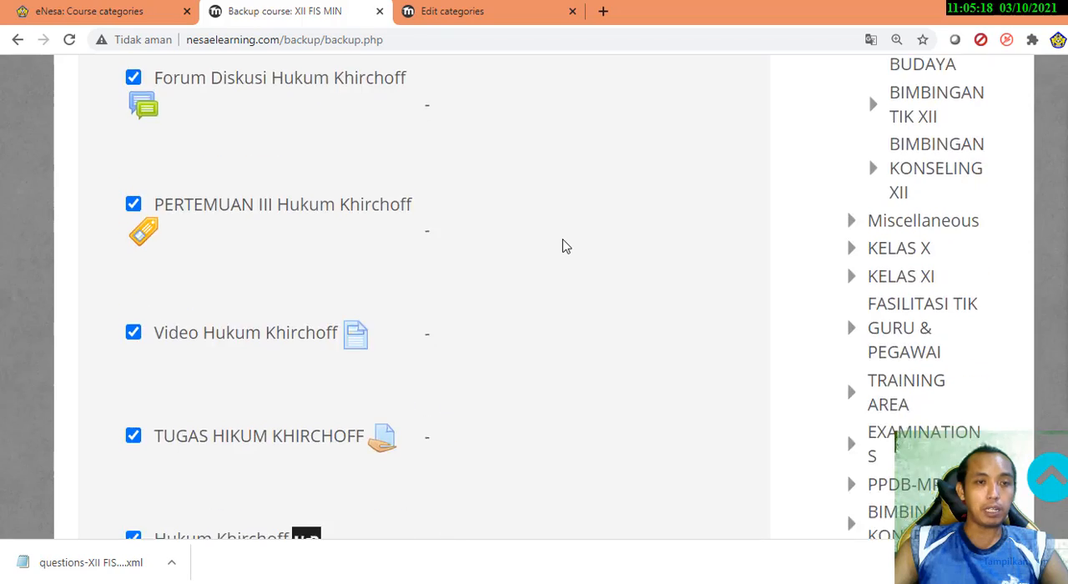
scroll(562, 246, down, 15)
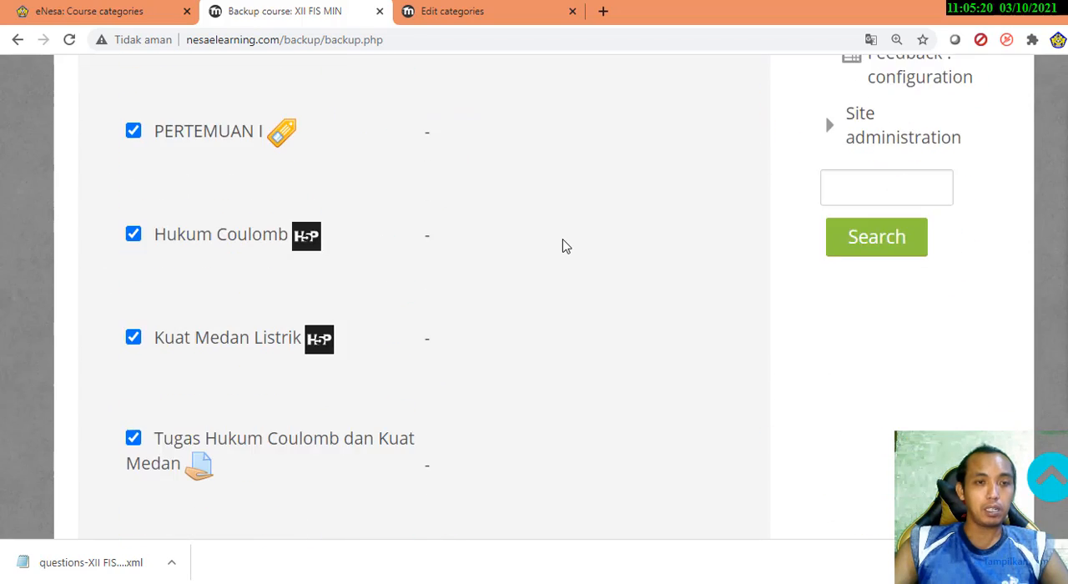
scroll(563, 247, down, 15)
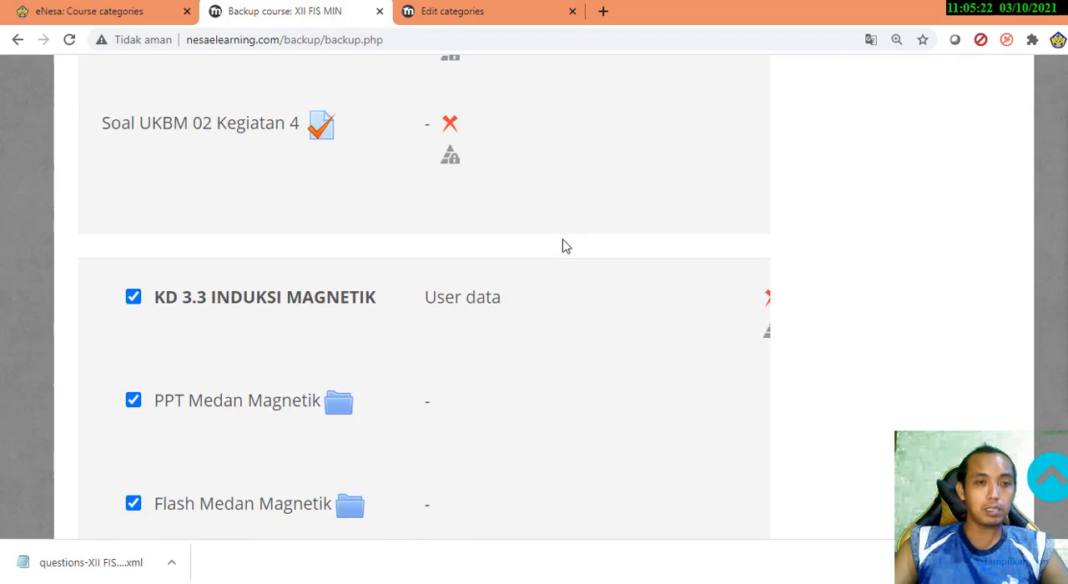
scroll(563, 247, up, 4)
scroll(562, 246, down, 3)
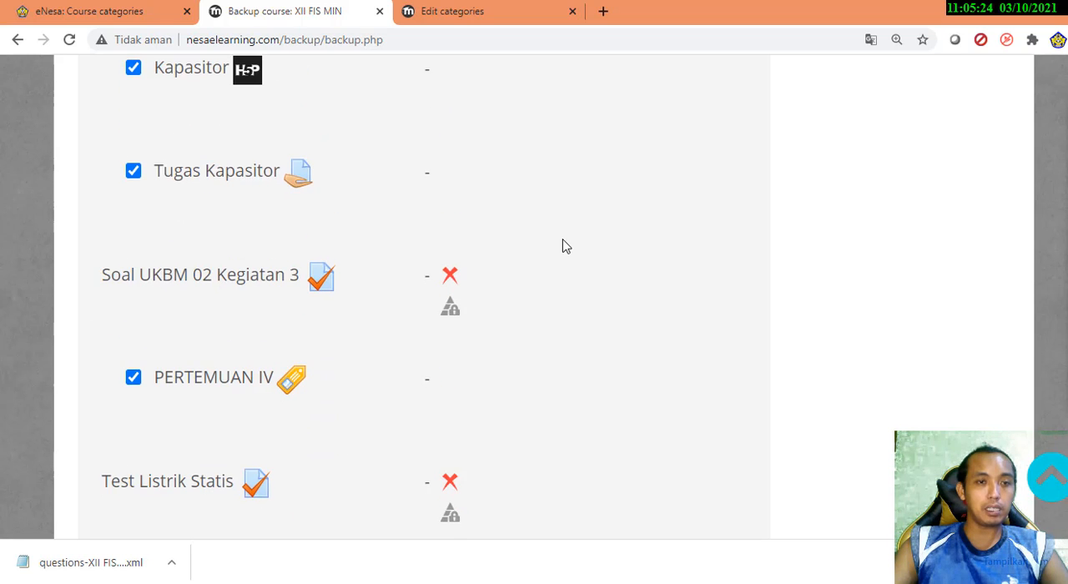
scroll(565, 246, down, 3)
scroll(565, 245, up, 2)
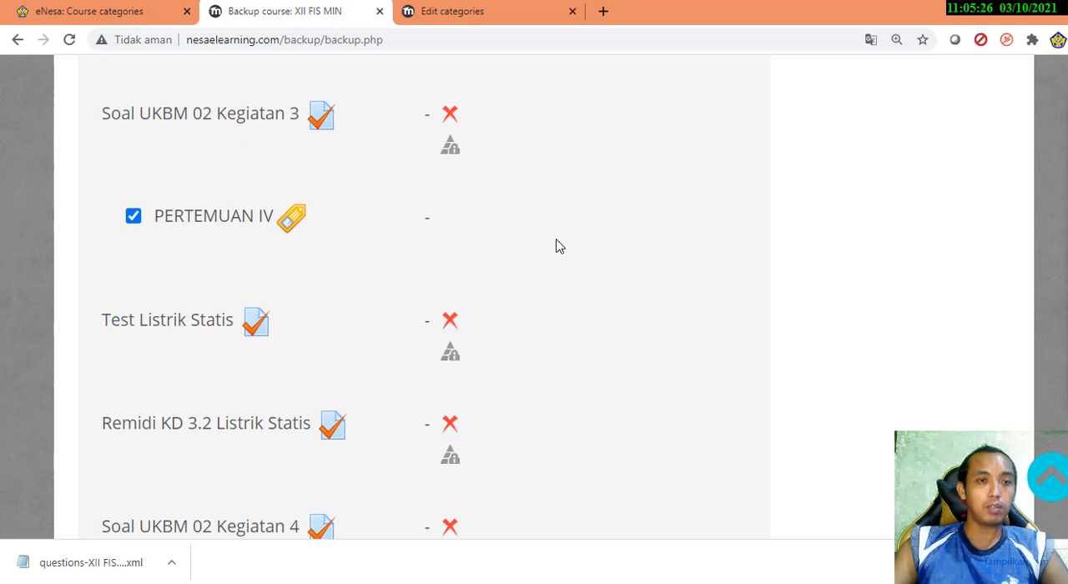
scroll(276, 333, down, 2)
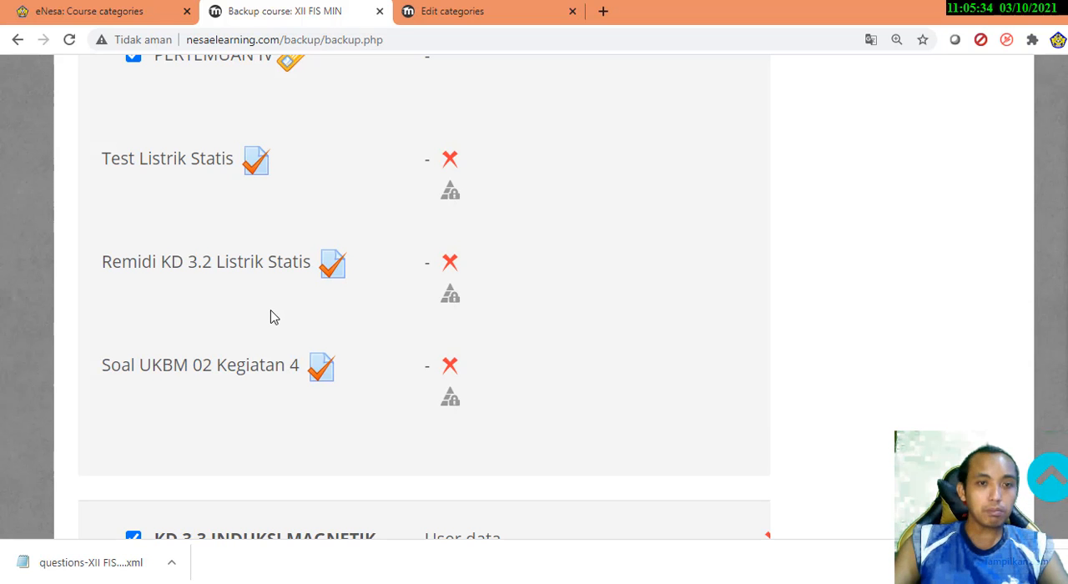
scroll(270, 317, up, 1)
scroll(285, 283, down, 3)
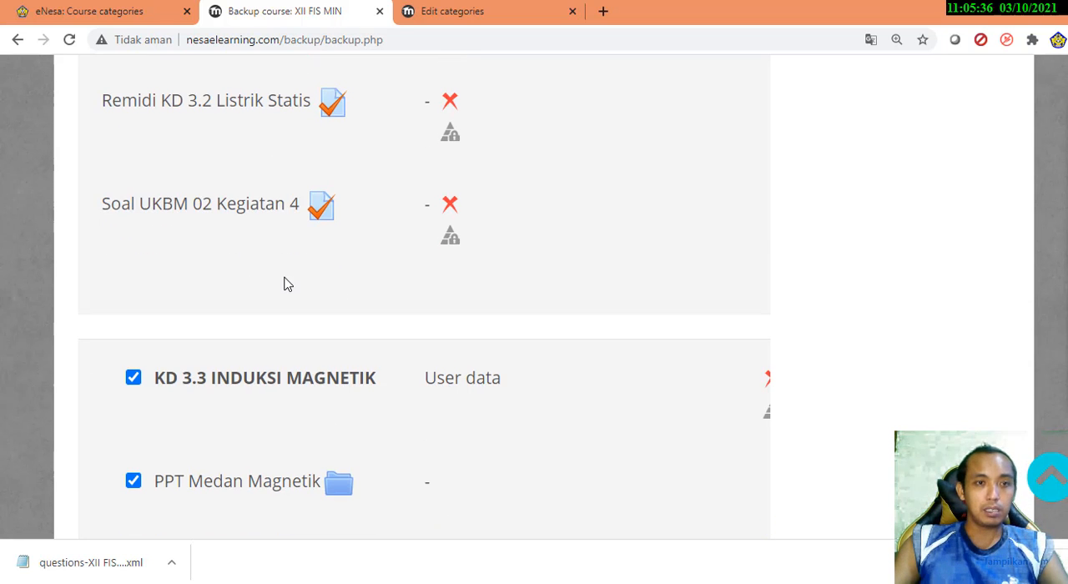
Examine which activities and quizzes from KD 3.3 INDUKSI MAGNETIK through PENILAIAN AKHIR SEMESTER (PAS) can be included in the backup
scroll(284, 285, down, 6)
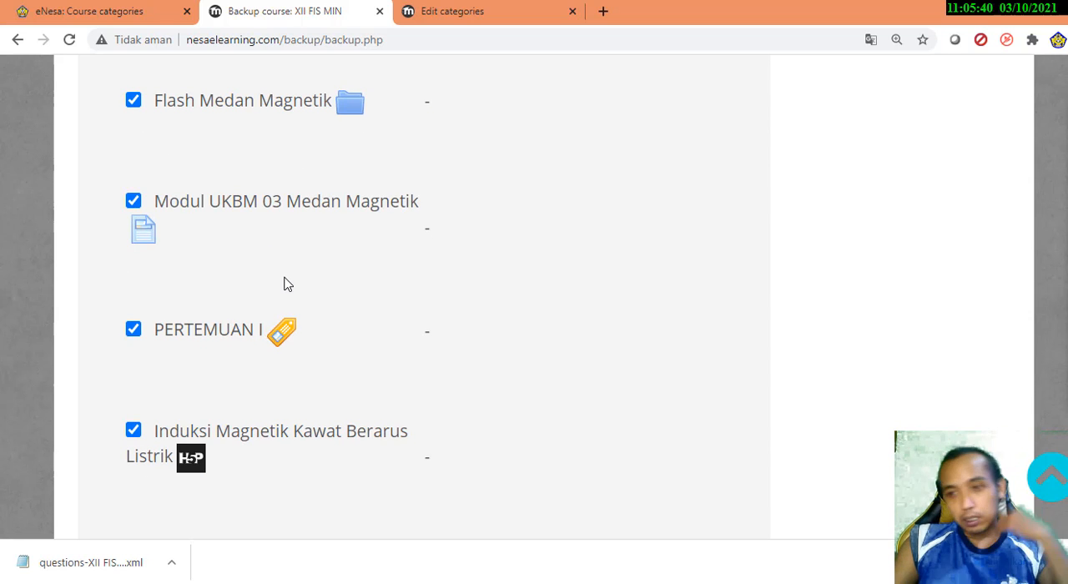
scroll(284, 285, down, 1)
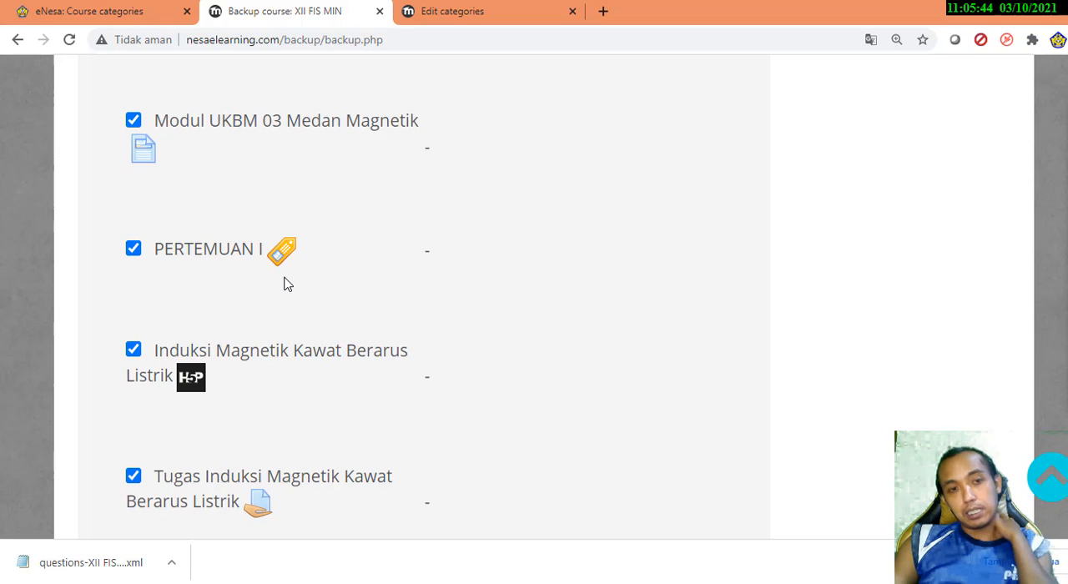
scroll(389, 266, down, 4)
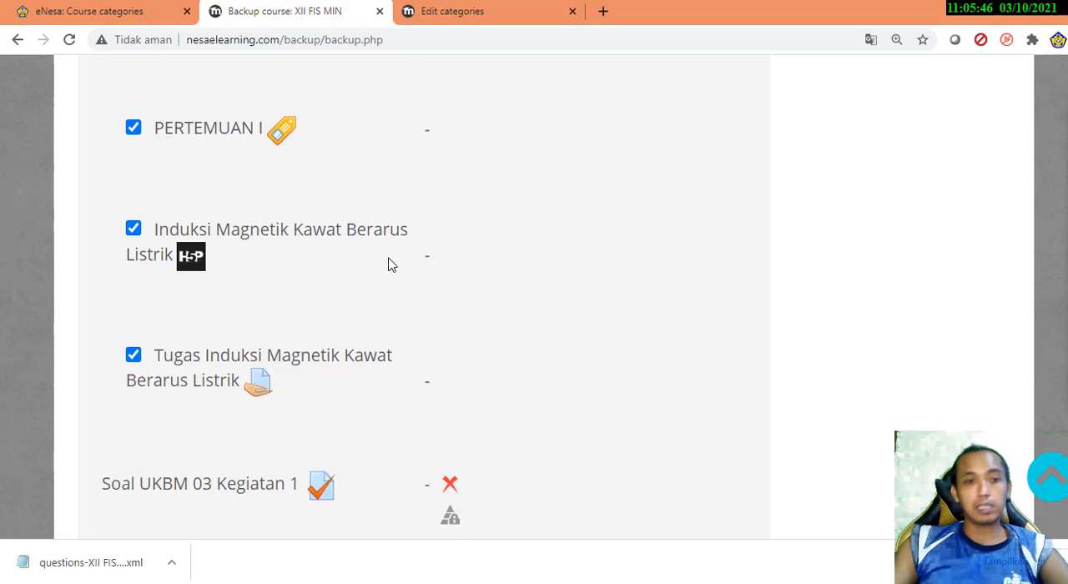
scroll(388, 265, down, 1)
scroll(388, 266, down, 2)
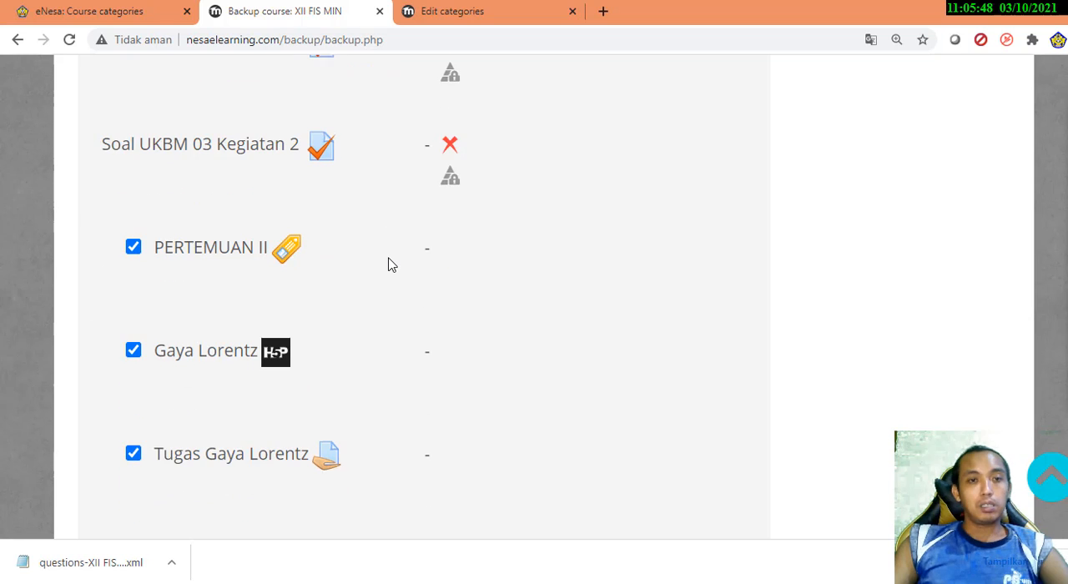
scroll(388, 266, down, 1)
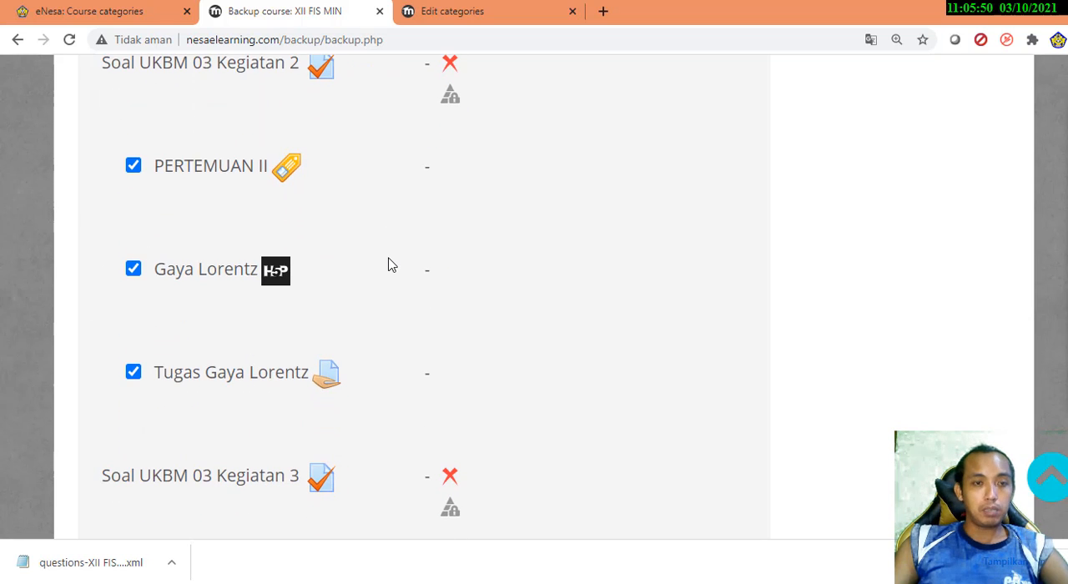
scroll(388, 265, down, 7)
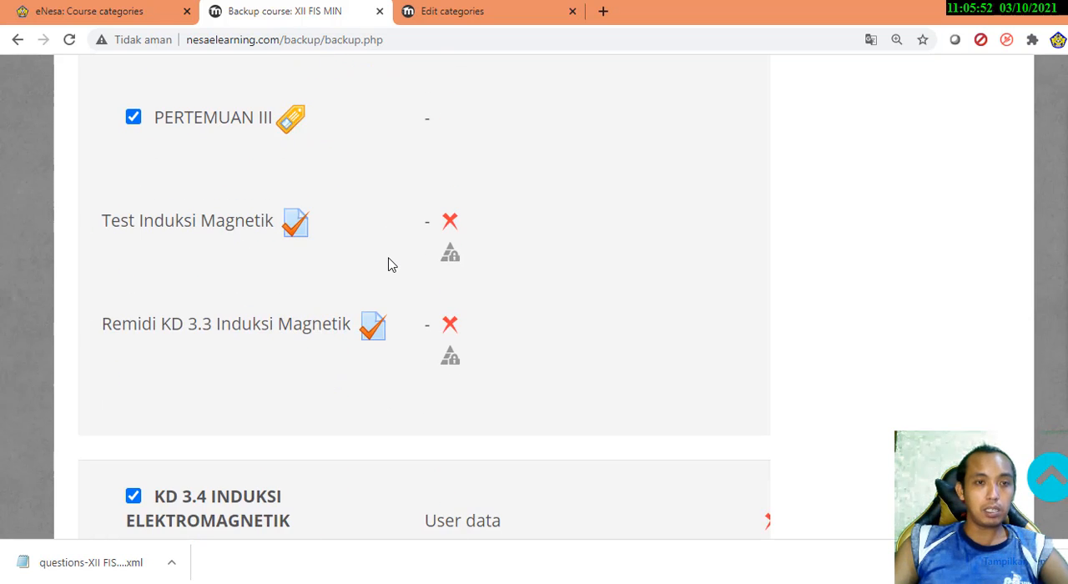
scroll(388, 265, up, 4)
scroll(388, 265, down, 14)
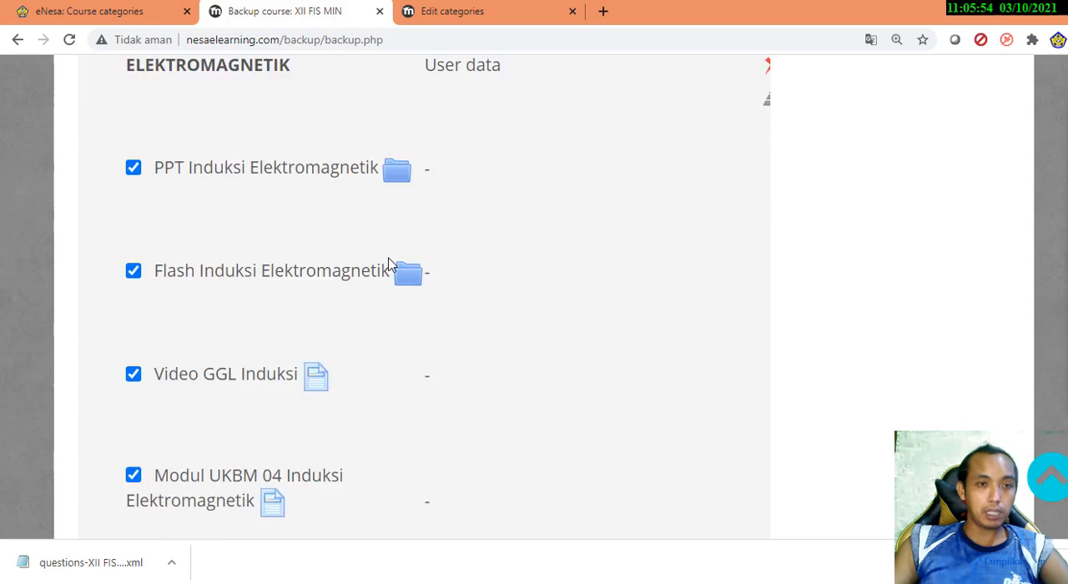
scroll(388, 265, down, 10)
scroll(376, 253, up, 3)
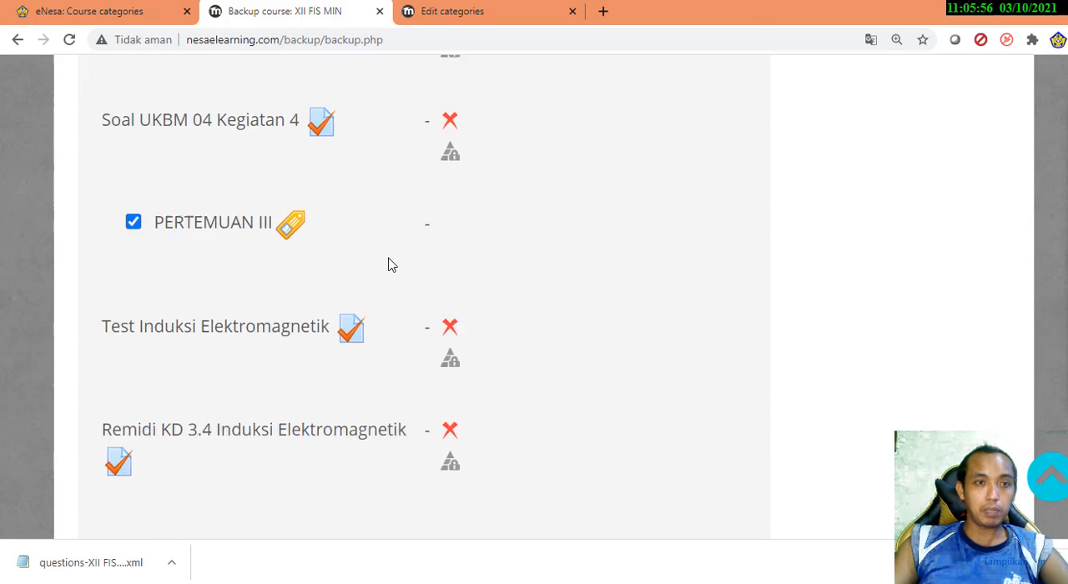
scroll(503, 338, down, 20)
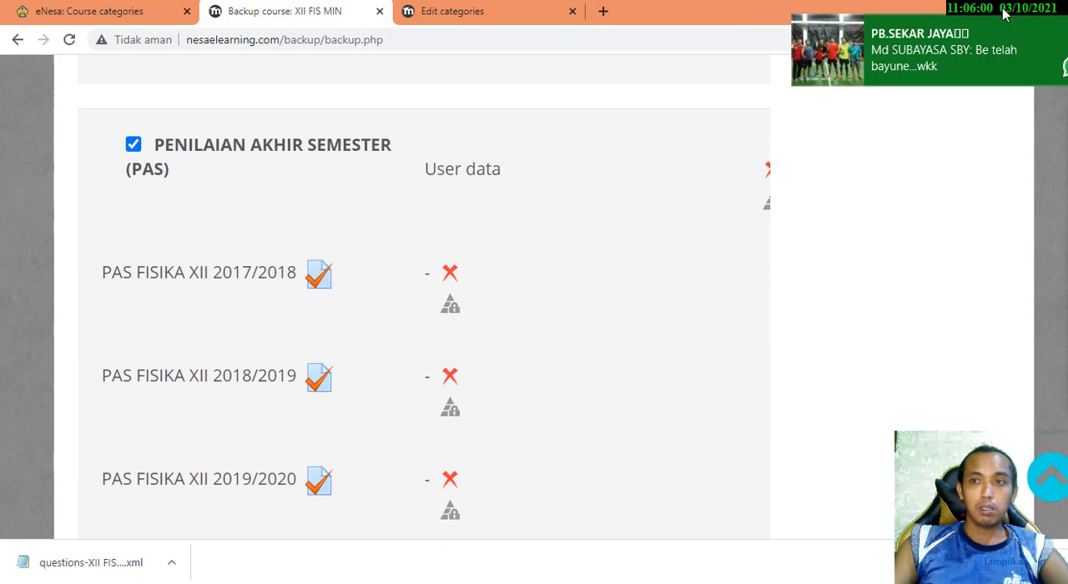
Dismiss the incoming chat notification and close the WhatsApp window
click(1067, 24)
right_click(516, 583)
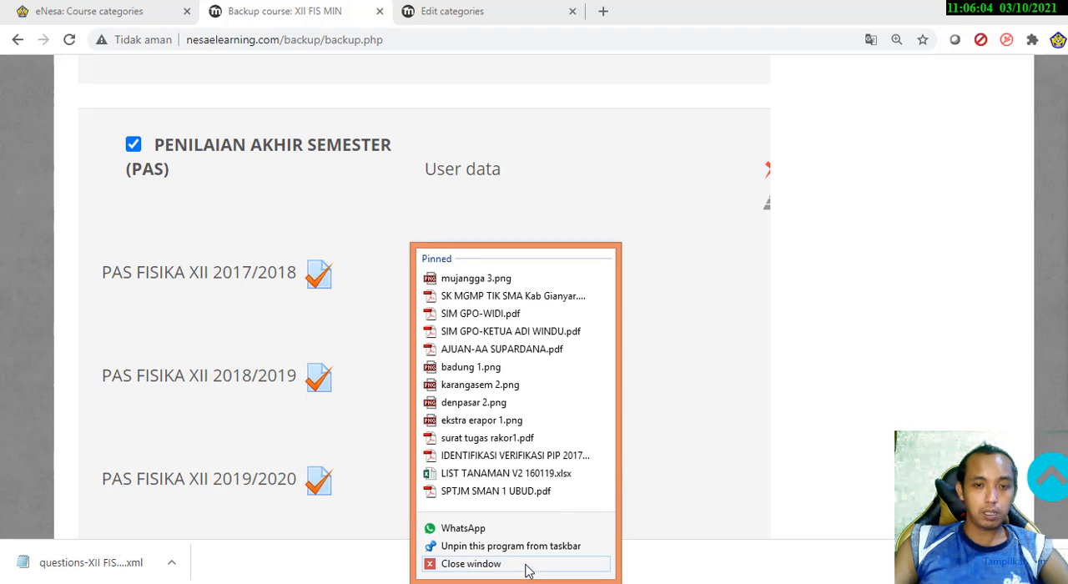
click(529, 565)
Examine the PAS FISIKA XII quizzes and the KD 3.7 and KD 3.8 items in the backup schema settings
scroll(181, 281, down, 4)
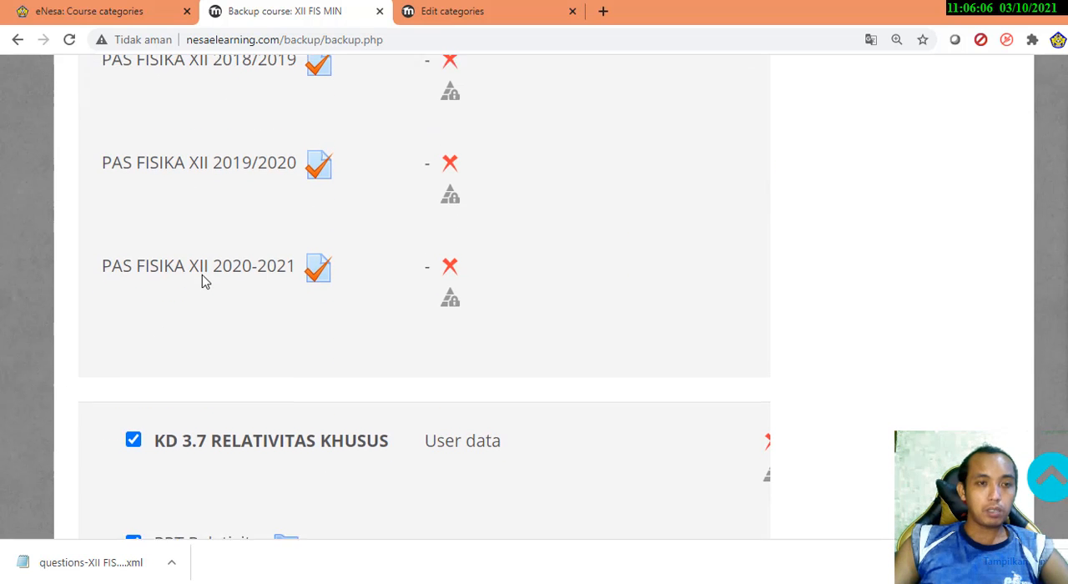
scroll(206, 283, up, 2)
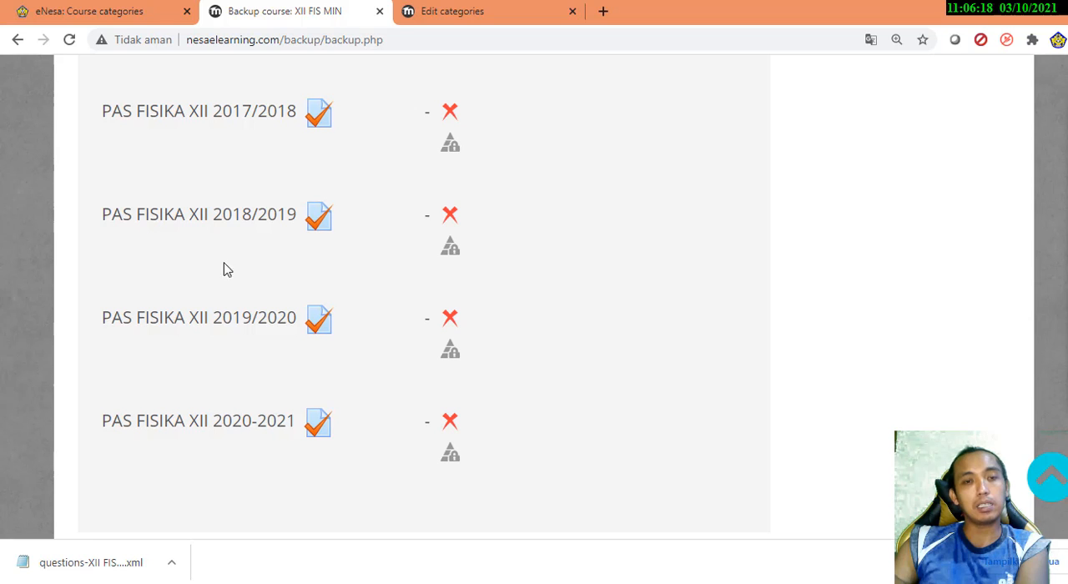
scroll(225, 265, down, 4)
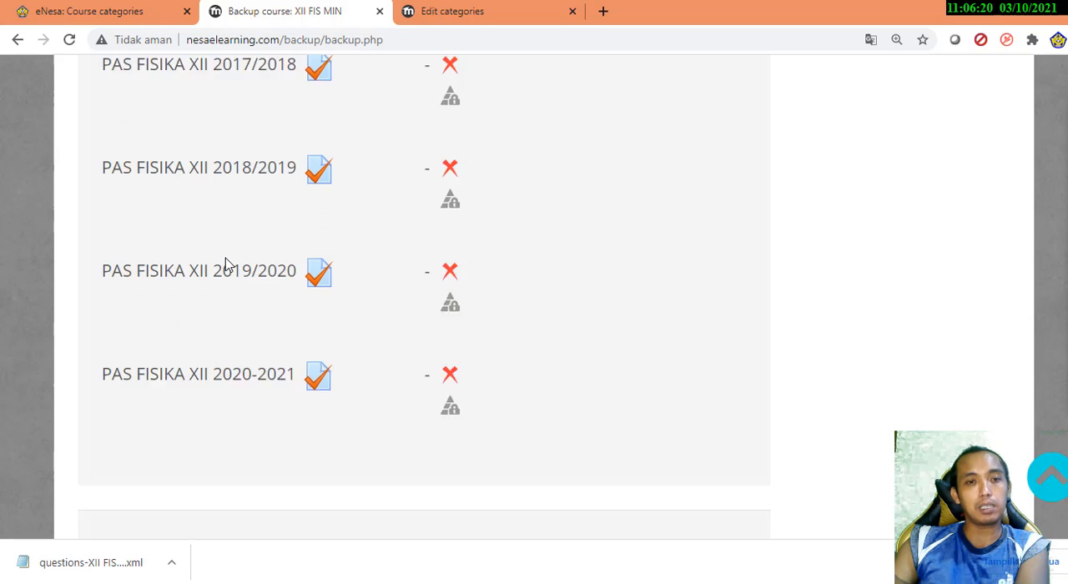
scroll(226, 264, down, 4)
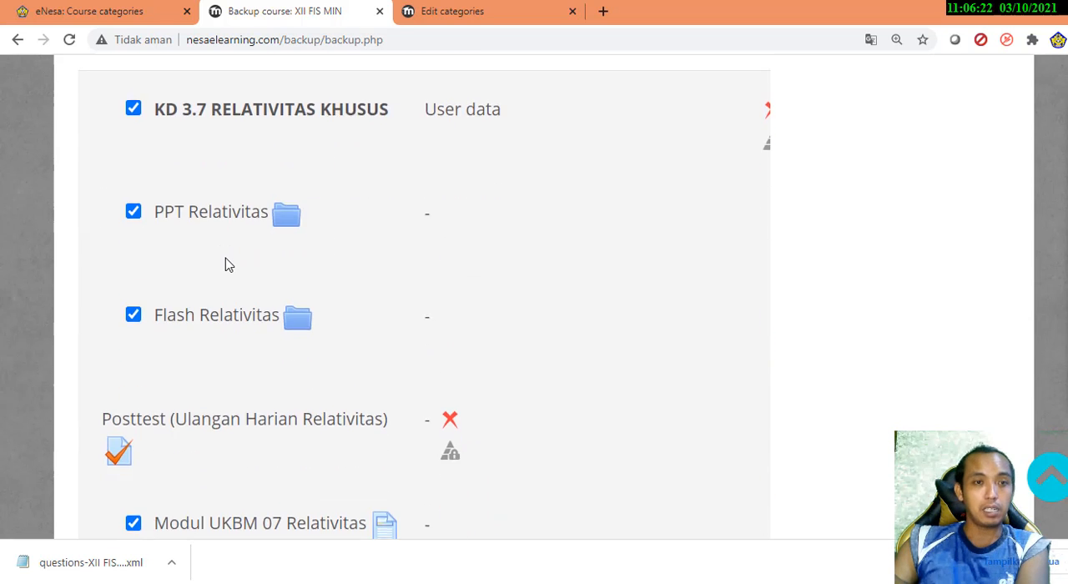
scroll(225, 265, down, 4)
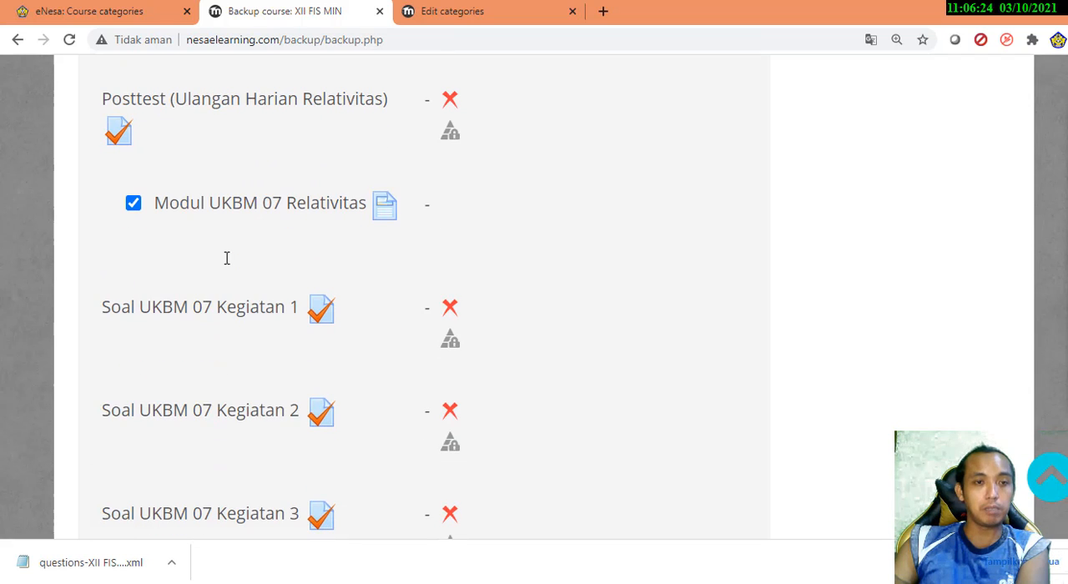
scroll(226, 264, down, 4)
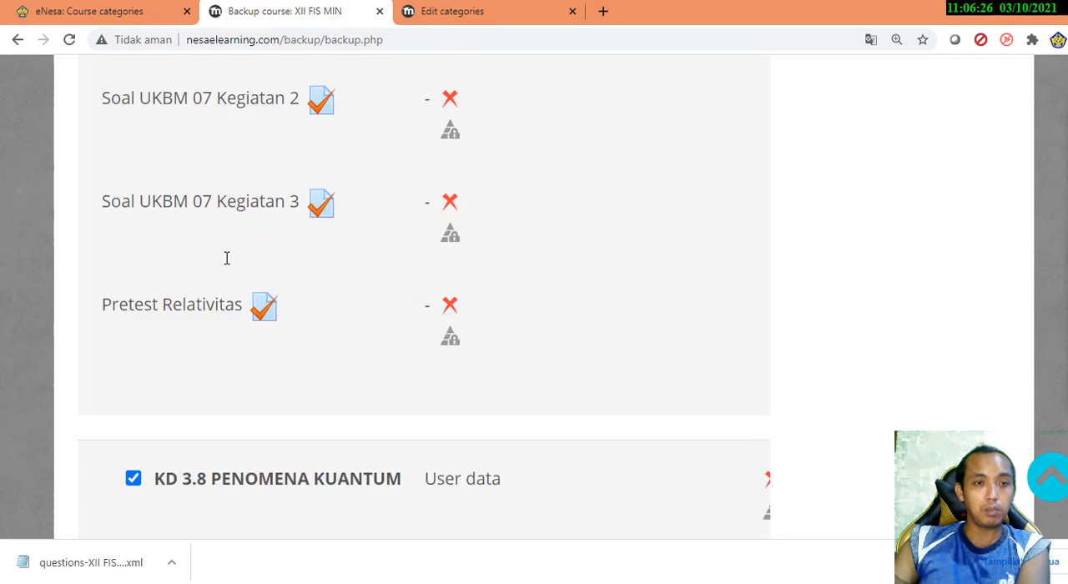
scroll(225, 264, down, 3)
scroll(225, 265, down, 15)
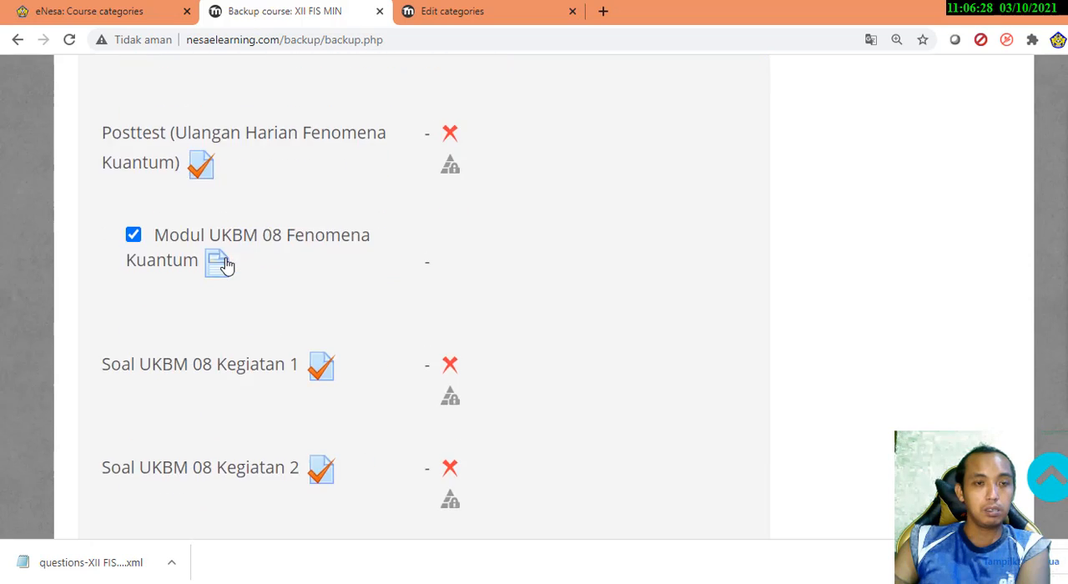
Continue the backup to the confirmation and review stage and select the whole proposed backup filename
scroll(227, 264, down, 20)
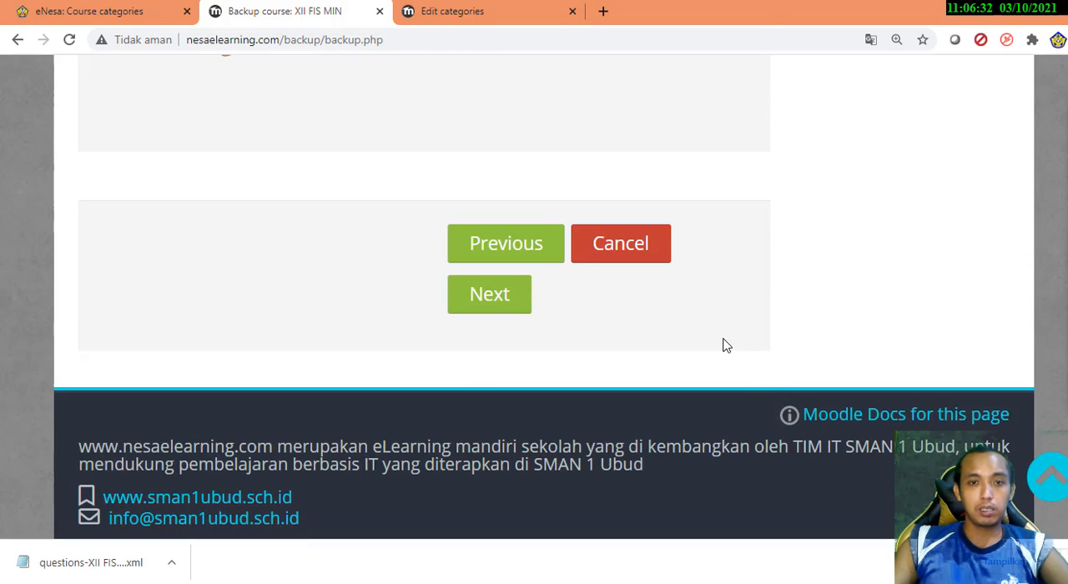
click(503, 307)
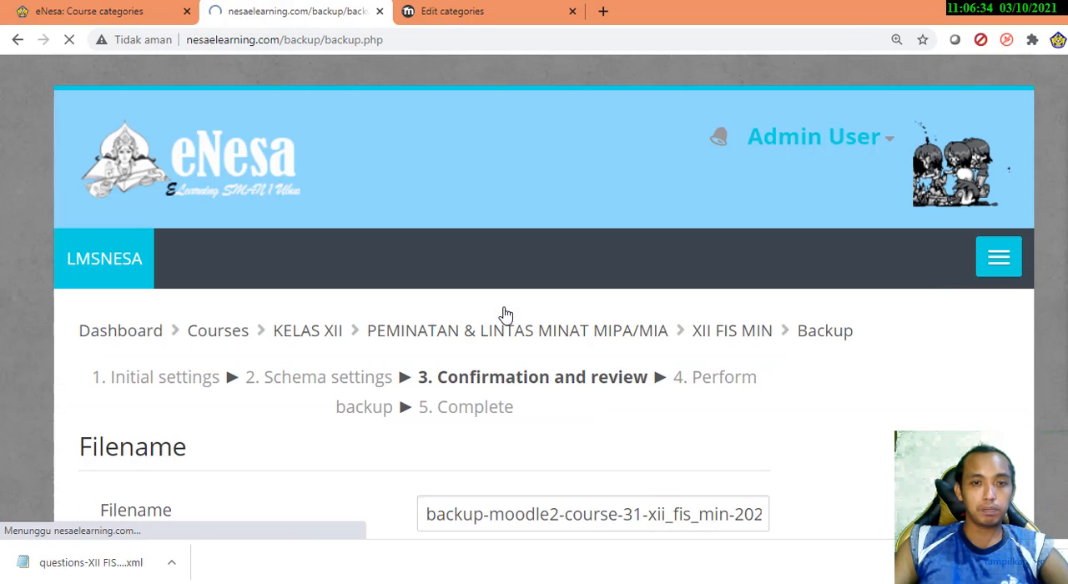
scroll(659, 346, down, 3)
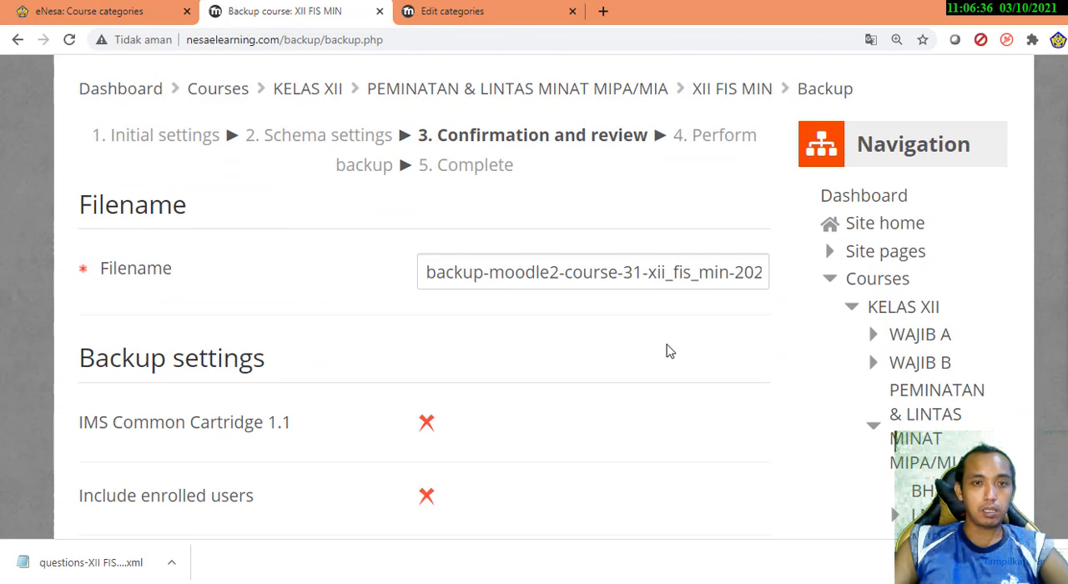
scroll(667, 351, down, 3)
scroll(667, 351, up, 3)
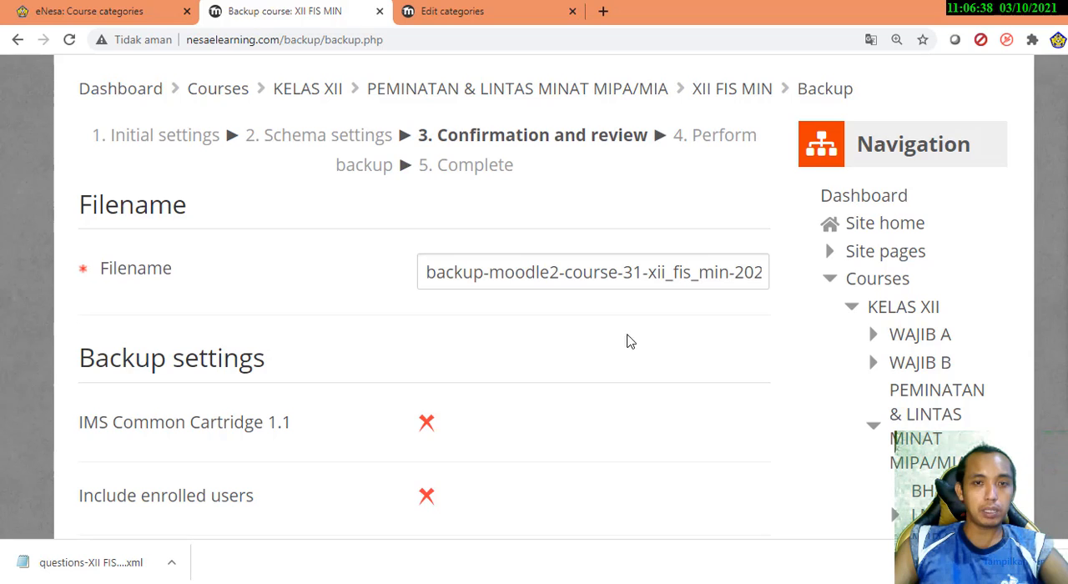
drag(425, 272, 782, 292)
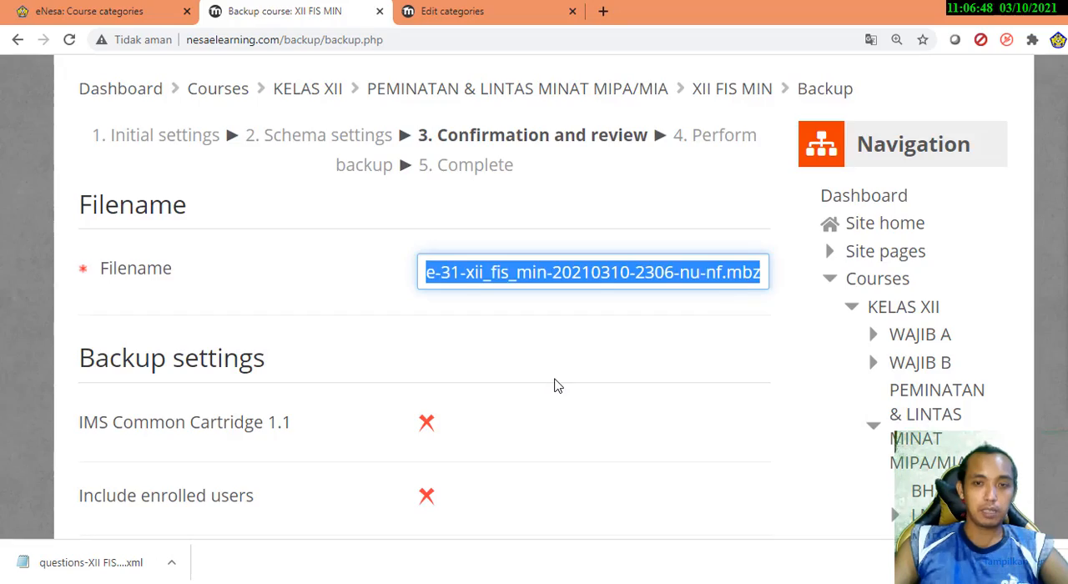
Review the backup settings and the included items of every section through to the end of the confirmation page
scroll(556, 384, down, 10)
scroll(556, 386, down, 15)
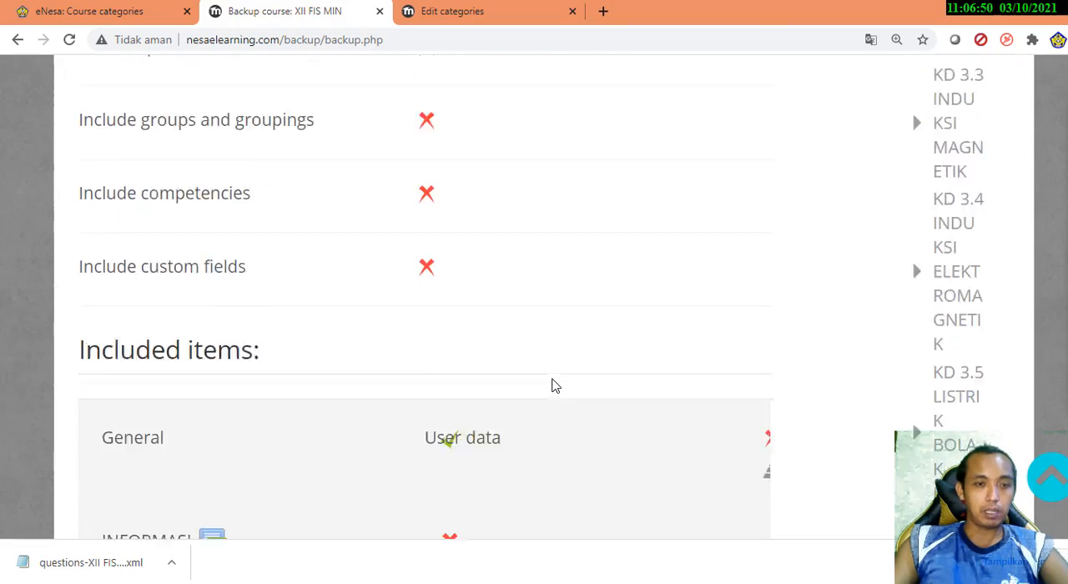
scroll(547, 389, down, 20)
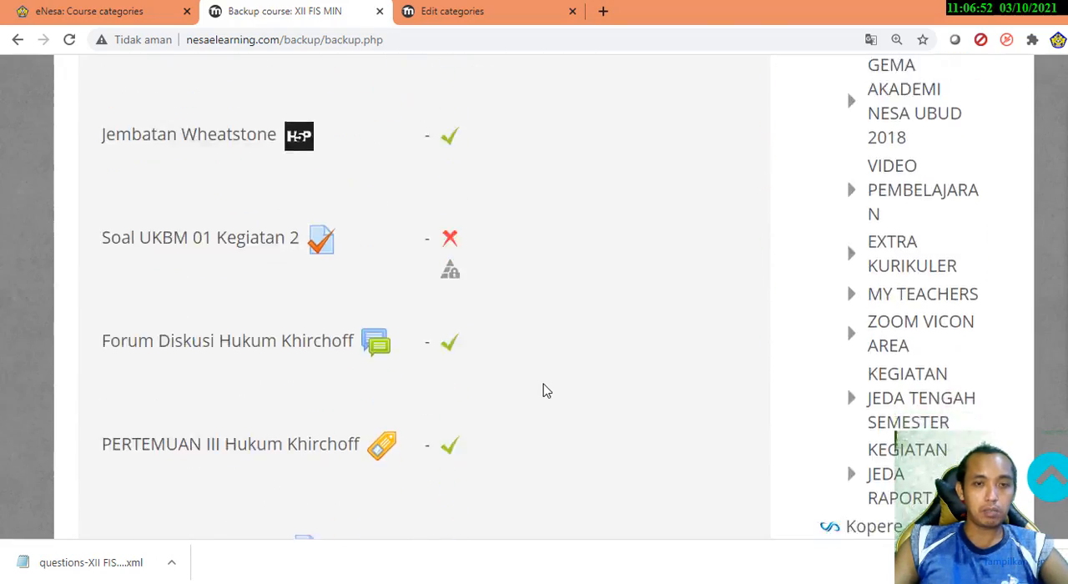
scroll(545, 392, down, 20)
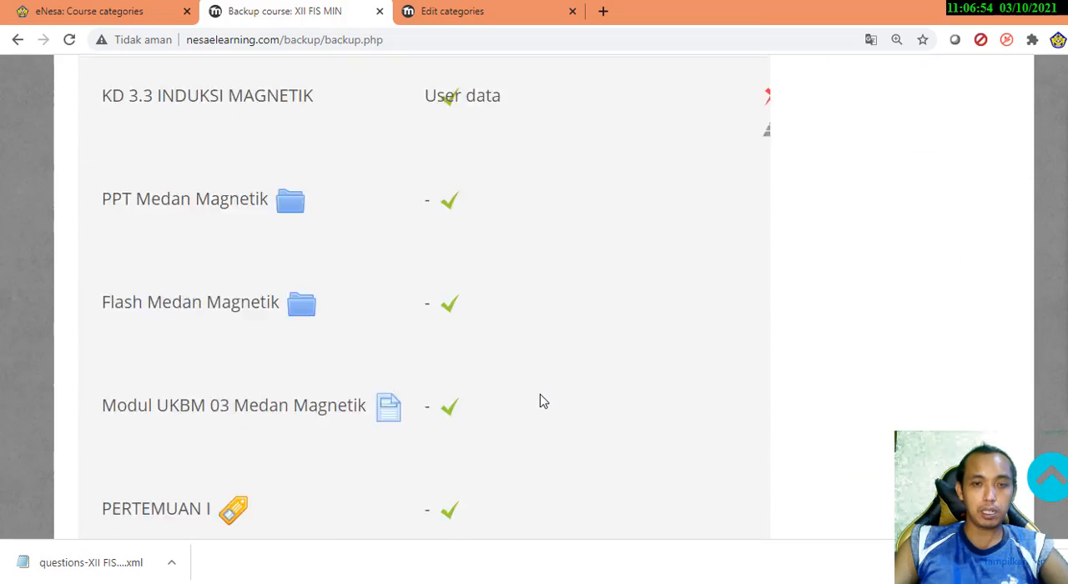
scroll(540, 401, down, 20)
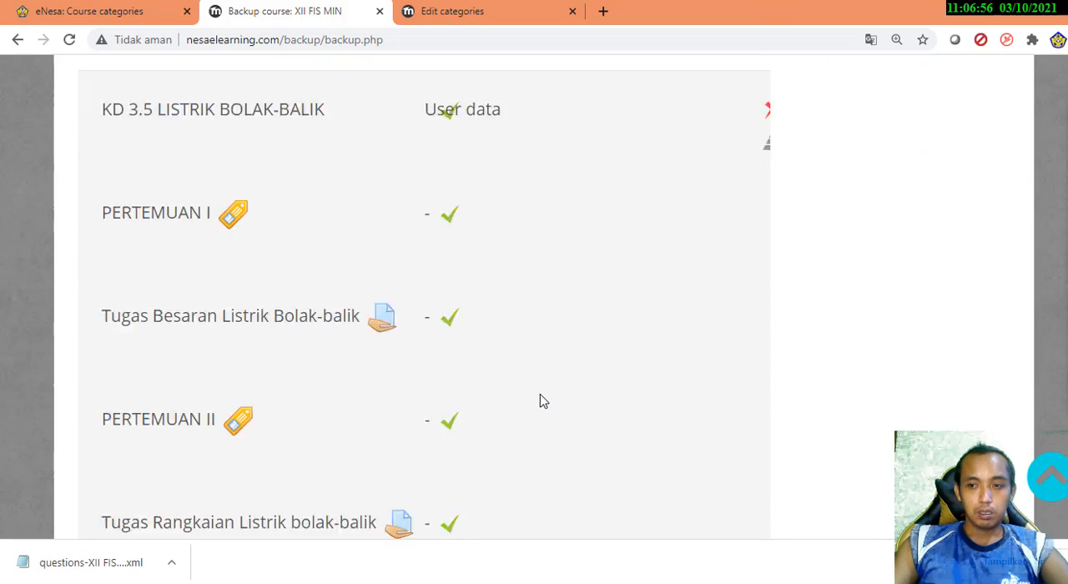
scroll(540, 401, down, 20)
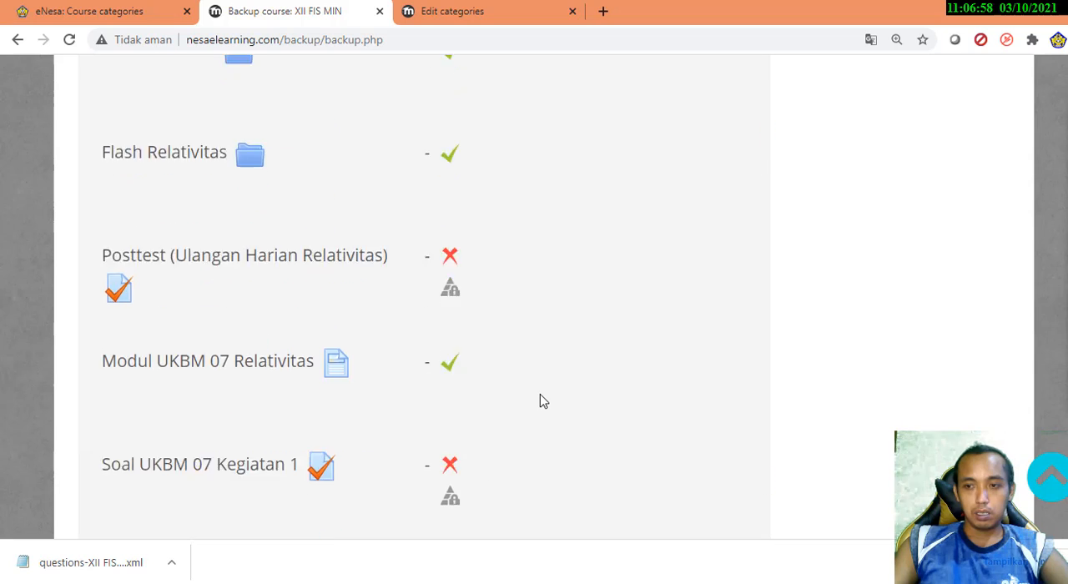
scroll(540, 410, down, 20)
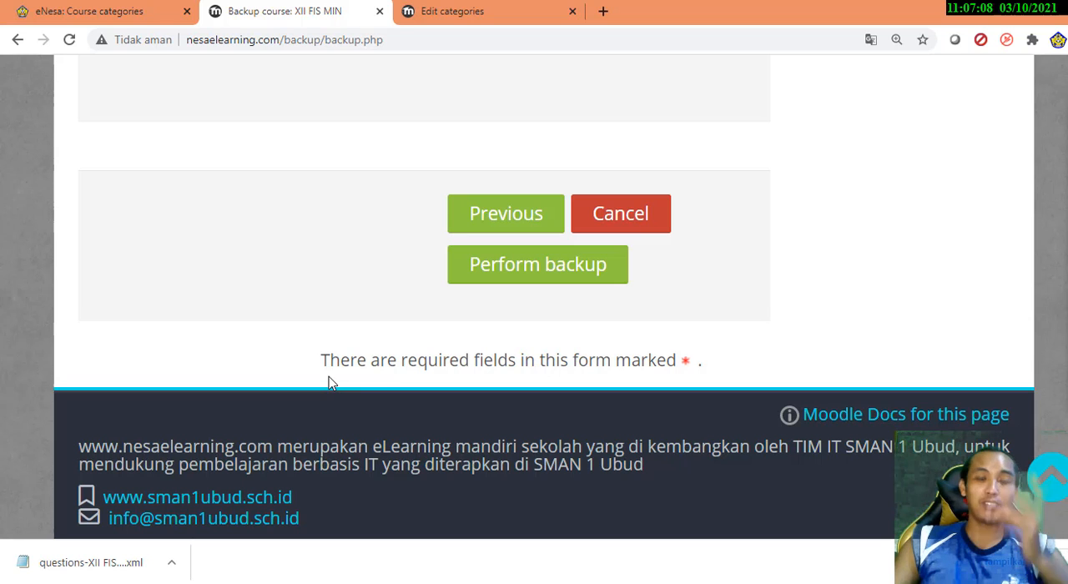
Open the XII FIS MIN course's Restore page and examine the backup files stored there
scroll(720, 396, up, 15)
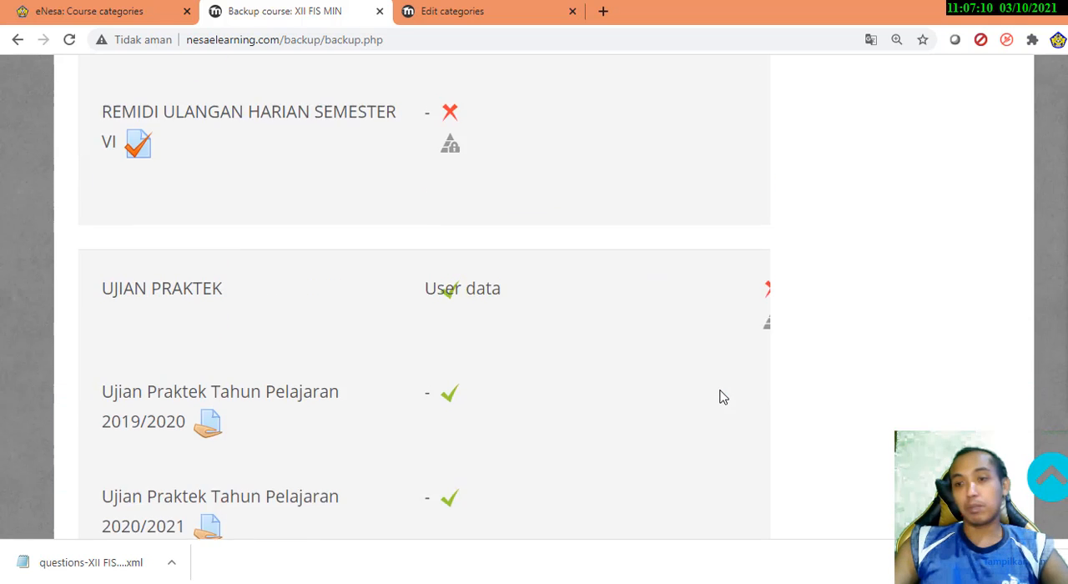
scroll(723, 397, up, 2)
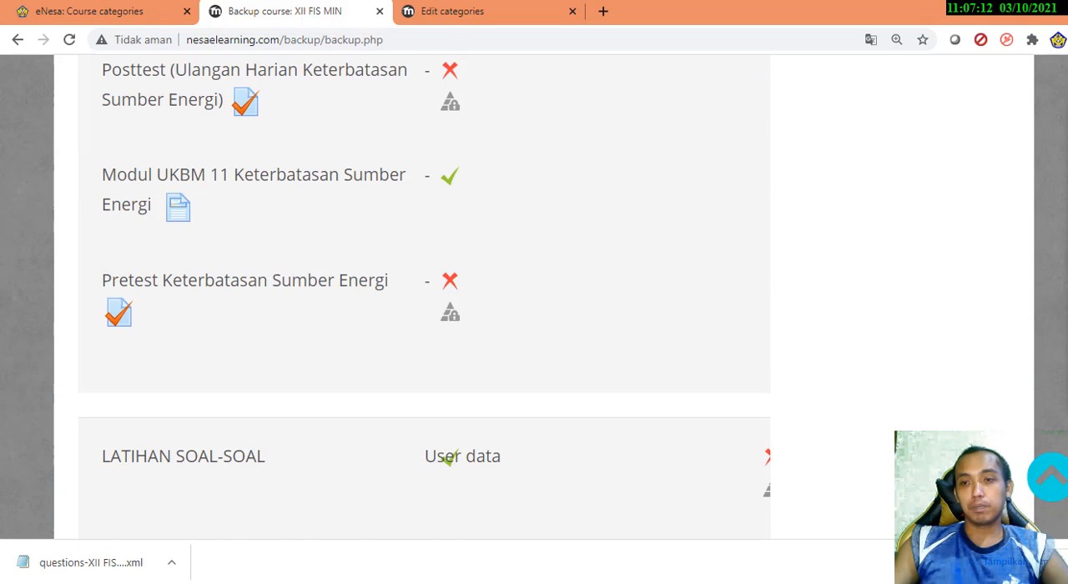
scroll(542, 297, up, 15)
scroll(897, 438, down, 15)
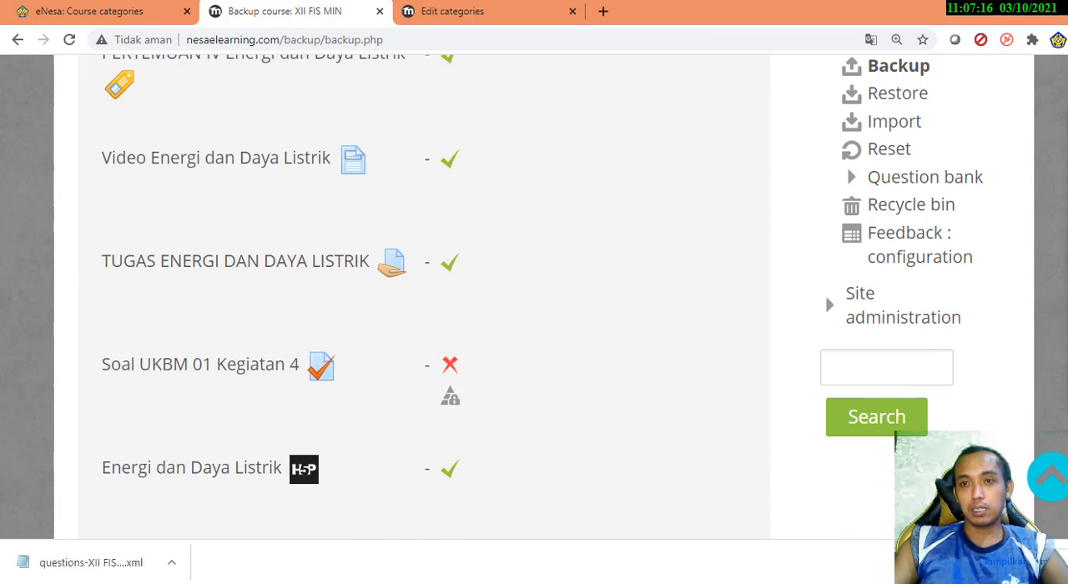
scroll(896, 438, up, 1)
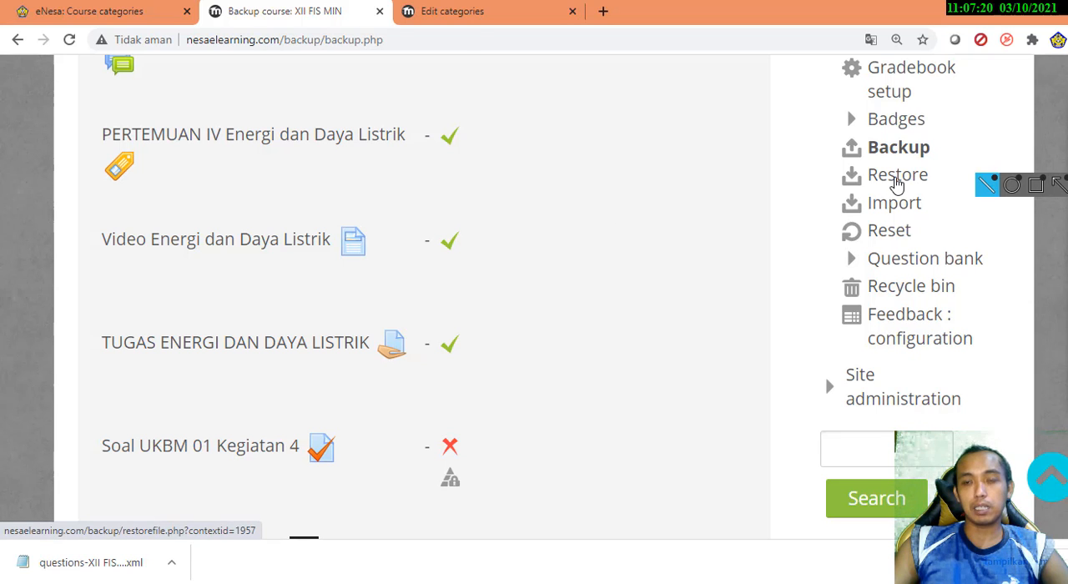
click(895, 179)
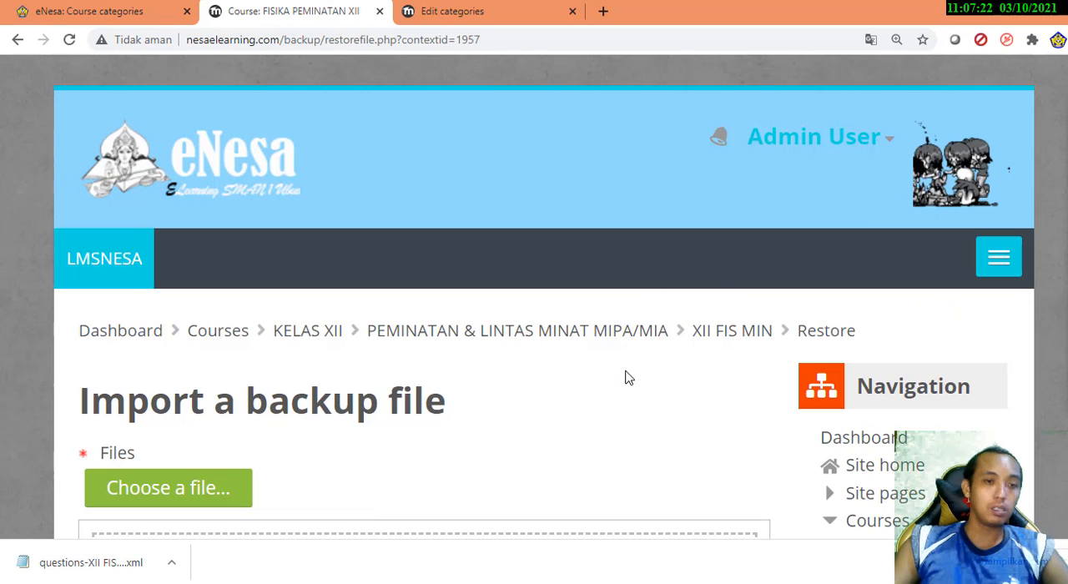
scroll(626, 377, down, 4)
scroll(537, 400, down, 3)
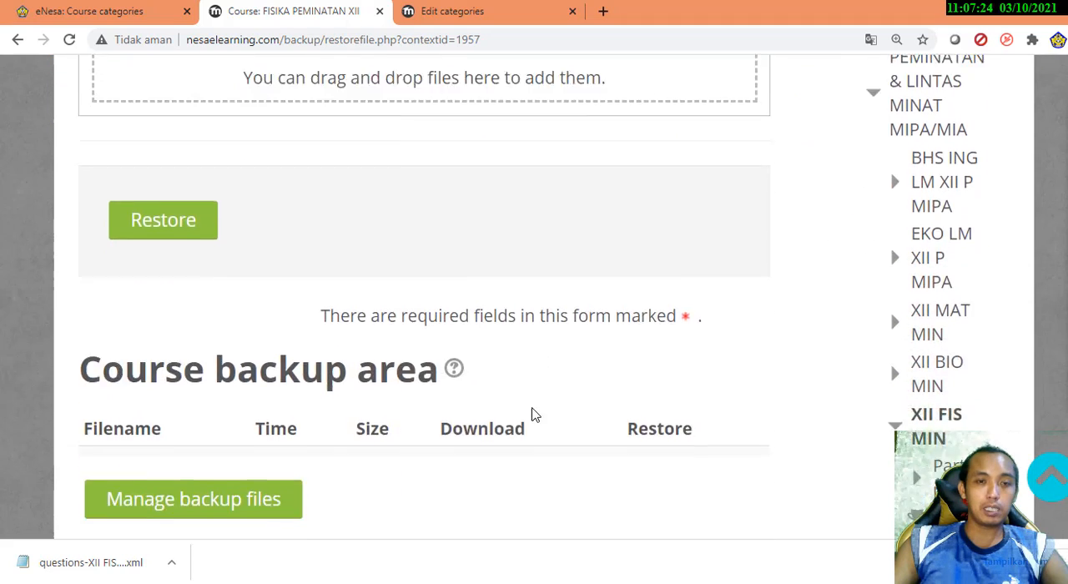
scroll(535, 415, down, 6)
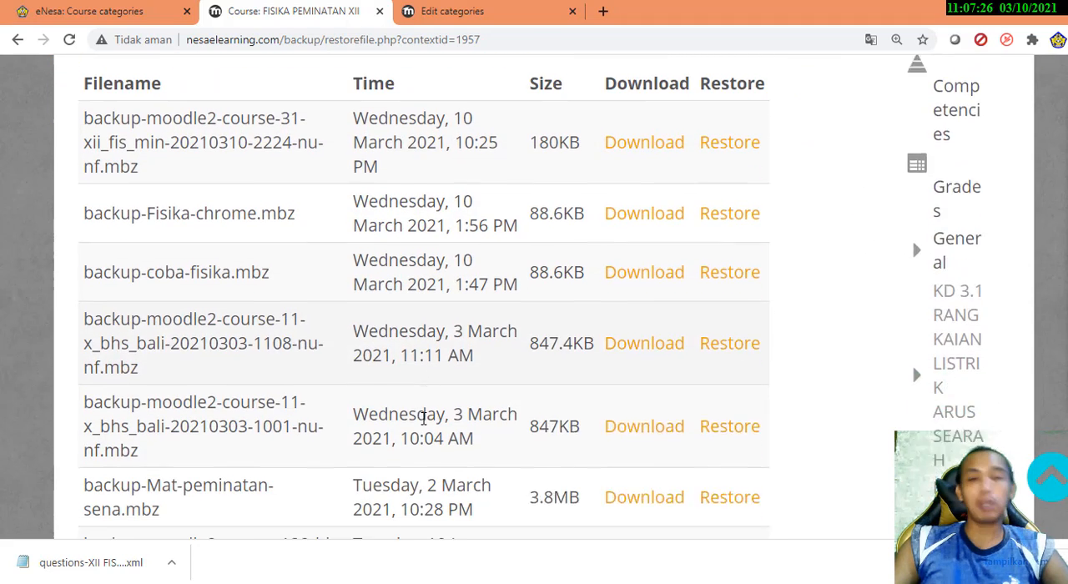
Examine the filenames, times and sizes of the backup files listed in the user private backup area
scroll(424, 419, down, 1)
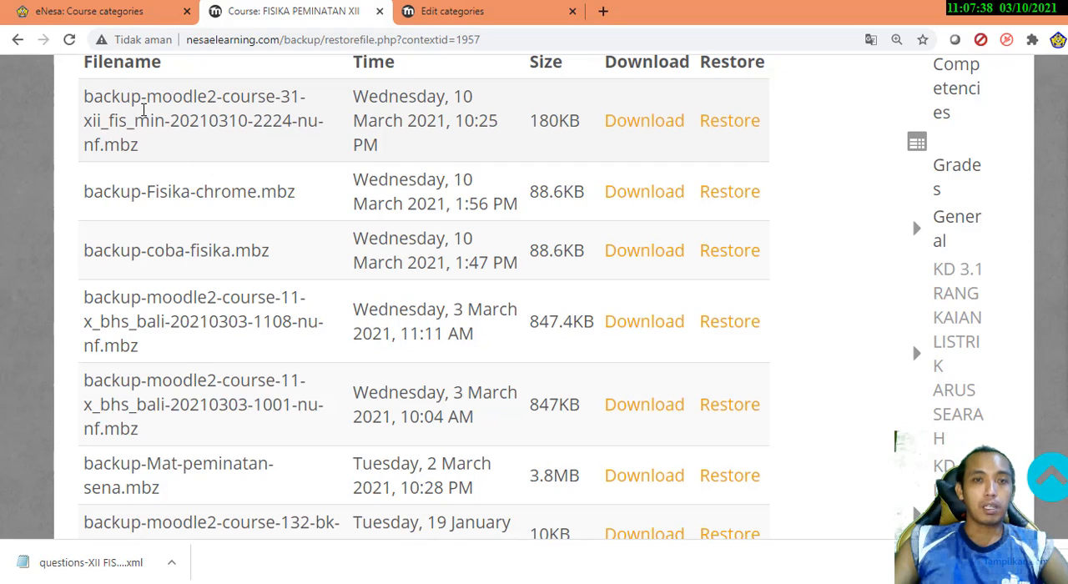
scroll(315, 152, up, 1)
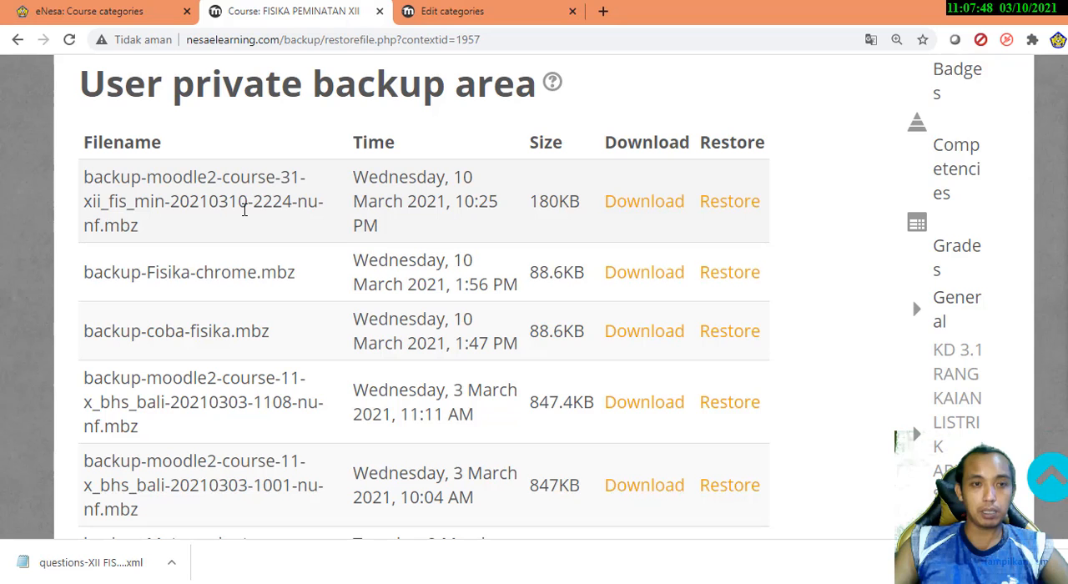
scroll(245, 211, down, 2)
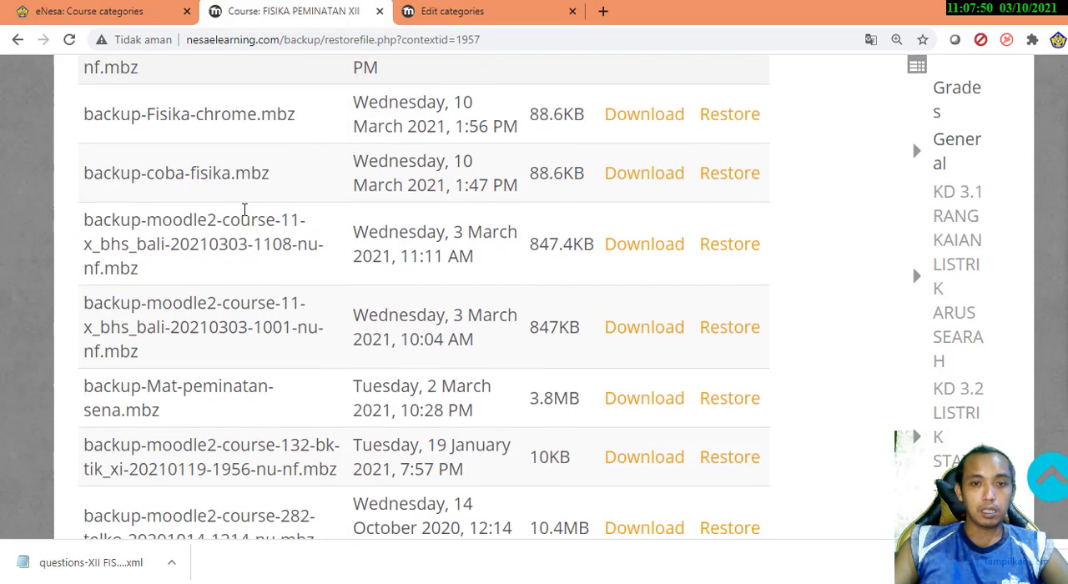
scroll(244, 211, up, 2)
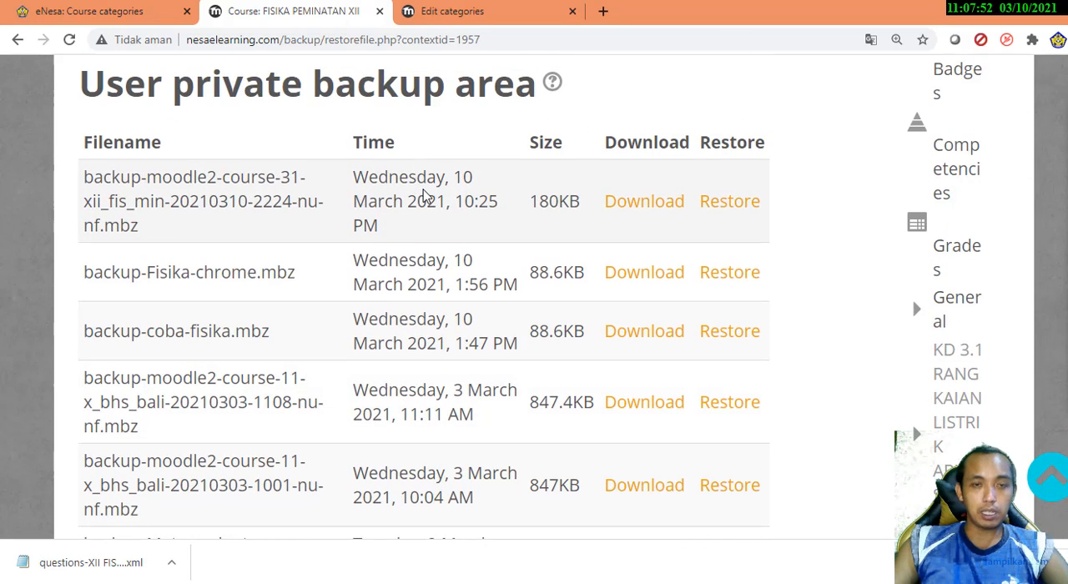
scroll(425, 192, down, 2)
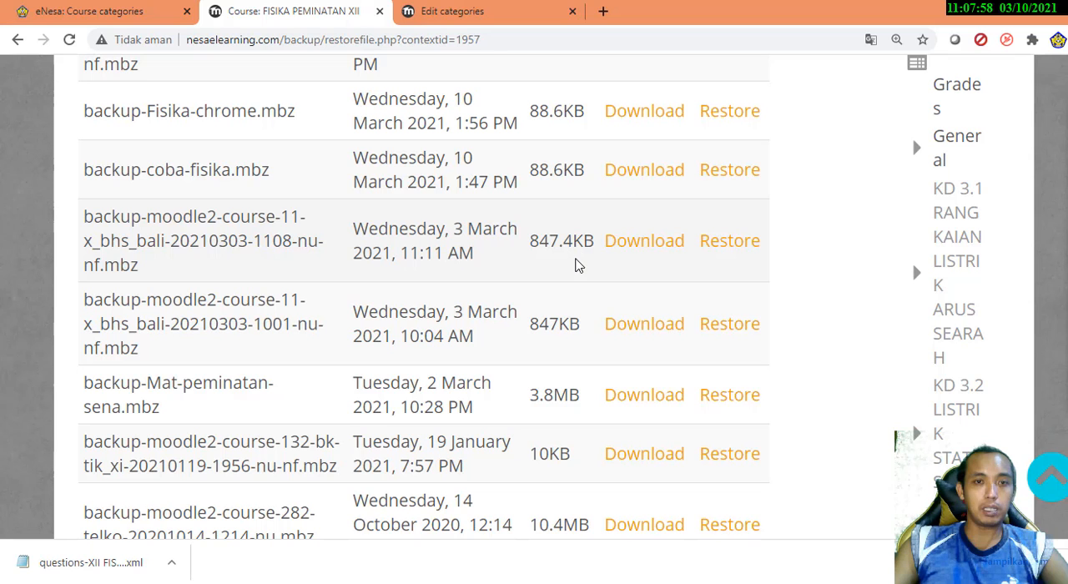
scroll(567, 267, down, 1)
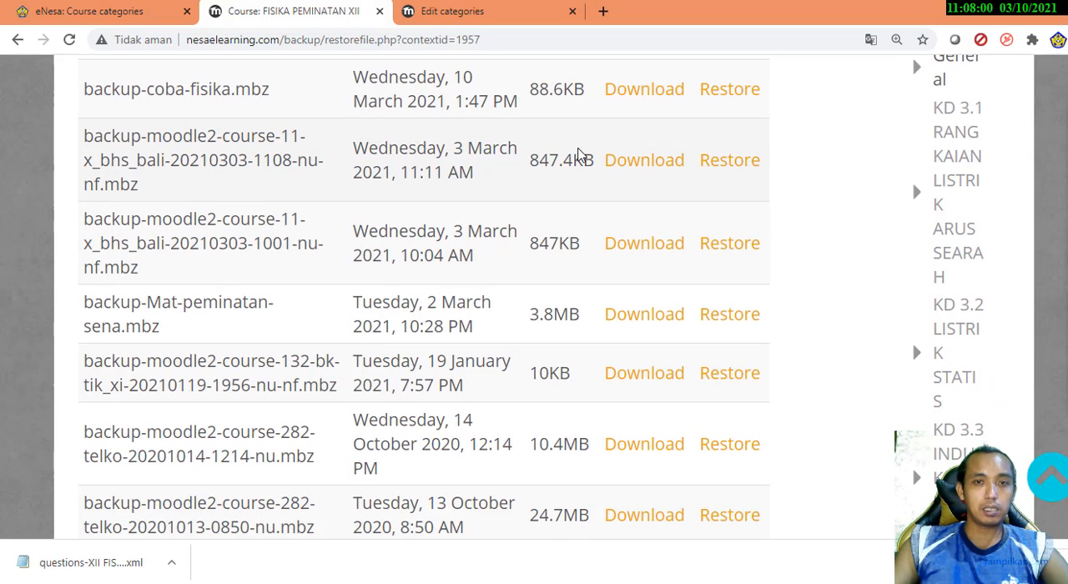
scroll(551, 226, down, 1)
scroll(546, 234, up, 4)
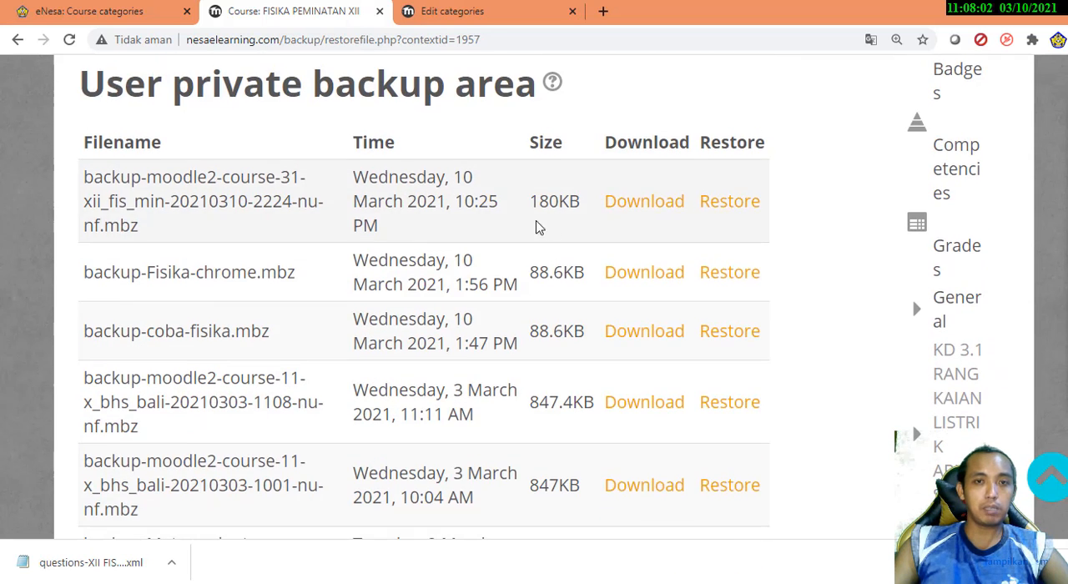
scroll(563, 321, down, 2)
scroll(565, 329, up, 1)
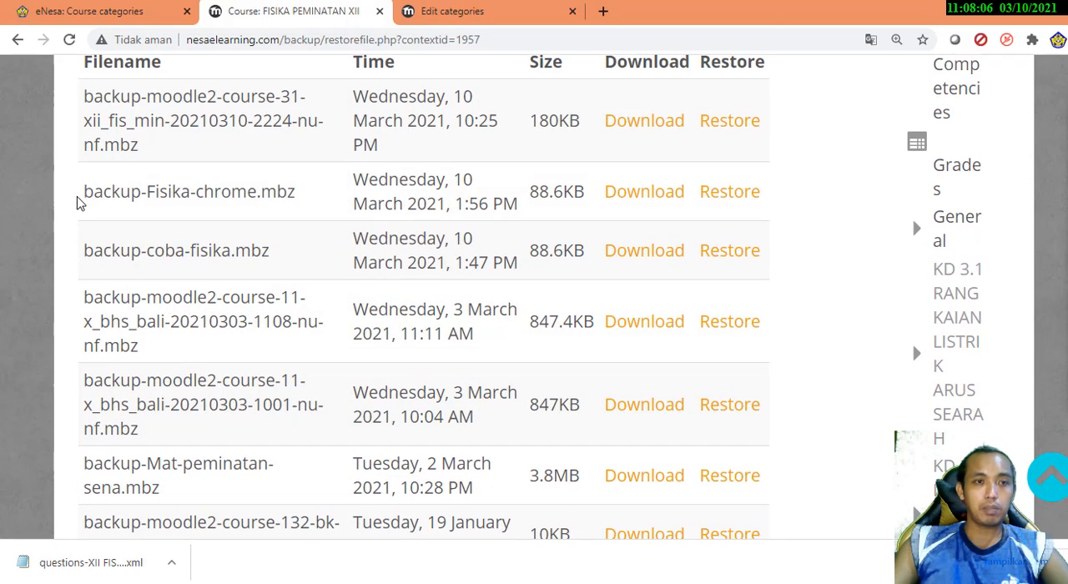
Highlight the backup-Fisika-chrome.mbz filename, followed by the backup-Mat-peminatan-sena.mbz filename and its time and size details
drag(76, 203, 313, 191)
click(325, 220)
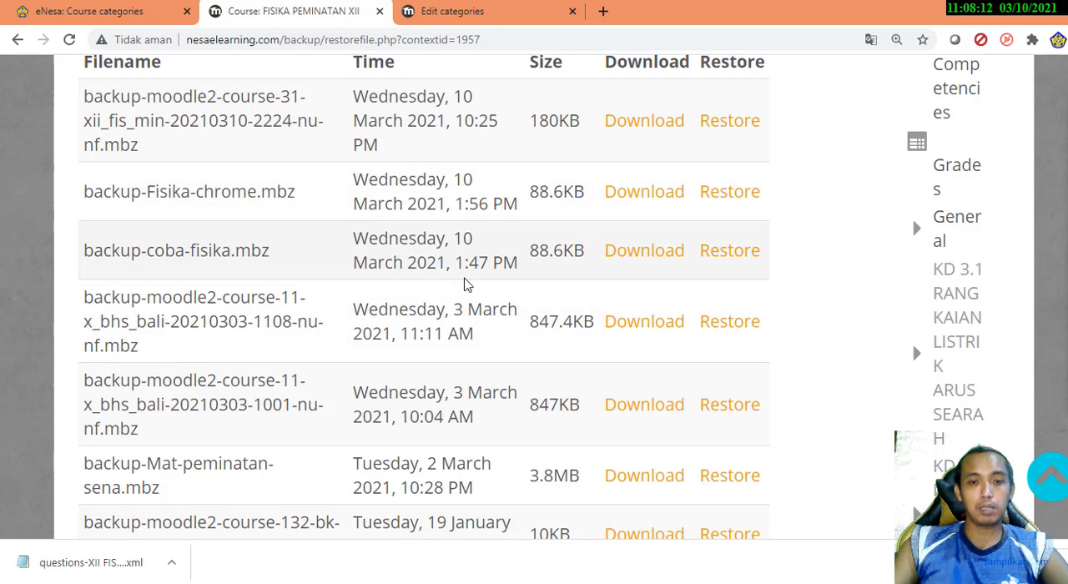
scroll(224, 389, down, 1)
drag(192, 420, 92, 402)
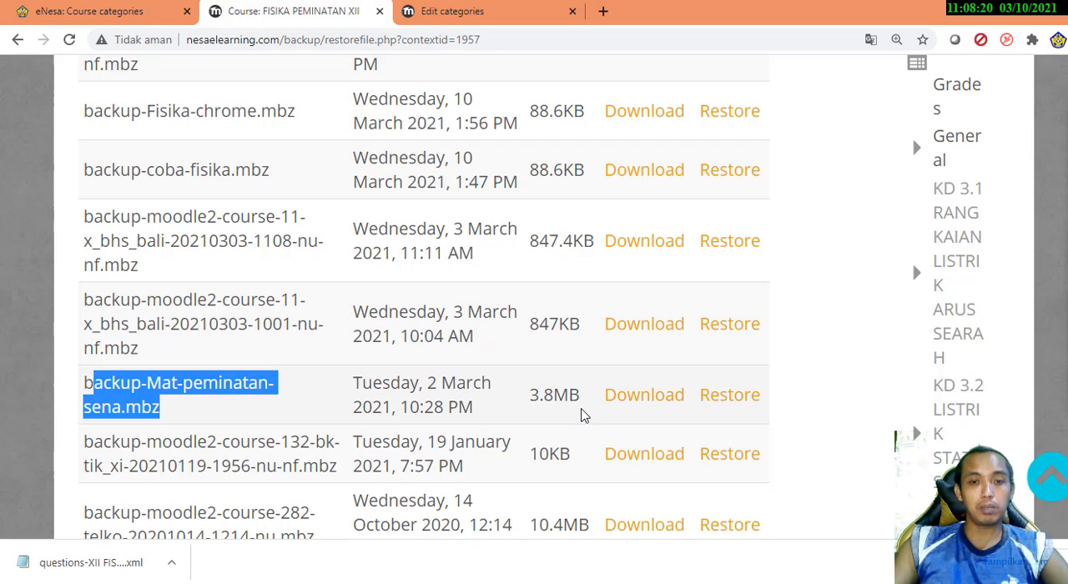
drag(582, 399, 369, 382)
scroll(367, 384, down, 2)
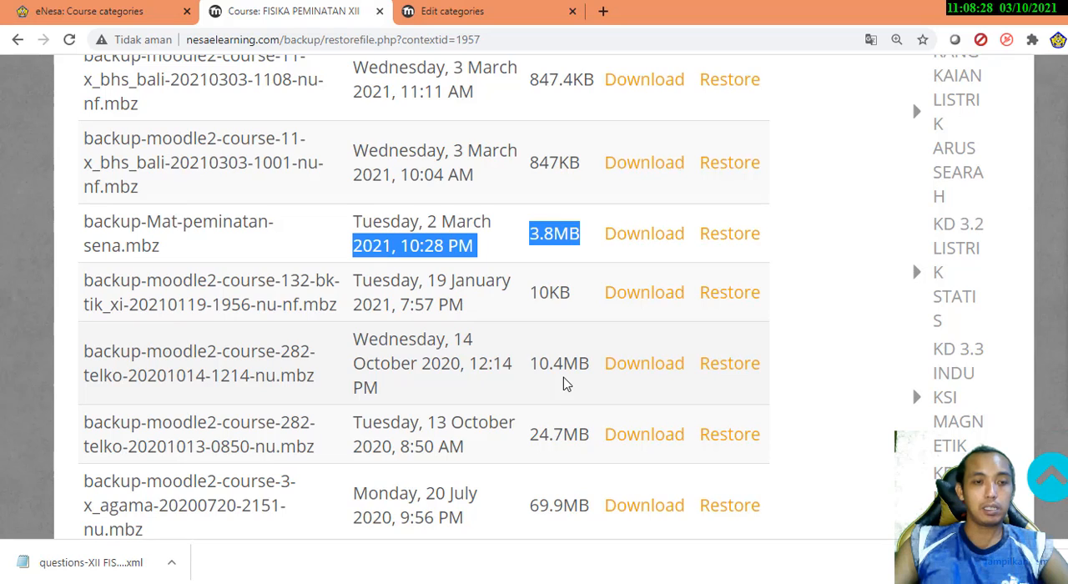
scroll(384, 322, up, 4)
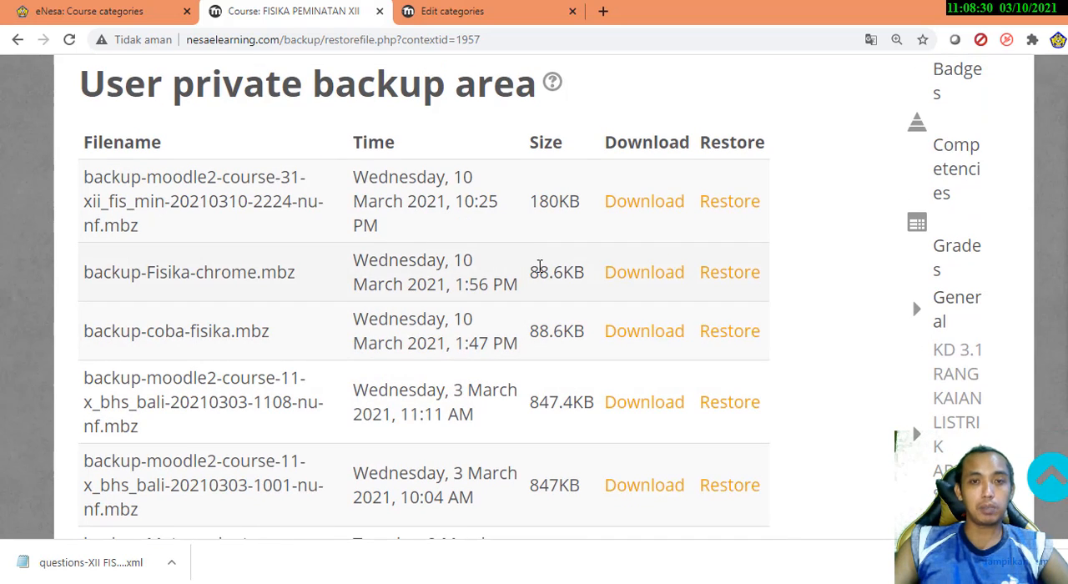
click(669, 211)
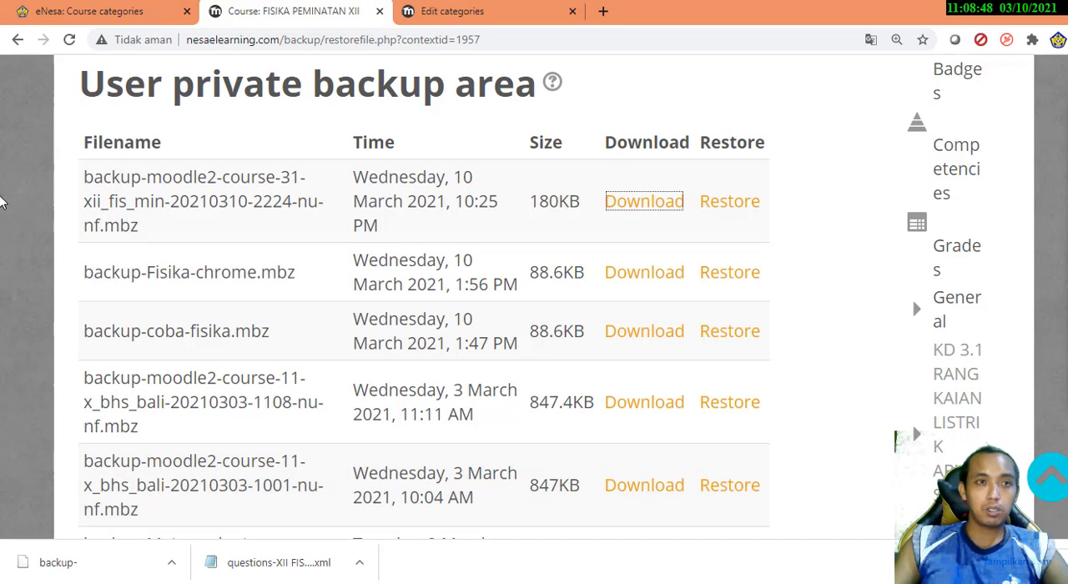
Switch to the eNesa site and open the 2122-XII-PEMINATAN FISIKA course under KELAS XII, XII-TH. AJARAN 2122
click(134, 11)
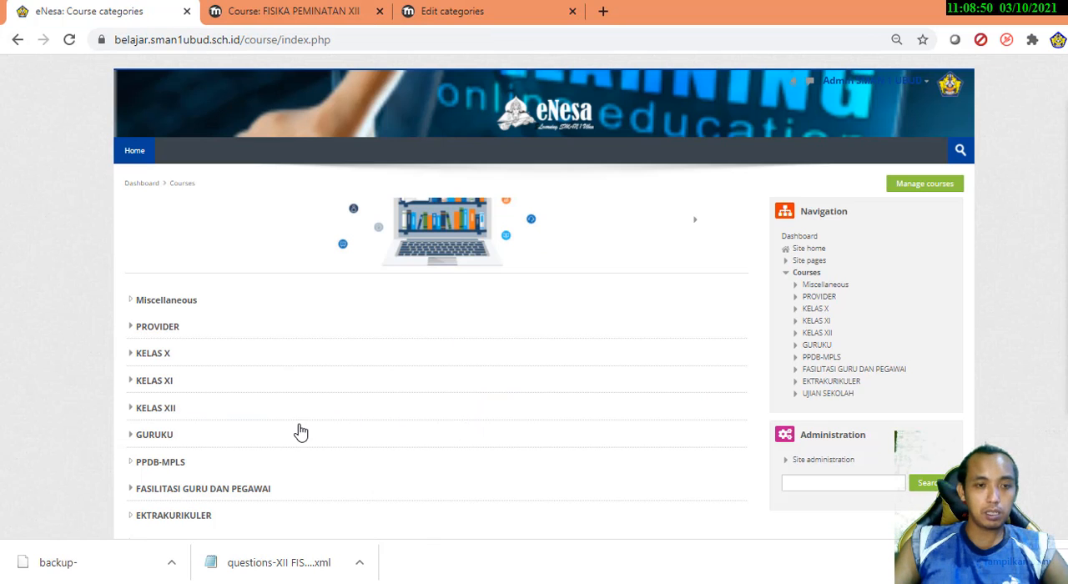
scroll(302, 432, down, 2)
click(155, 270)
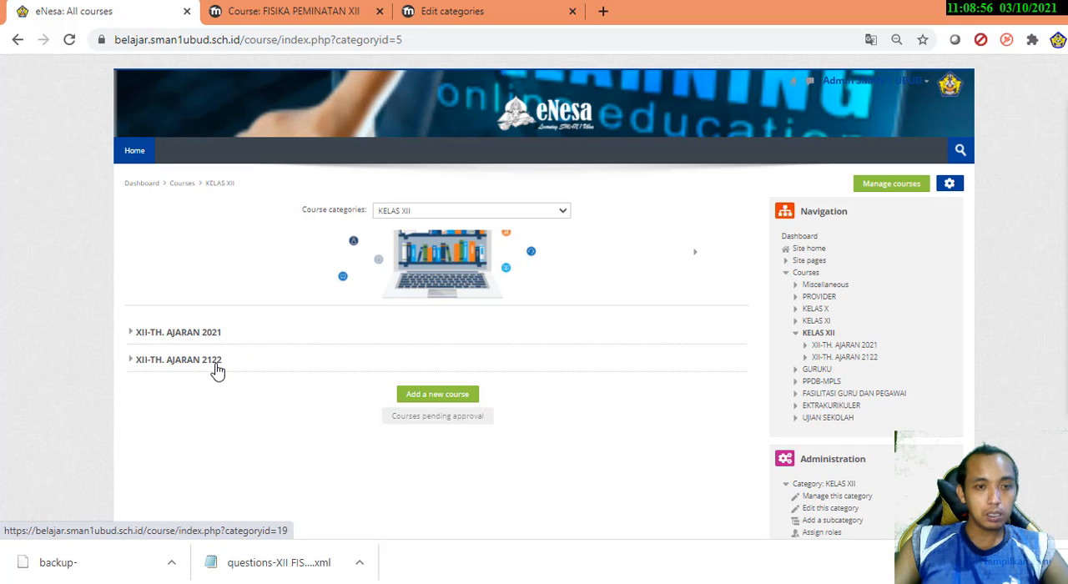
click(214, 366)
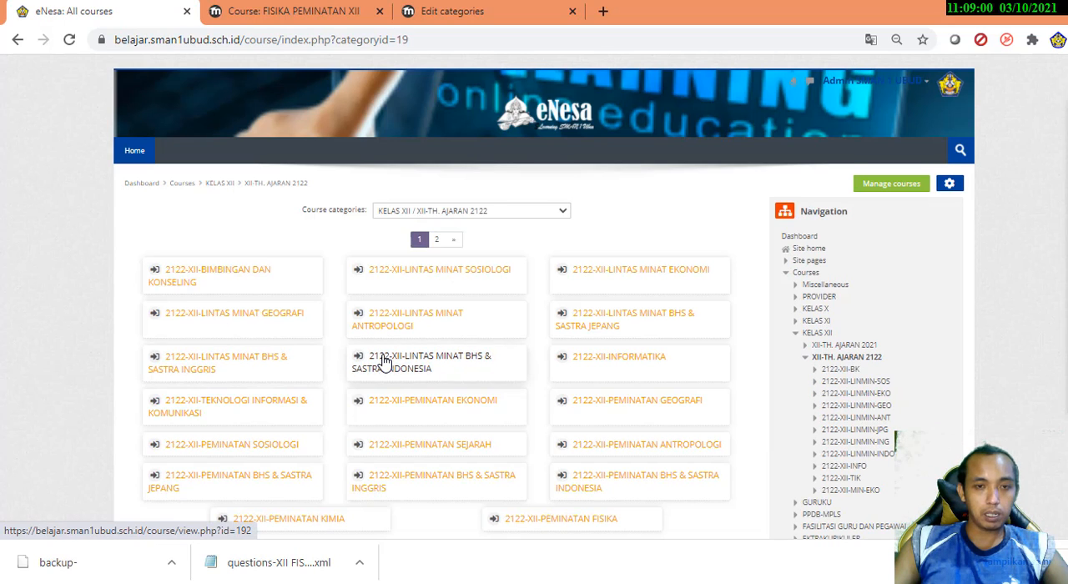
scroll(384, 362, down, 1)
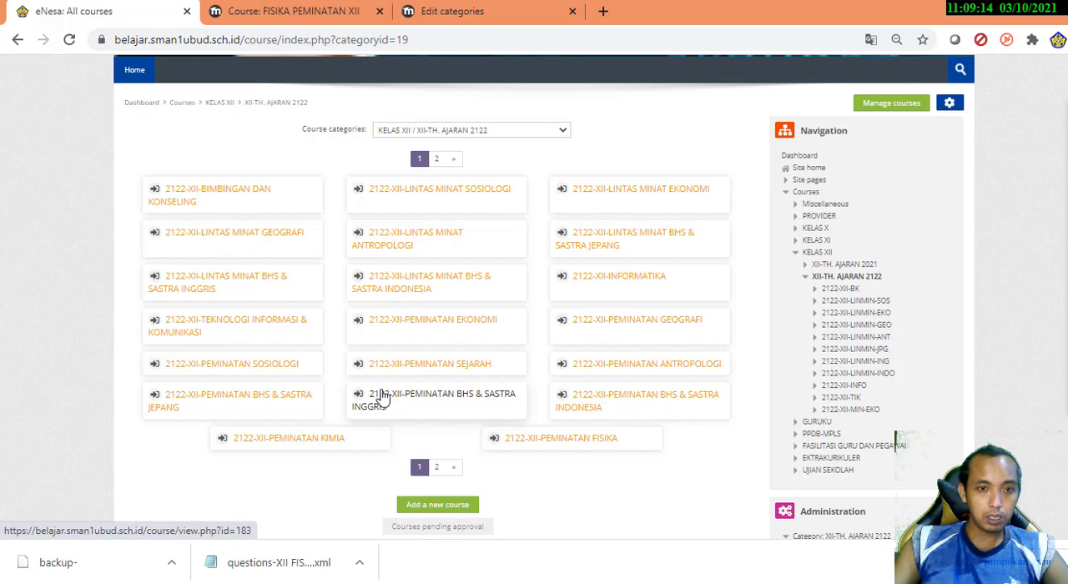
click(567, 447)
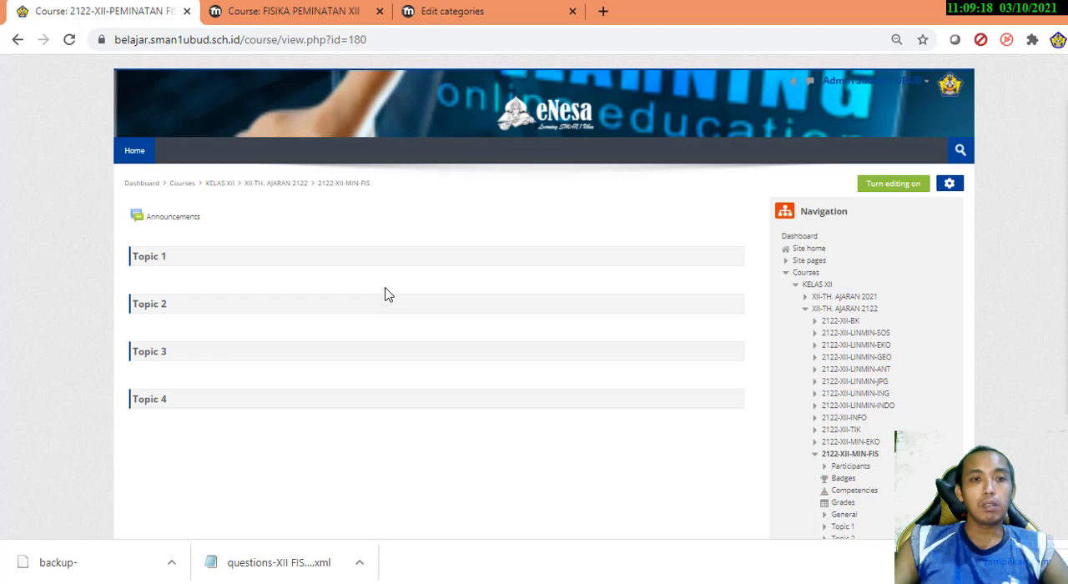
Open the 2021-XII-PEMINATAN FISIKA course under KELAS XII, XII-TH. AJARAN 2021, and look through its sections
click(17, 39)
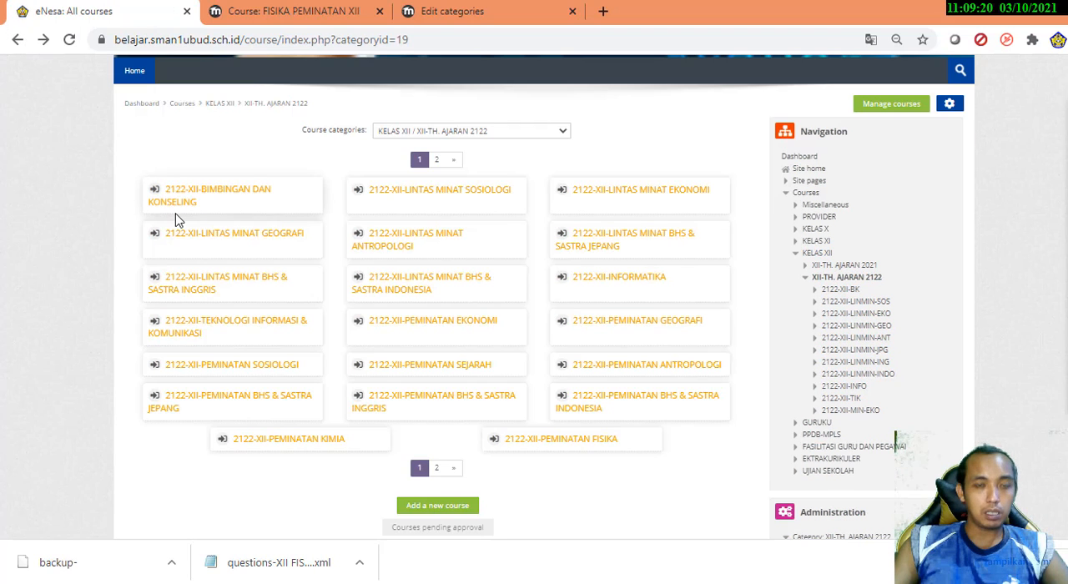
click(219, 105)
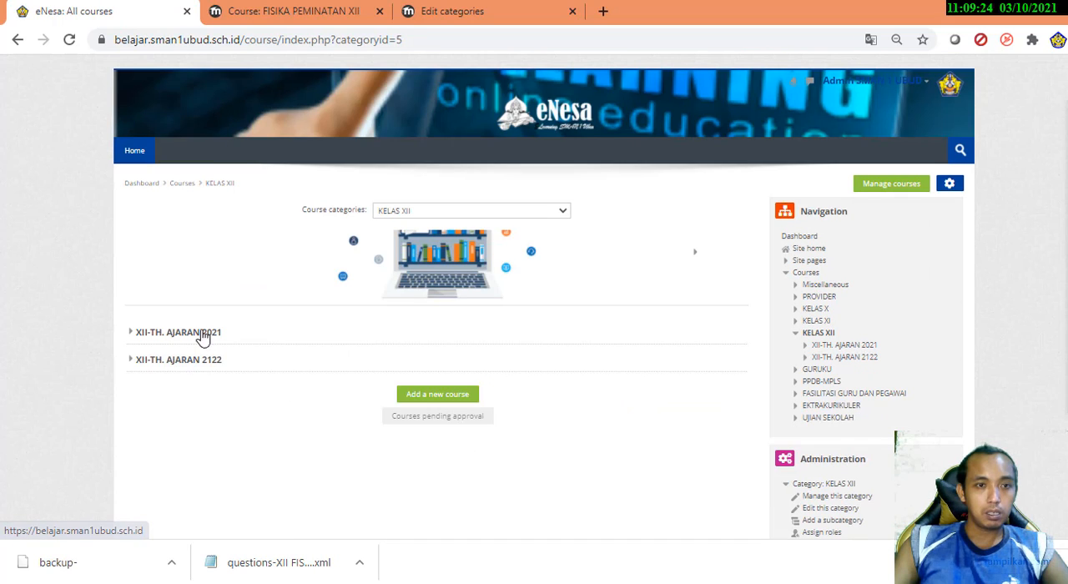
click(201, 334)
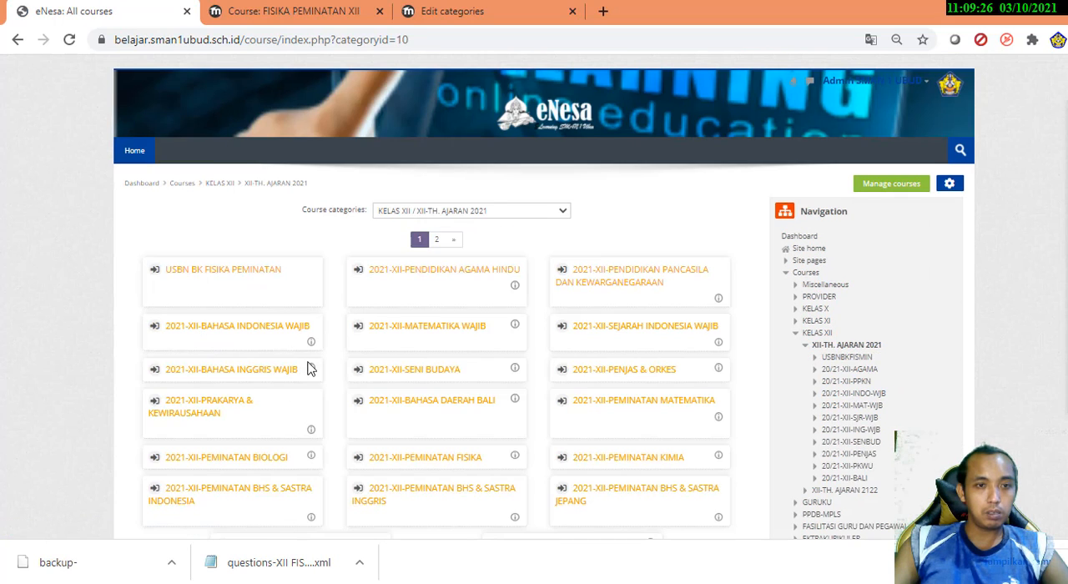
scroll(332, 375, down, 3)
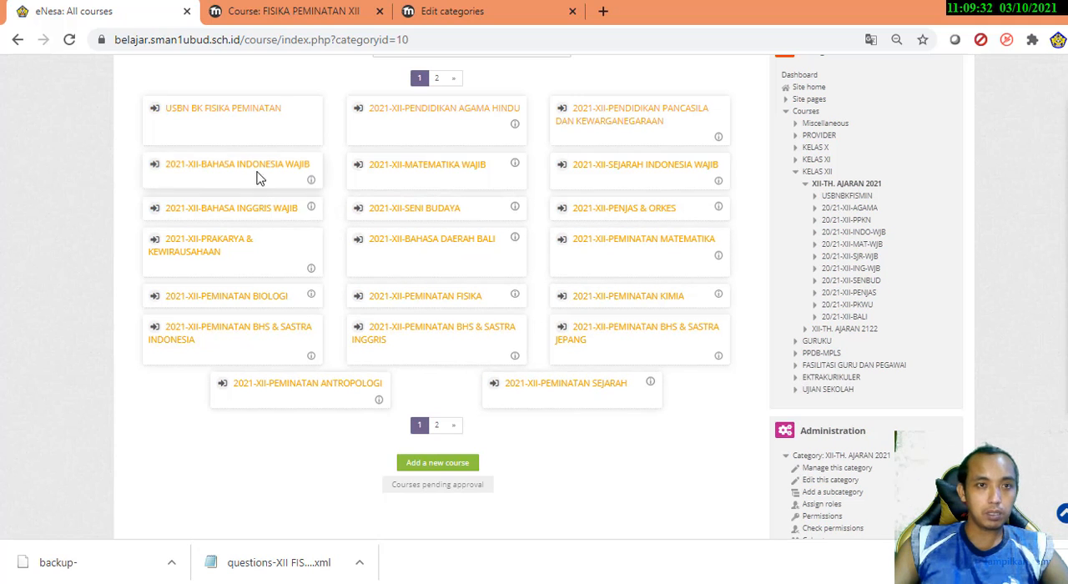
click(422, 305)
scroll(110, 352, down, 4)
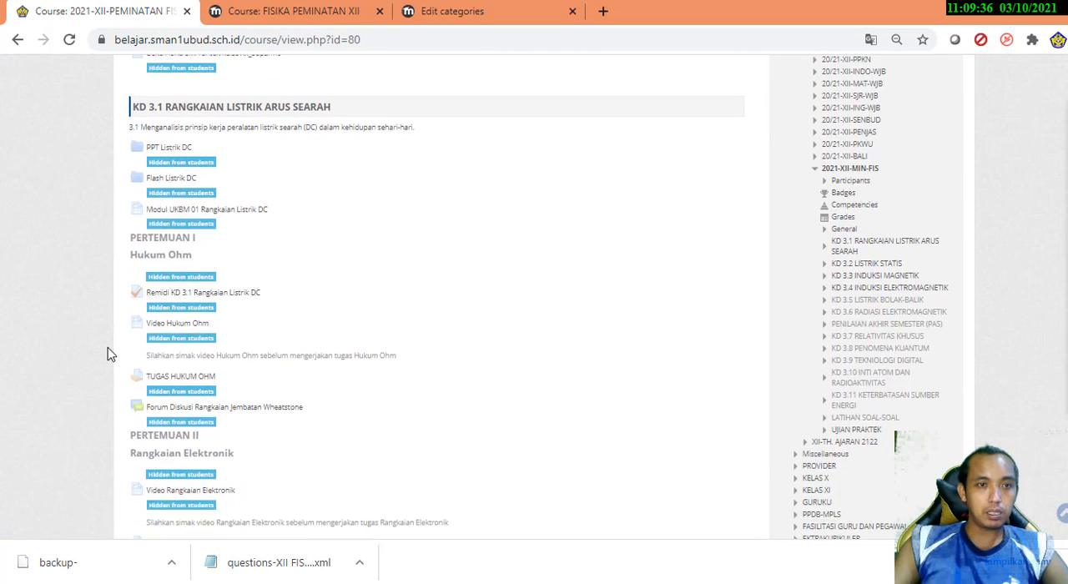
scroll(110, 354, down, 20)
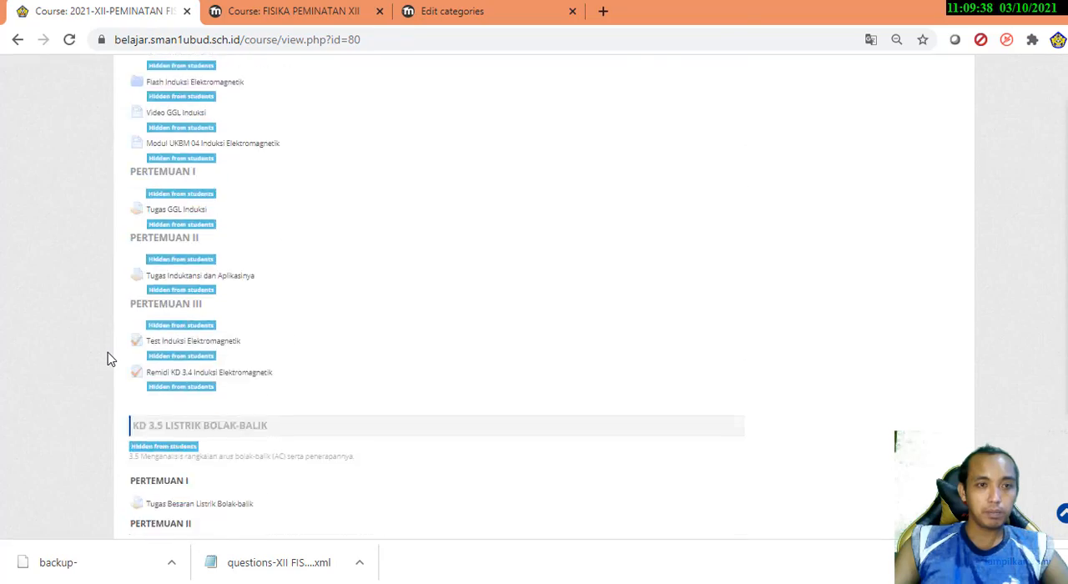
scroll(110, 360, down, 15)
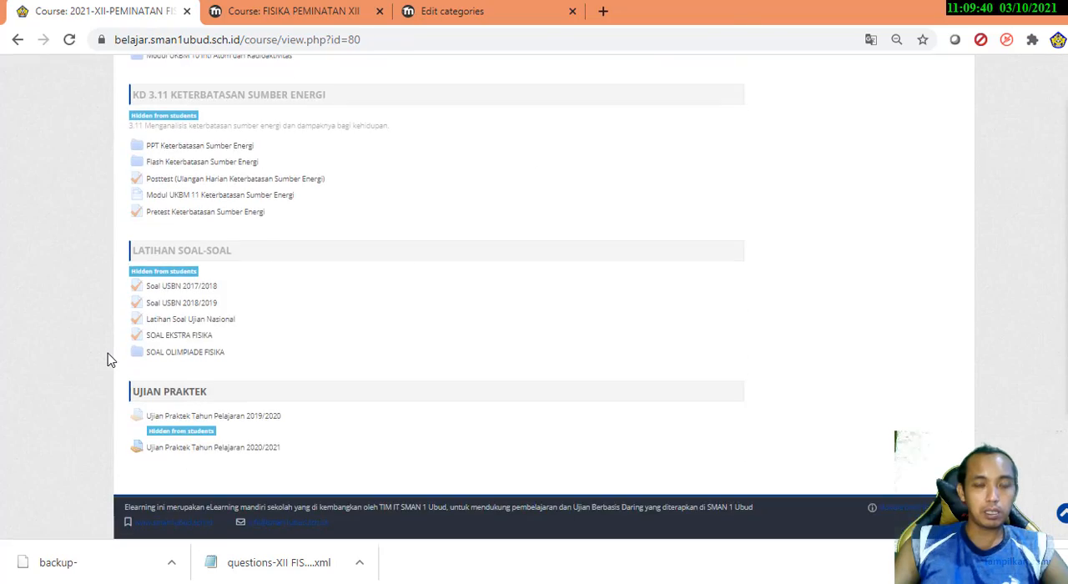
scroll(110, 359, up, 10)
scroll(108, 360, up, 20)
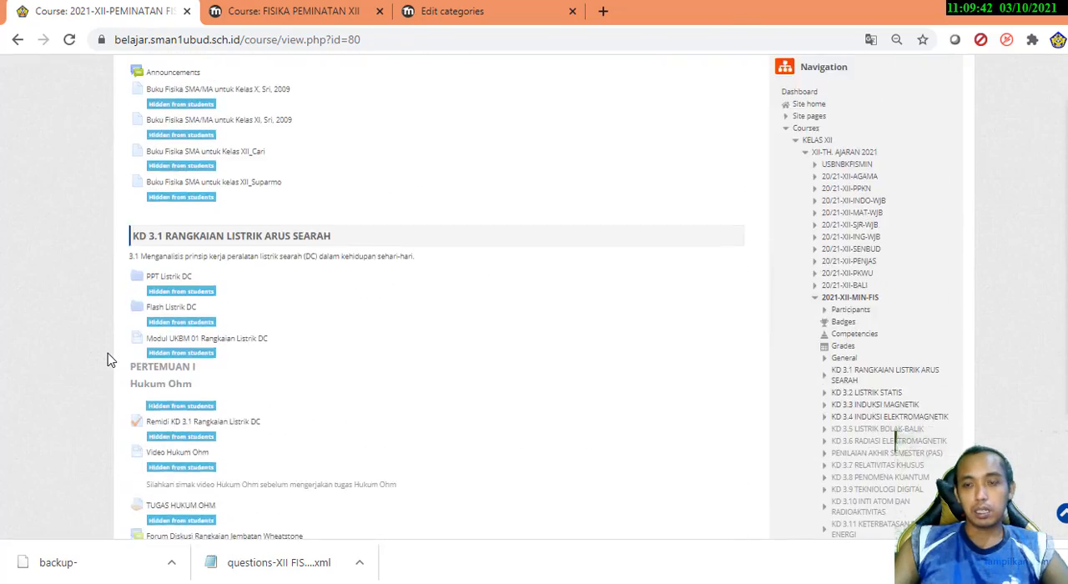
Collapse the Courses tree in the course's navigation and open the Courses category of the site administration
scroll(106, 359, down, 5)
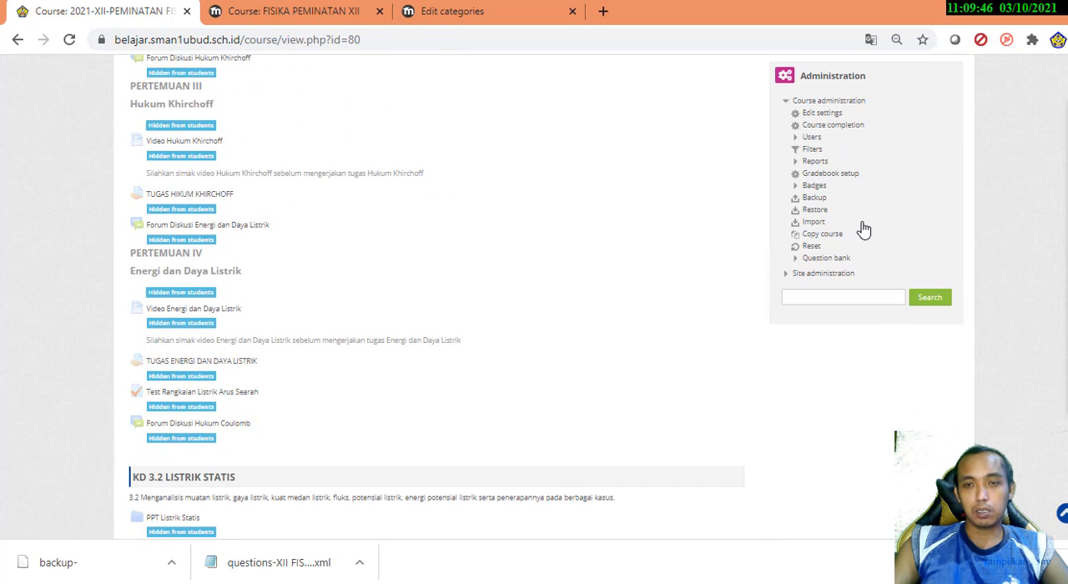
scroll(864, 230, up, 8)
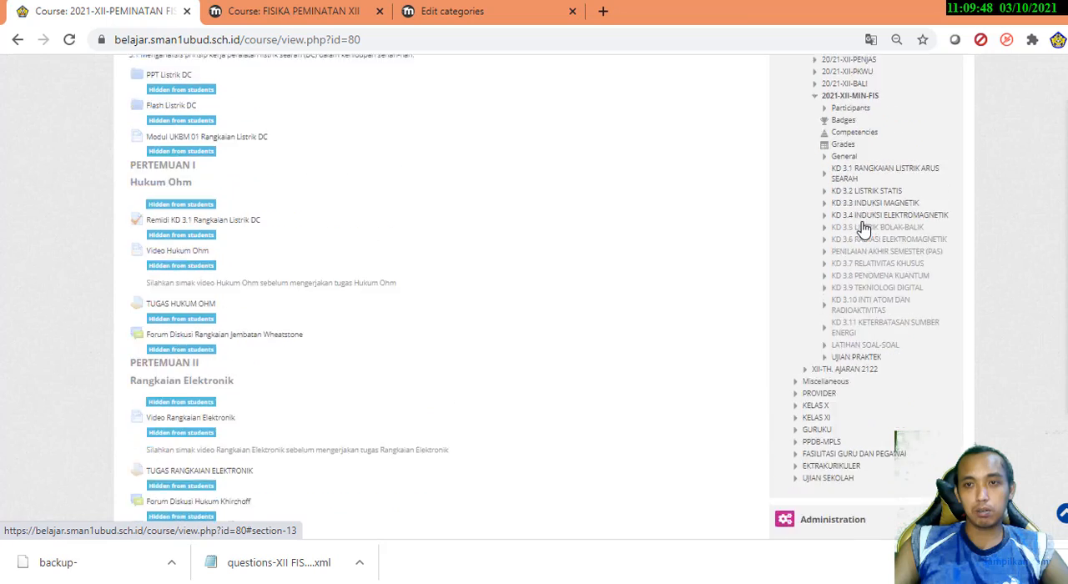
scroll(864, 230, down, 4)
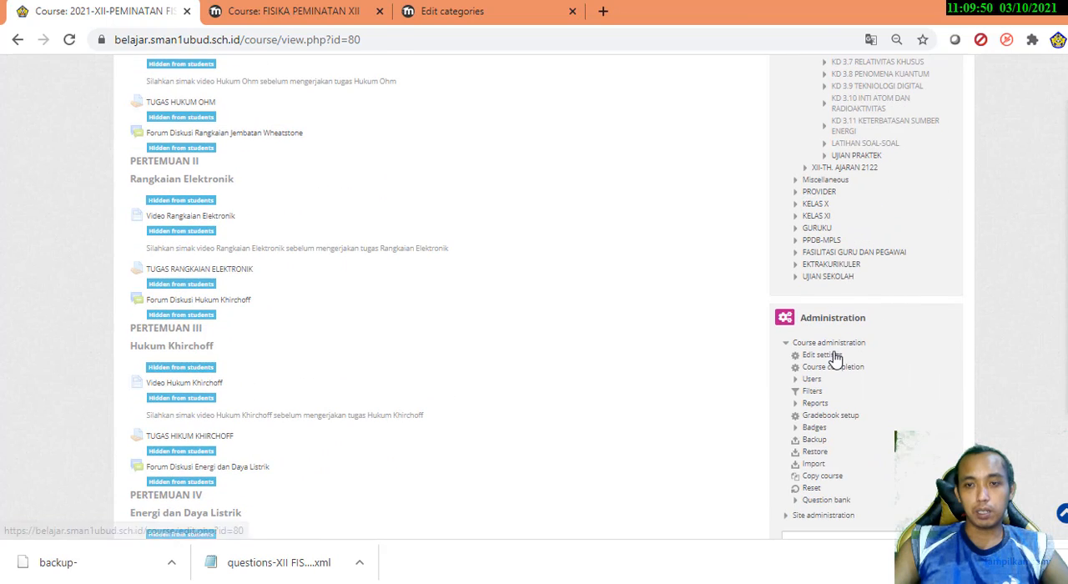
scroll(835, 358, up, 6)
scroll(918, 292, down, 1)
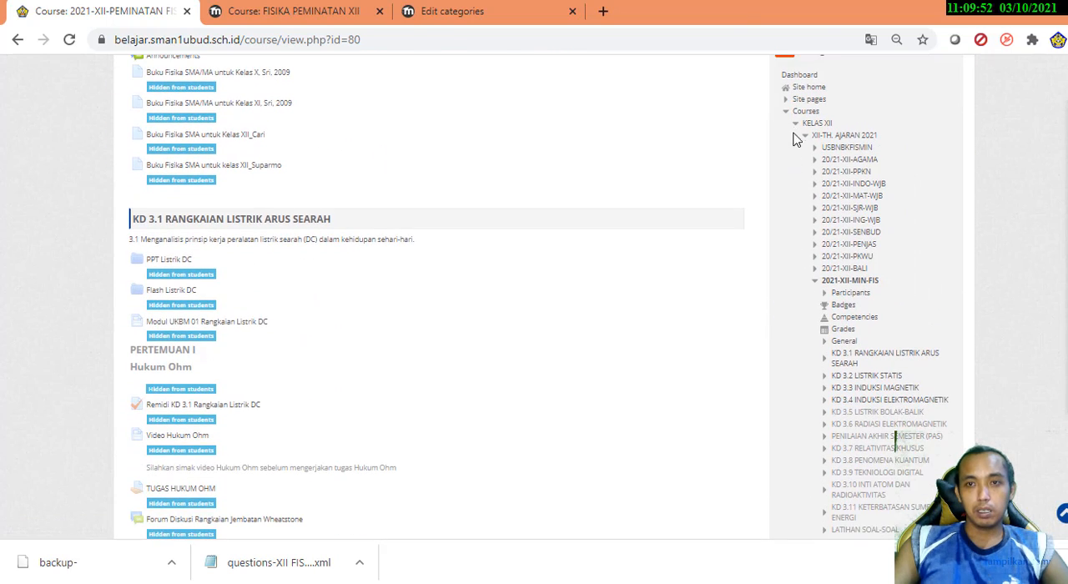
click(790, 115)
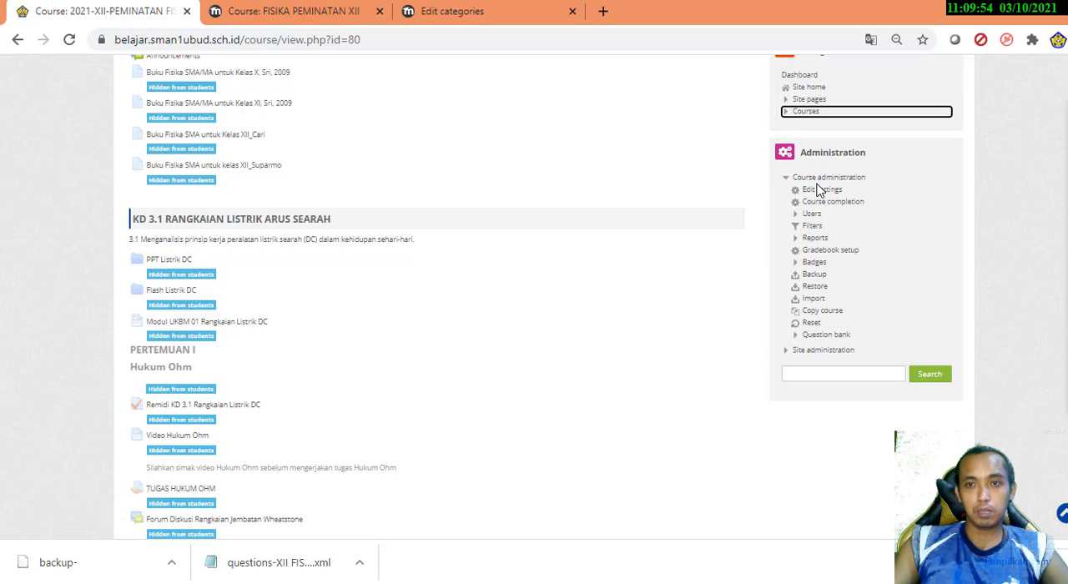
click(790, 351)
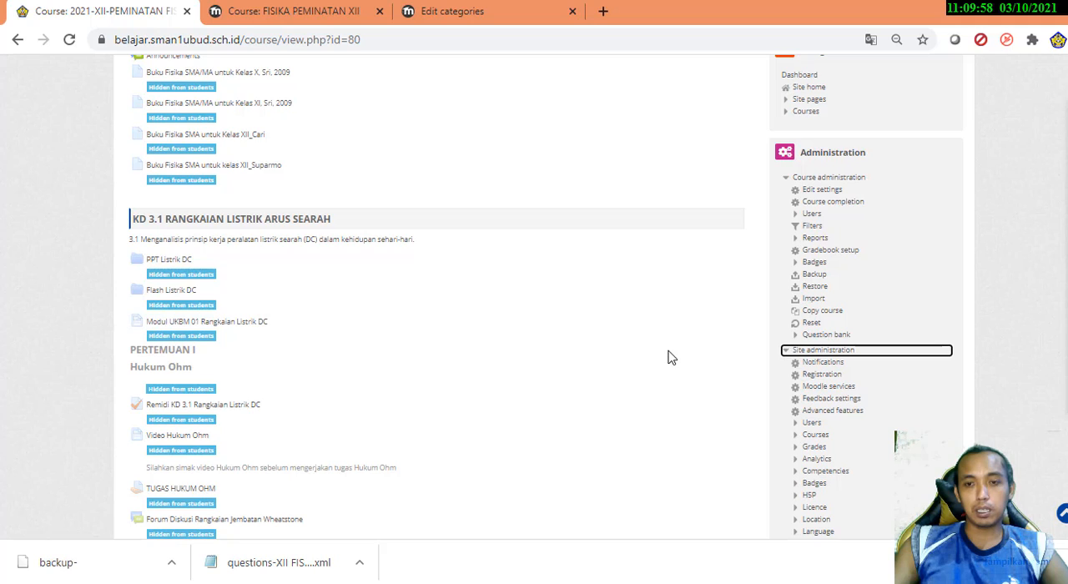
scroll(676, 358, down, 3)
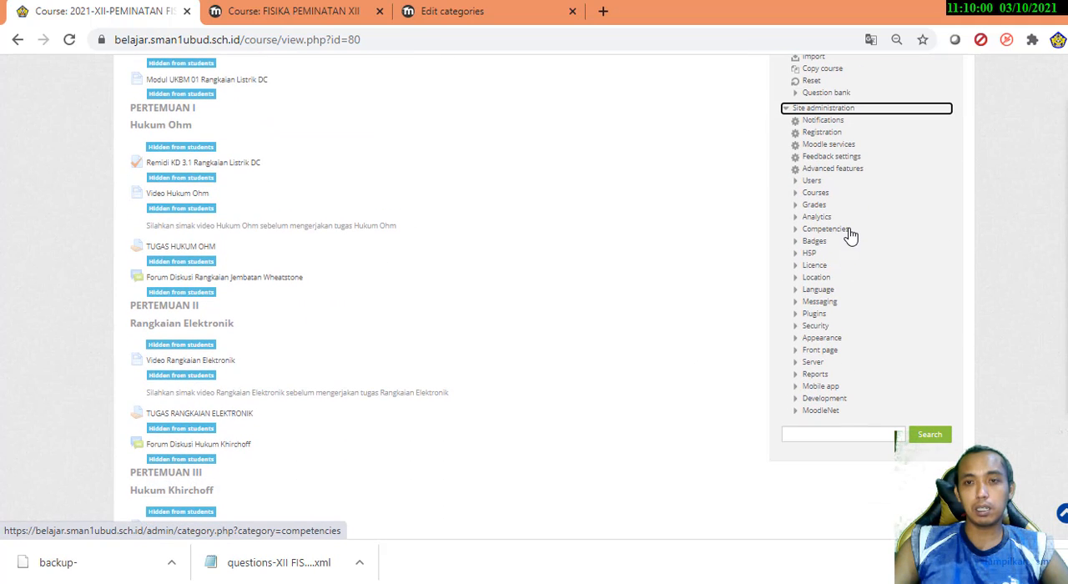
click(827, 196)
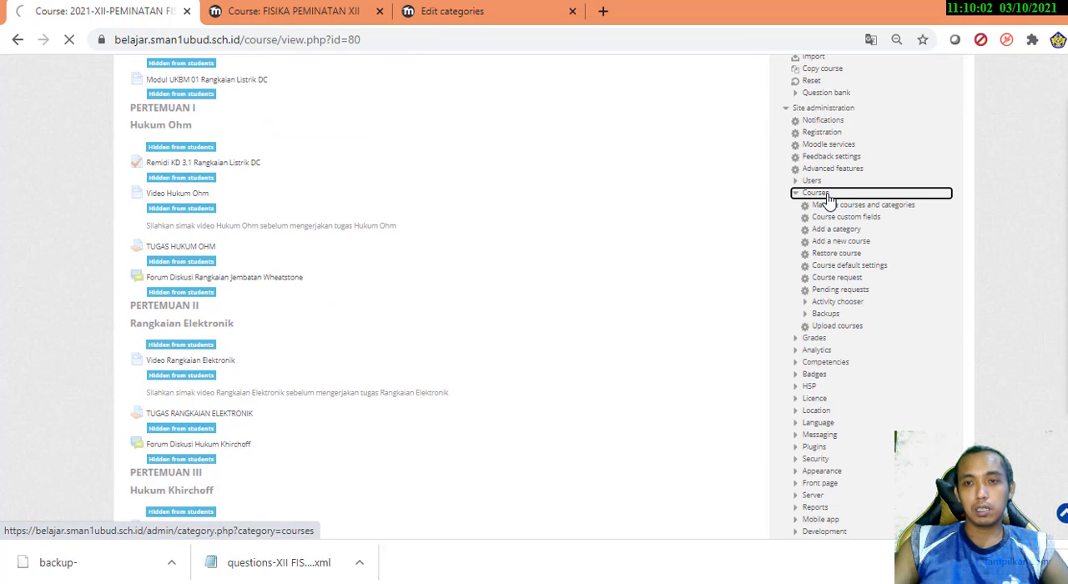
scroll(876, 272, down, 1)
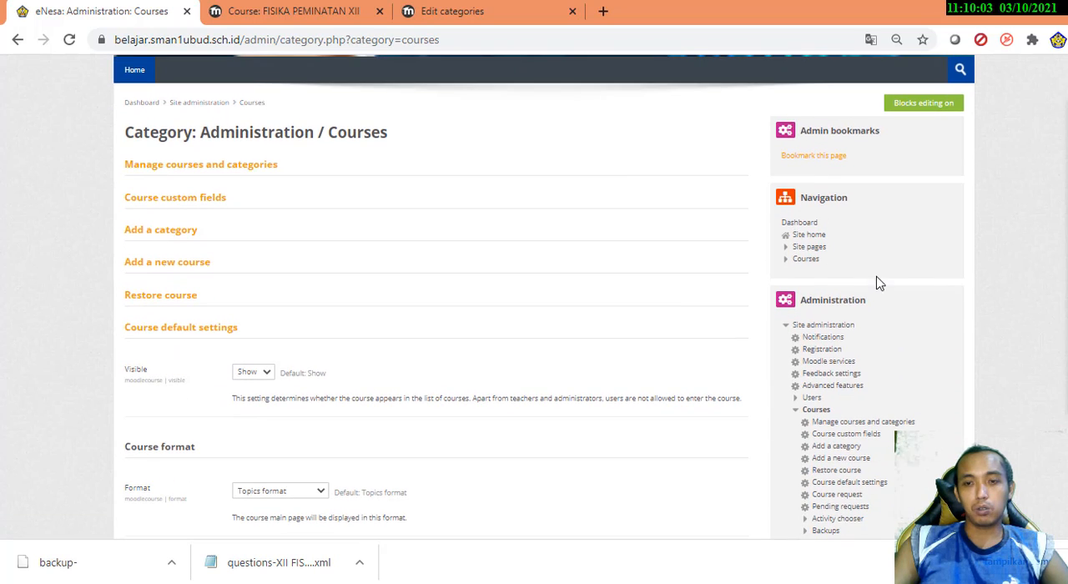
Open the course and category management page and list the courses of XII-TH. AJARAN 2021 under KELAS XII
click(881, 425)
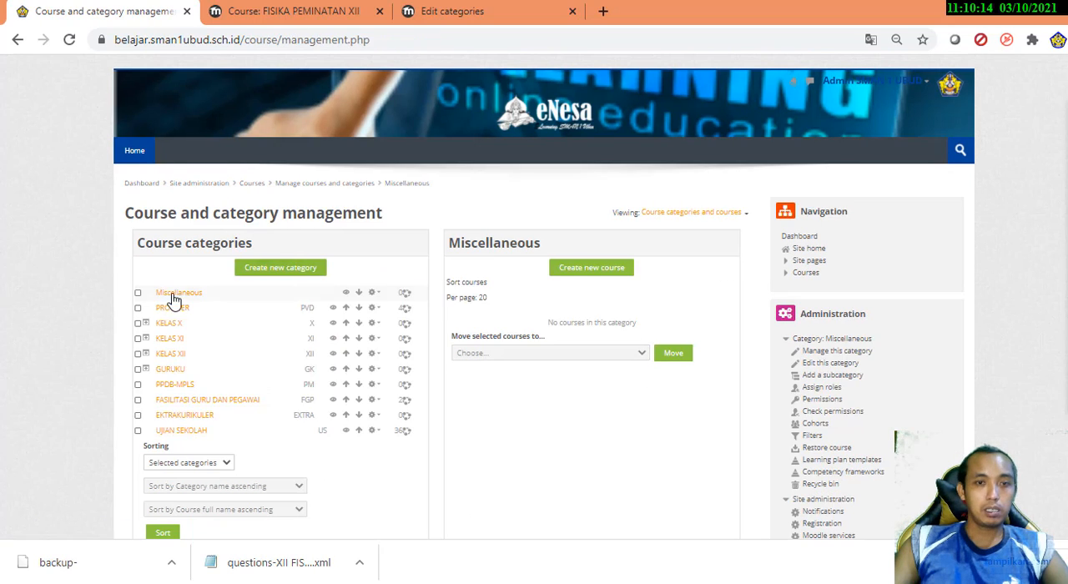
scroll(142, 313, down, 2)
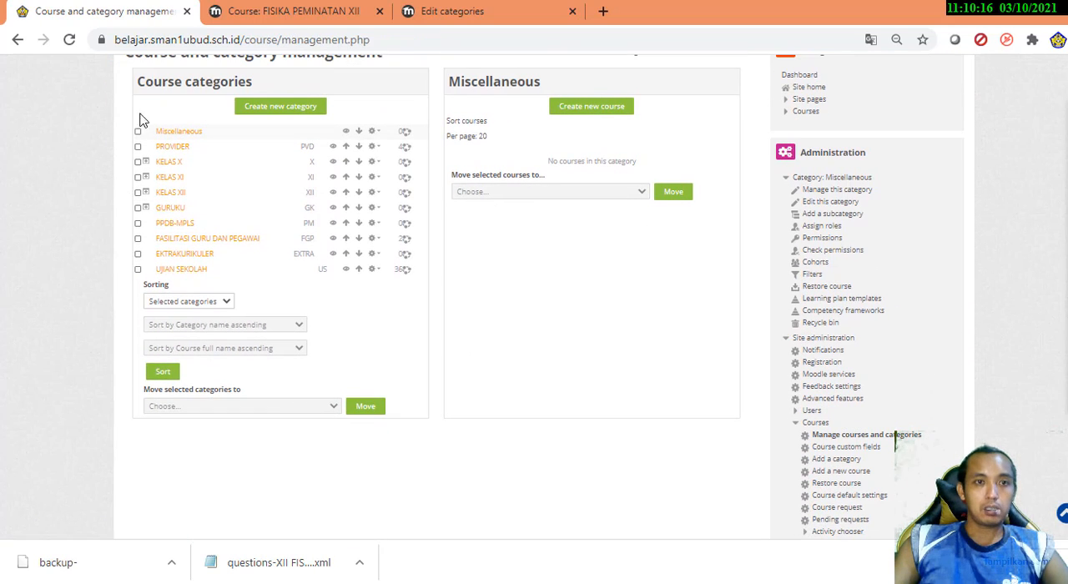
click(167, 197)
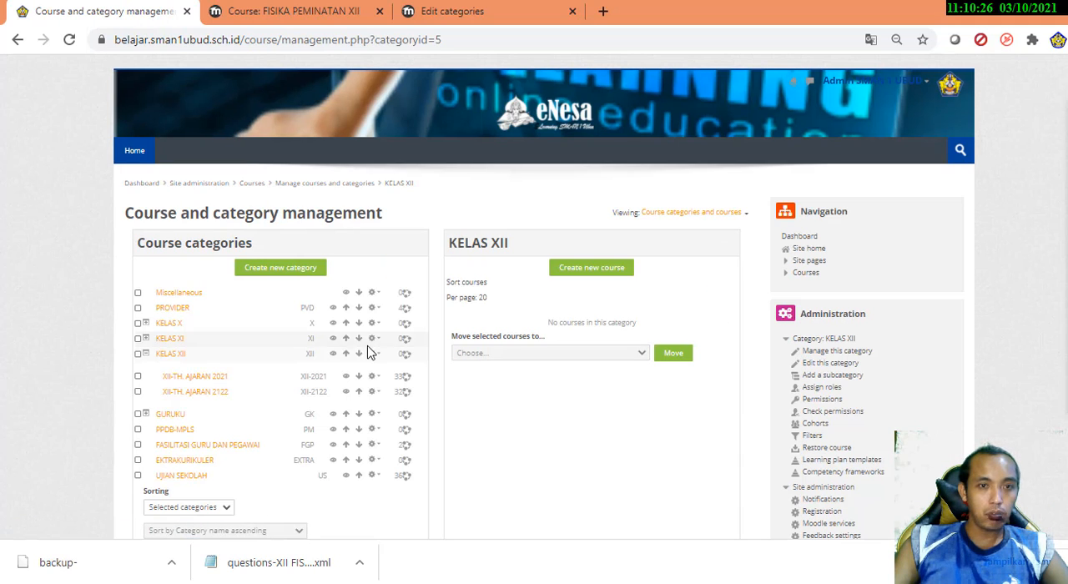
scroll(234, 389, down, 1)
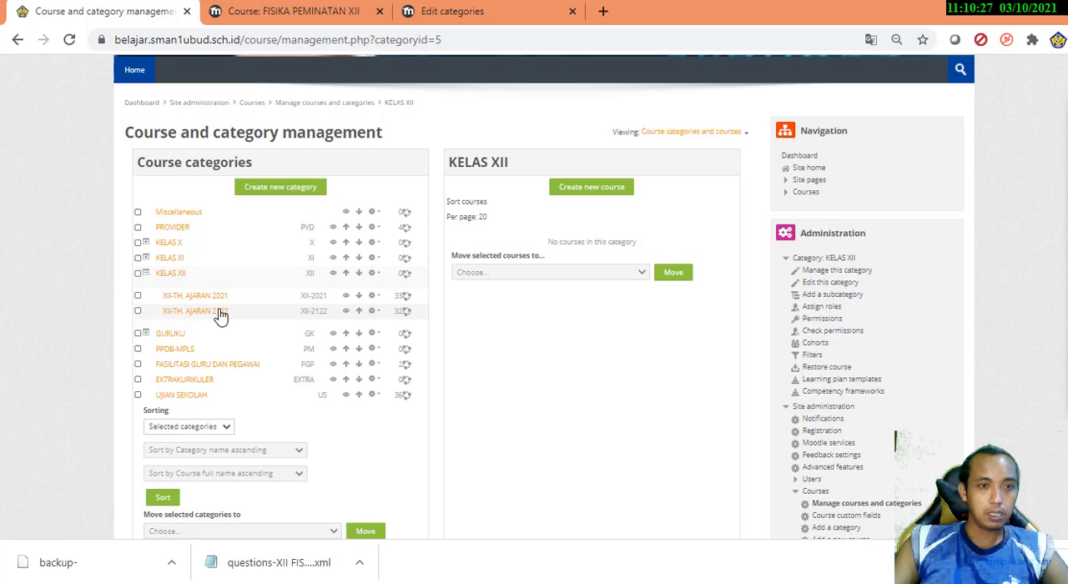
click(177, 277)
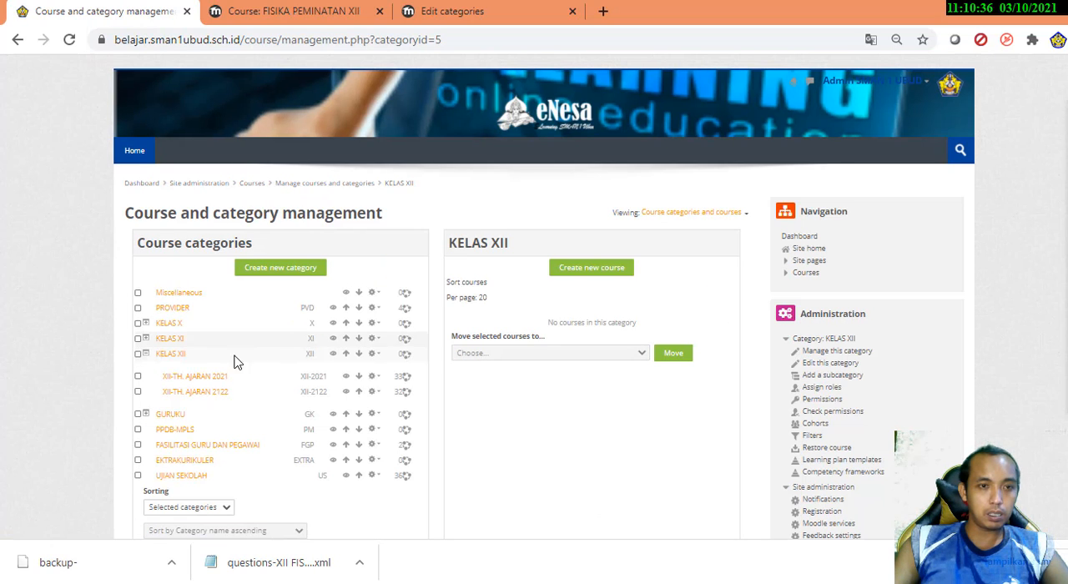
click(198, 380)
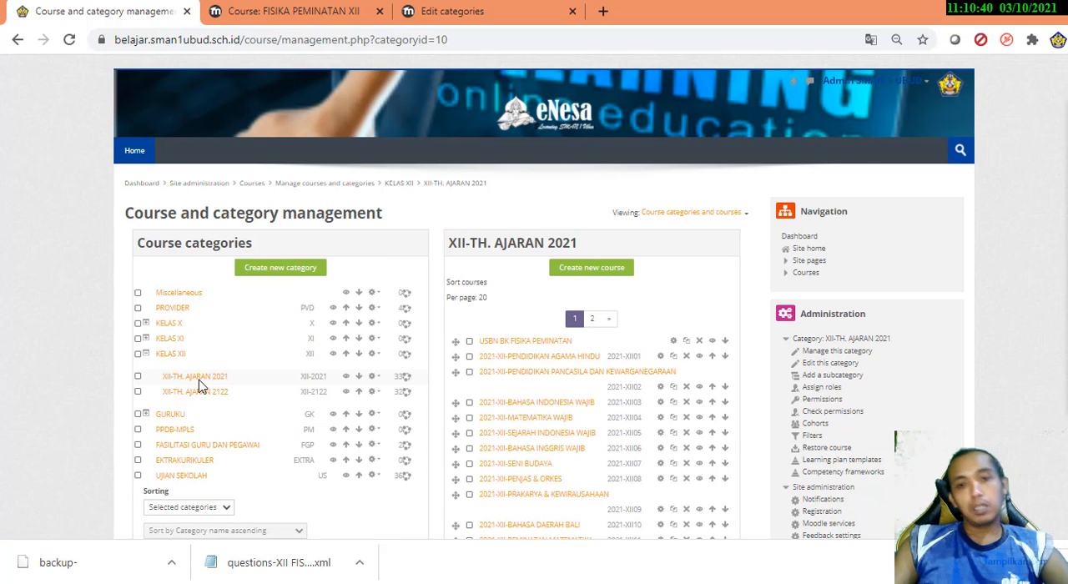
Delete the 2021-XII-PEMINATAN FISIKA course from the XII-TH. AJARAN 2021 category and check the remaining course list
scroll(180, 282, down, 1)
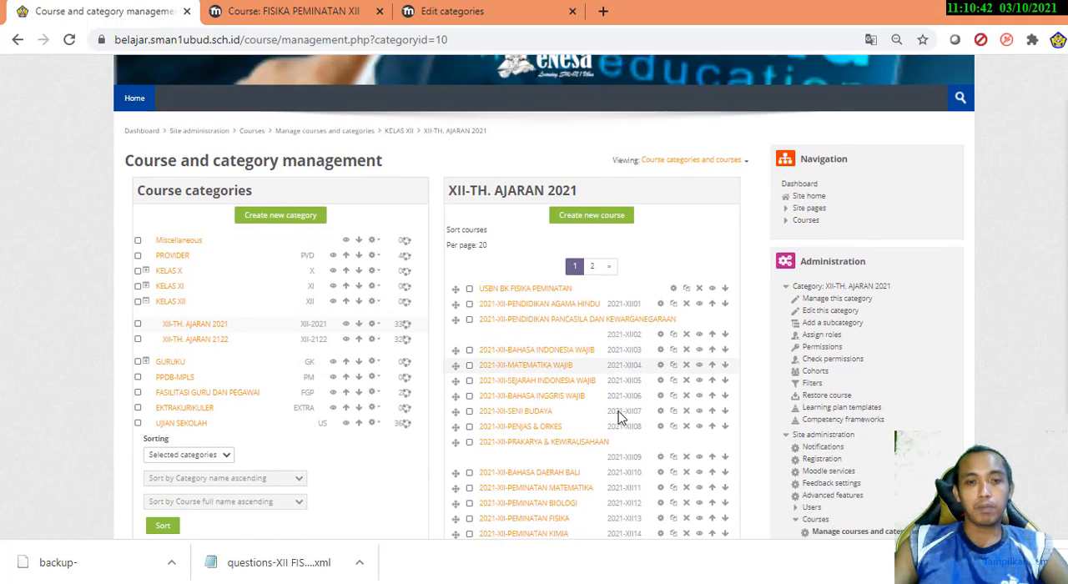
scroll(607, 339, down, 1)
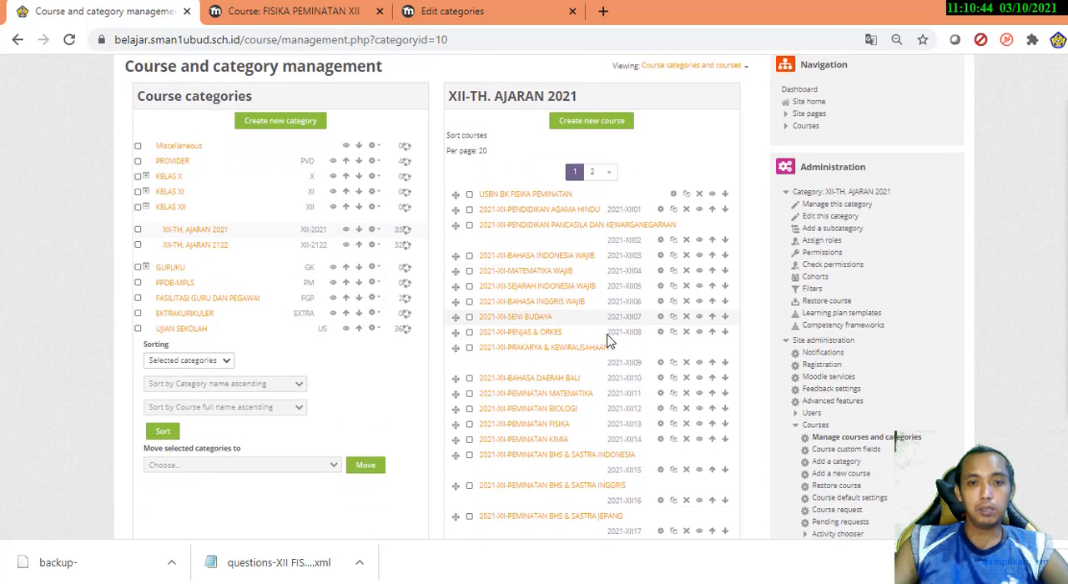
scroll(609, 341, down, 2)
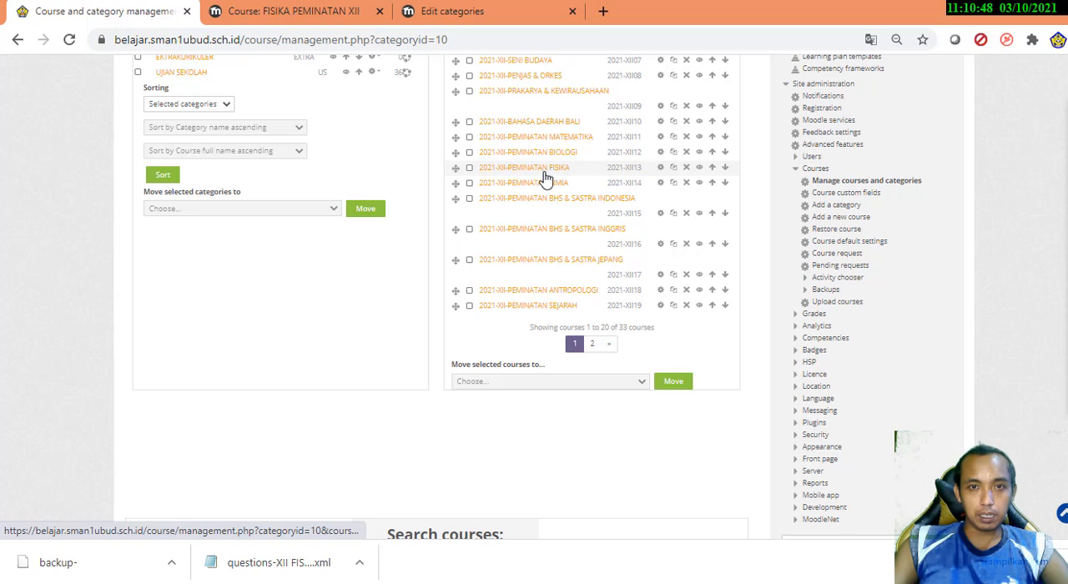
click(686, 168)
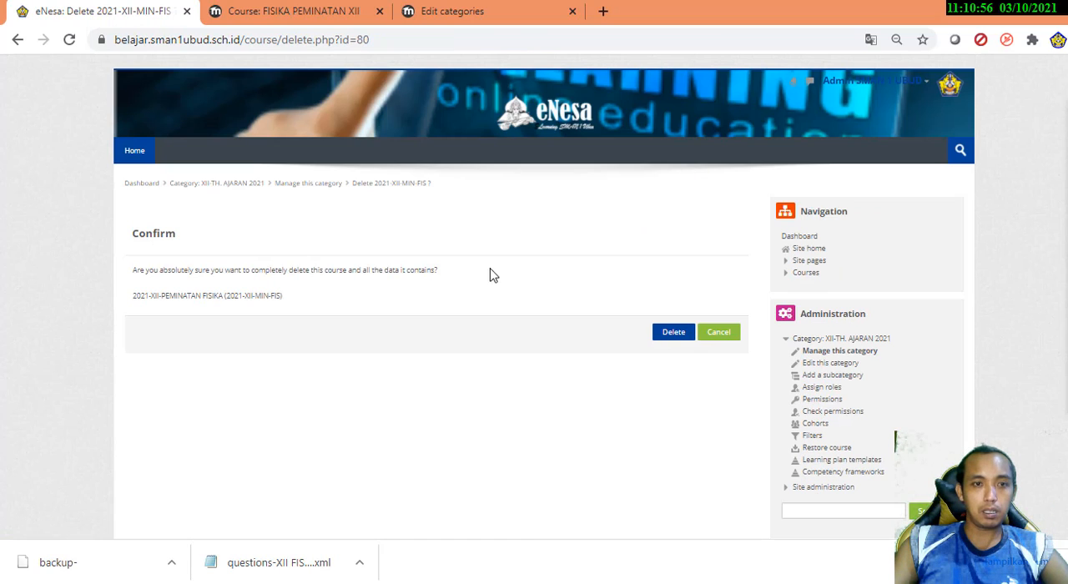
click(658, 340)
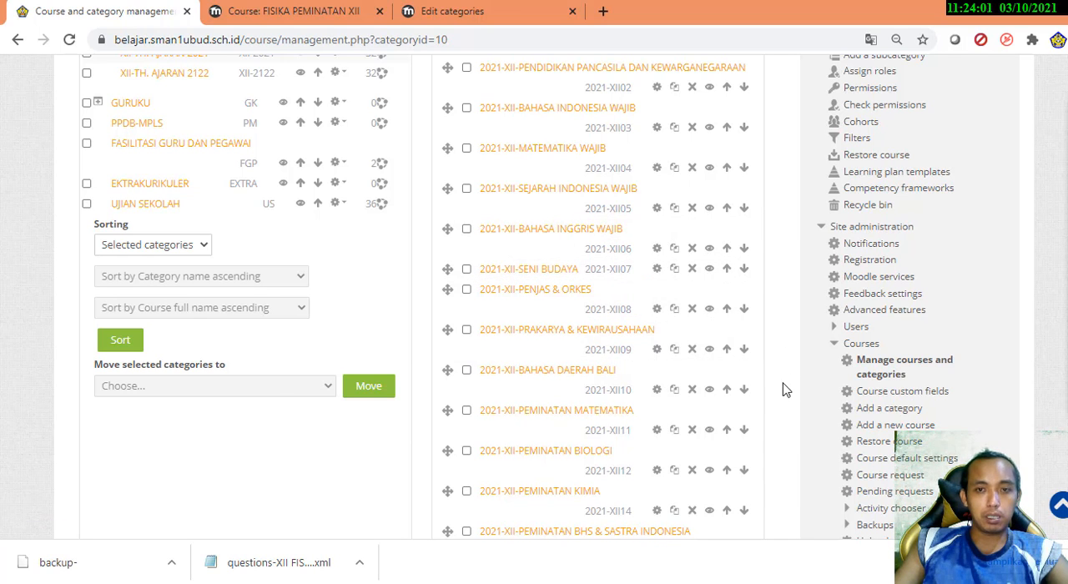
scroll(195, 317, down, 3)
scroll(150, 219, up, 4)
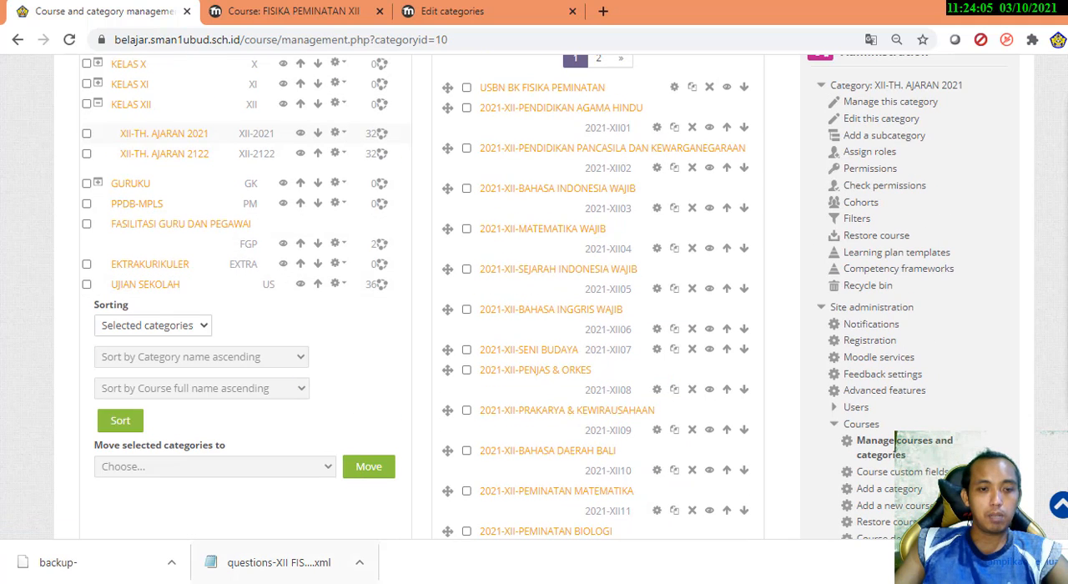
Switch to the COURSE & USER.xlsx workbook in Excel and copy the header cells A1:D1 of the COURSE XII sheet
mouse_move(263, 583)
click(367, 544)
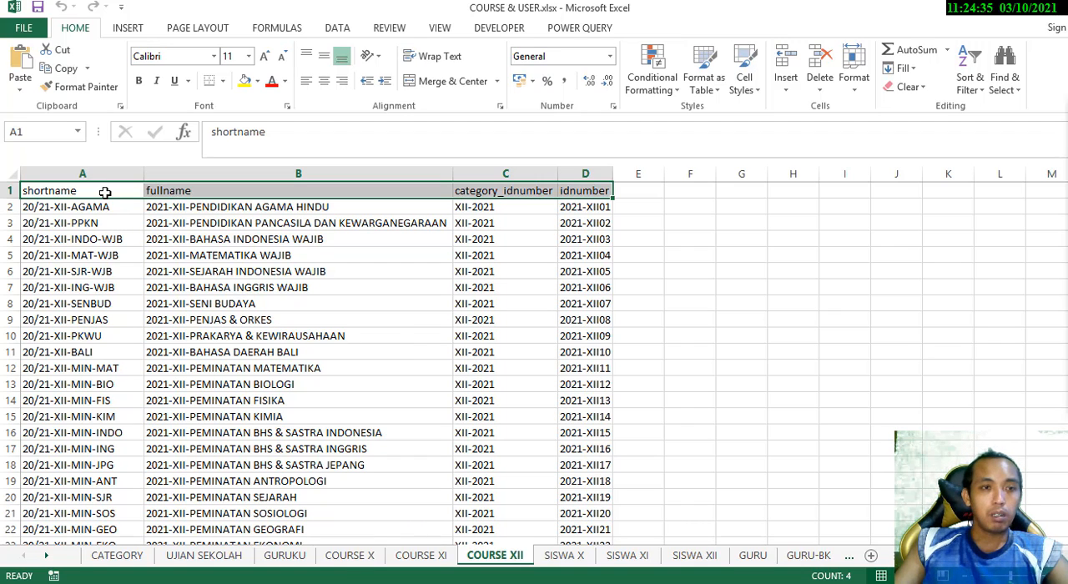
drag(101, 190, 599, 190)
right_click(599, 192)
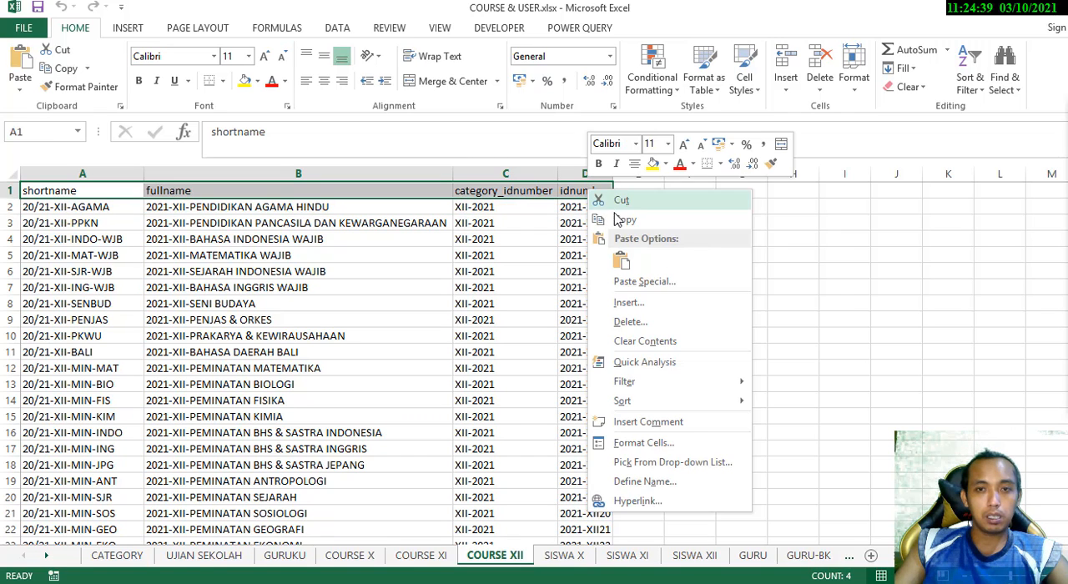
click(624, 217)
Create a new blank workbook and paste the copied header row into it starting at cell A1
click(23, 27)
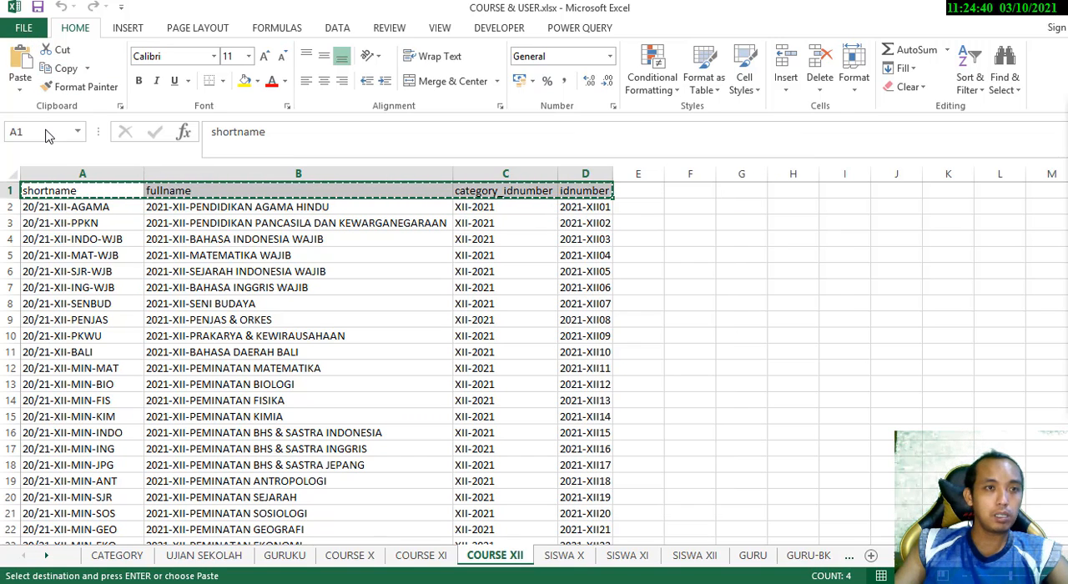
click(44, 105)
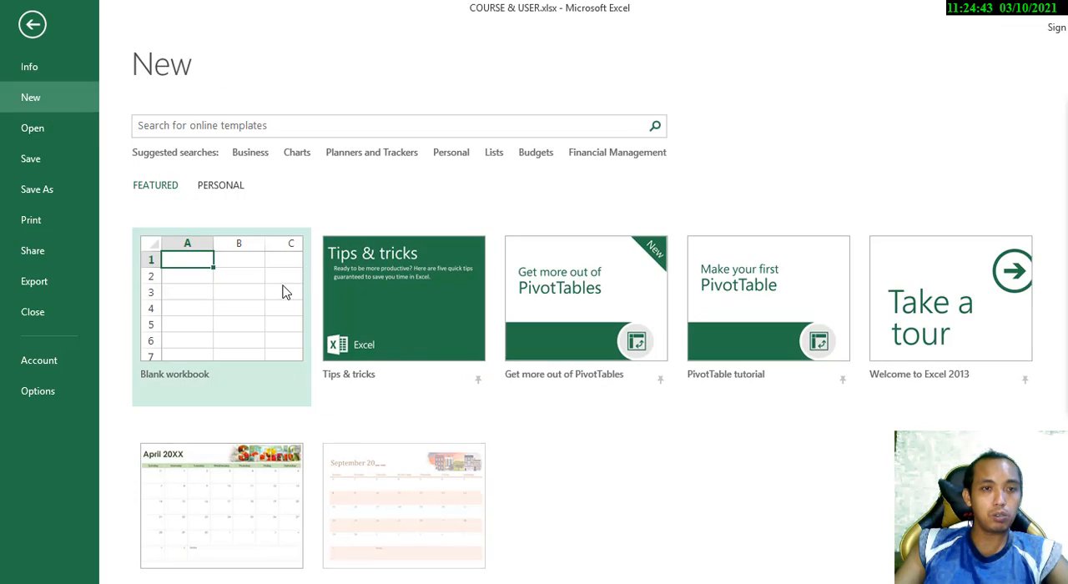
click(281, 292)
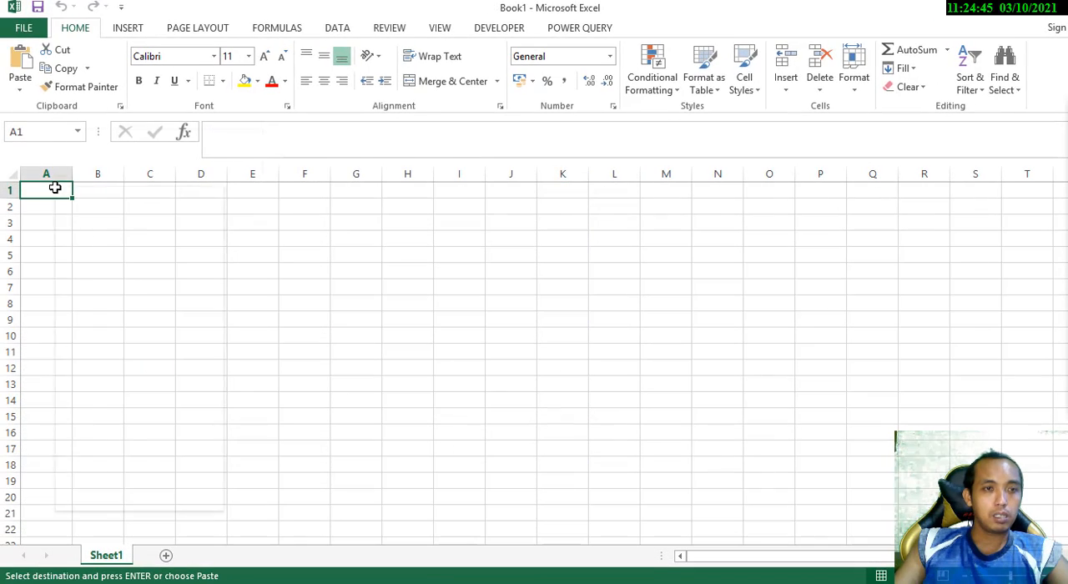
right_click(55, 189)
click(90, 260)
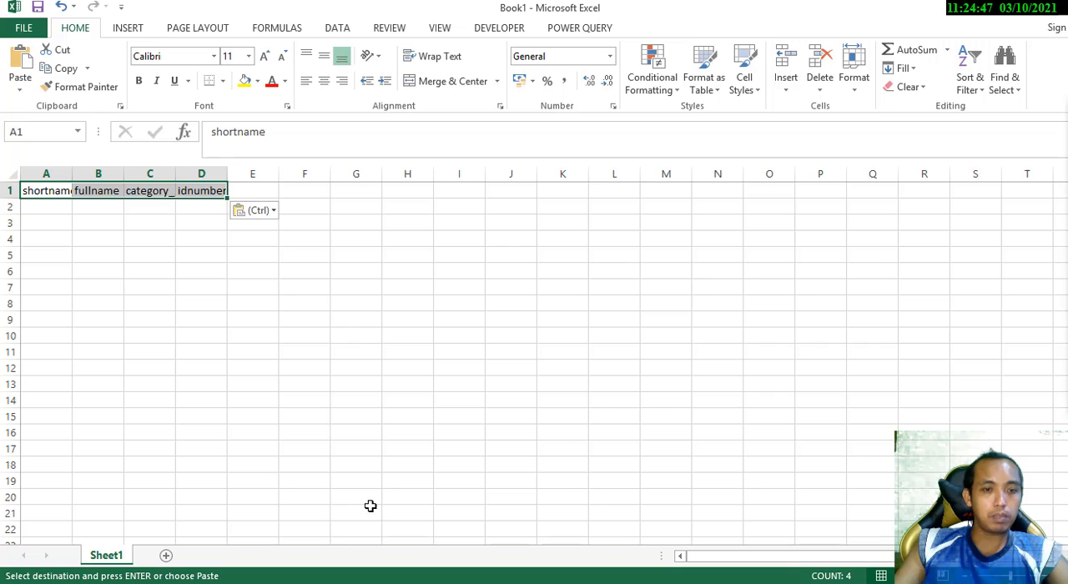
Return to COURSE & USER.xlsx and copy the 2021-XII-PEMINATAN FISIKA record in cells A14:D14 of the COURSE XII sheet
key(alt+Tab)
key(alt+Tab)
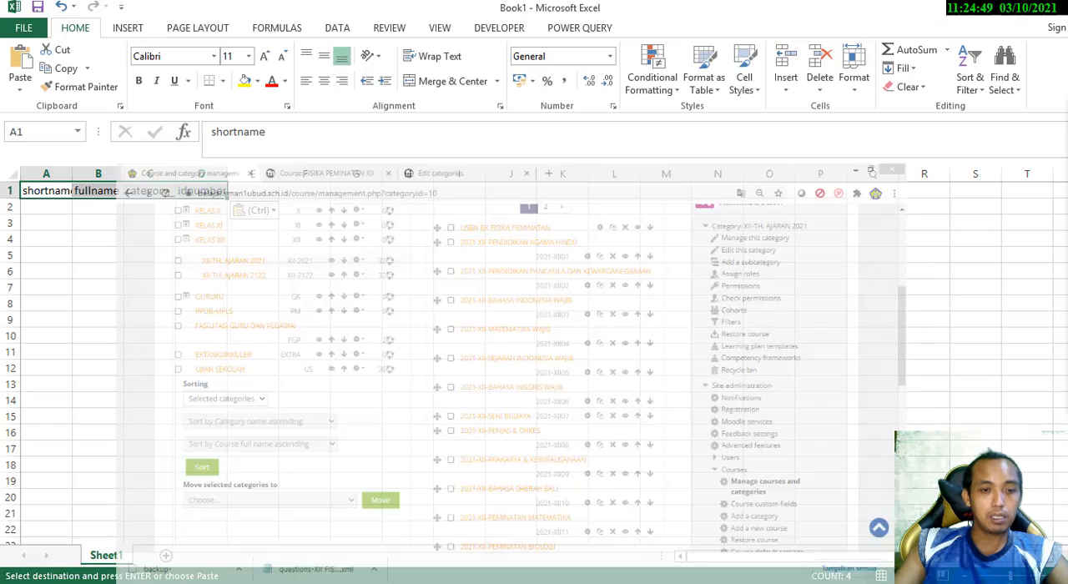
mouse_move(284, 576)
click(306, 553)
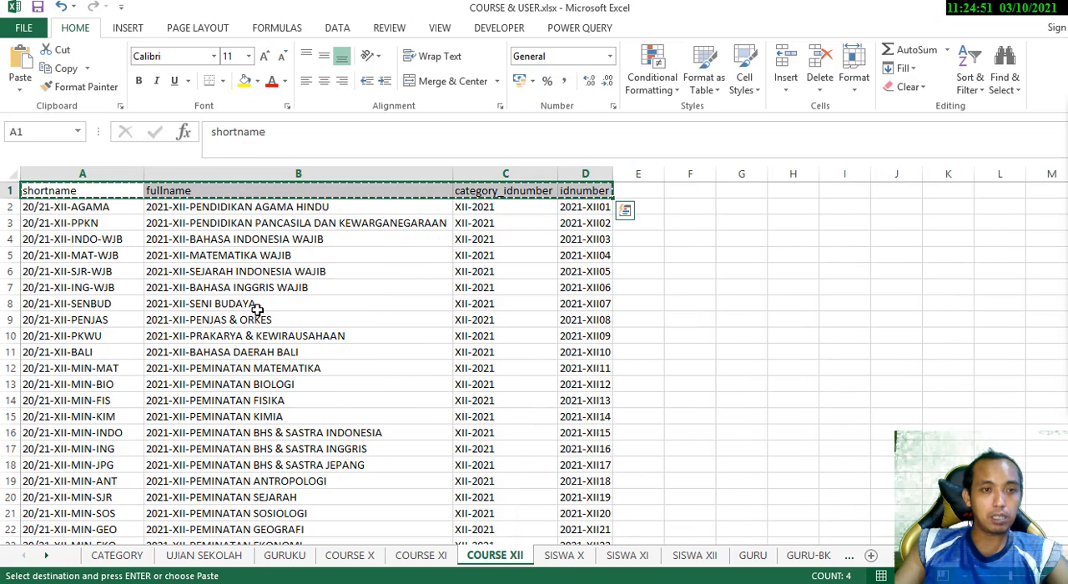
scroll(153, 325, down, 1)
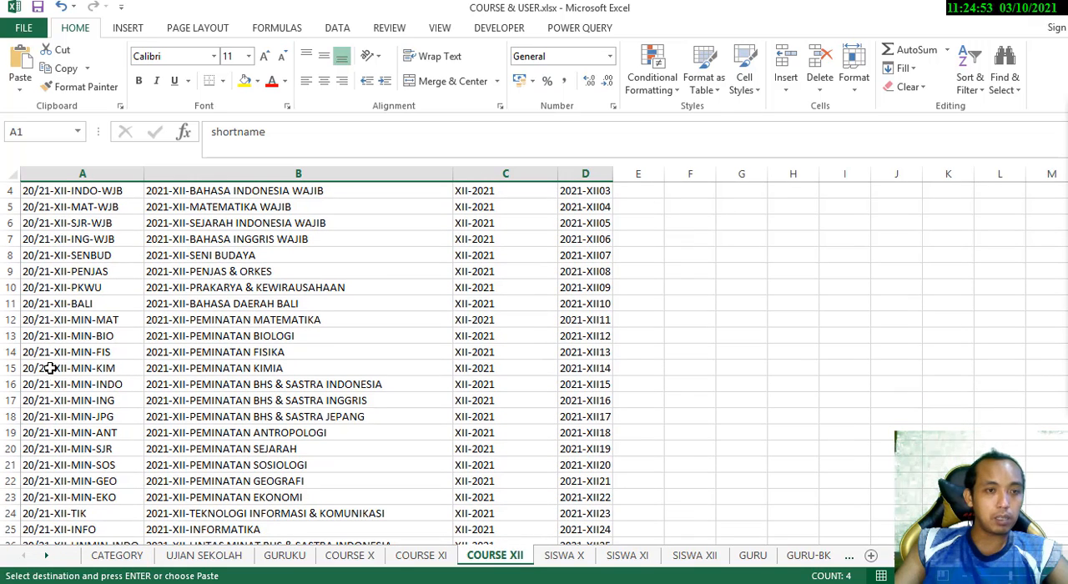
drag(31, 354, 601, 354)
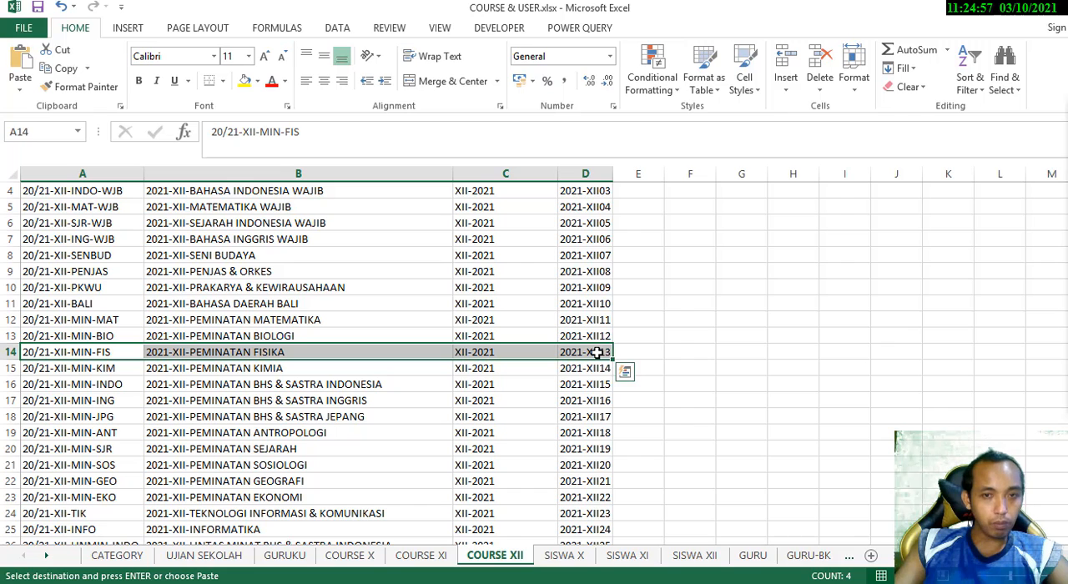
right_click(597, 354)
click(643, 64)
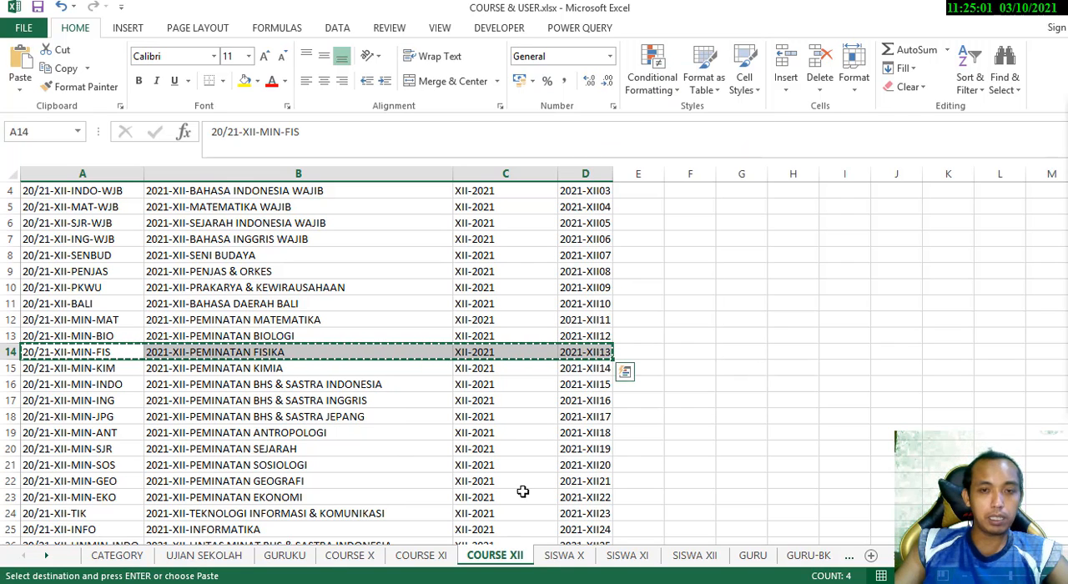
Paste the copied course record as values into the new workbook, starting at cell A2
key(alt+Tab)
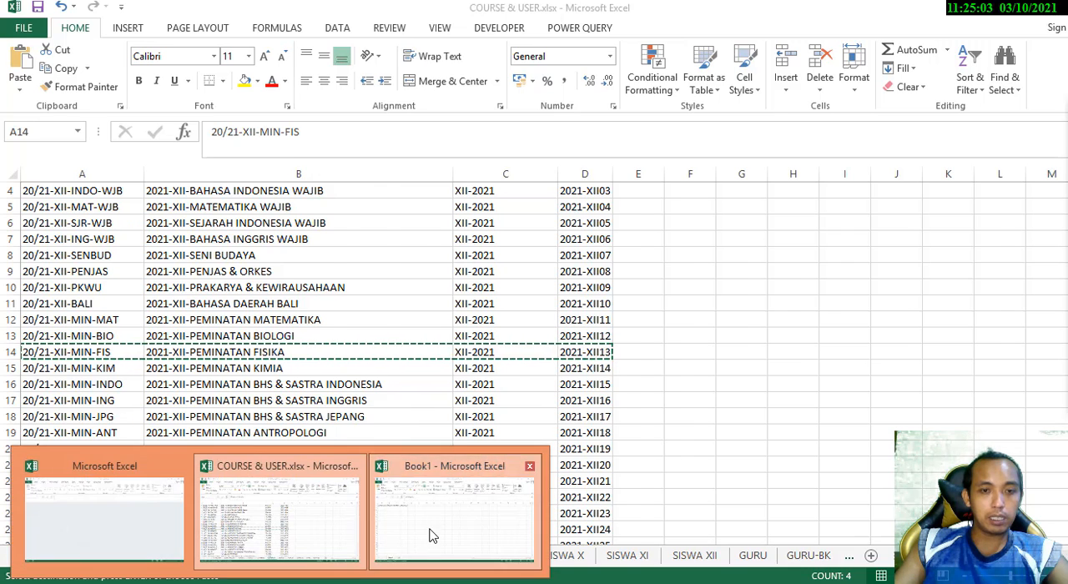
right_click(50, 206)
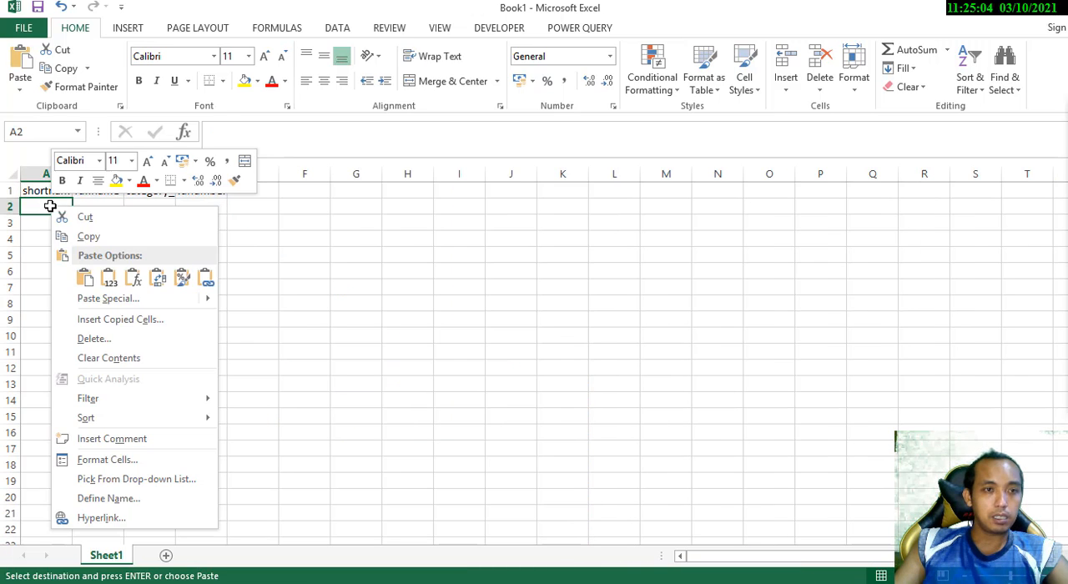
click(109, 278)
Widen columns A to D of the new workbook, fitting the category_idnumber and idnumber columns to their contents
double_click(228, 173)
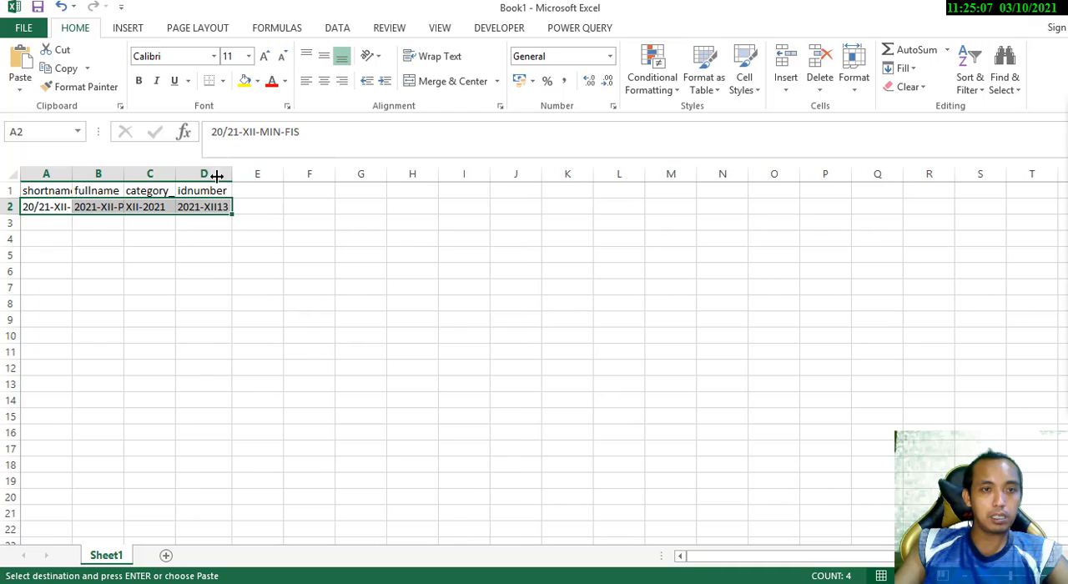
drag(170, 180, 207, 174)
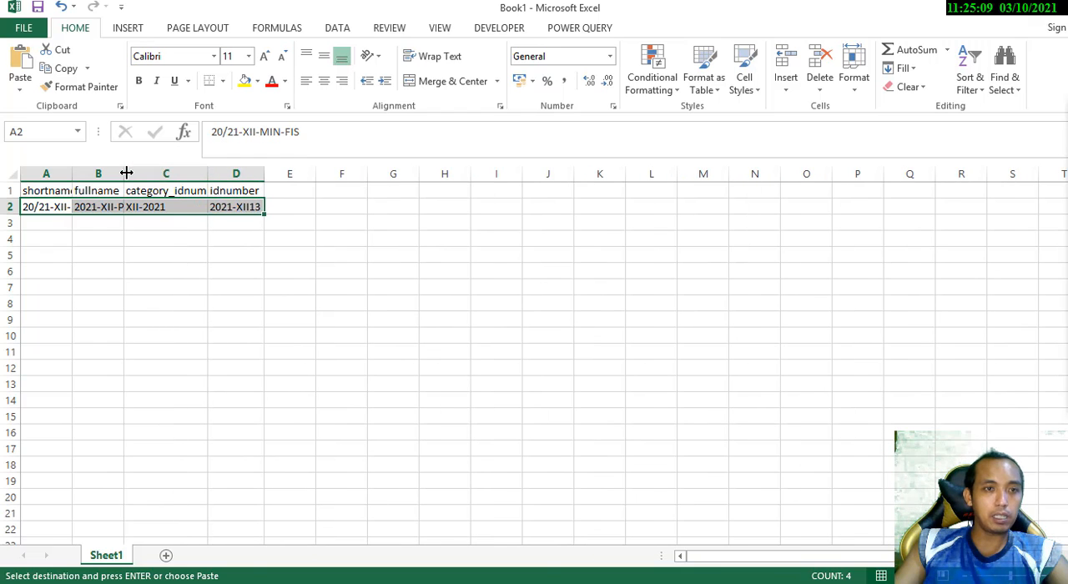
drag(124, 173, 177, 173)
drag(72, 175, 125, 182)
click(222, 289)
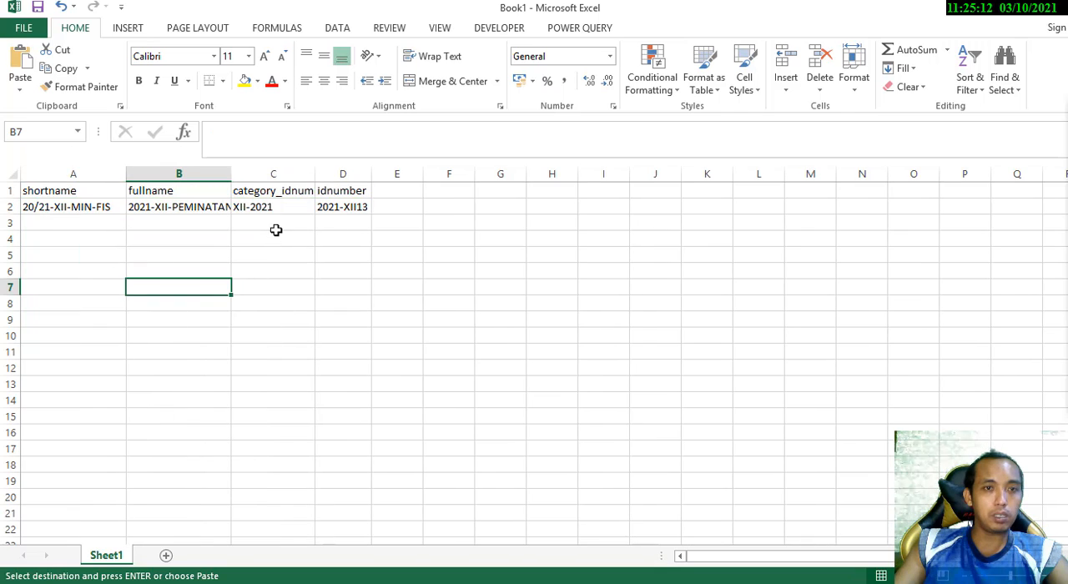
double_click(314, 179)
click(293, 250)
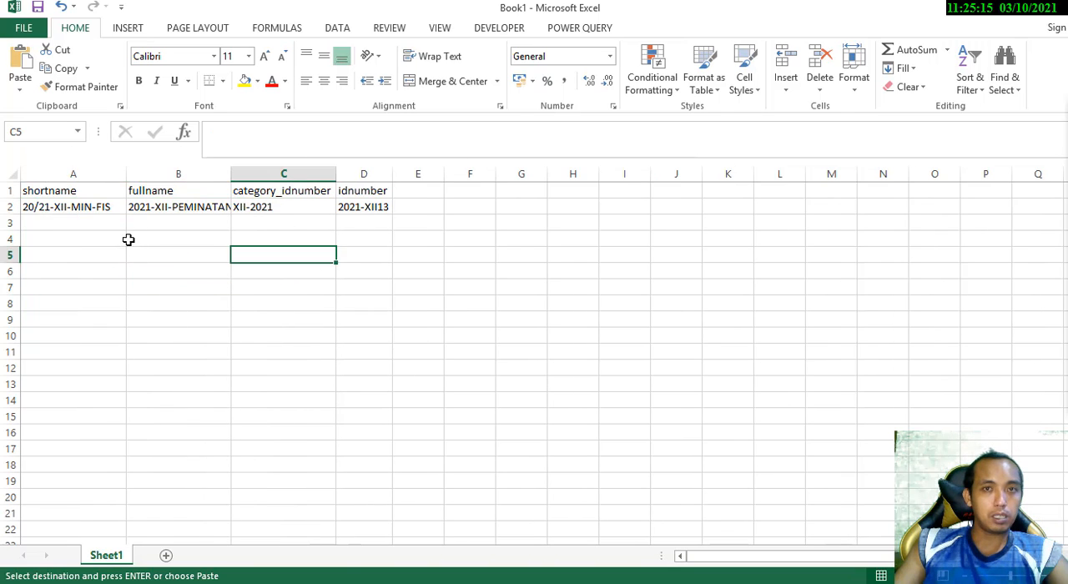
Save the new workbook as COURSE FISIKA PEMINATAN in Excel Workbook format in the COURSE USER 2021 folder
click(23, 27)
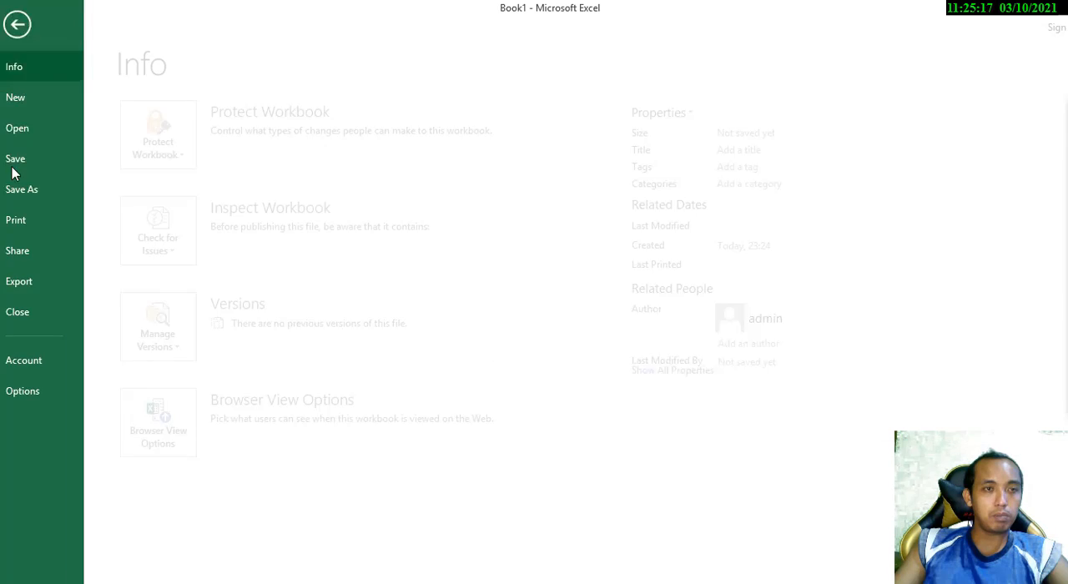
click(37, 191)
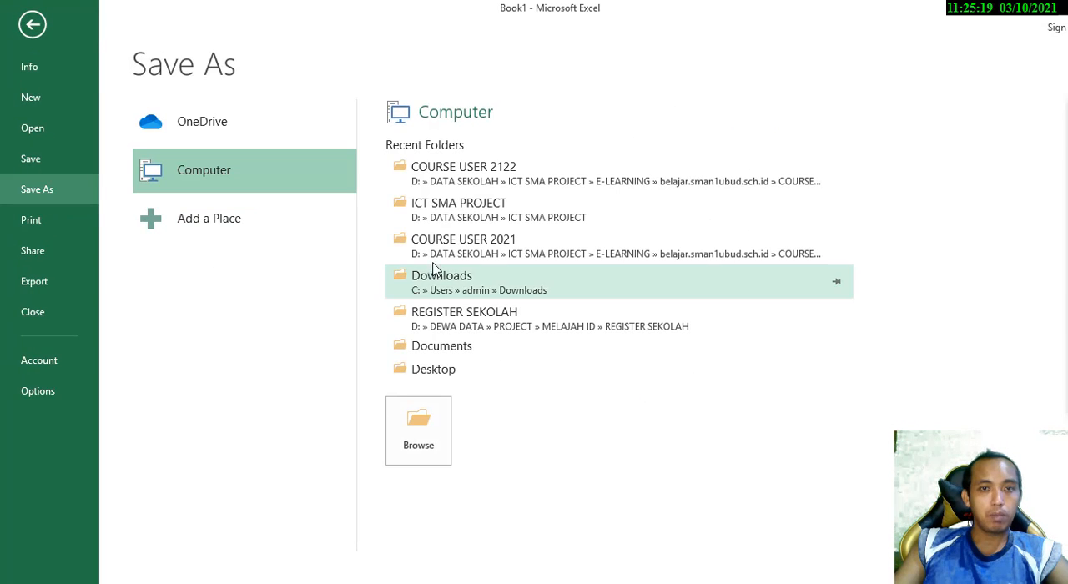
click(482, 187)
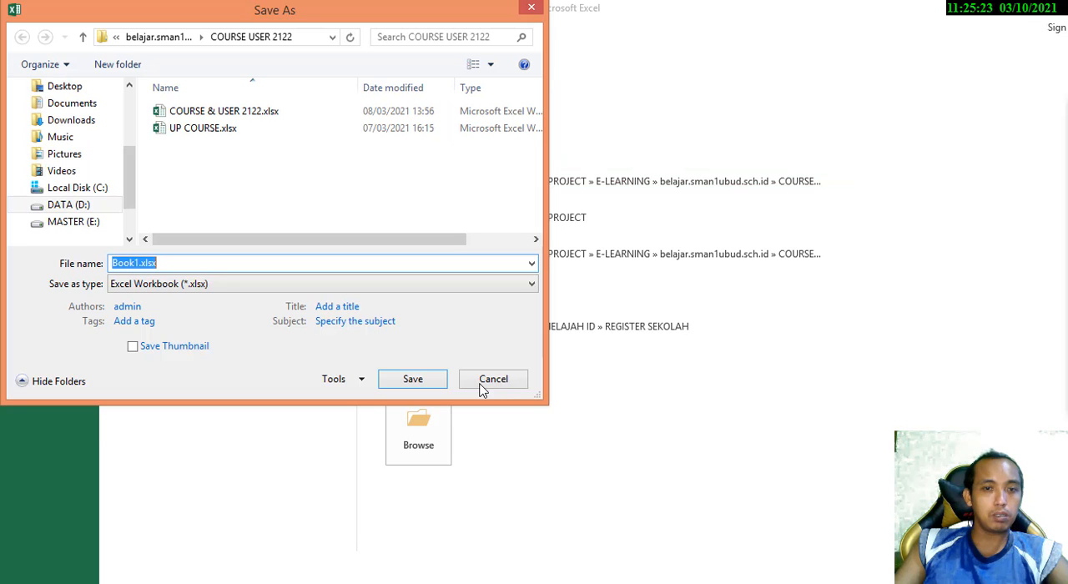
click(489, 382)
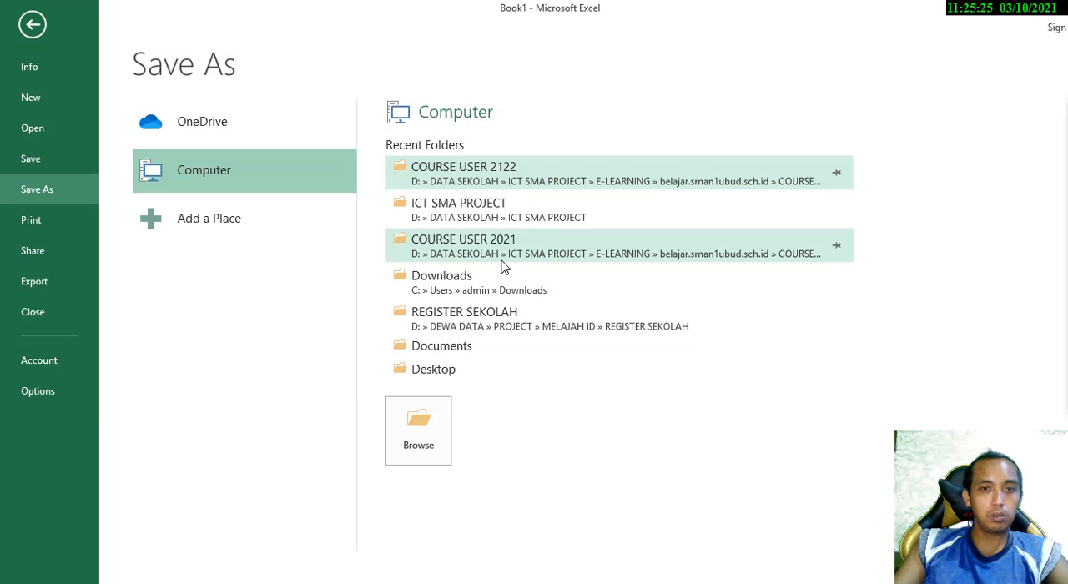
click(504, 250)
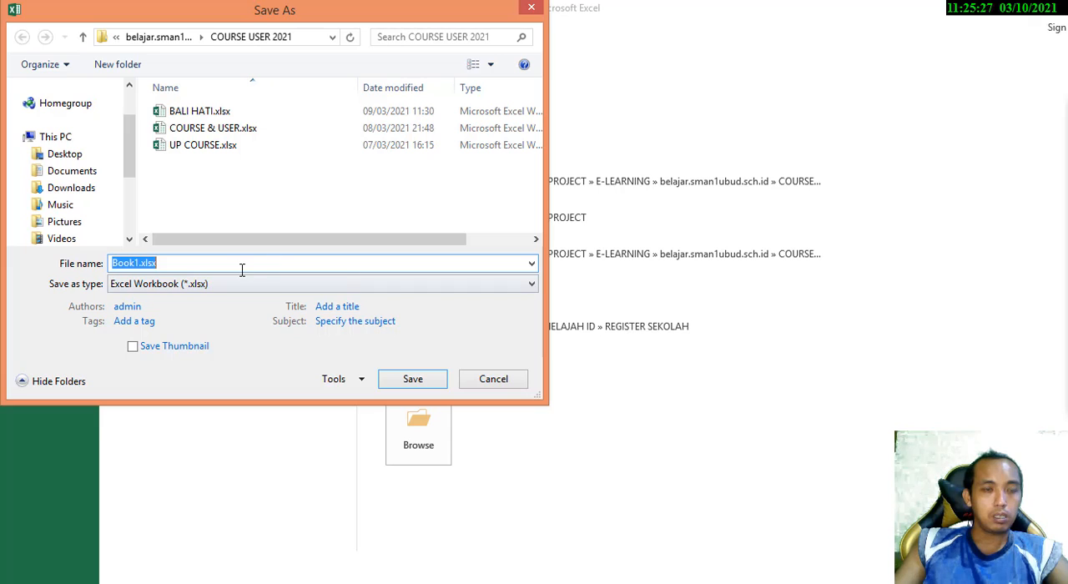
click(242, 269)
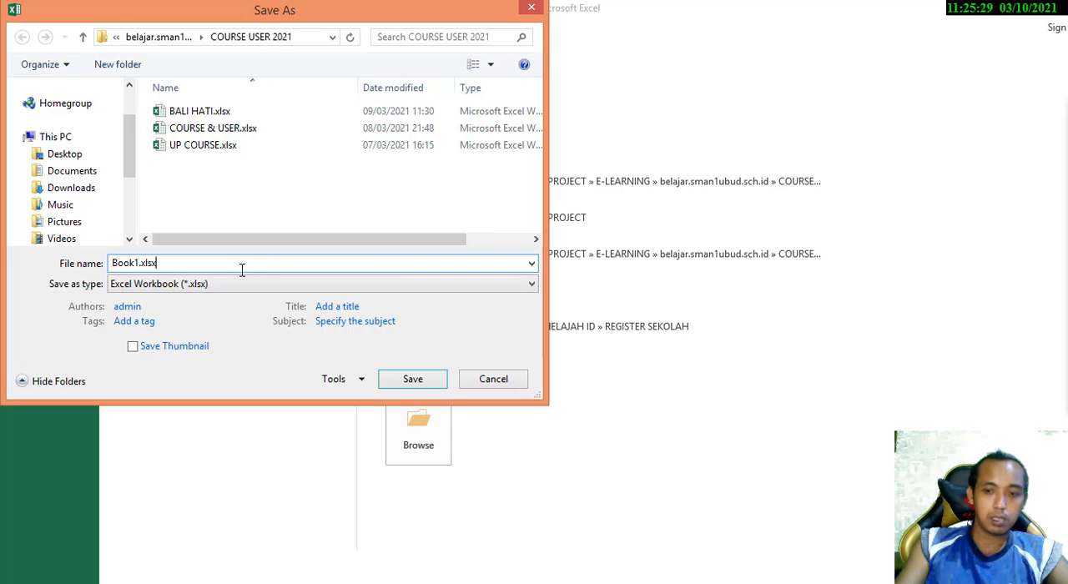
key(BackSpace)
key(BackSpace)
key(BackSpace)
key(BackSpace)
key(BackSpace)
key(BackSpace)
key(BackSpace)
key(BackSpace)
key(BackSpace)
text(COUR)
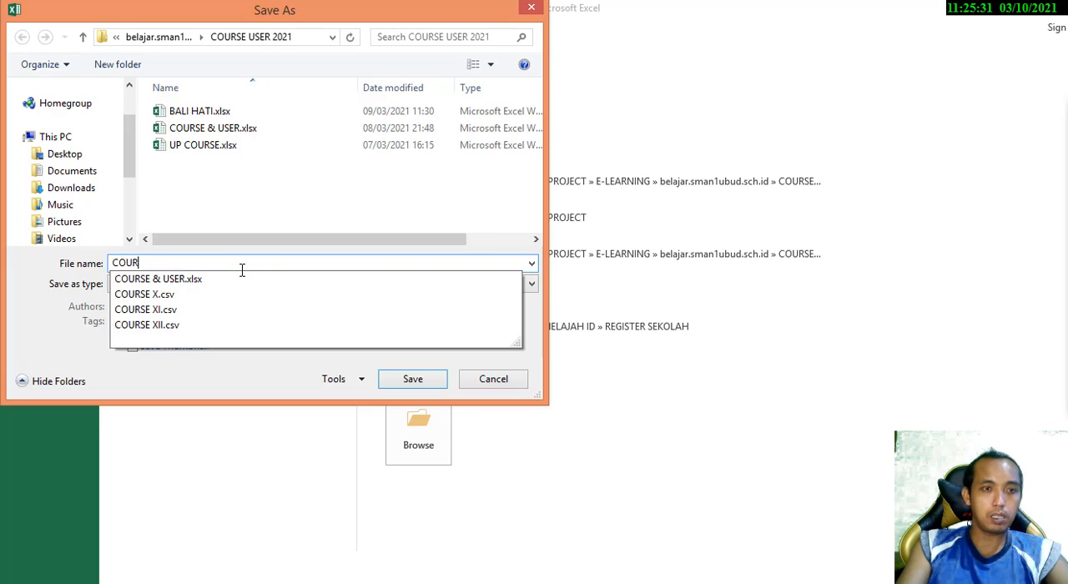
text(SE FISIKA PEMI)
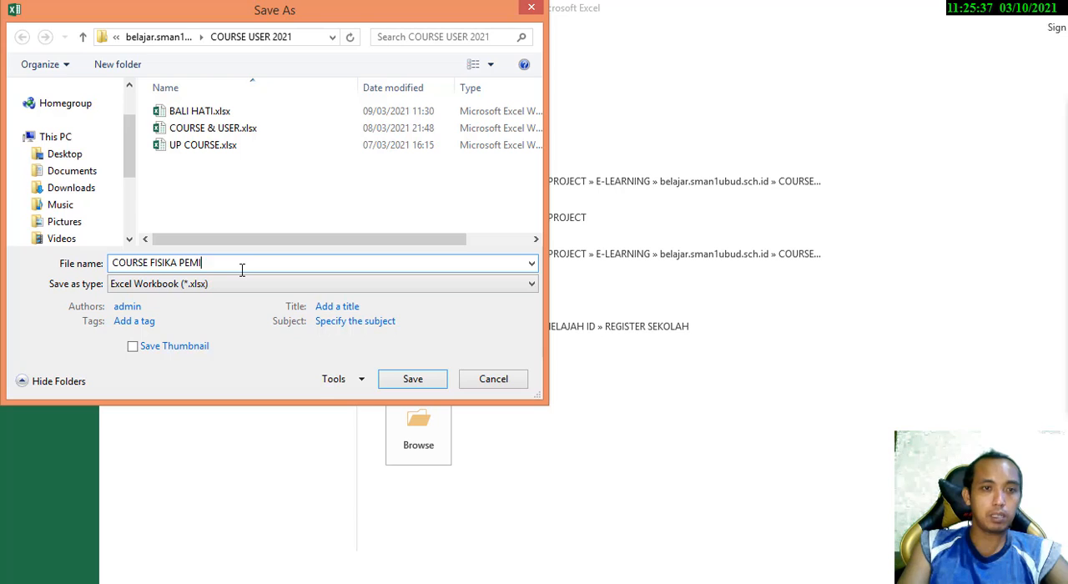
text(NATAN)
key(Return)
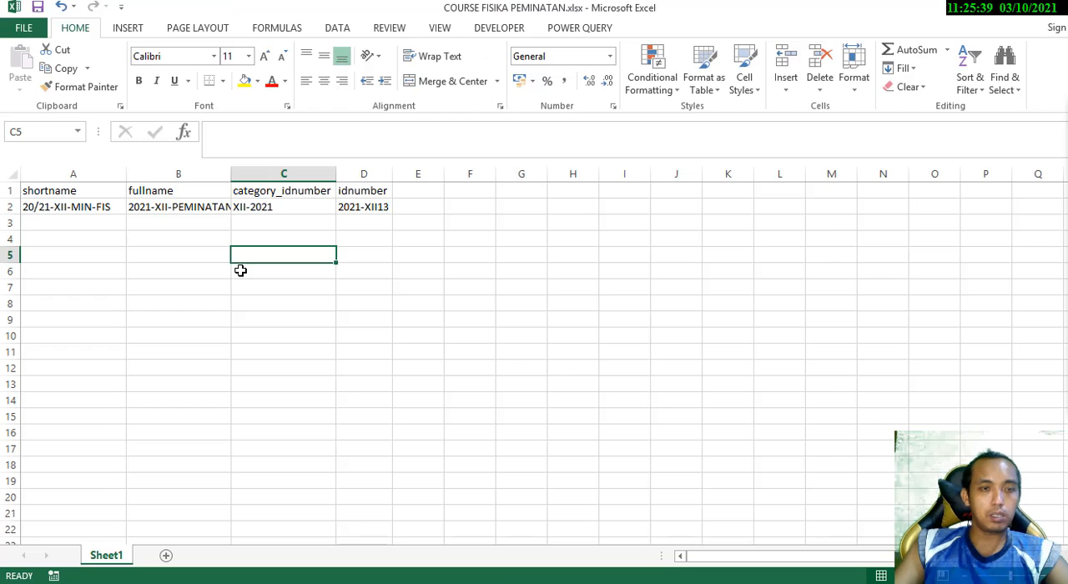
Save a copy of the workbook as COURSE FISIKA PEMINATAN.csv in CSV (Comma delimited) format in COURSE USER 2021, keeping that format
click(32, 34)
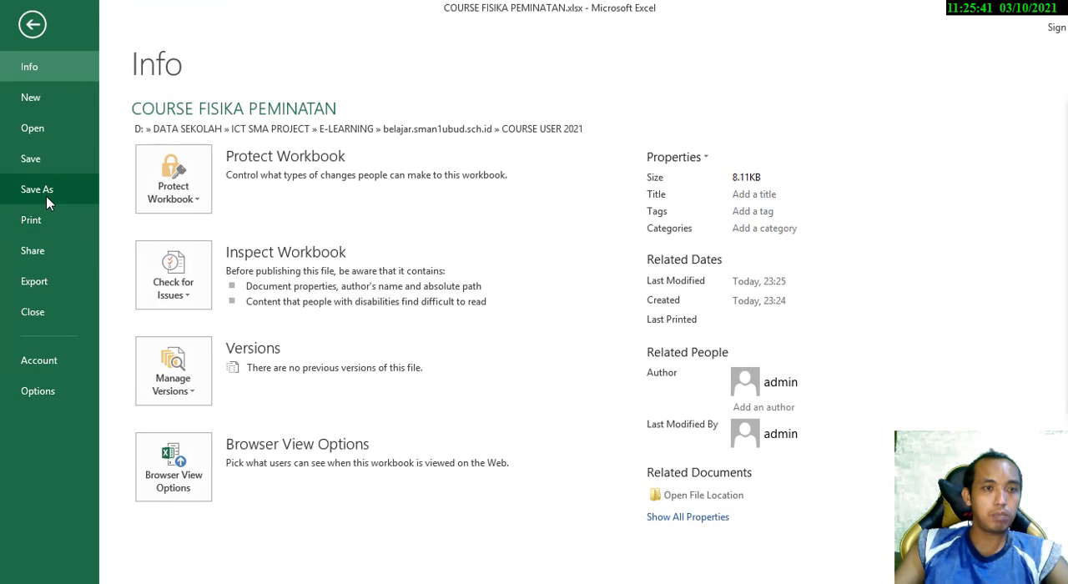
click(46, 190)
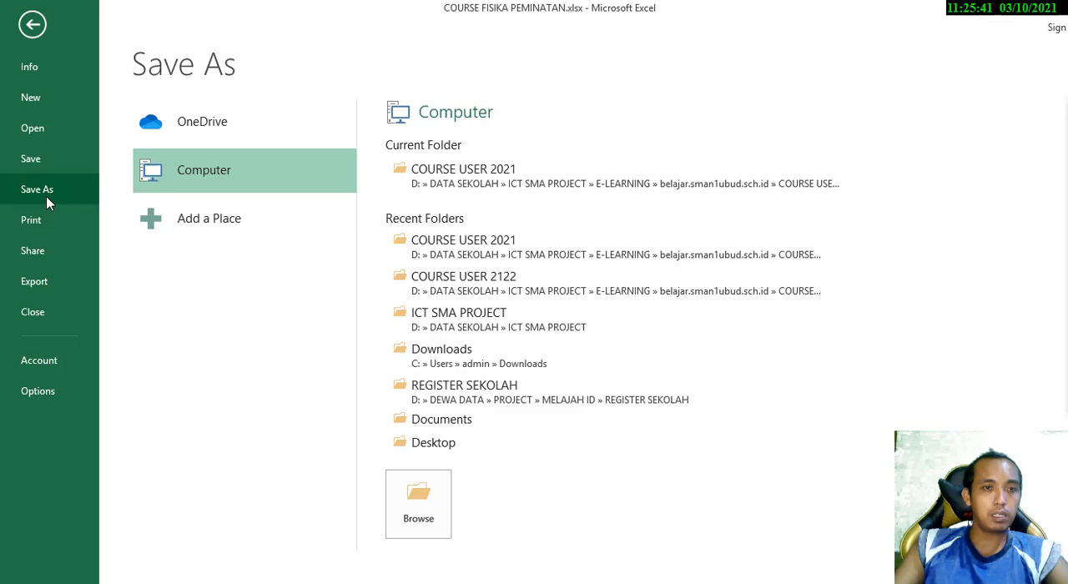
click(518, 179)
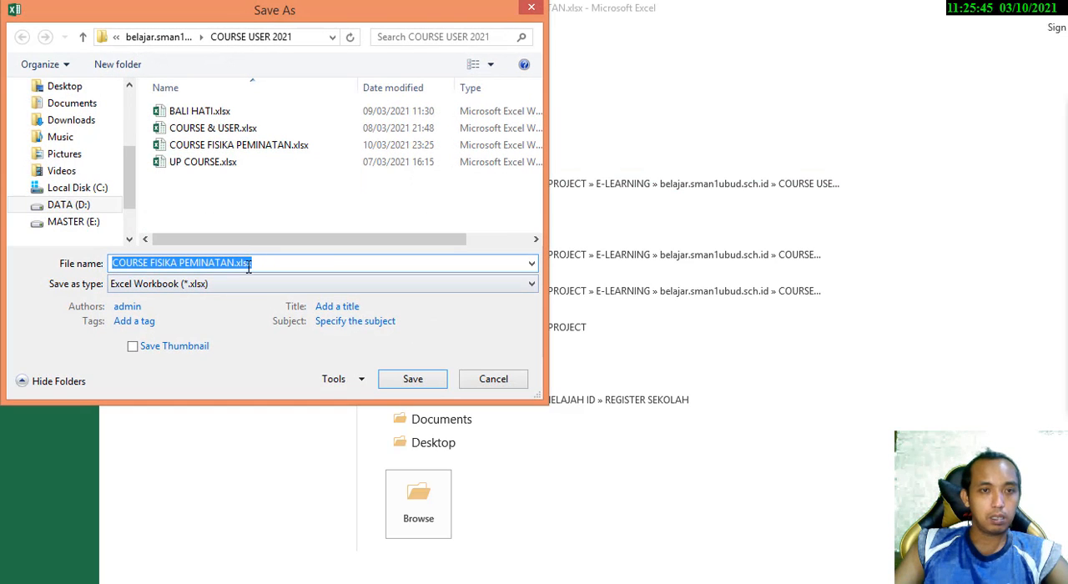
click(241, 264)
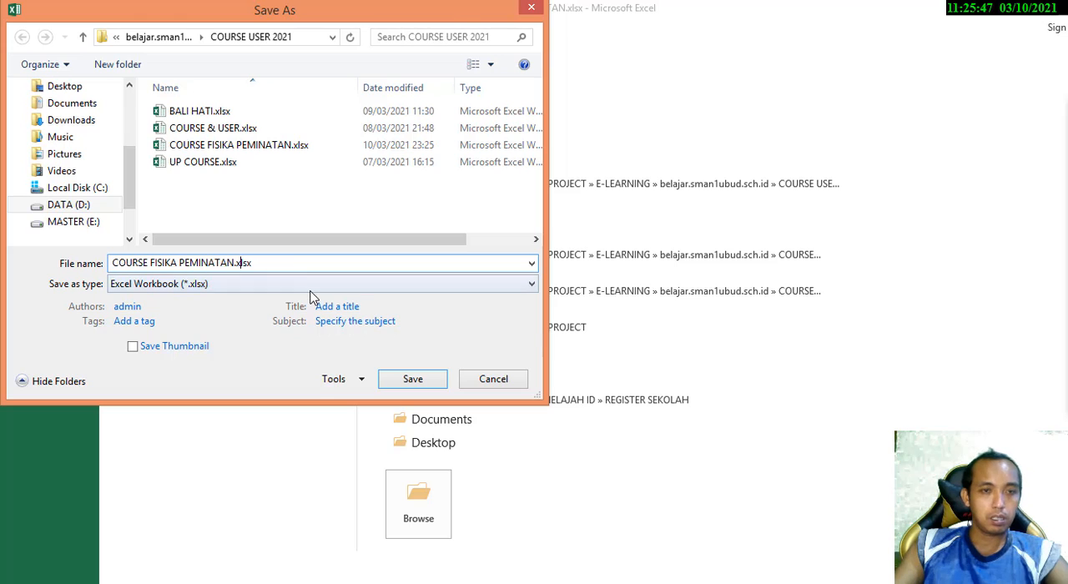
click(311, 284)
click(237, 177)
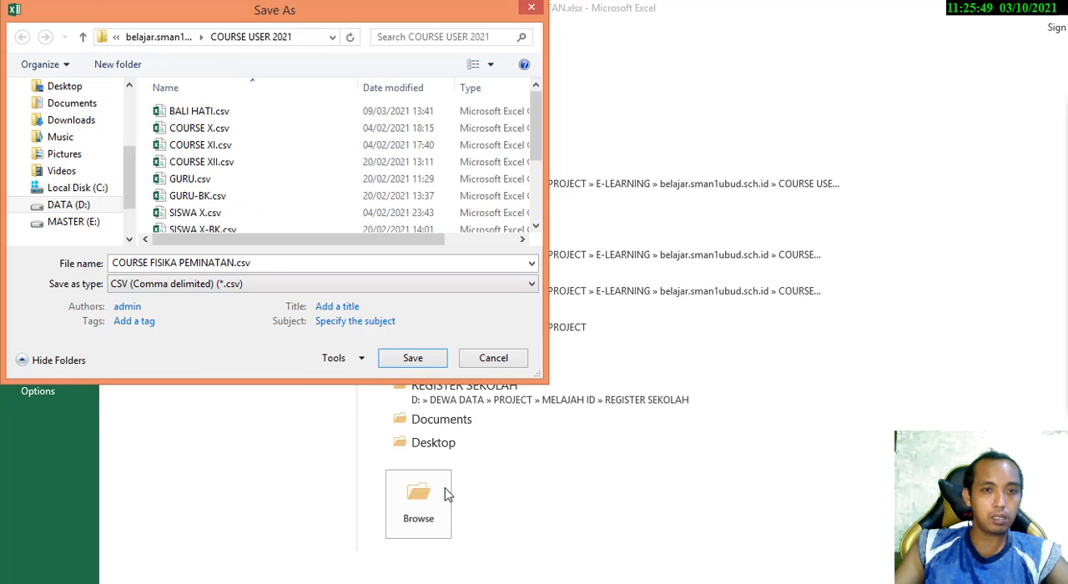
click(413, 359)
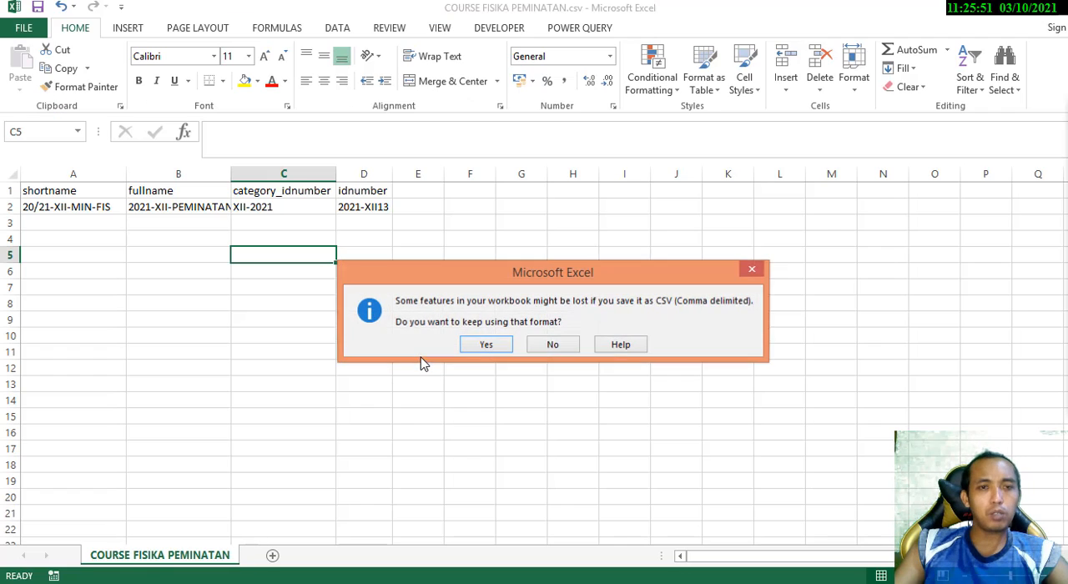
click(491, 345)
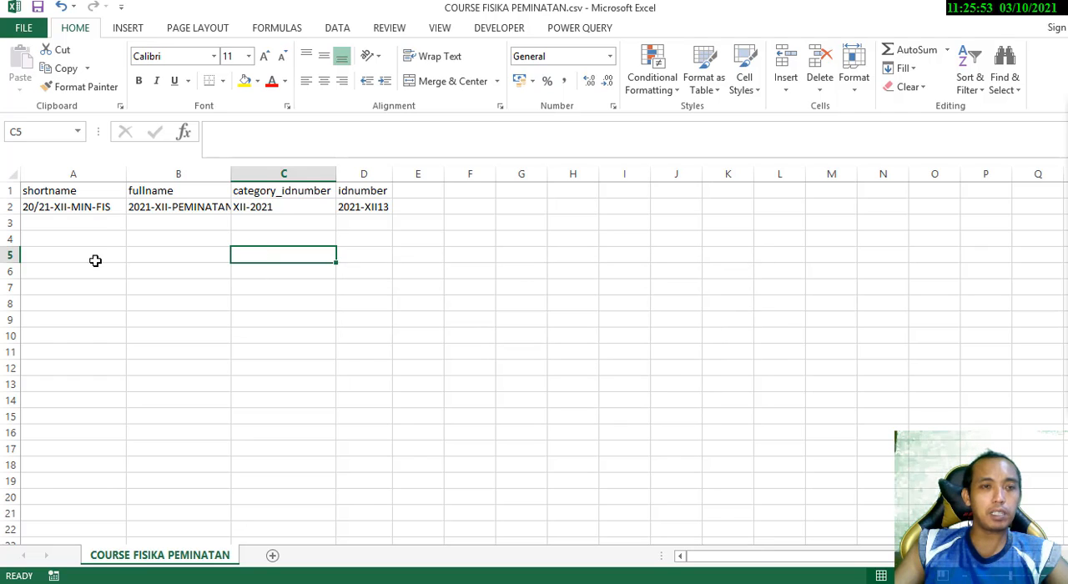
click(140, 250)
click(58, 208)
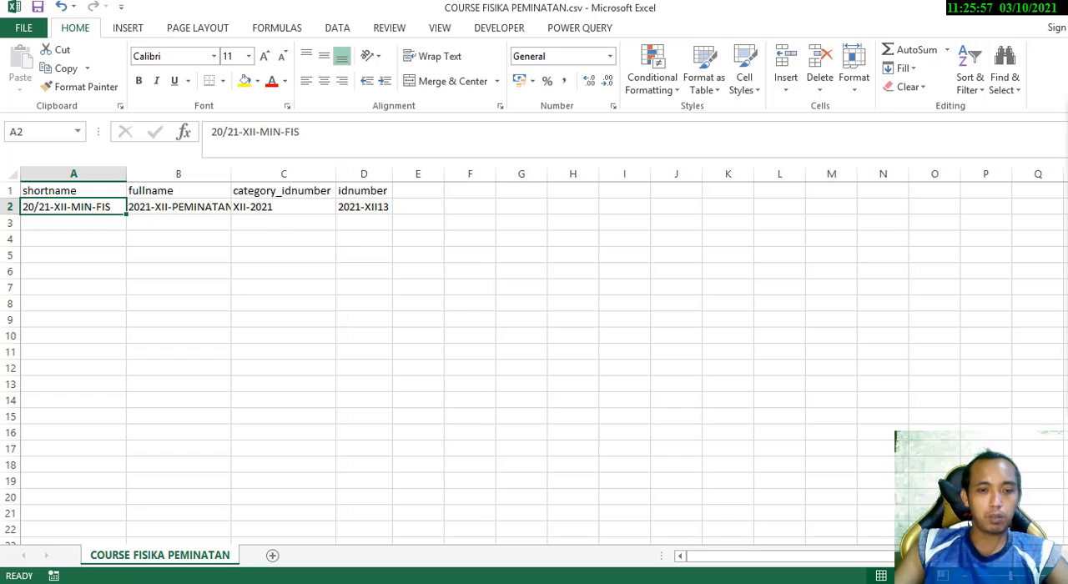
Switch to the eNesa site in the browser and open the Upload courses page from the site administration
key(alt+Tab)
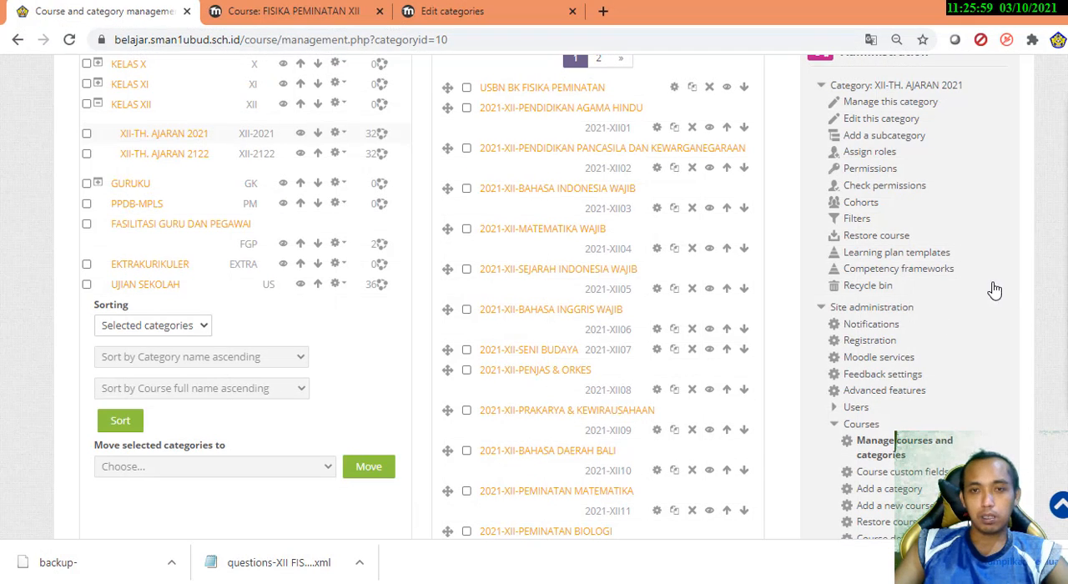
scroll(977, 269, down, 5)
scroll(979, 270, down, 3)
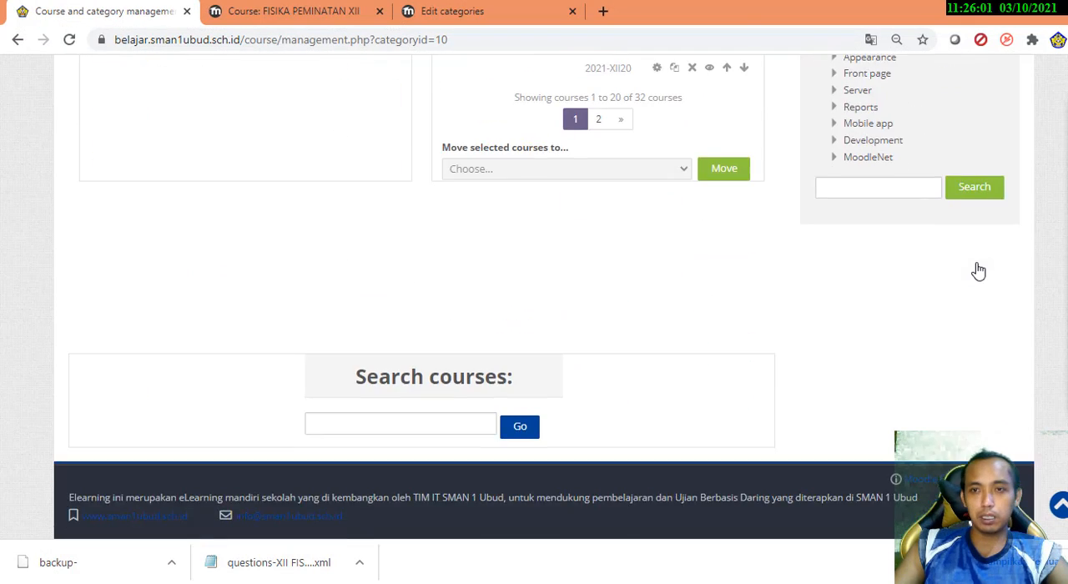
scroll(978, 270, up, 3)
scroll(979, 271, up, 2)
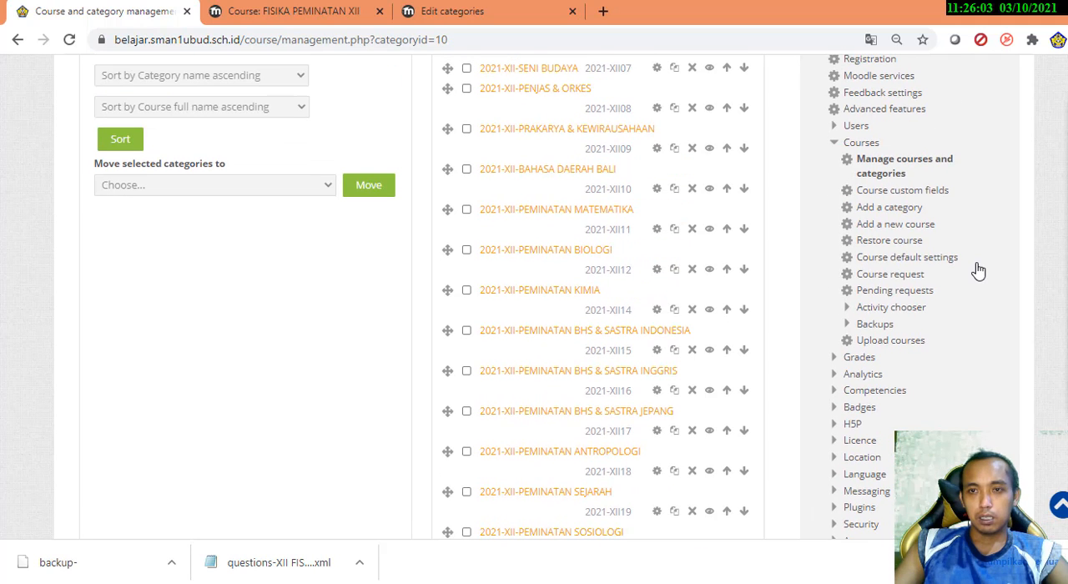
click(904, 342)
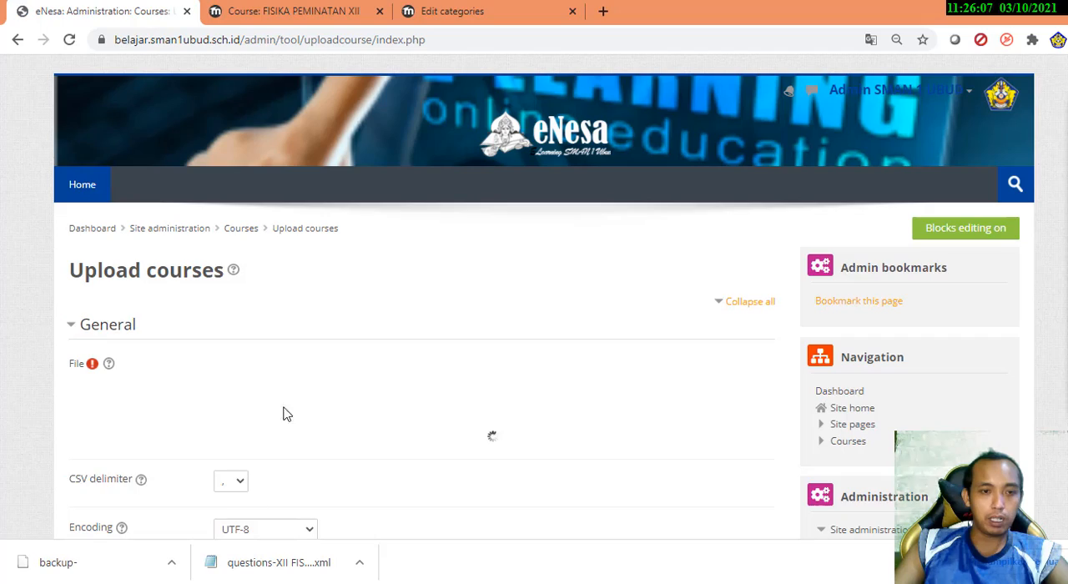
Add COURSE FISIKA PEMINATAN.csv from the COURSE USER 2021 folder as the file on the Upload courses page
mouse_move(191, 582)
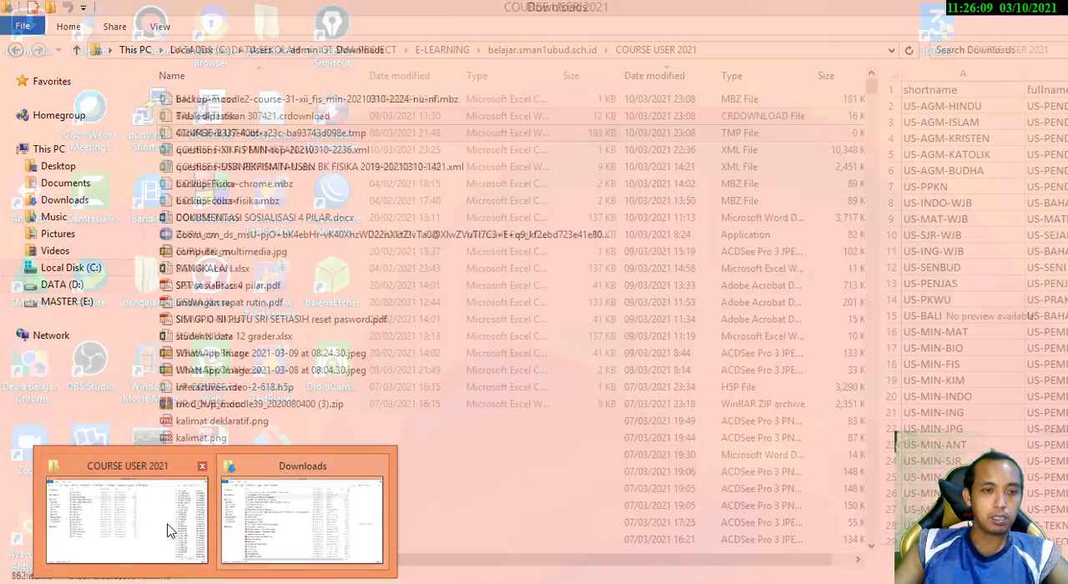
click(164, 524)
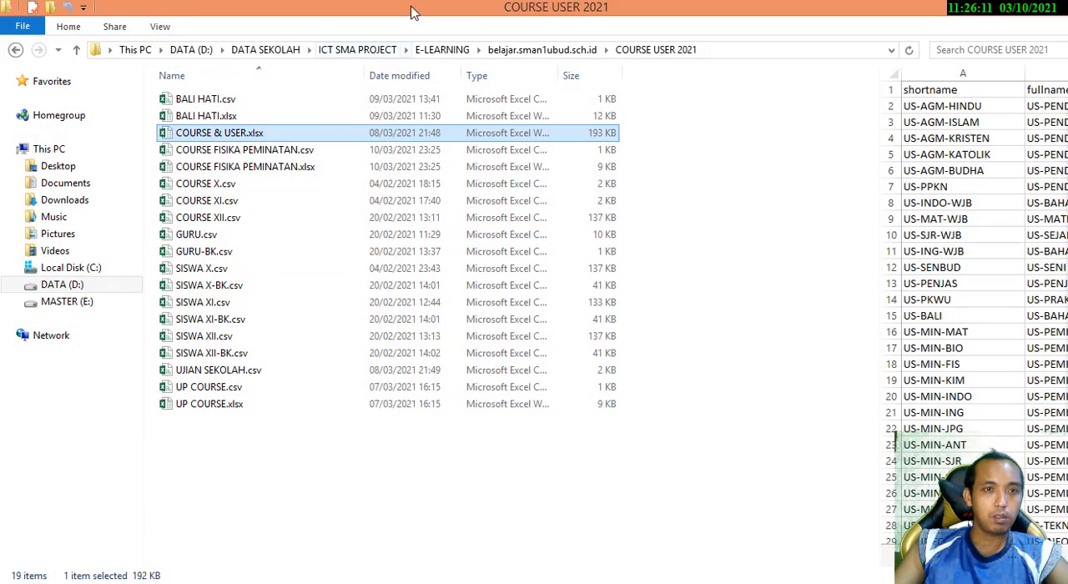
click(292, 150)
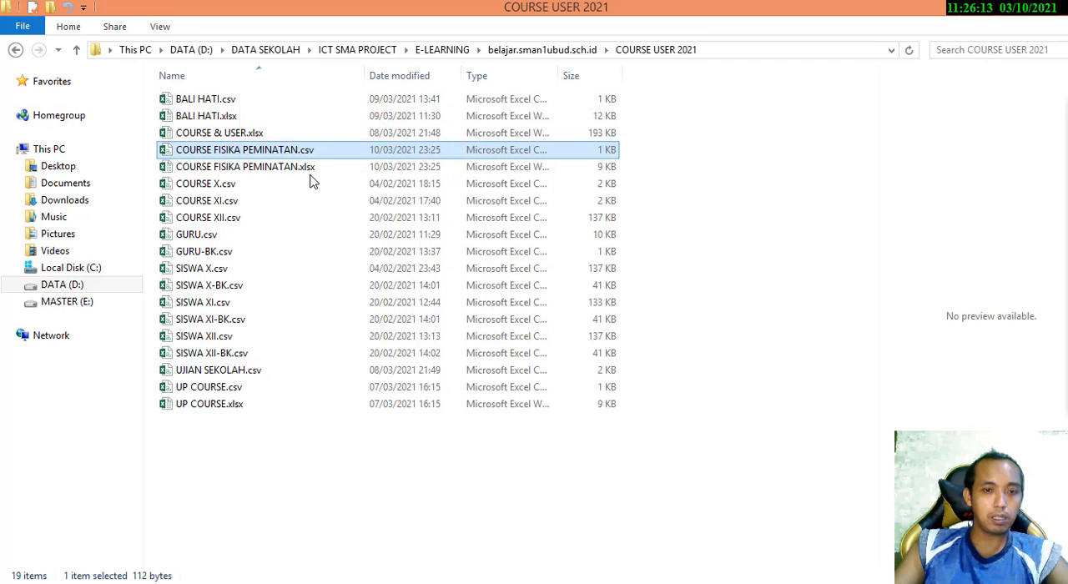
drag(311, 182, 434, 449)
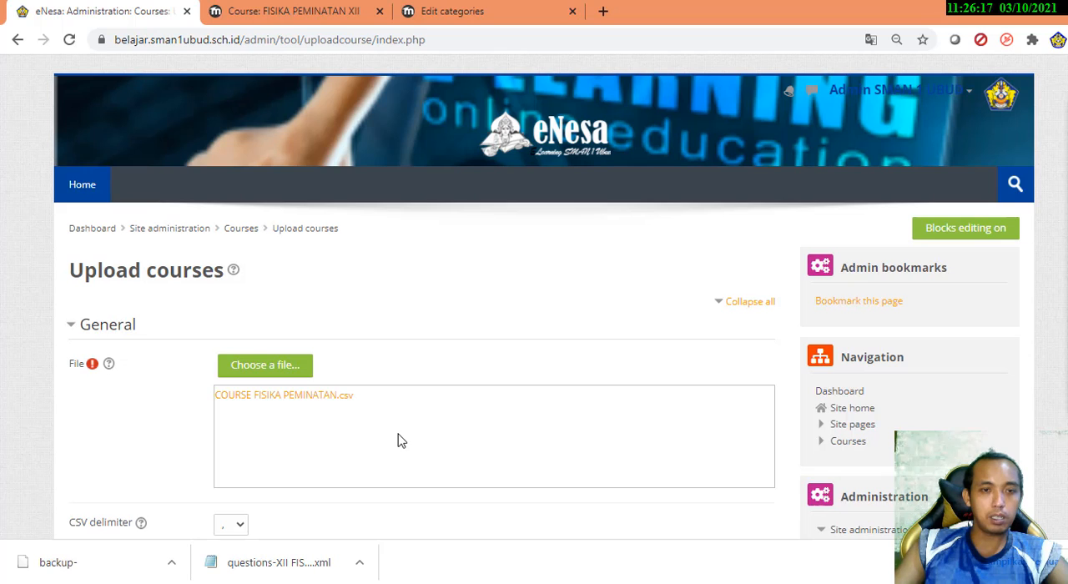
Set the CSV delimiter of the course upload to a semicolon
scroll(397, 440, down, 1)
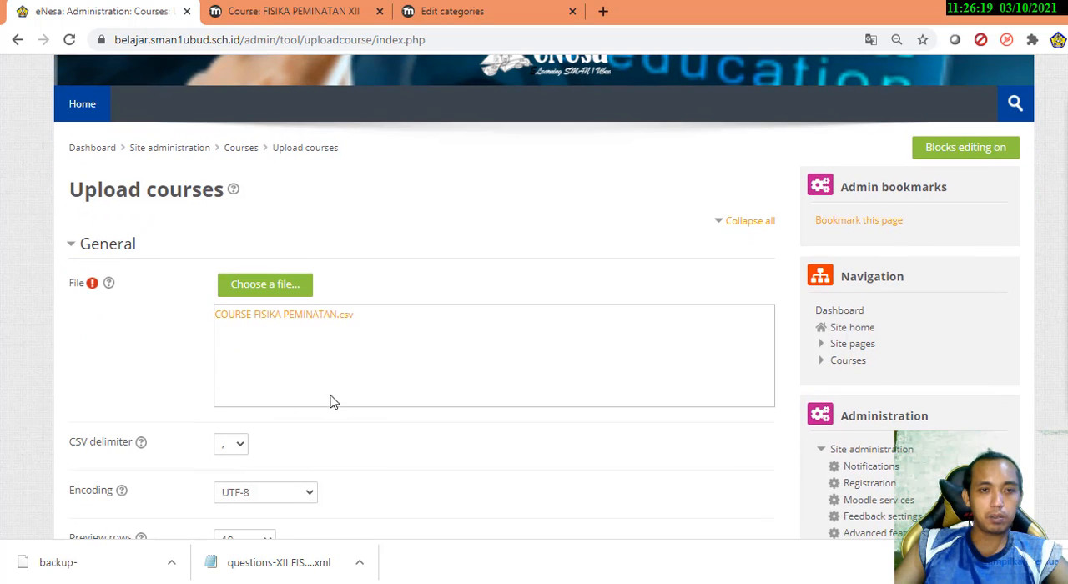
scroll(472, 362, down, 2)
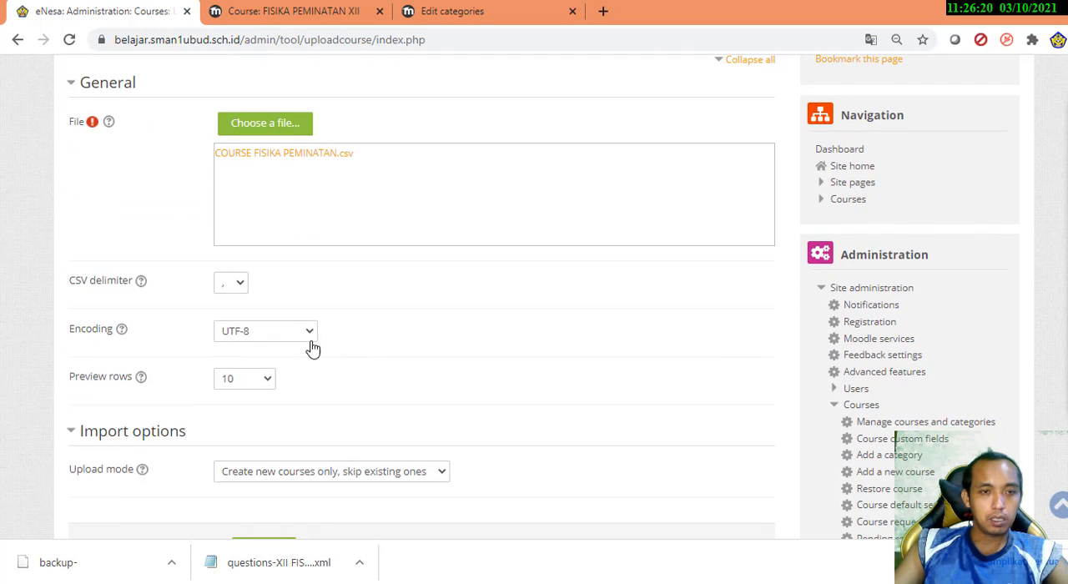
click(238, 287)
click(236, 318)
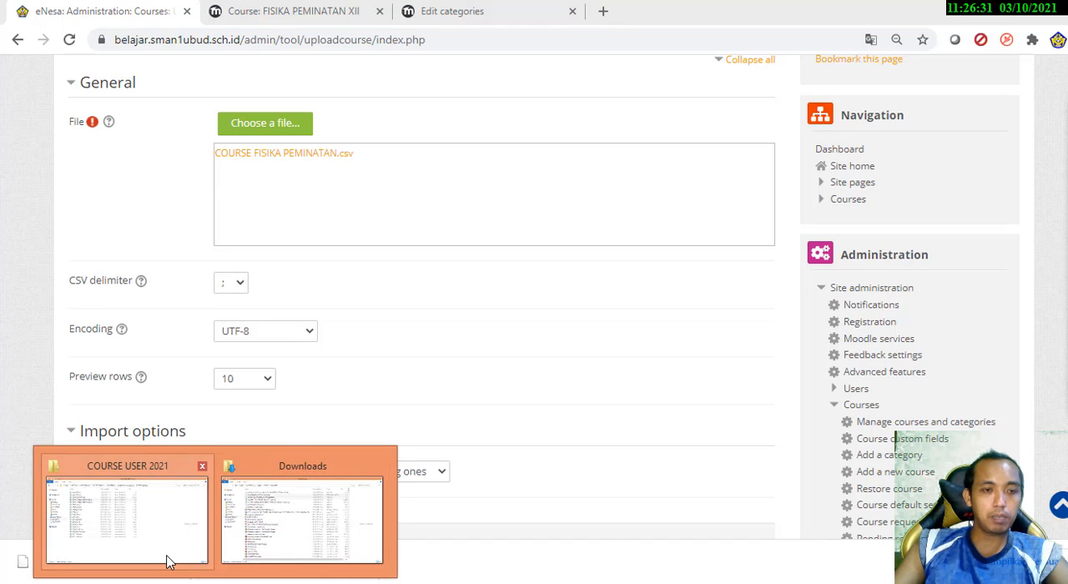
Open COURSE FISIKA PEMINATAN.csv in Notepad to check which delimiter separates its fields, close it and return to the Upload courses page
click(167, 563)
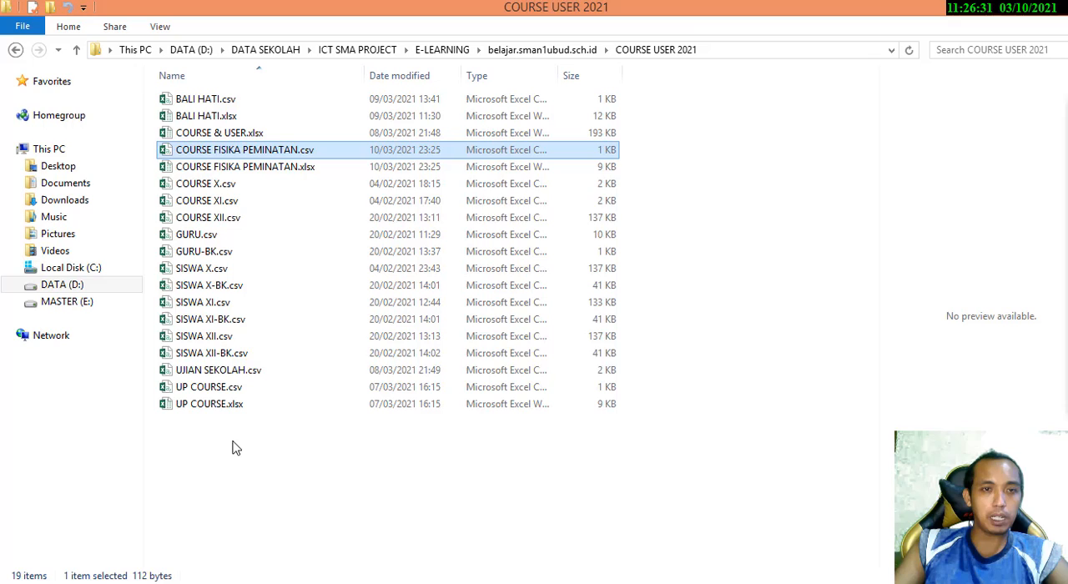
right_click(294, 154)
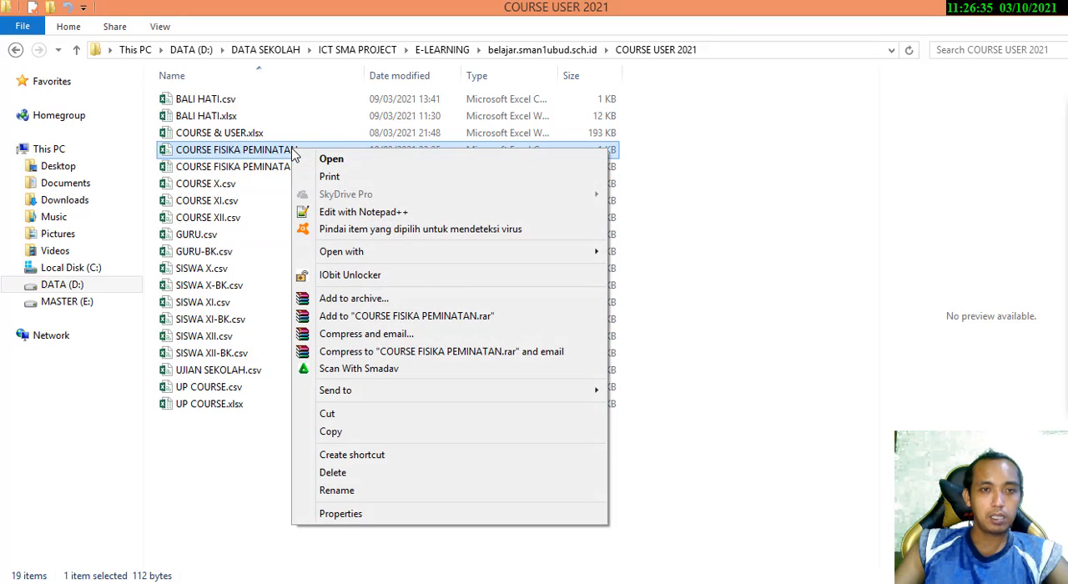
mouse_move(497, 249)
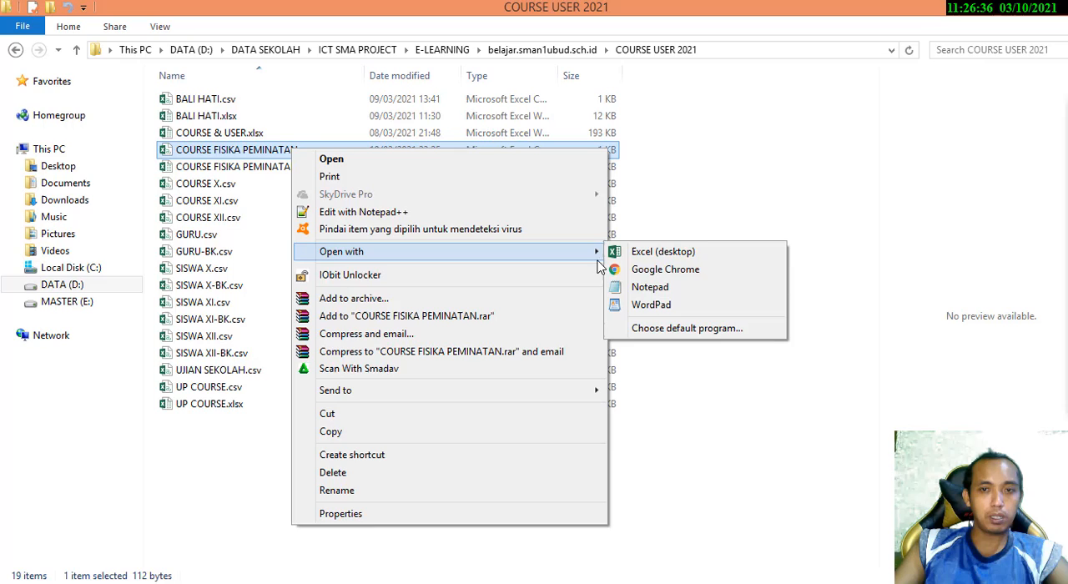
click(650, 286)
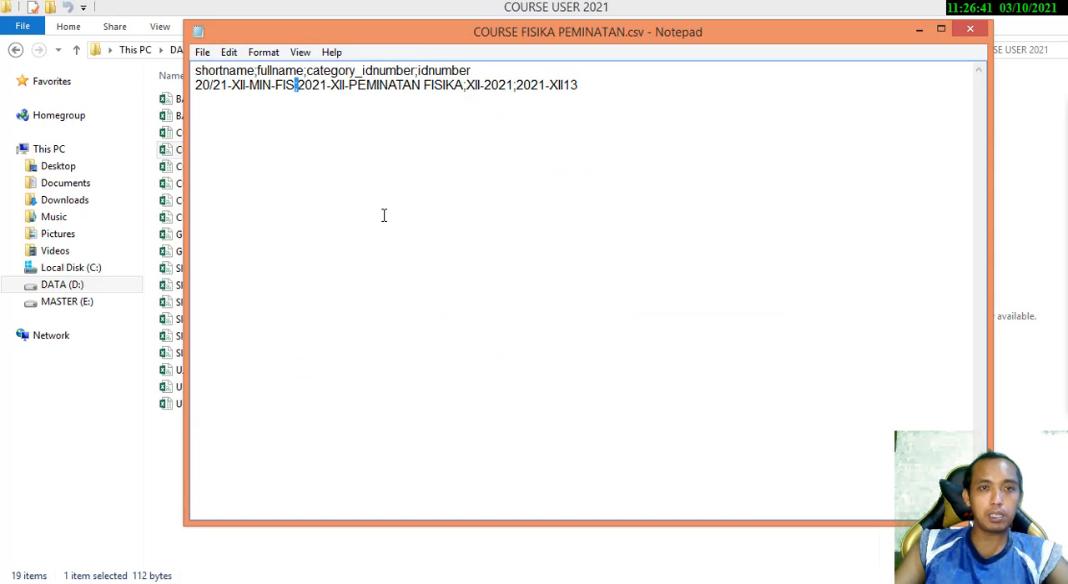
click(971, 30)
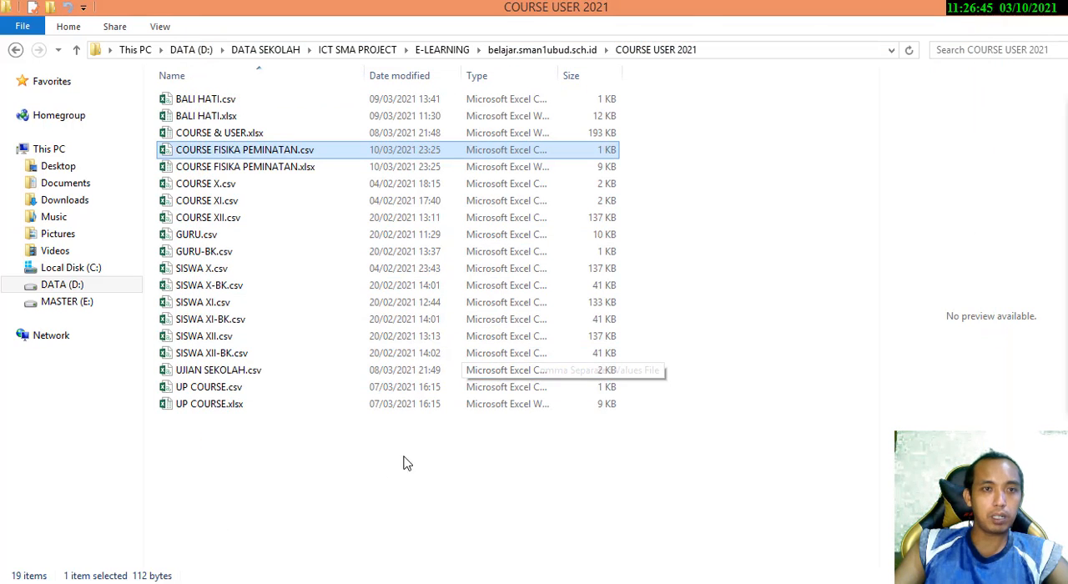
click(375, 505)
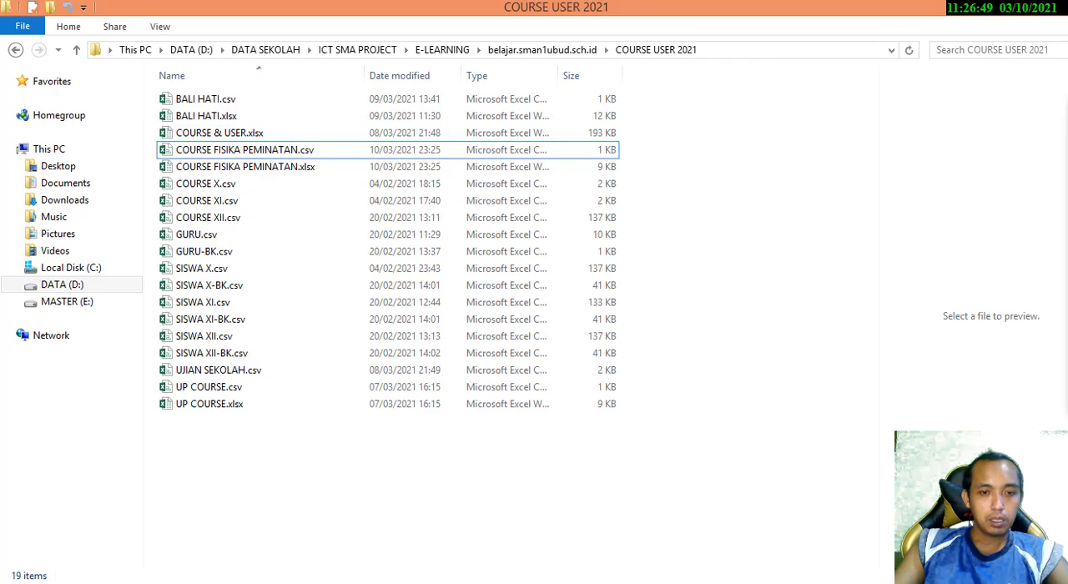
key(alt+Tab)
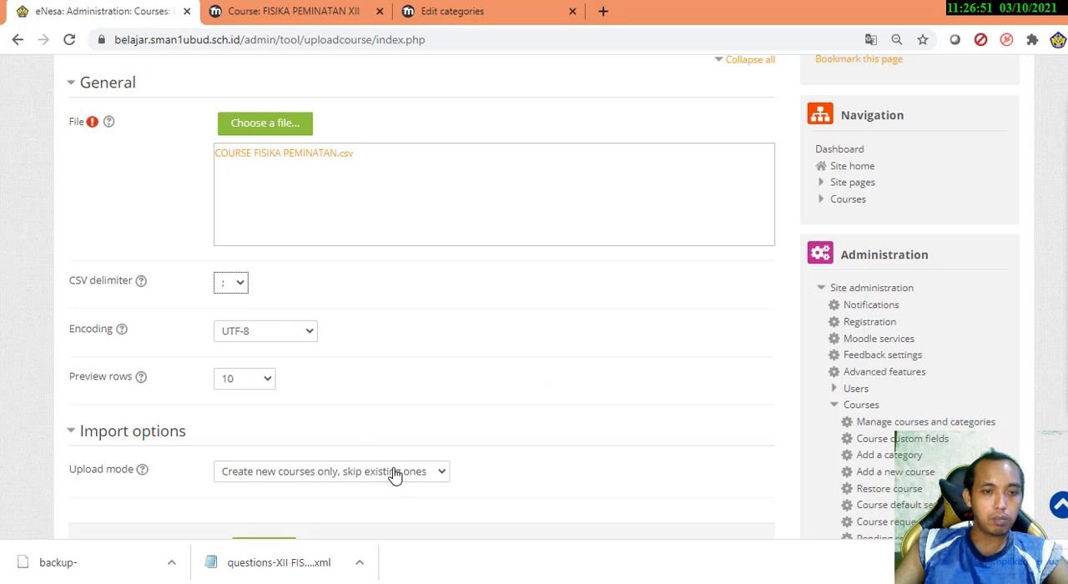
Generate the preview of the course upload from COURSE FISIKA PEMINATAN.csv
scroll(336, 451, down, 4)
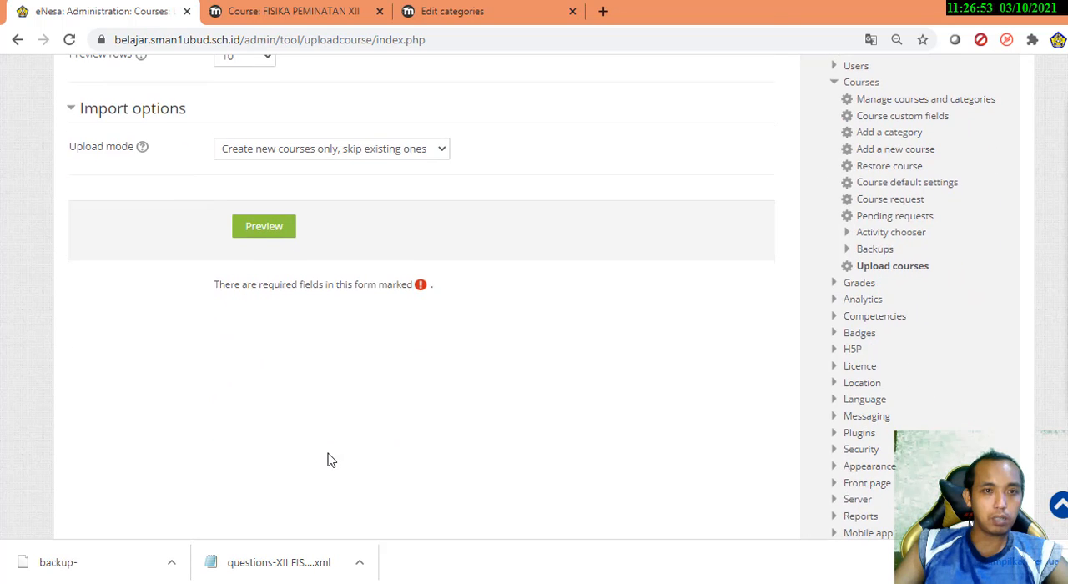
scroll(331, 460, up, 2)
click(281, 395)
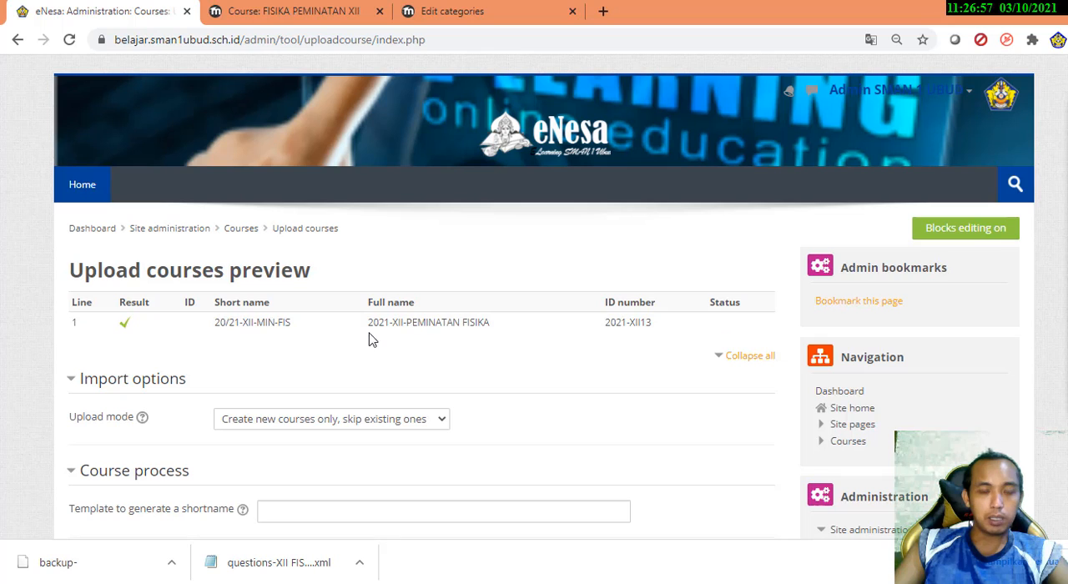
Review the import options and default course values in the upload preview and check the course's row in COURSE FISIKA PEMINATAN.csv in Excel
scroll(417, 427, down, 5)
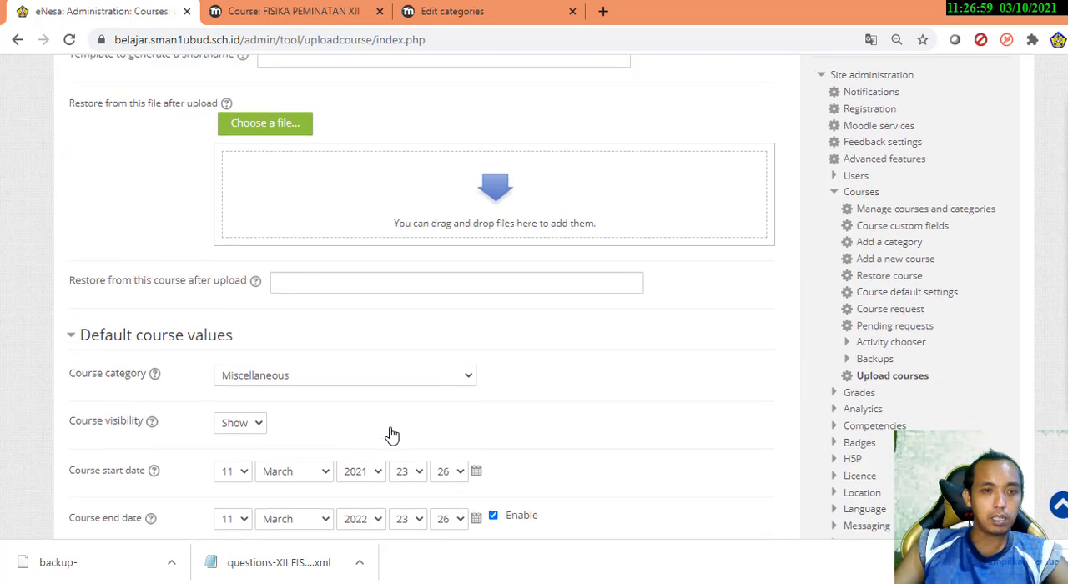
scroll(392, 435, up, 2)
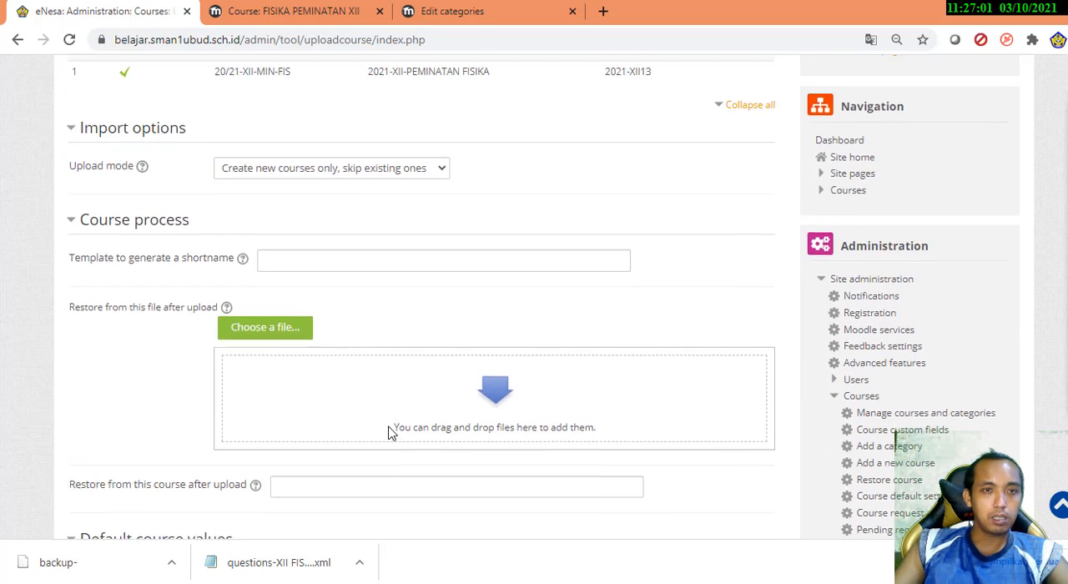
scroll(388, 433, down, 5)
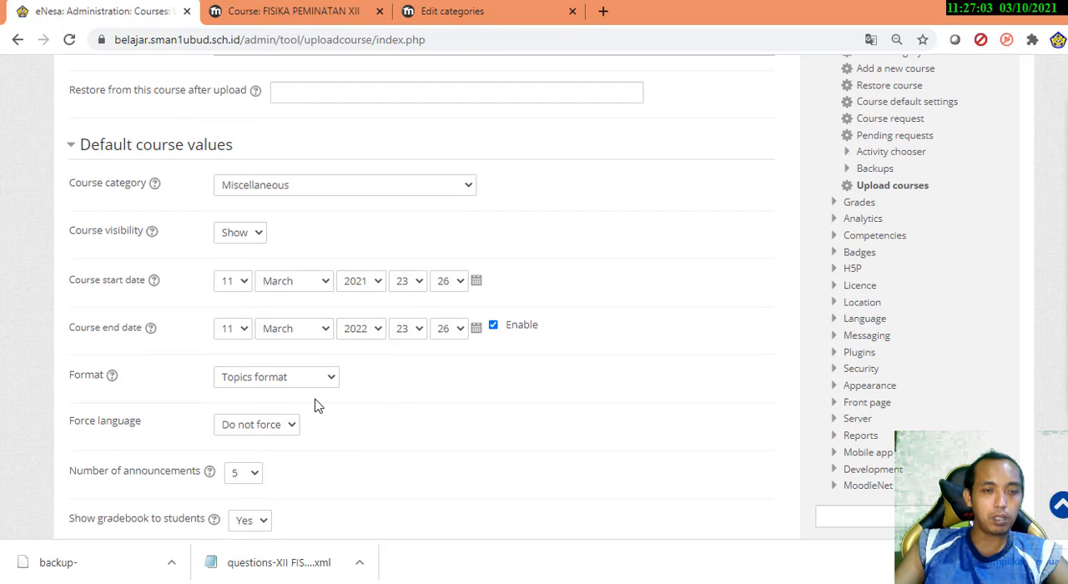
scroll(267, 428, down, 1)
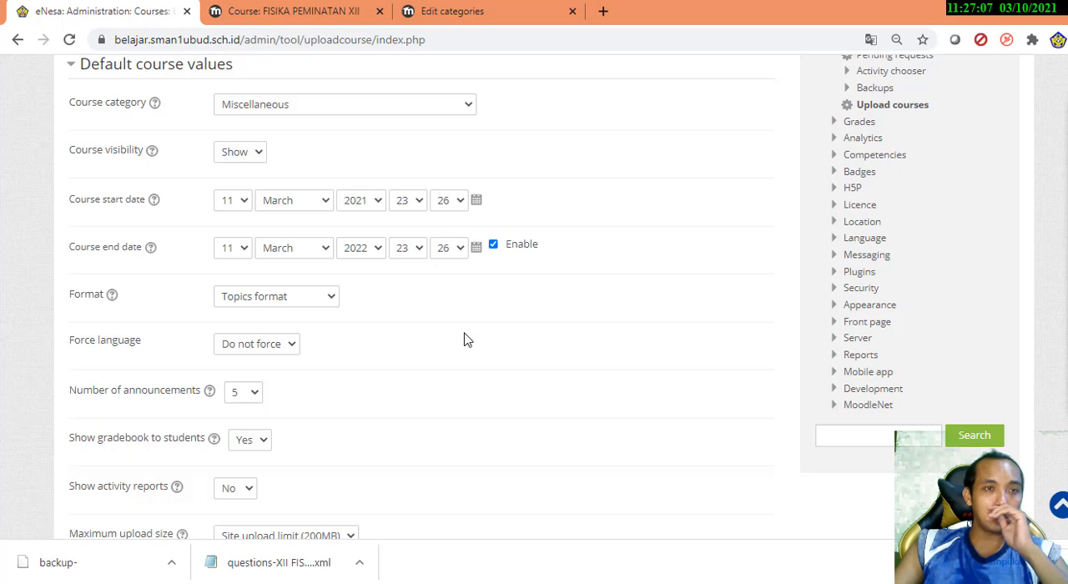
scroll(467, 340, down, 3)
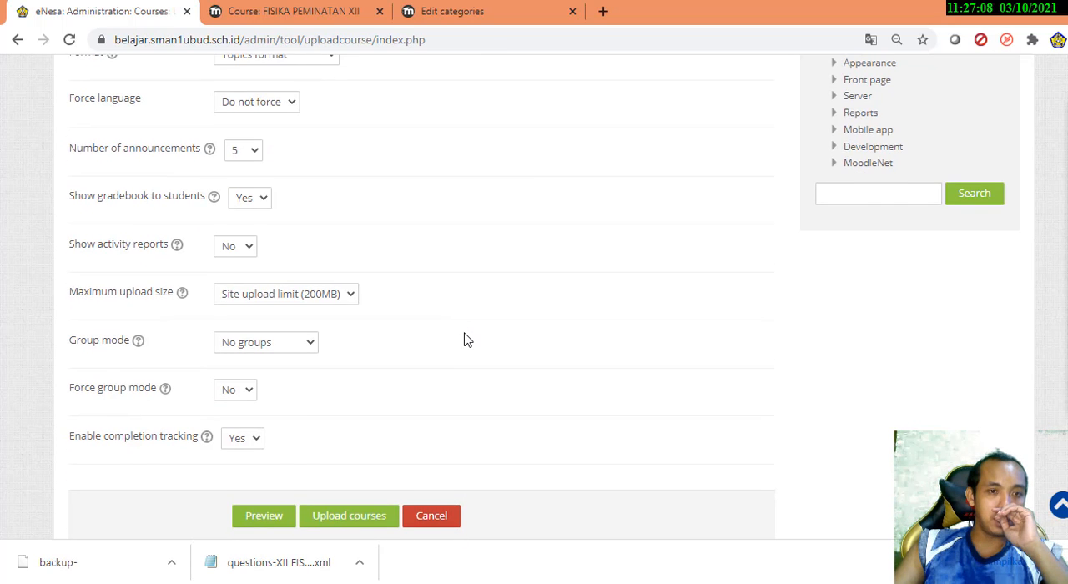
scroll(468, 340, up, 9)
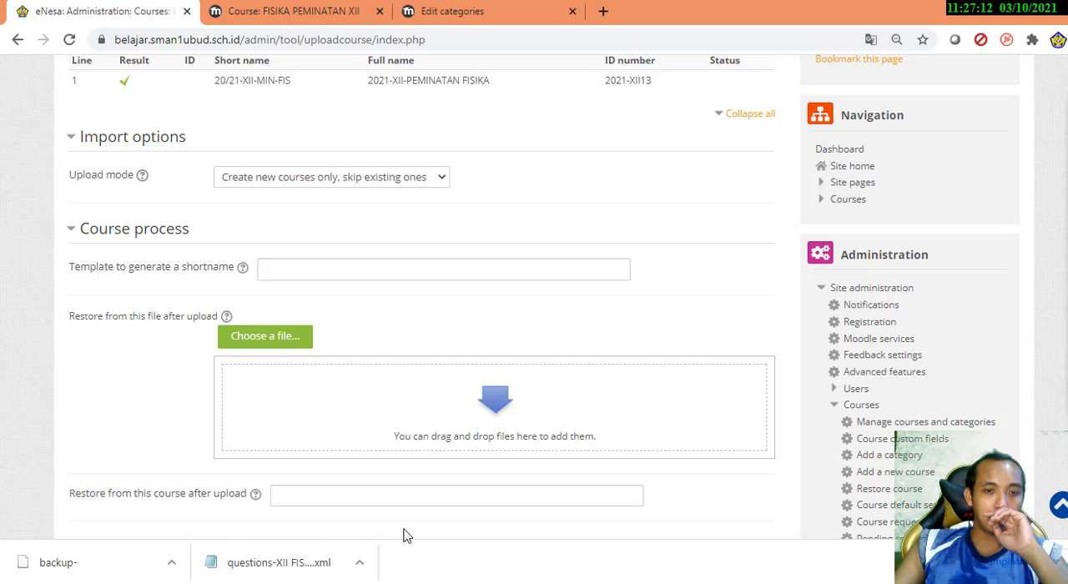
click(498, 510)
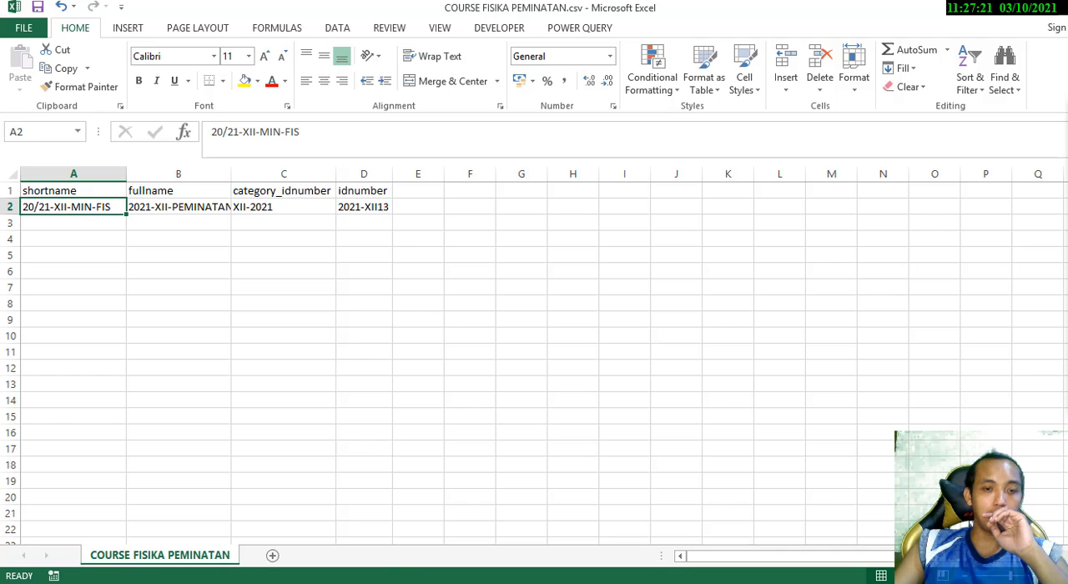
click(394, 582)
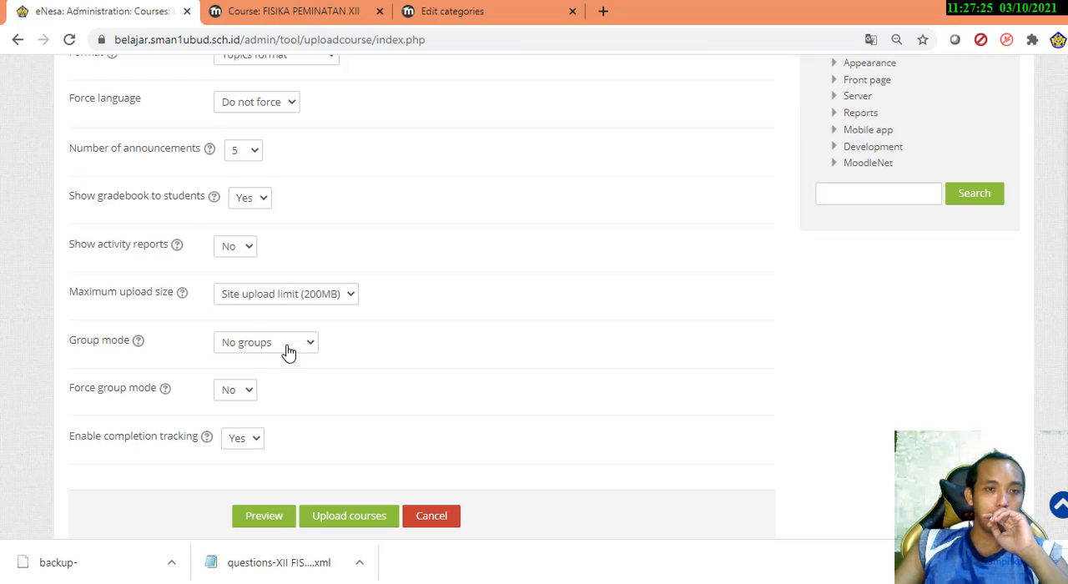
Set the default course values to a maximum upload size of 5MB and the group mode Visible groups
click(304, 296)
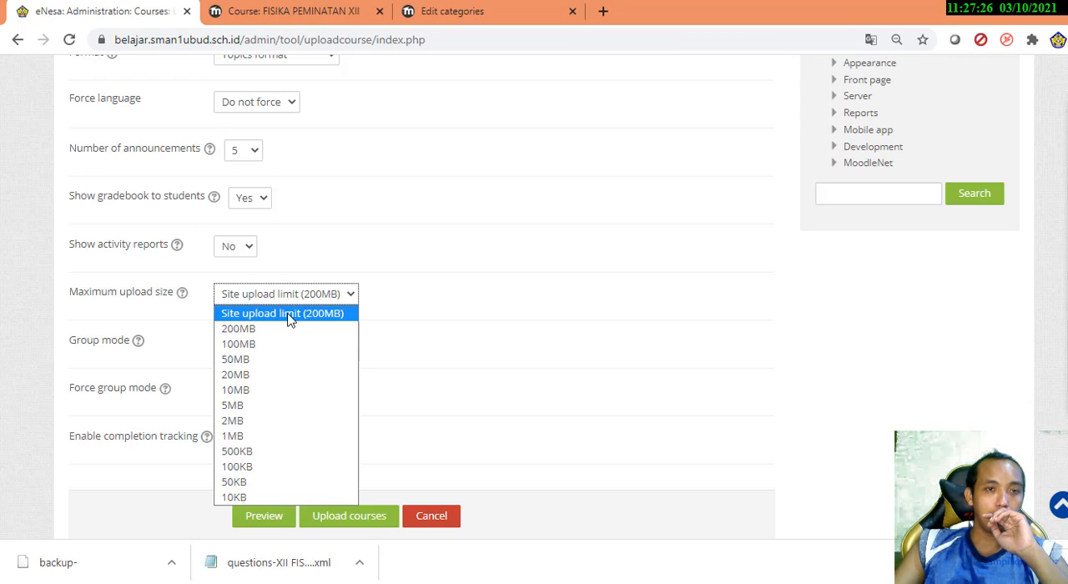
click(250, 406)
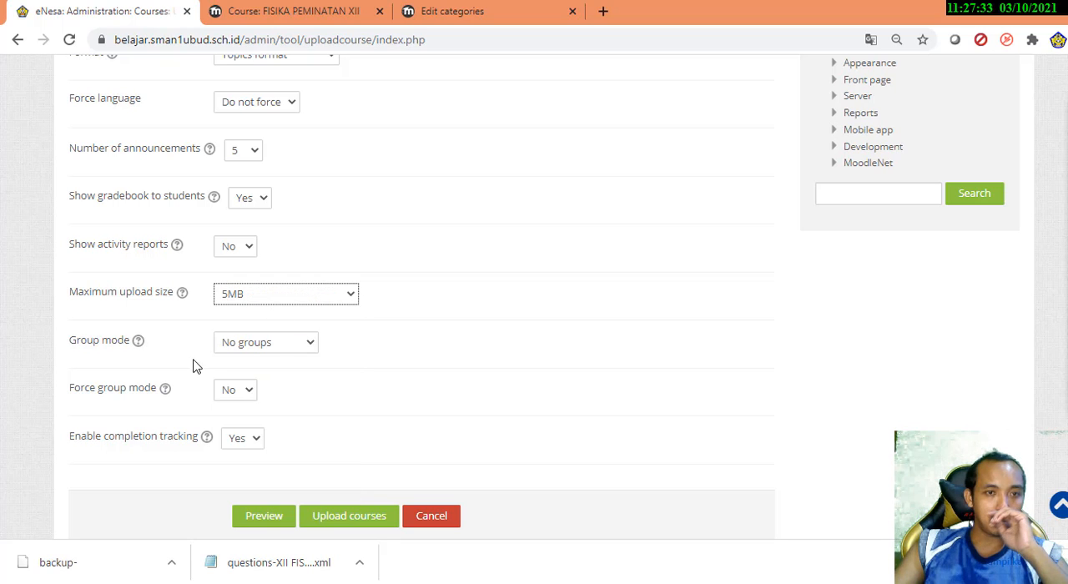
click(257, 343)
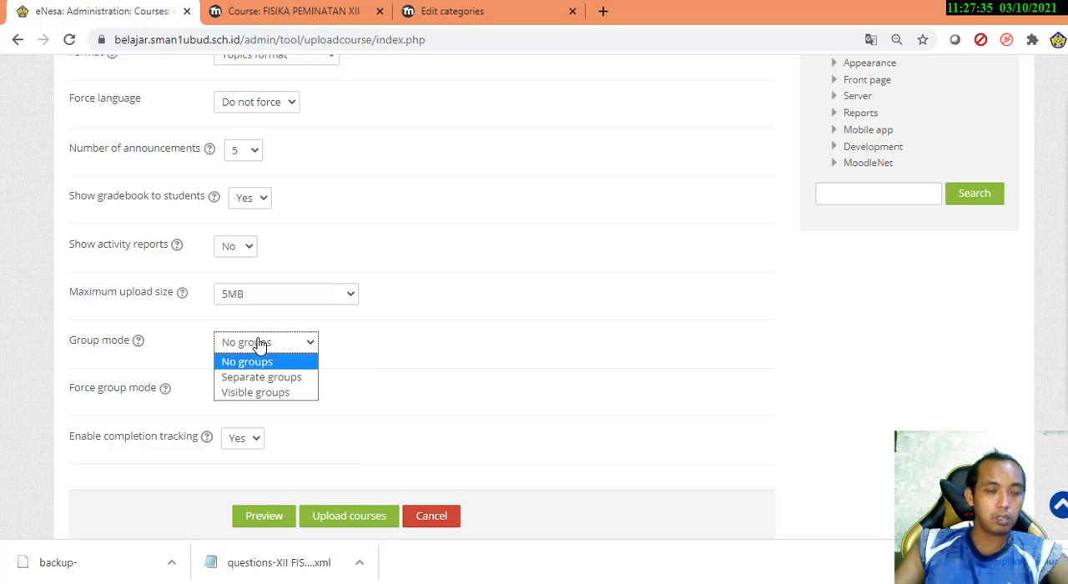
click(285, 392)
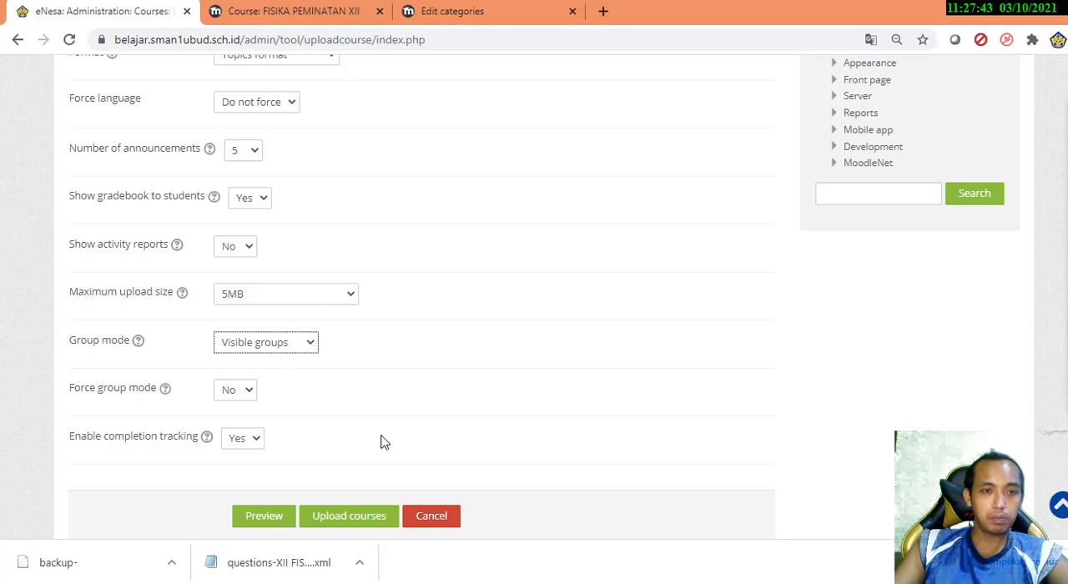
Upload the previewed course and continue back to the Upload courses page
scroll(385, 443, down, 1)
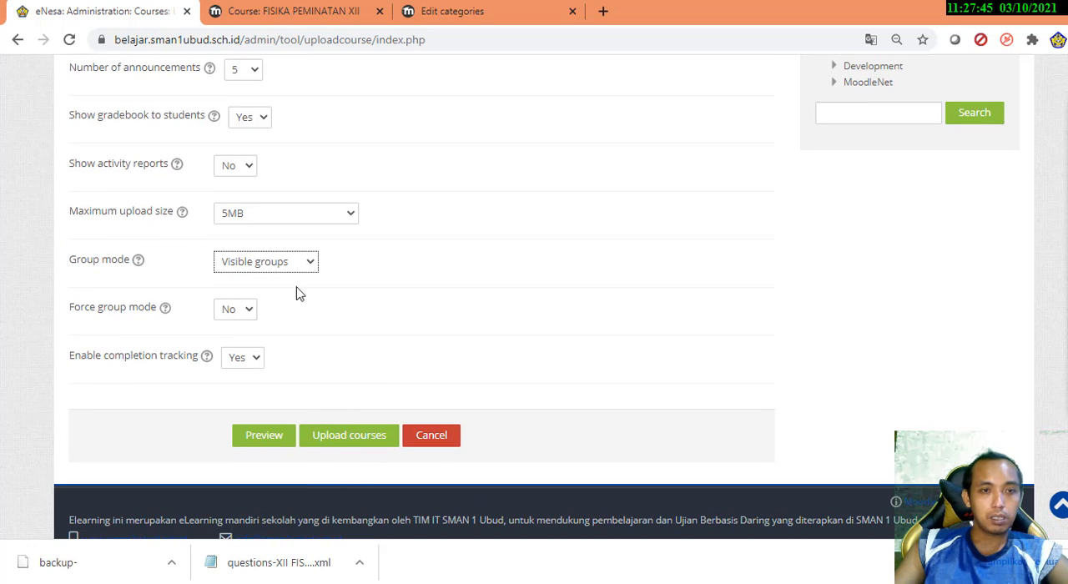
click(349, 444)
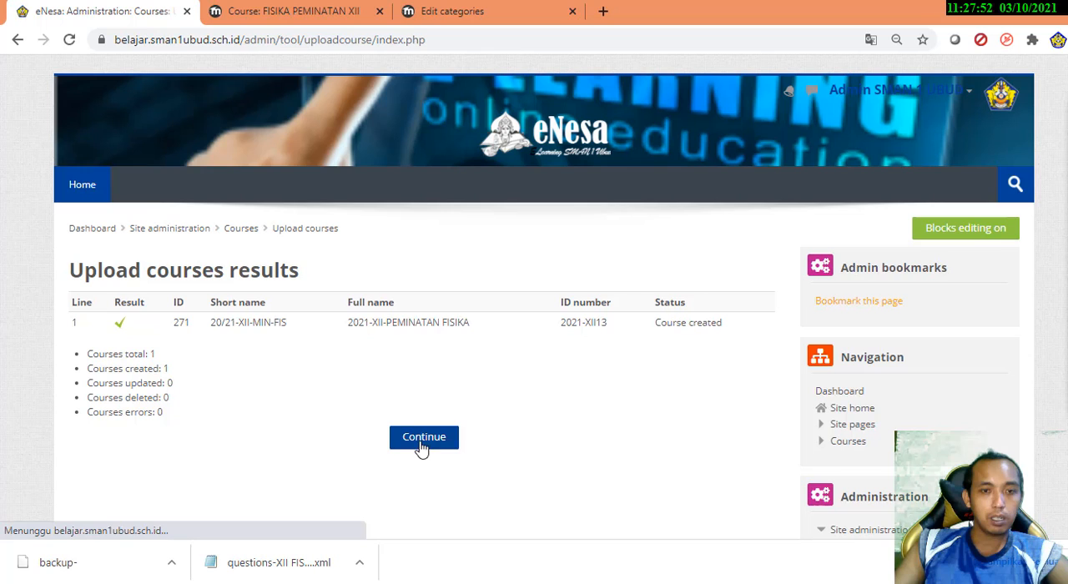
click(421, 448)
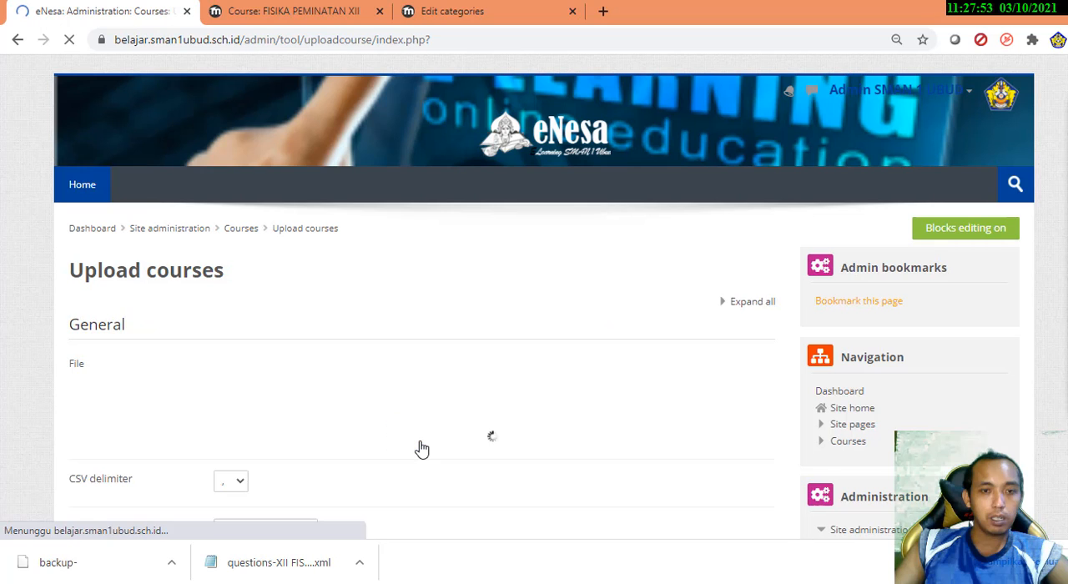
Open the XII-TH. AJARAN 2021 category under KELAS XII in the site's course list
scroll(835, 392, down, 3)
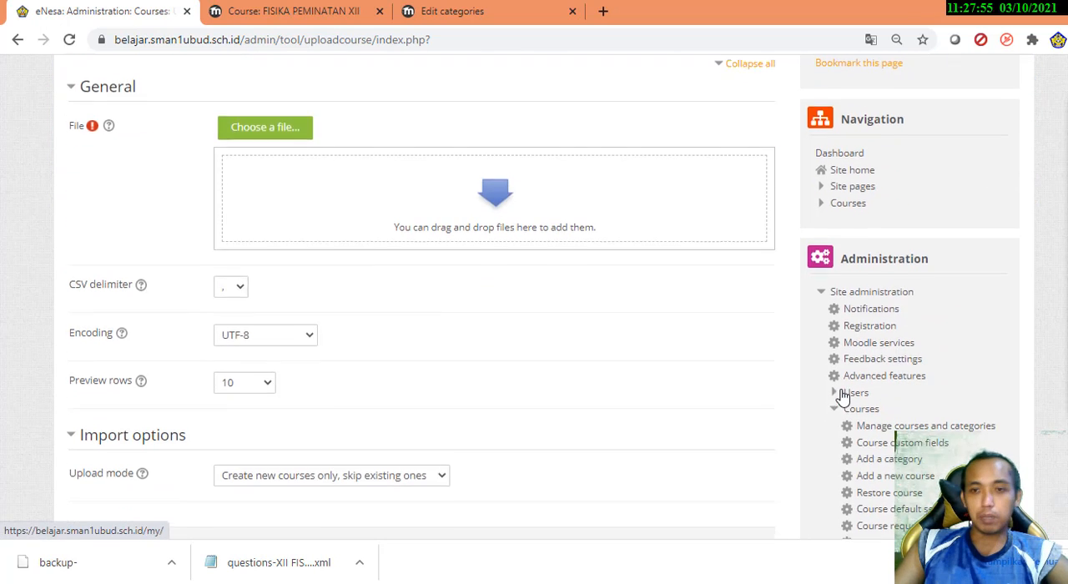
click(850, 202)
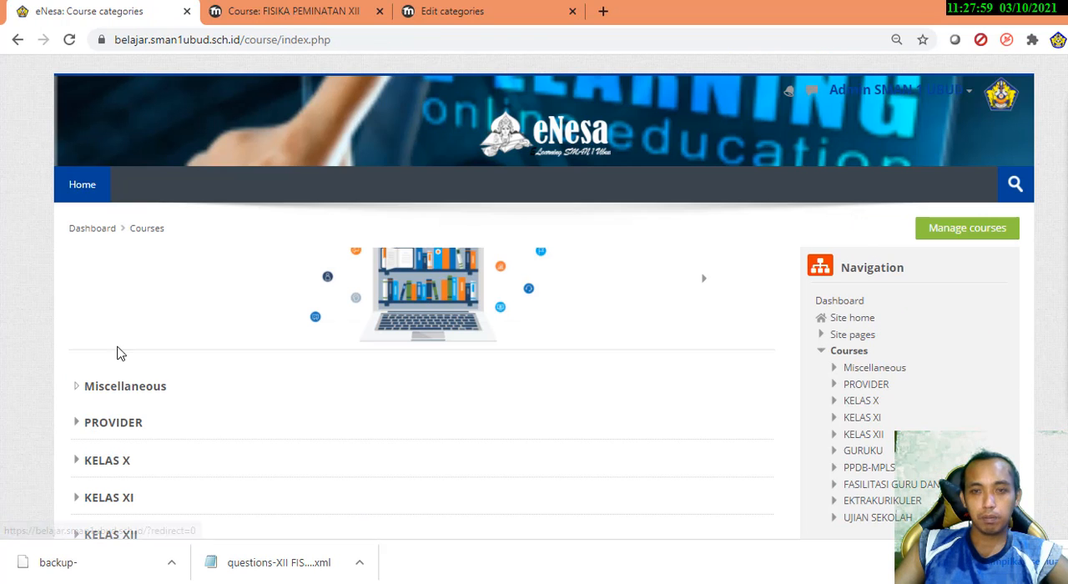
scroll(9, 453, down, 2)
click(113, 377)
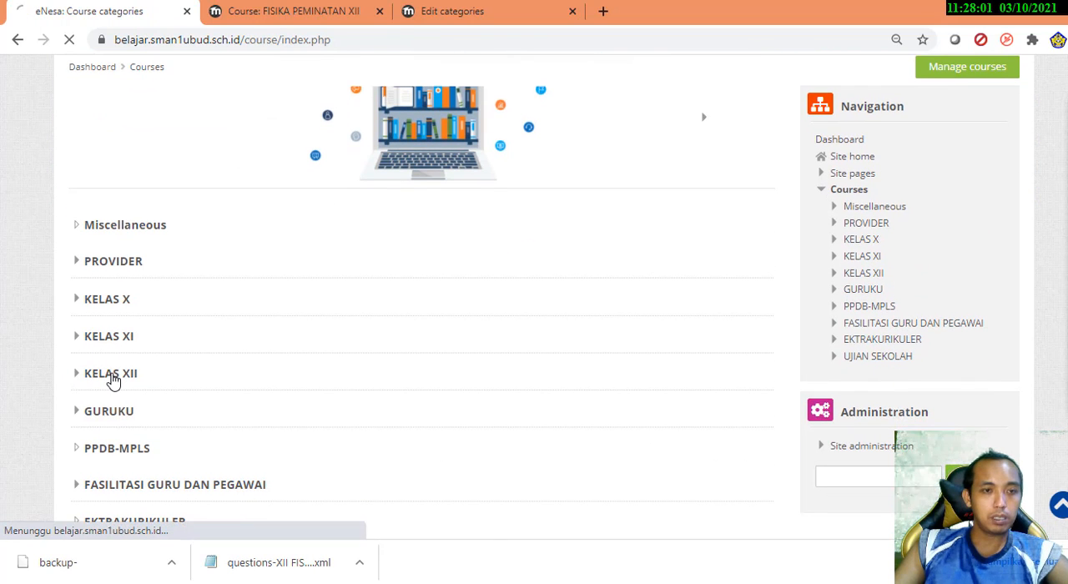
scroll(182, 409, down, 1)
click(167, 357)
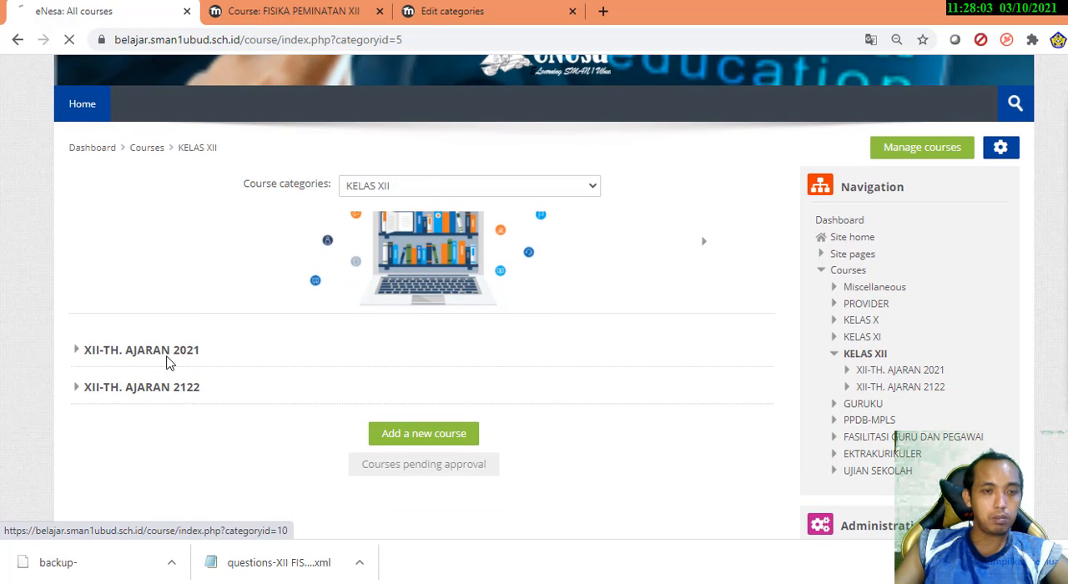
Open the management page of the XII-TH. AJARAN 2021 category and look through its courses and ID numbers
scroll(95, 384, down, 4)
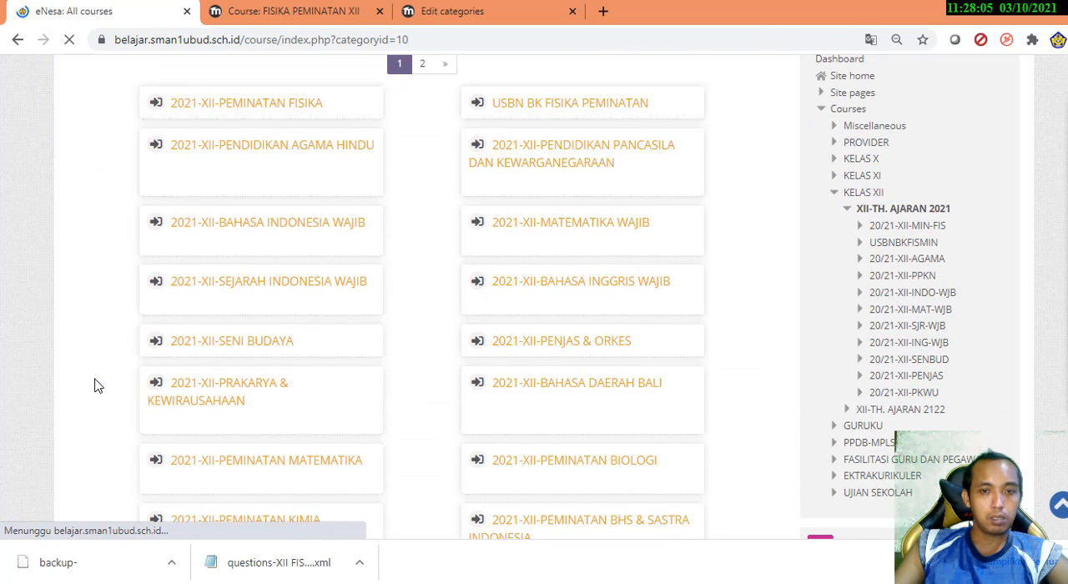
scroll(95, 384, down, 3)
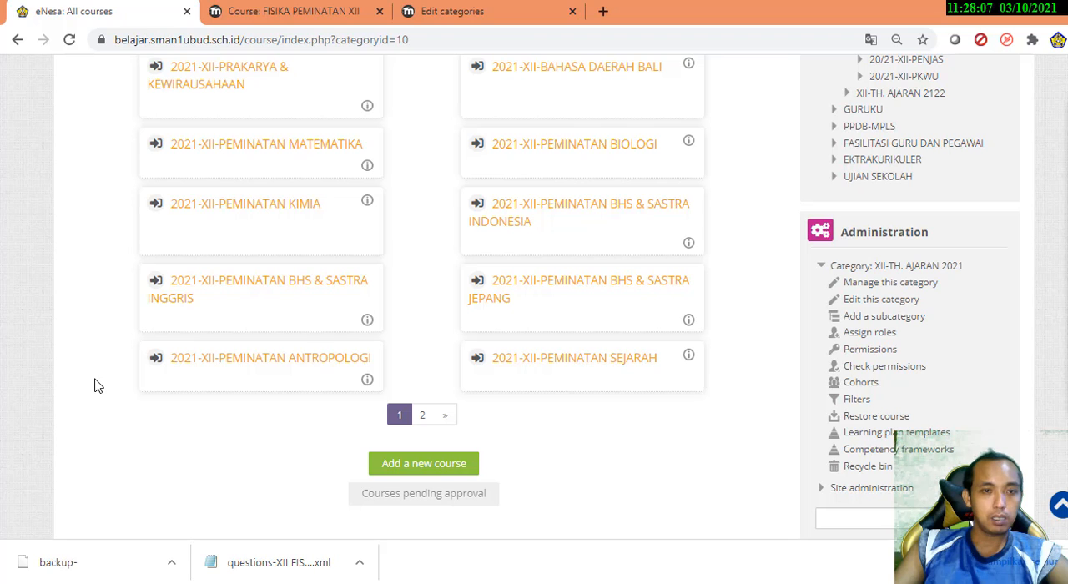
scroll(927, 338, up, 2)
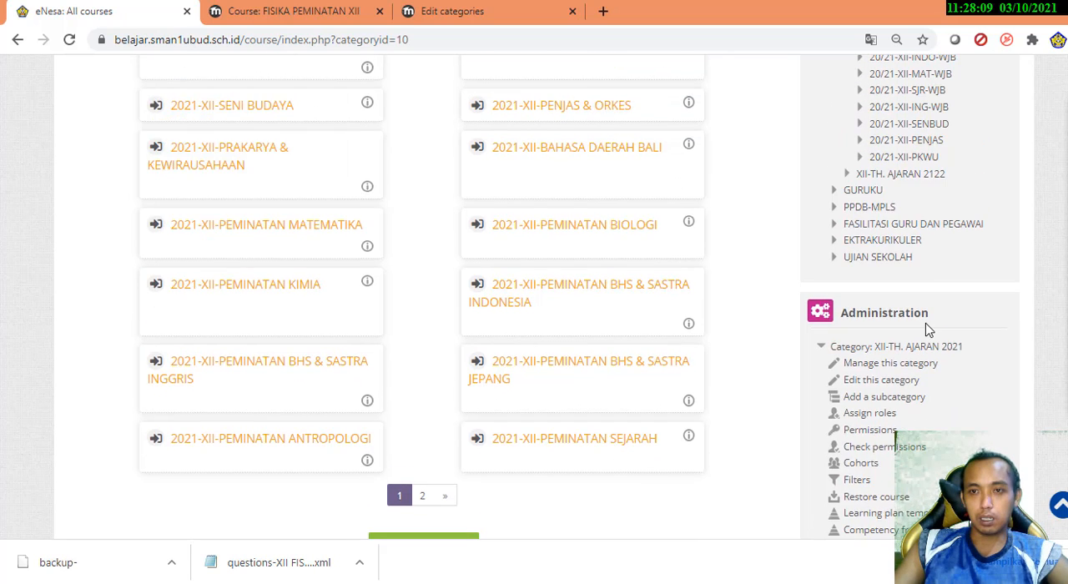
scroll(926, 333, down, 2)
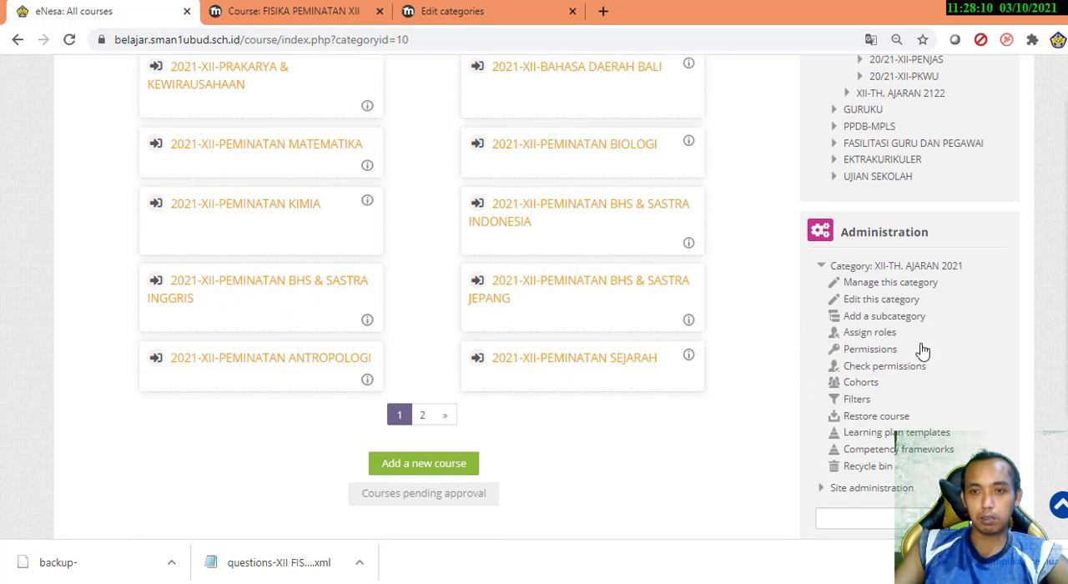
click(918, 286)
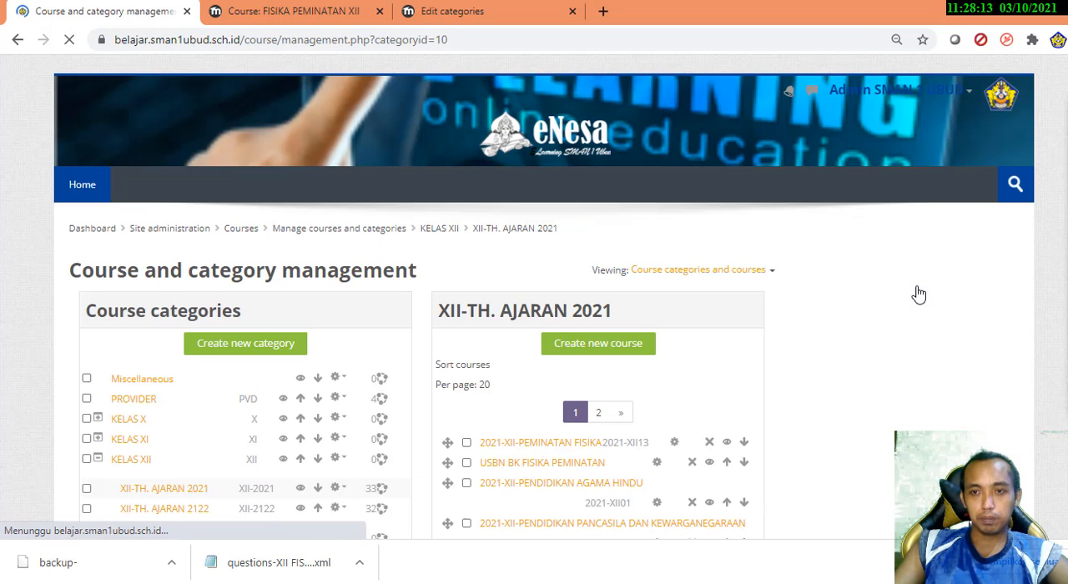
scroll(322, 393, down, 2)
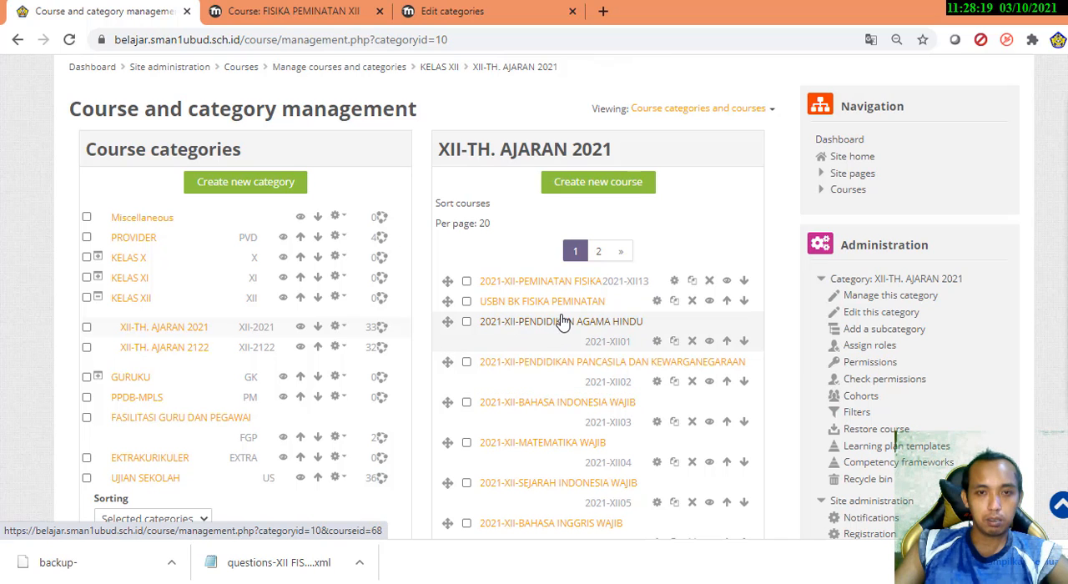
scroll(567, 311, down, 2)
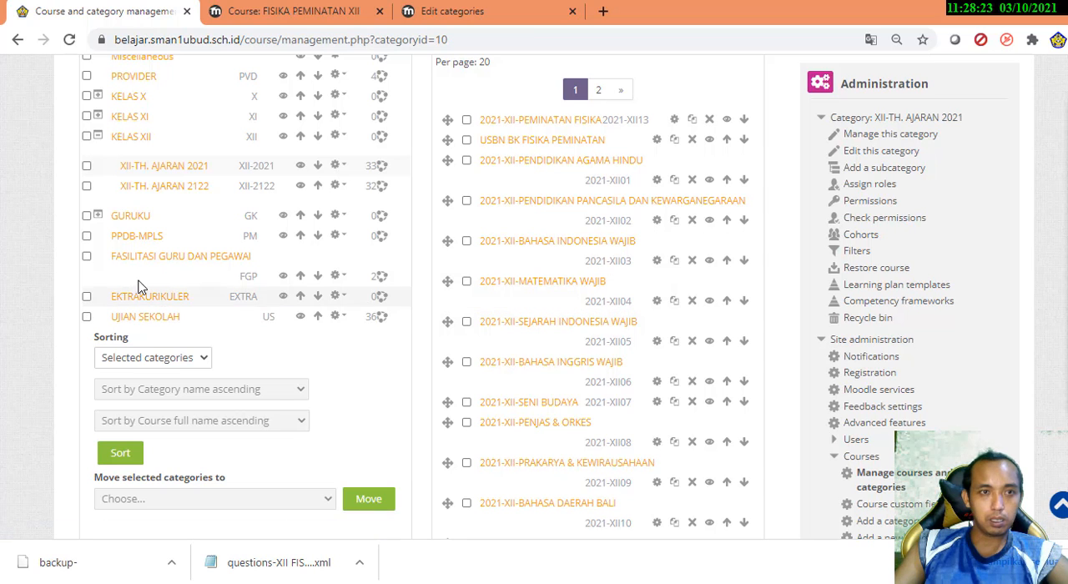
click(203, 176)
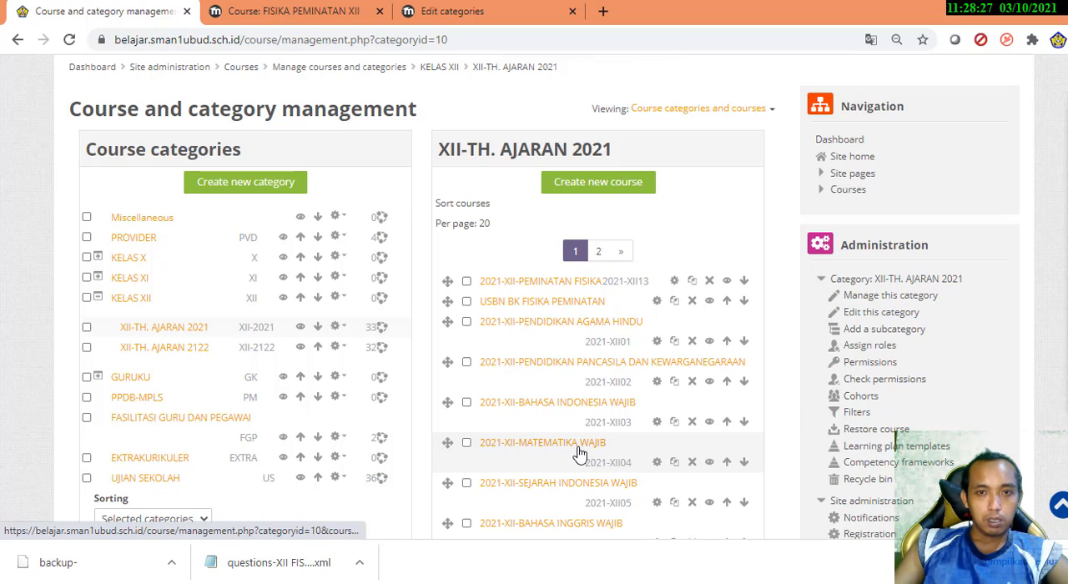
scroll(580, 454, down, 1)
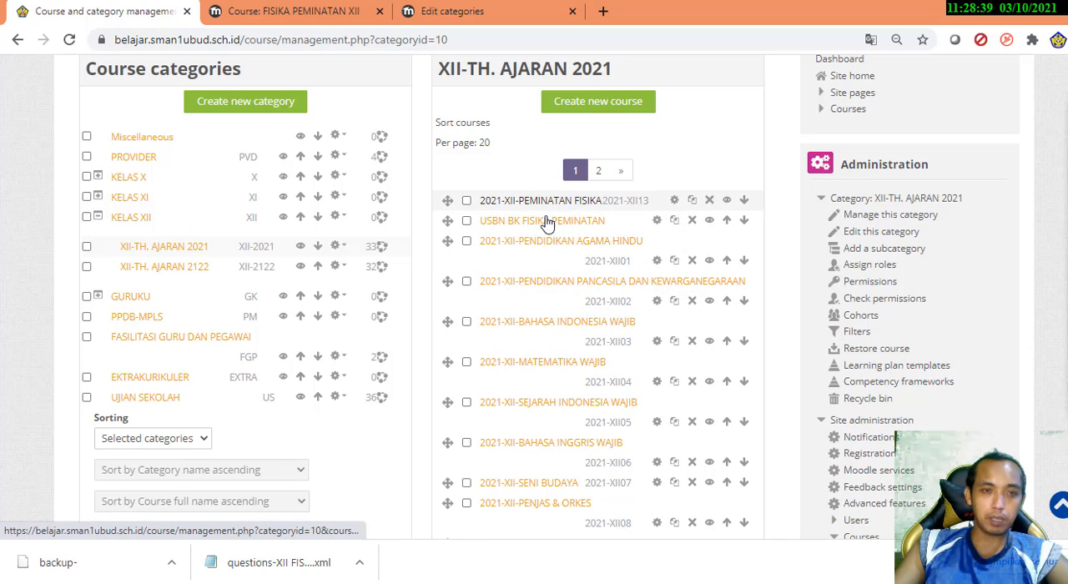
scroll(13, 418, down, 1)
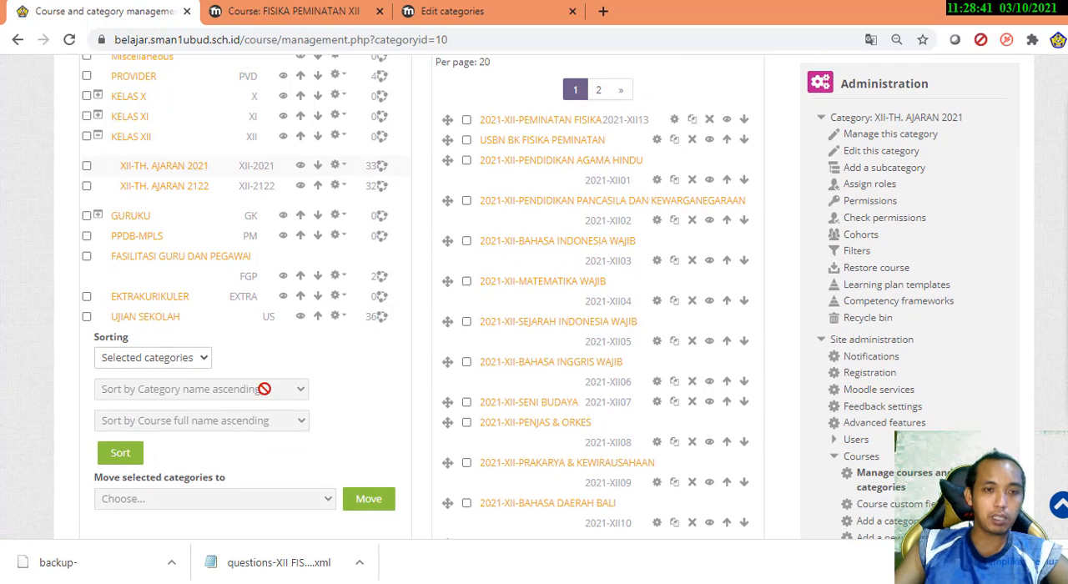
Sort the courses of this category by Course ID number ascending, keeping the category order at Category name ascending
click(203, 357)
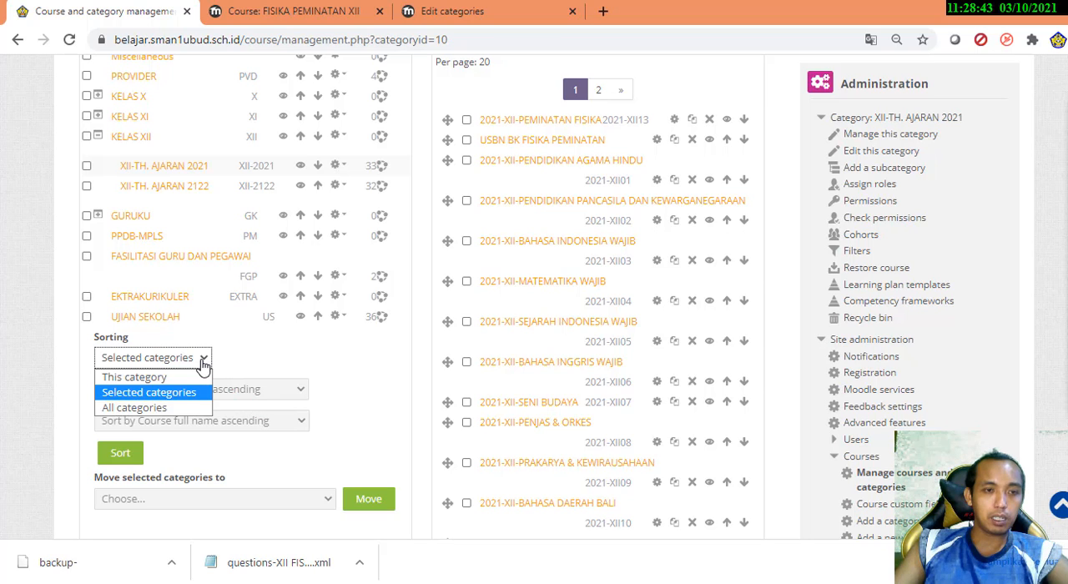
click(130, 375)
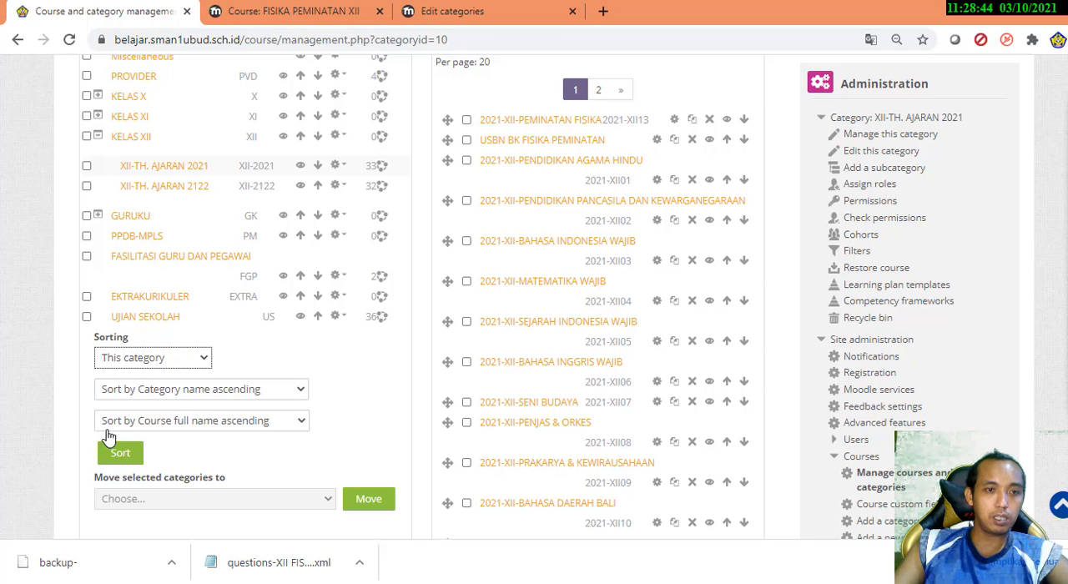
click(254, 424)
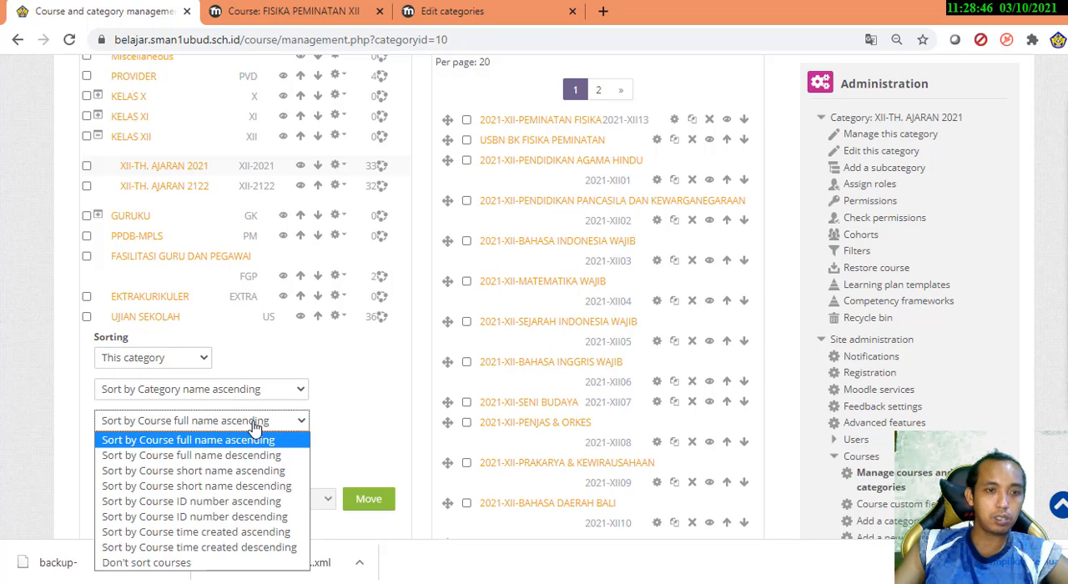
click(238, 500)
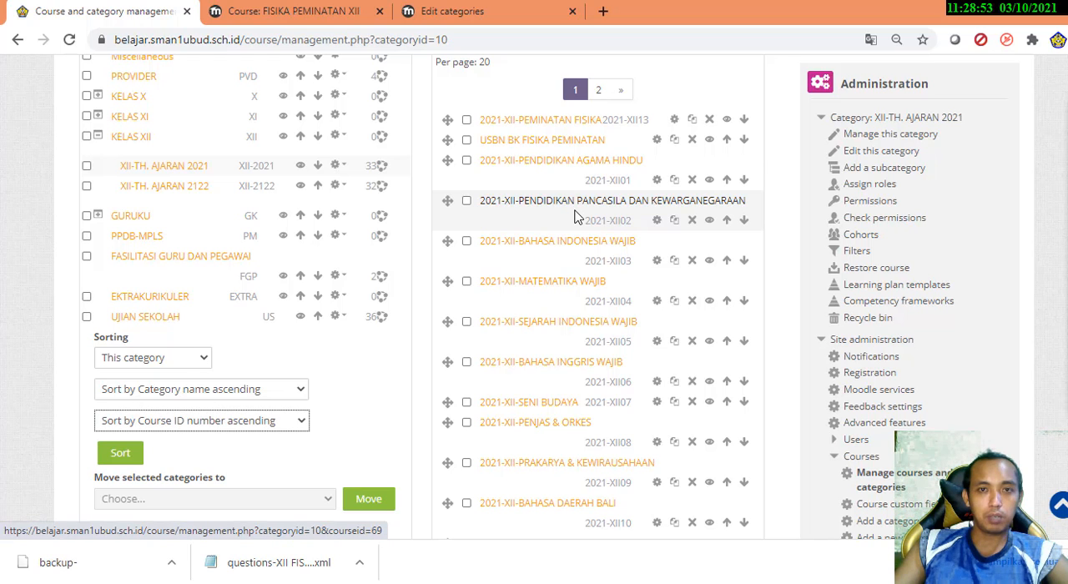
scroll(576, 217, down, 4)
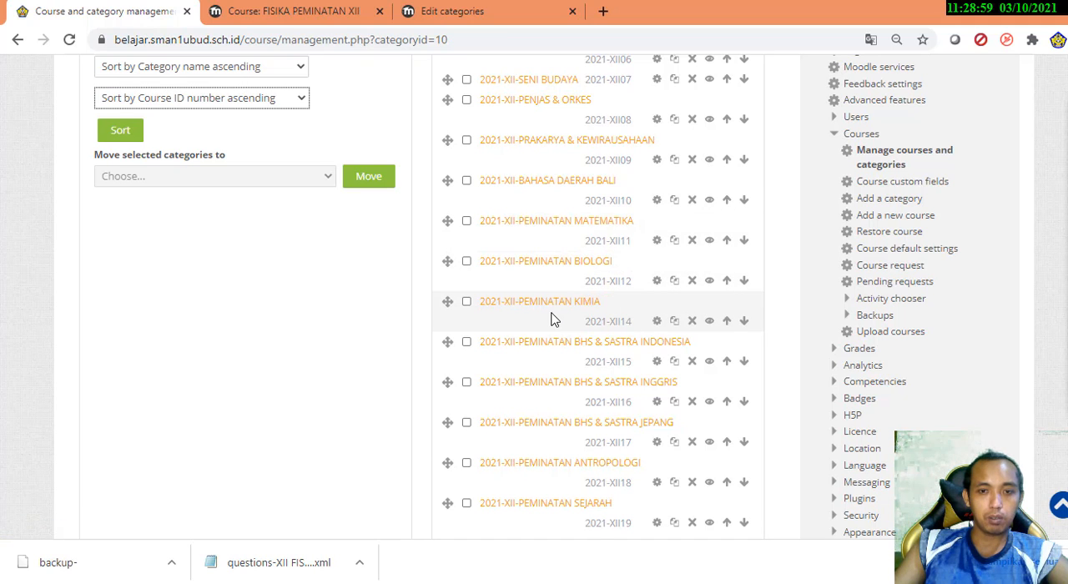
scroll(551, 317, down, 2)
scroll(615, 410, up, 2)
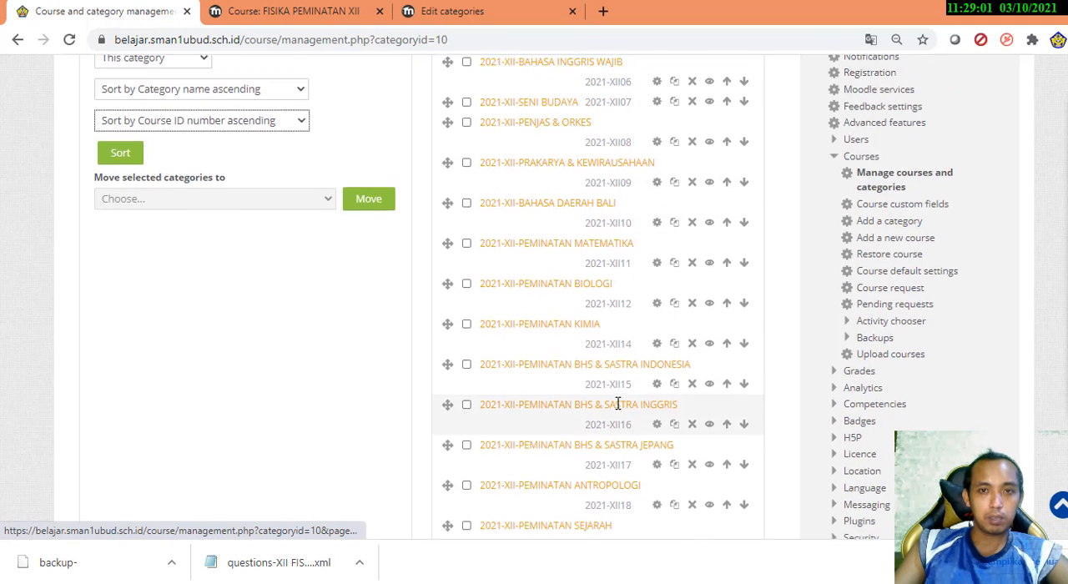
scroll(616, 404, up, 3)
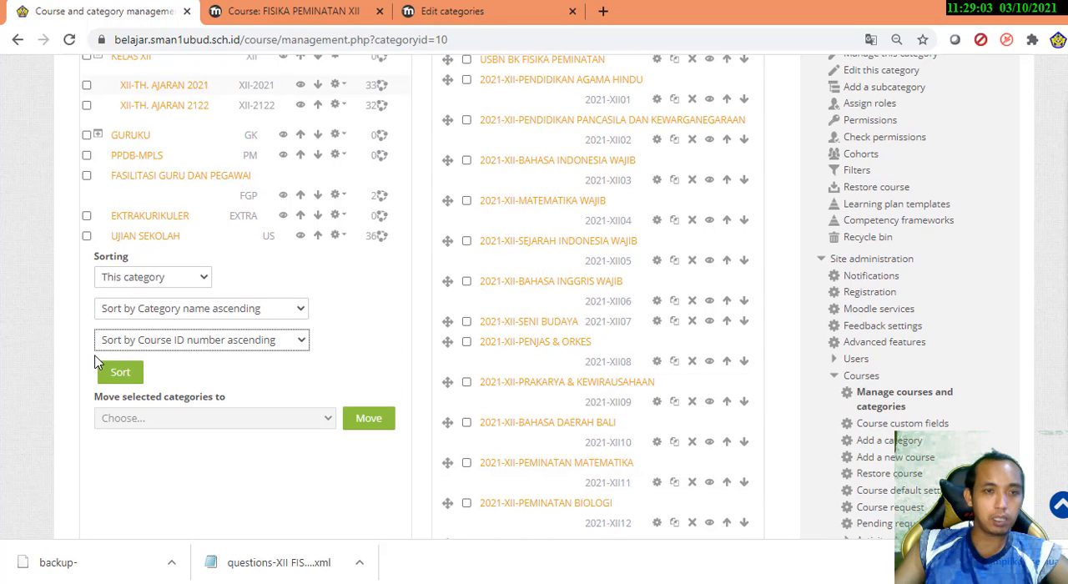
click(266, 347)
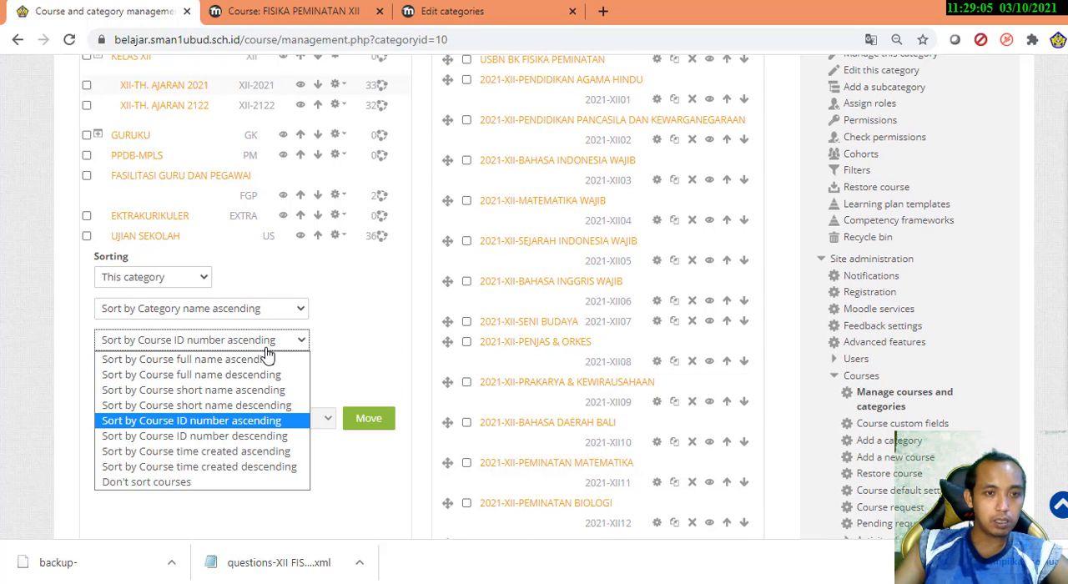
click(219, 424)
click(121, 374)
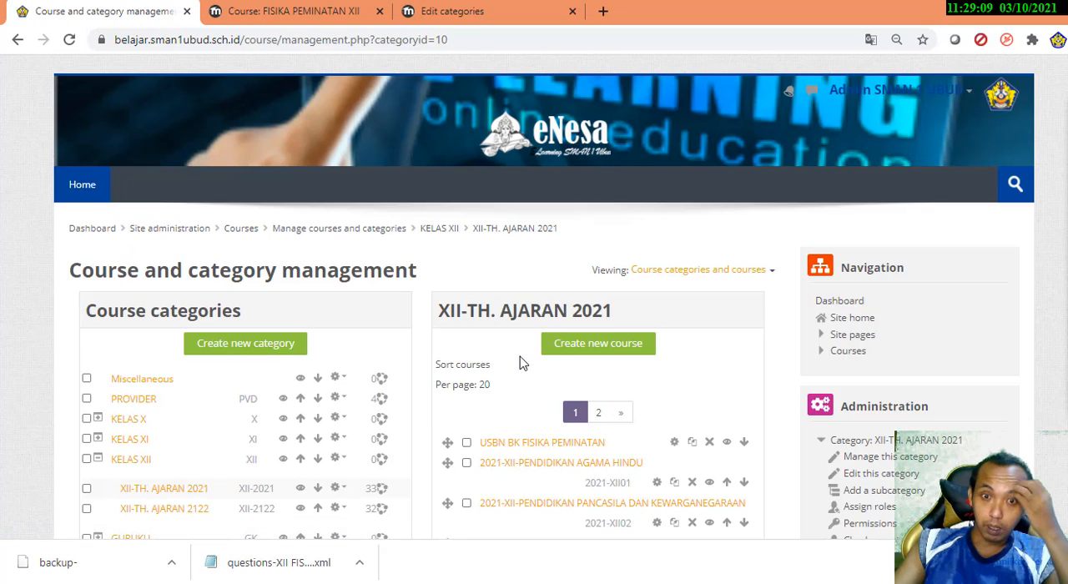
Look through the sorted course list of XII-TH. AJARAN 2021 for the position of 2021-XII-PEMINATAN FISIKA
scroll(539, 389, down, 3)
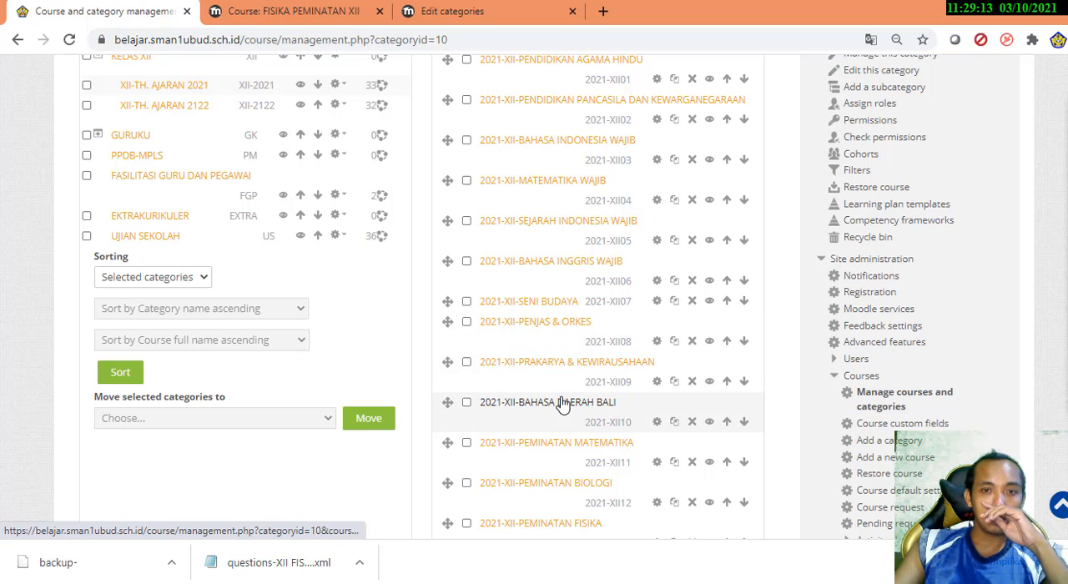
scroll(564, 404, down, 2)
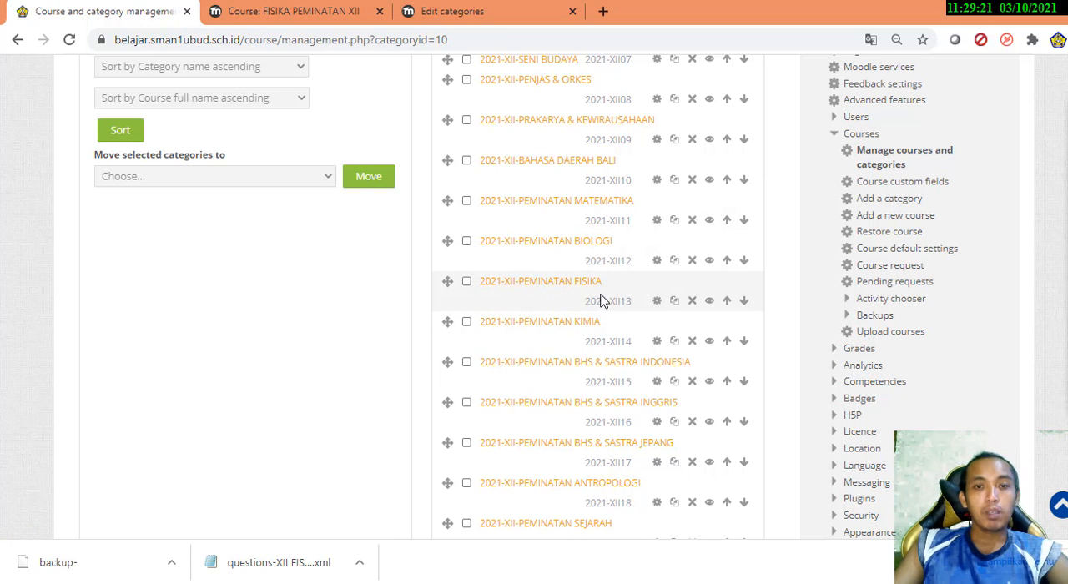
scroll(603, 301, up, 8)
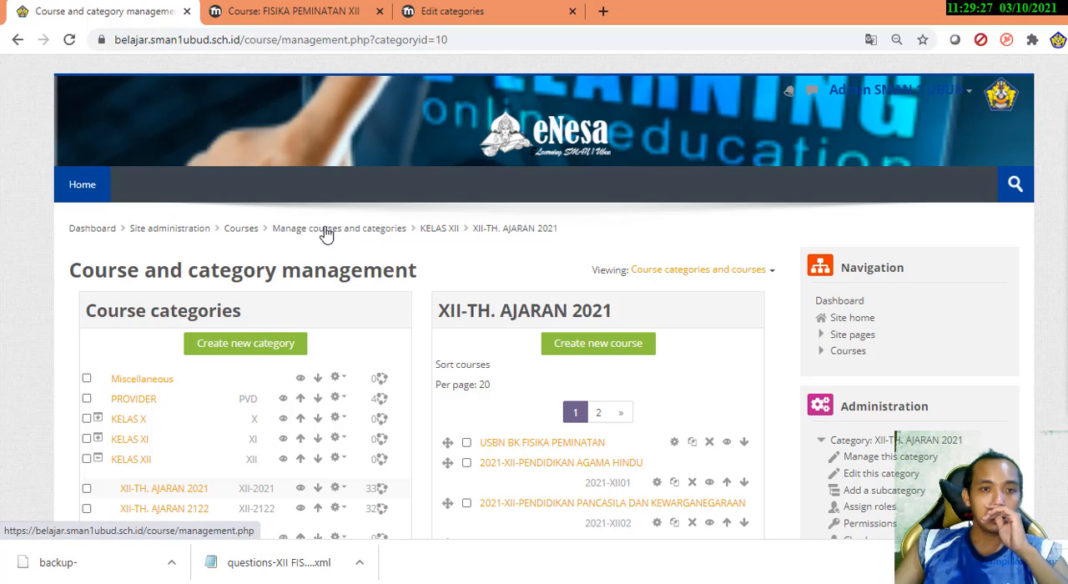
key(ctrl+plus)
key(ctrl+plus)
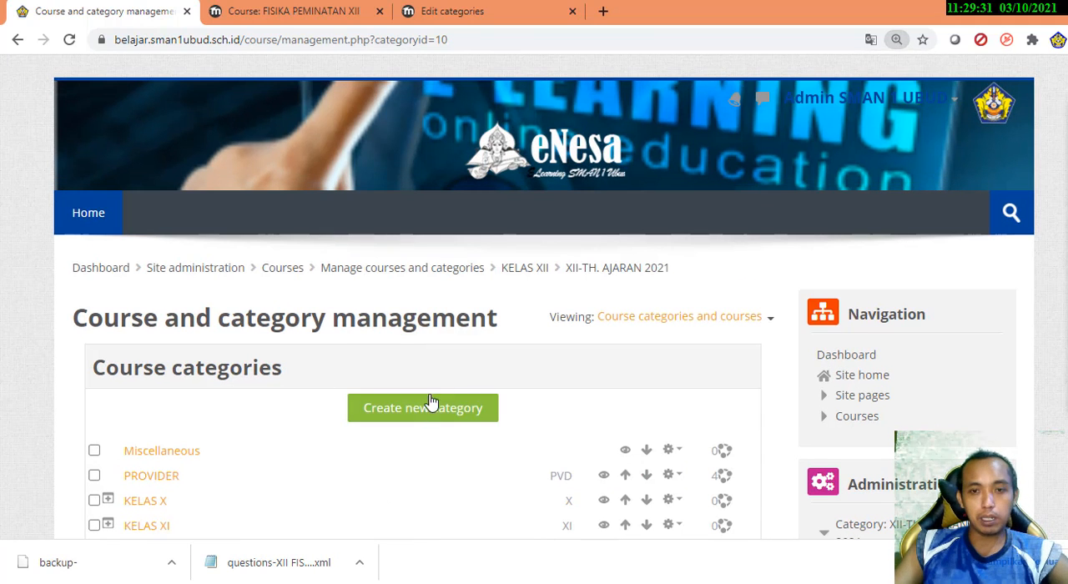
scroll(434, 393, down, 1)
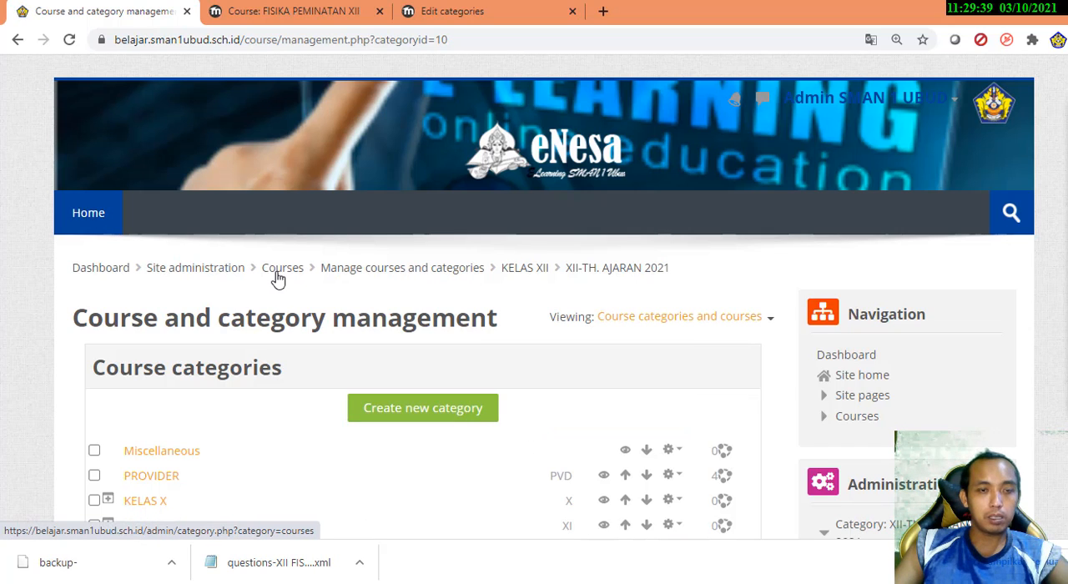
Go to the site's course list and expand KELAS XII and XII-TH. AJARAN 2021 in the navigation tree
scroll(200, 399, down, 1)
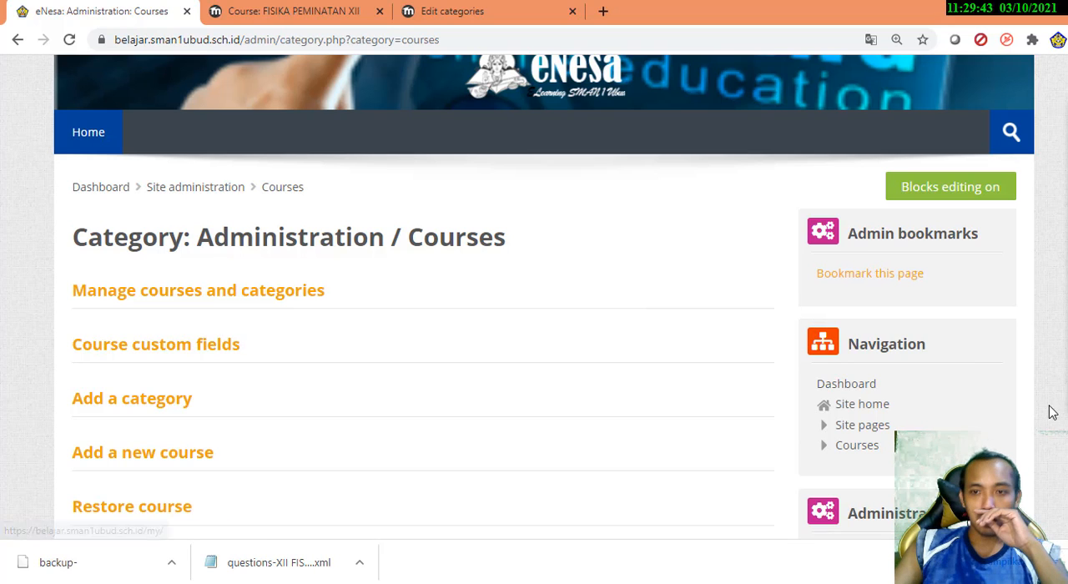
click(860, 447)
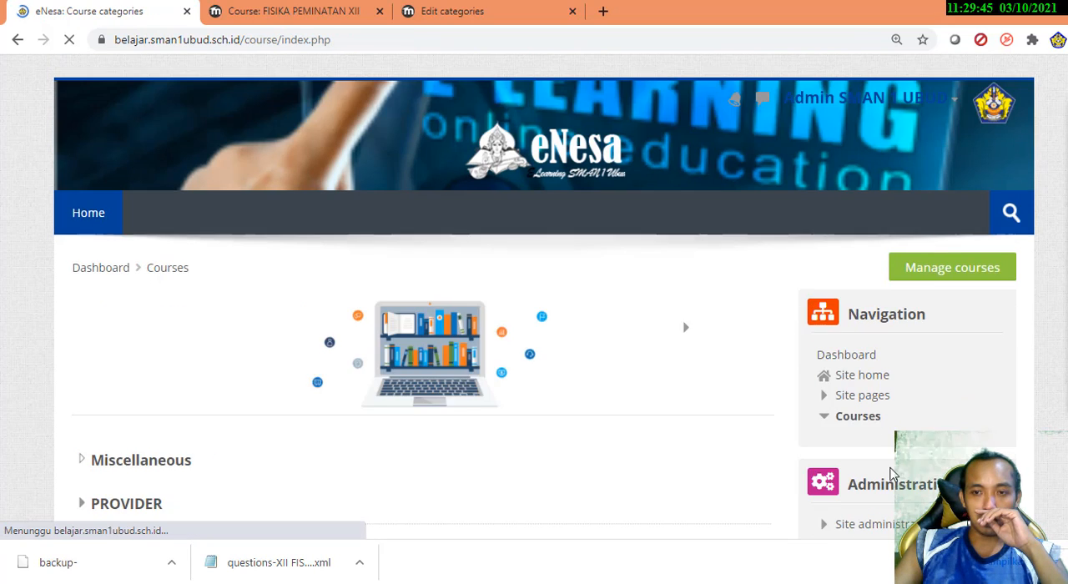
scroll(905, 409, down, 2)
click(886, 349)
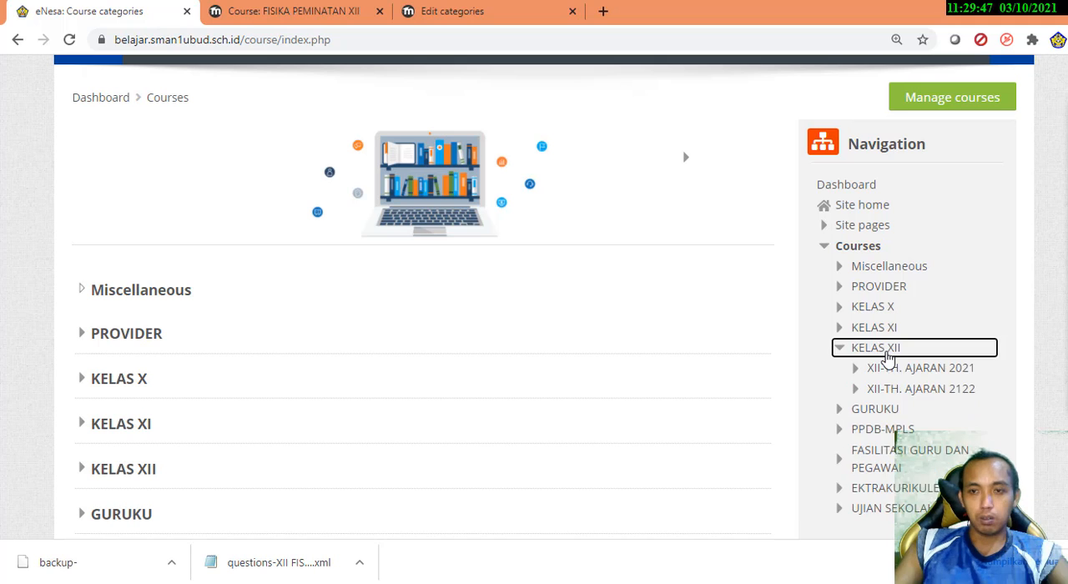
click(925, 370)
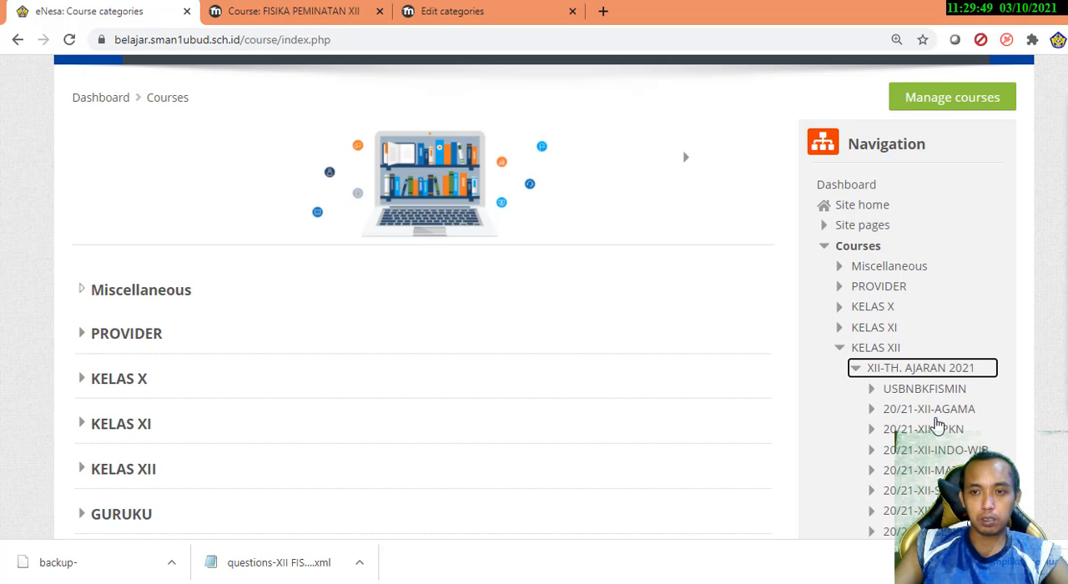
Open the 2021-XII-PEMINATAN FISIKA course from the XII-TH. AJARAN 2021 category under KELAS XII
scroll(941, 472, down, 1)
scroll(941, 469, down, 1)
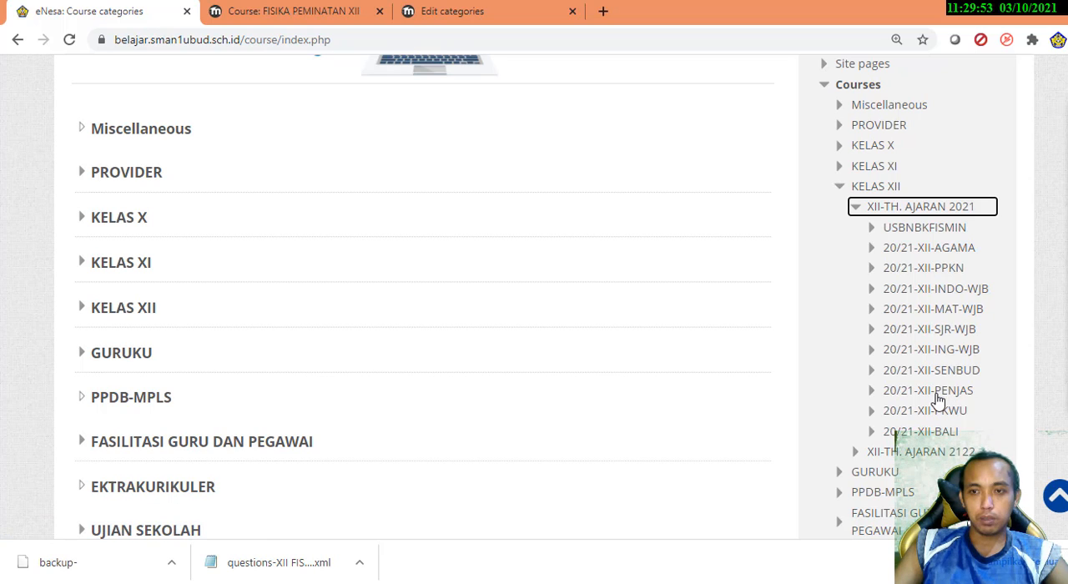
click(87, 310)
click(211, 354)
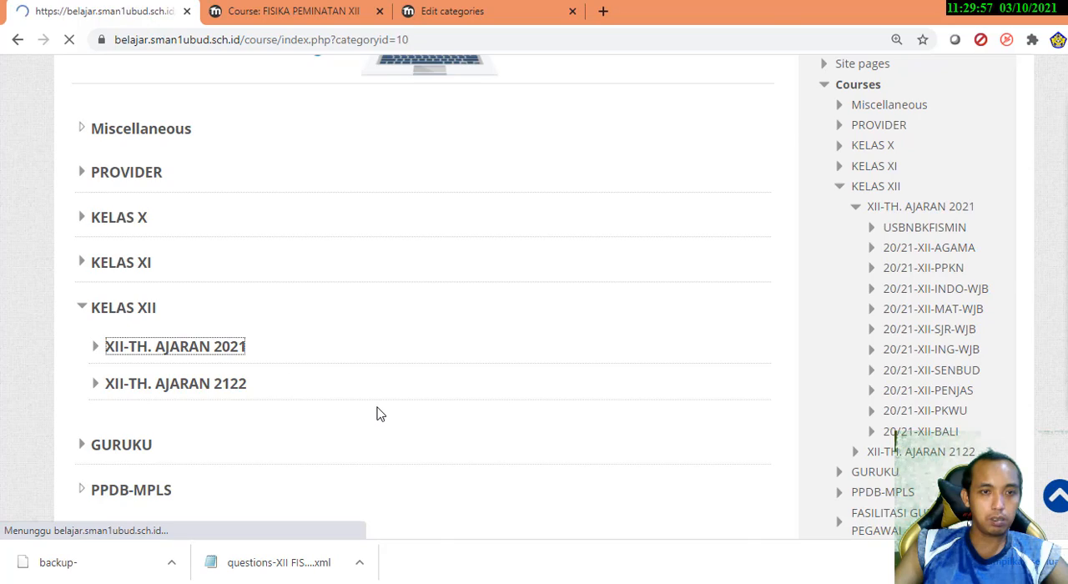
scroll(377, 412, down, 5)
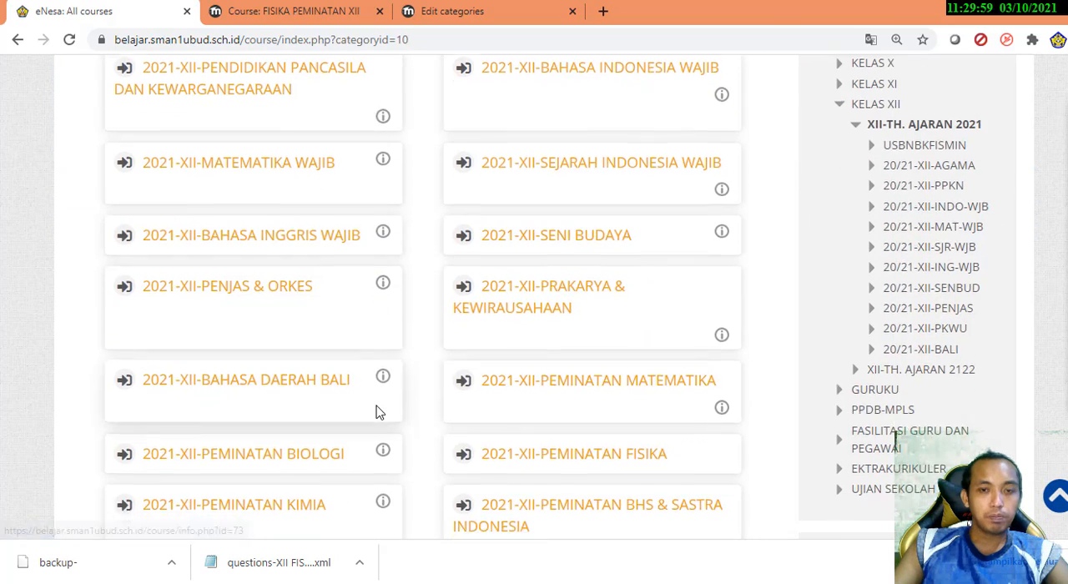
scroll(377, 412, down, 4)
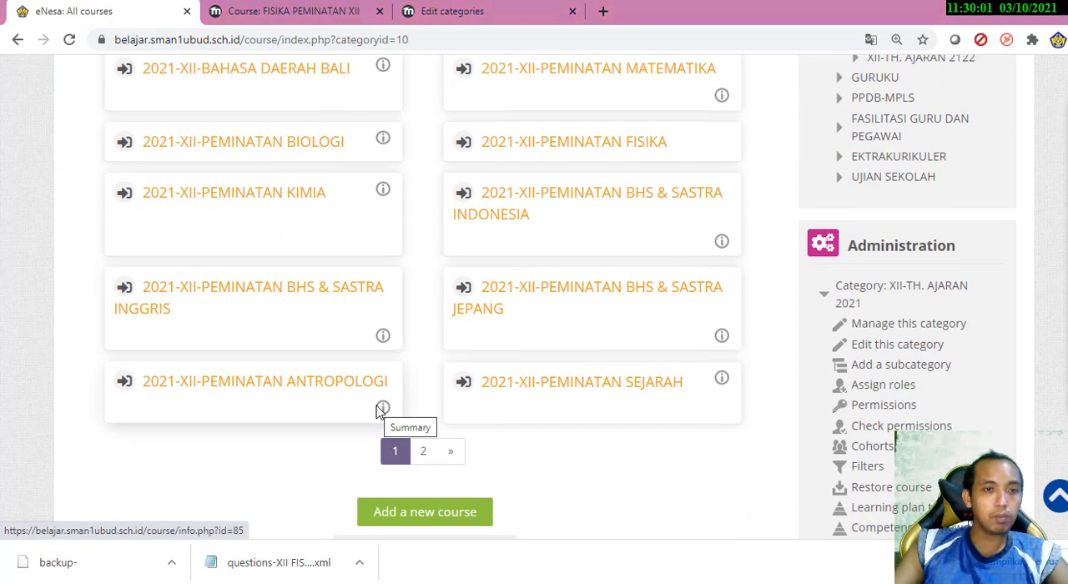
scroll(376, 413, up, 1)
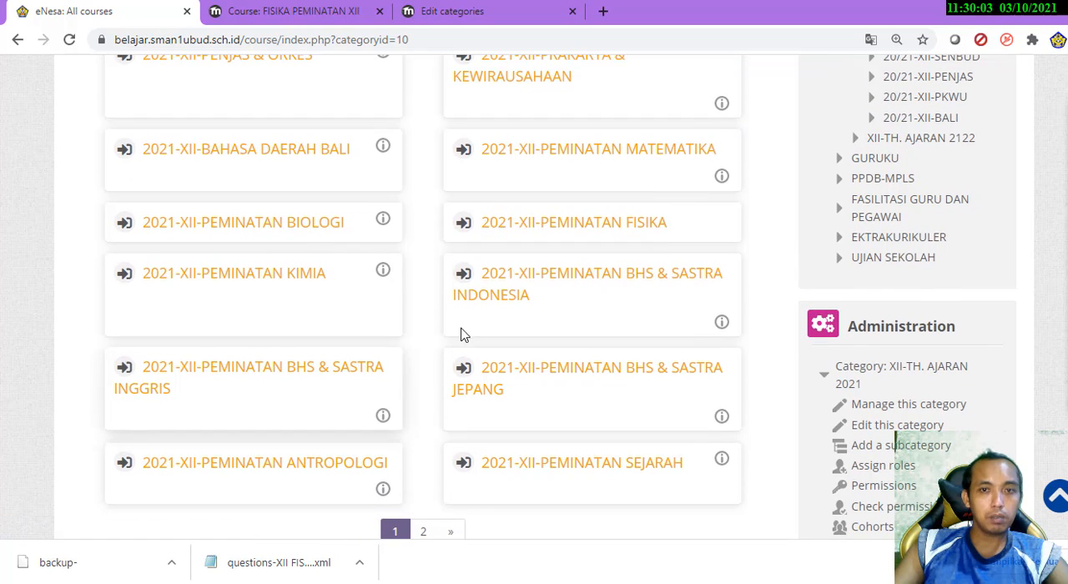
click(589, 223)
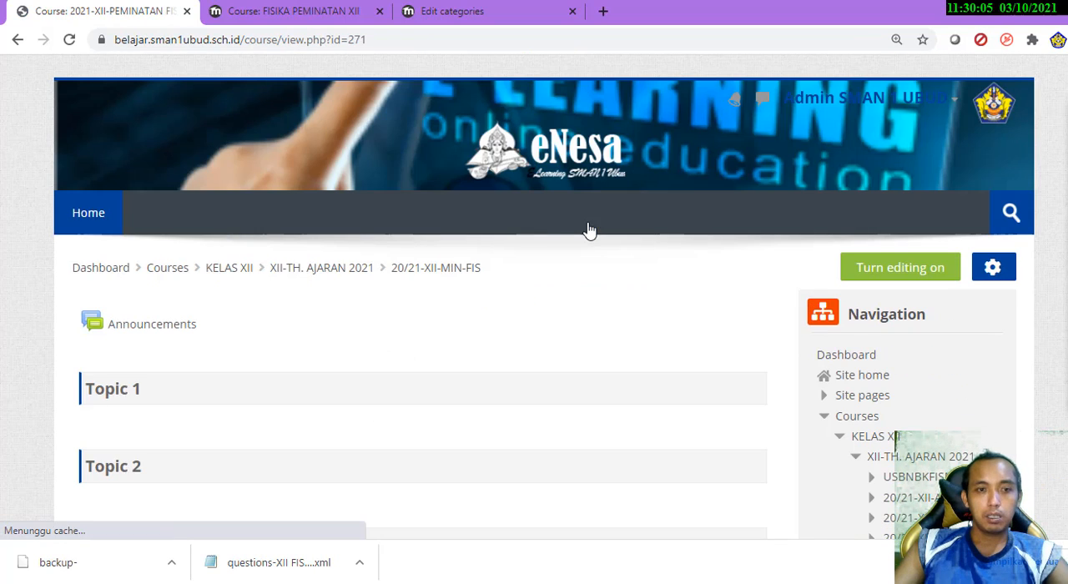
Look over the new course's topics and its course administration options
scroll(576, 442, down, 9)
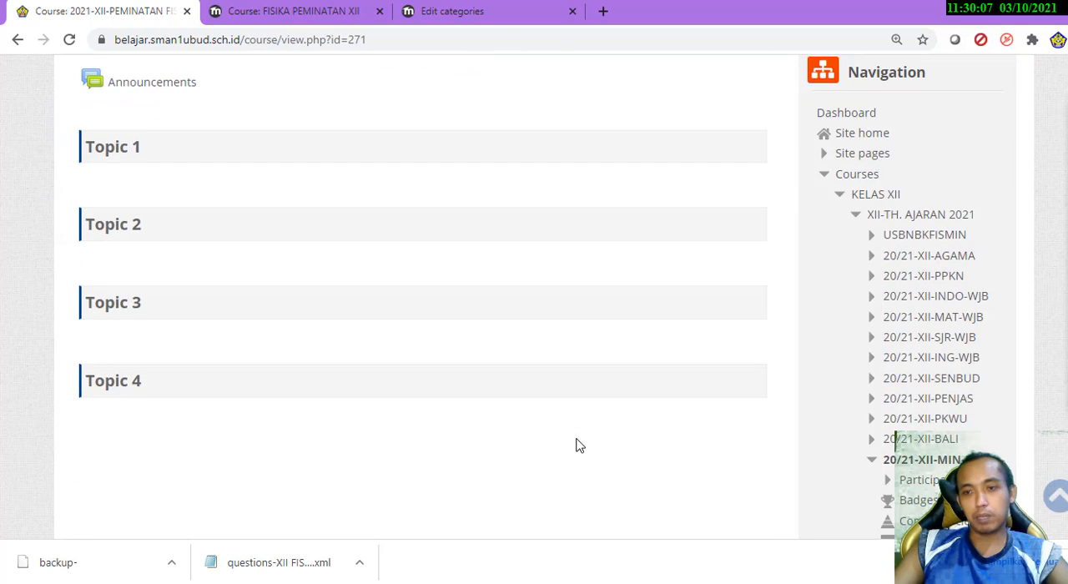
scroll(575, 444, down, 4)
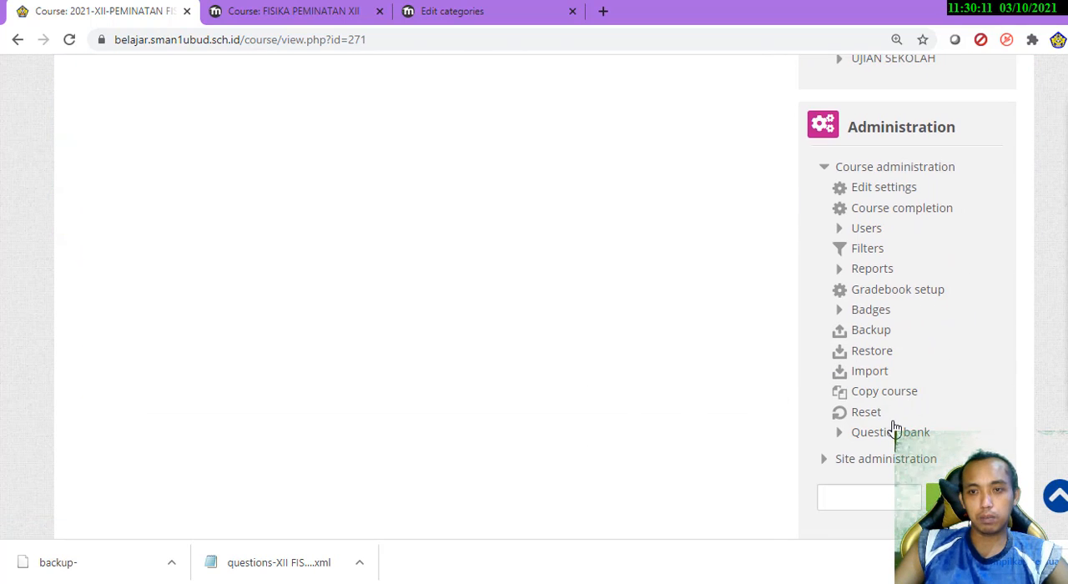
scroll(937, 350, up, 1)
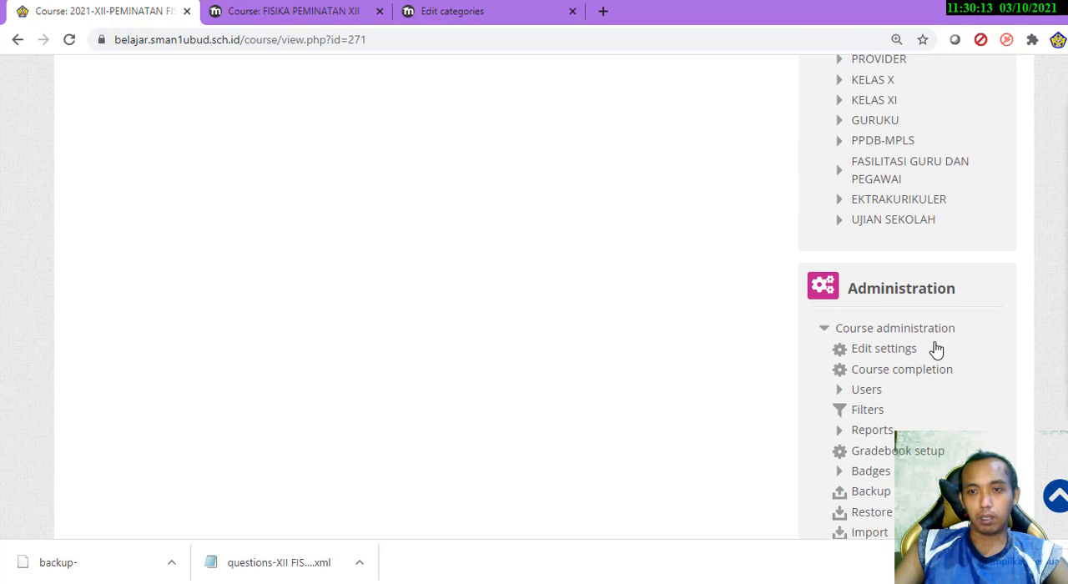
scroll(935, 281, down, 1)
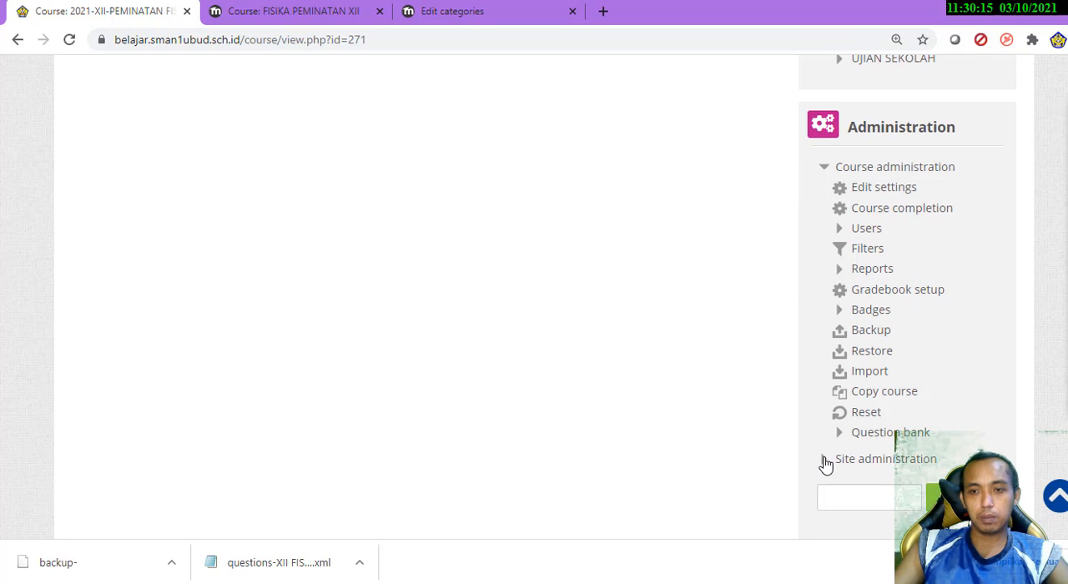
Examine the course and backup options under Site administration, expanding Courses and Backups and collapsing Backups again
scroll(656, 408, down, 5)
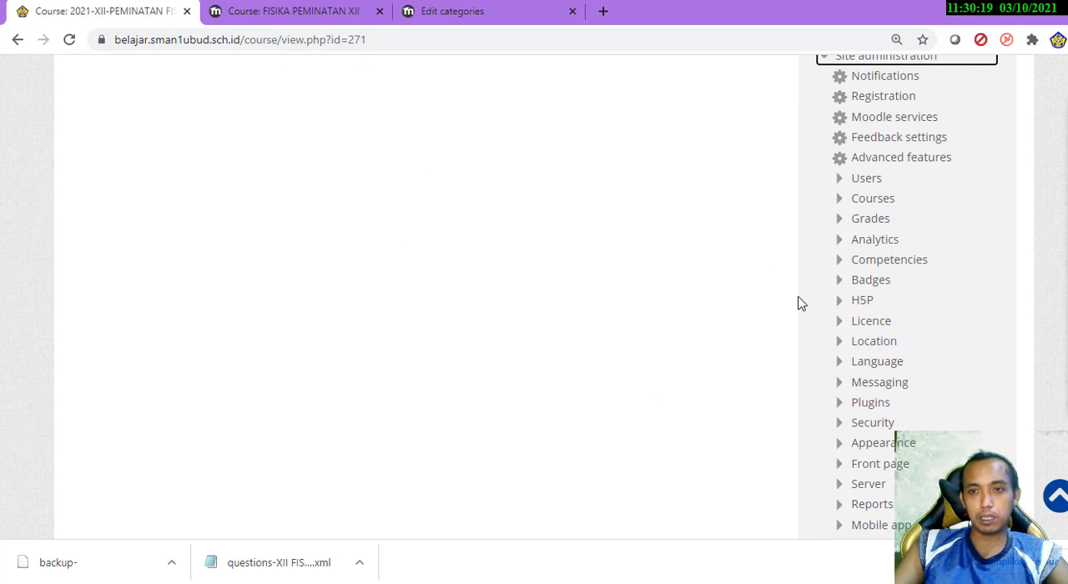
click(848, 204)
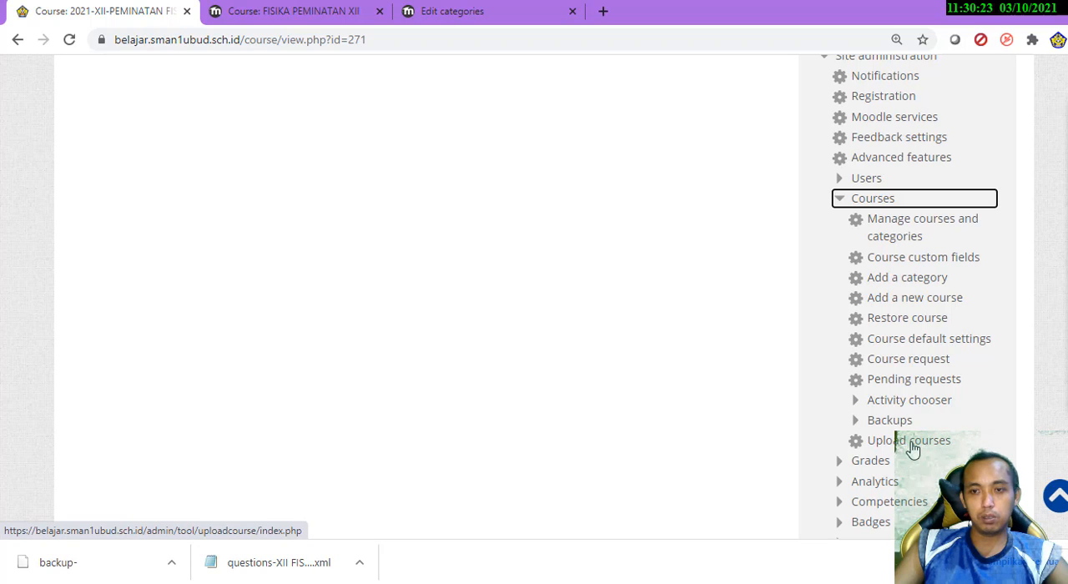
click(856, 422)
scroll(918, 468, down, 1)
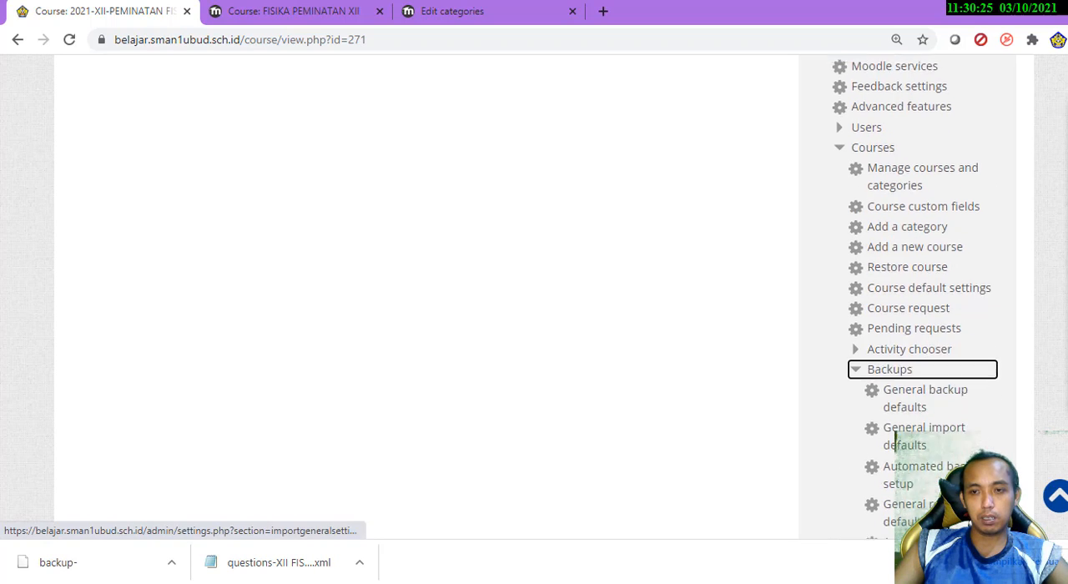
click(855, 340)
scroll(803, 380, down, 2)
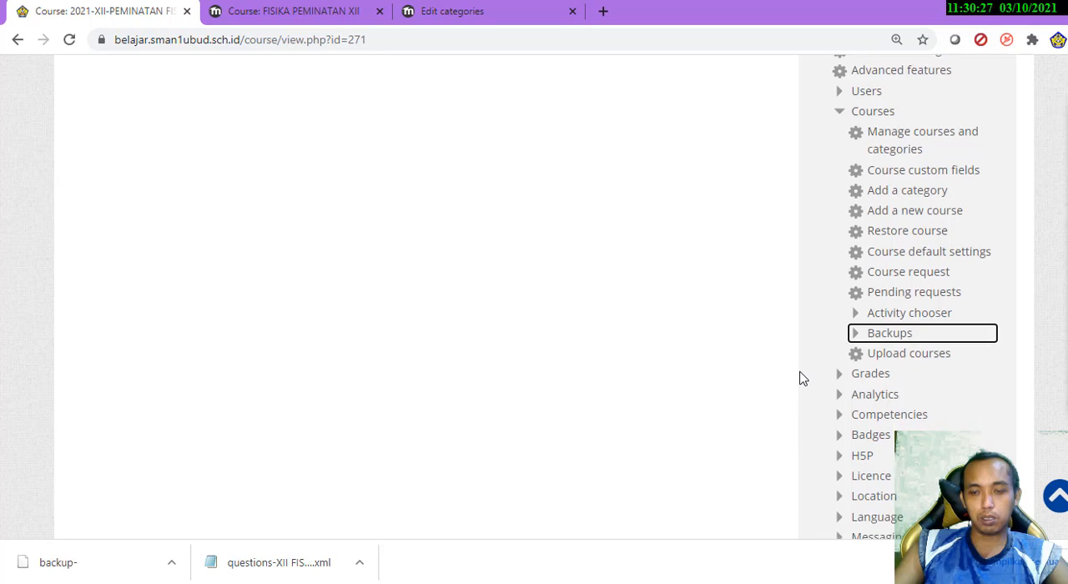
Return to the Course administration options of the course and bring up the screen annotation tools
scroll(801, 377, up, 4)
scroll(800, 378, up, 2)
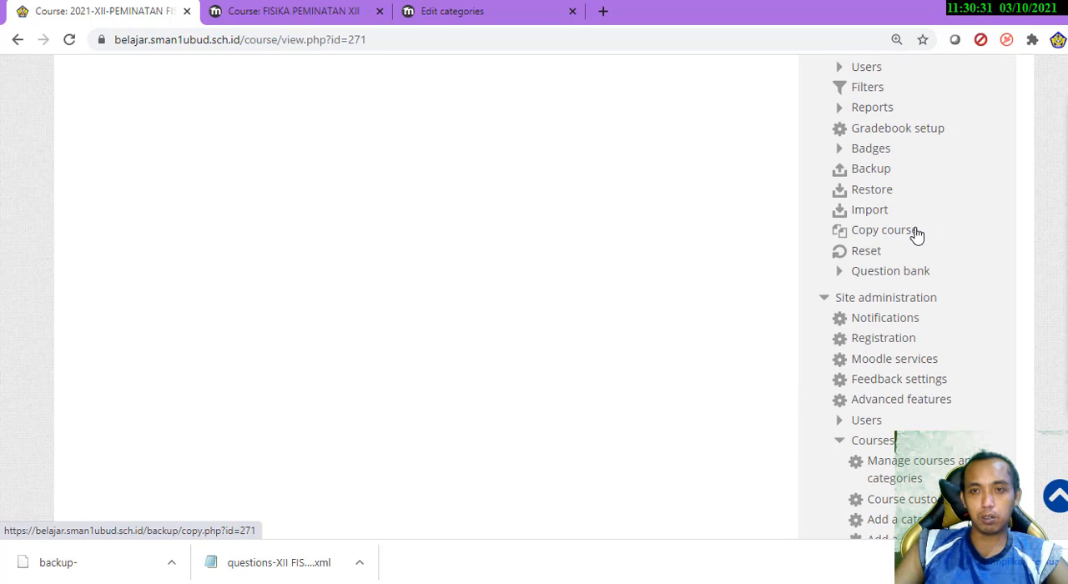
scroll(915, 200, up, 2)
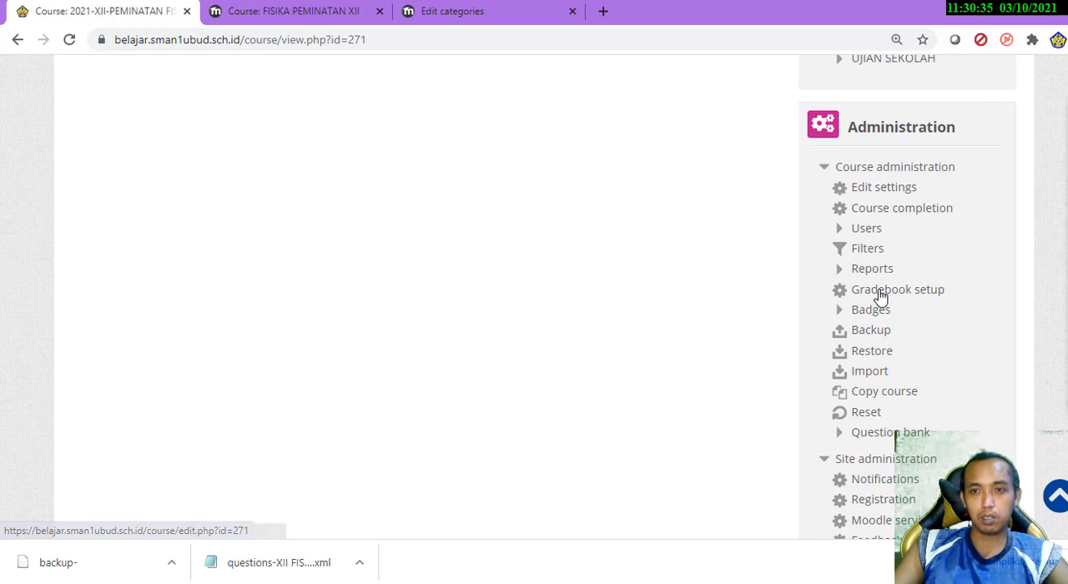
click(1066, 158)
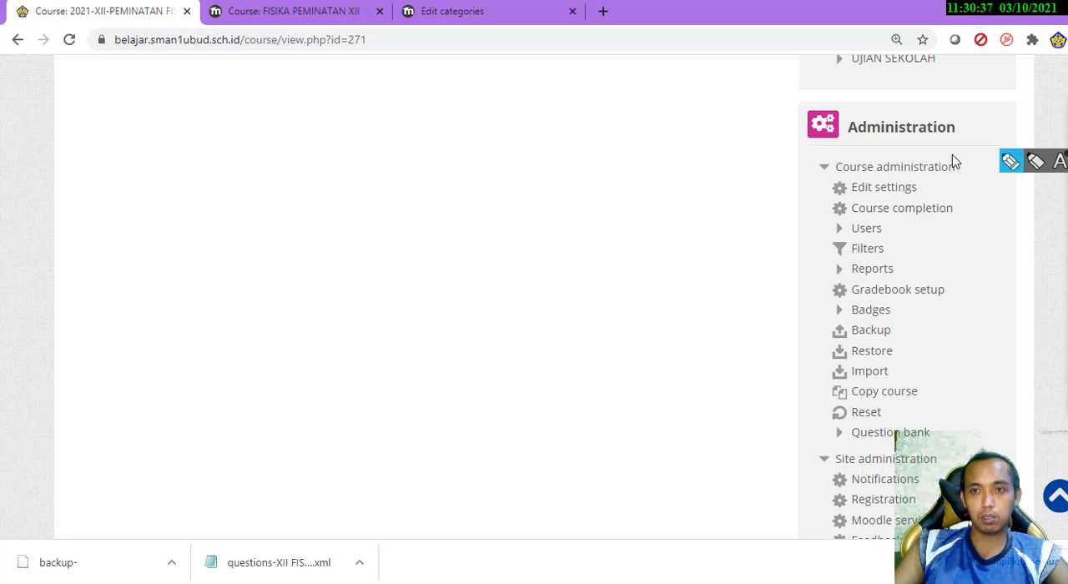
Circle the Course administration heading with the annotation pen and undo the mark
click(1011, 162)
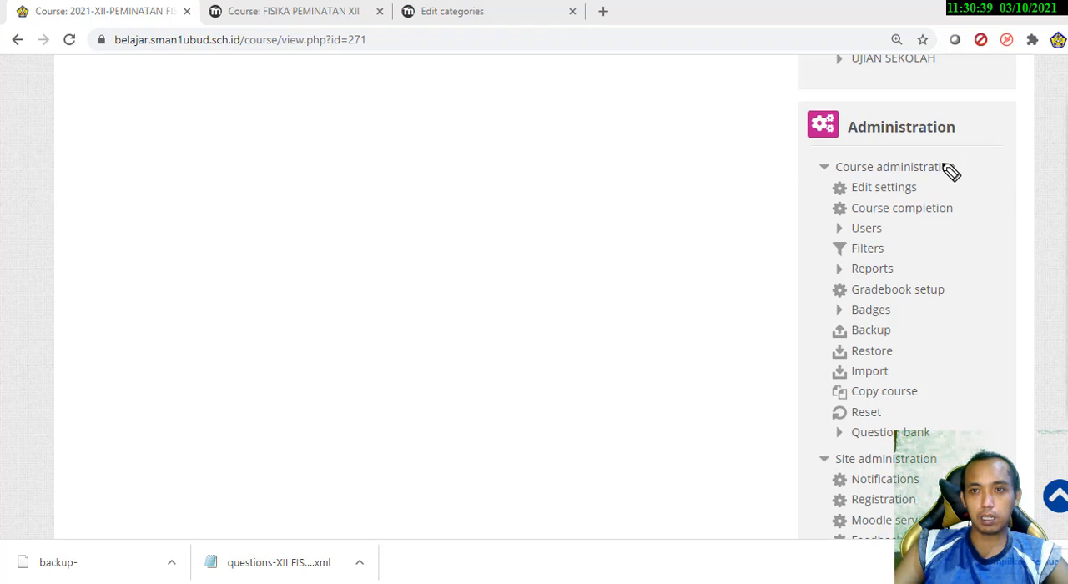
mouse_move(974, 166)
mouse_down()
mouse_move(749, 167)
mouse_move(863, 179)
mouse_move(969, 158)
mouse_up()
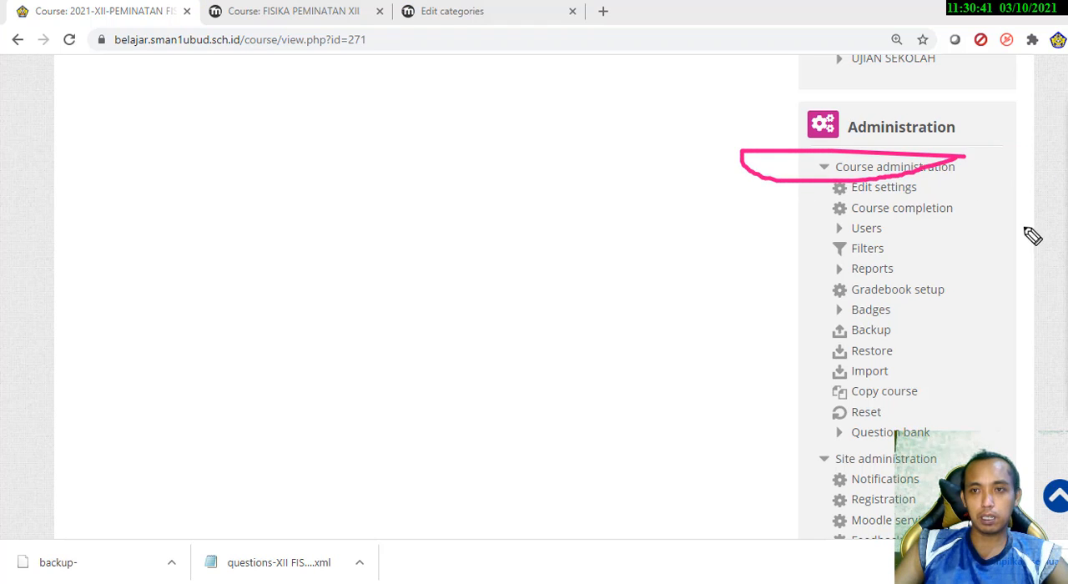
key(ctrl+z)
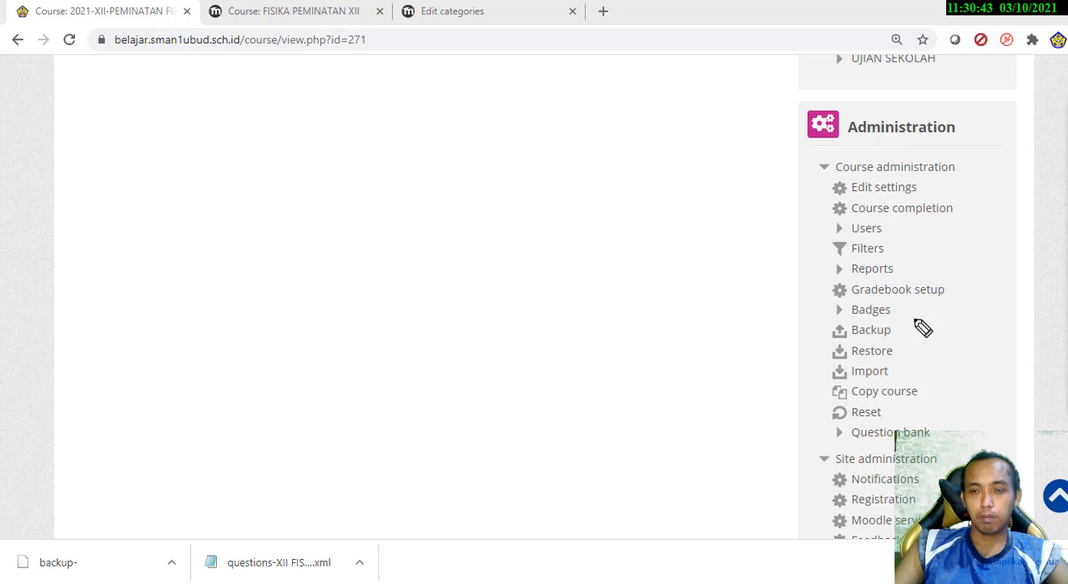
click(873, 353)
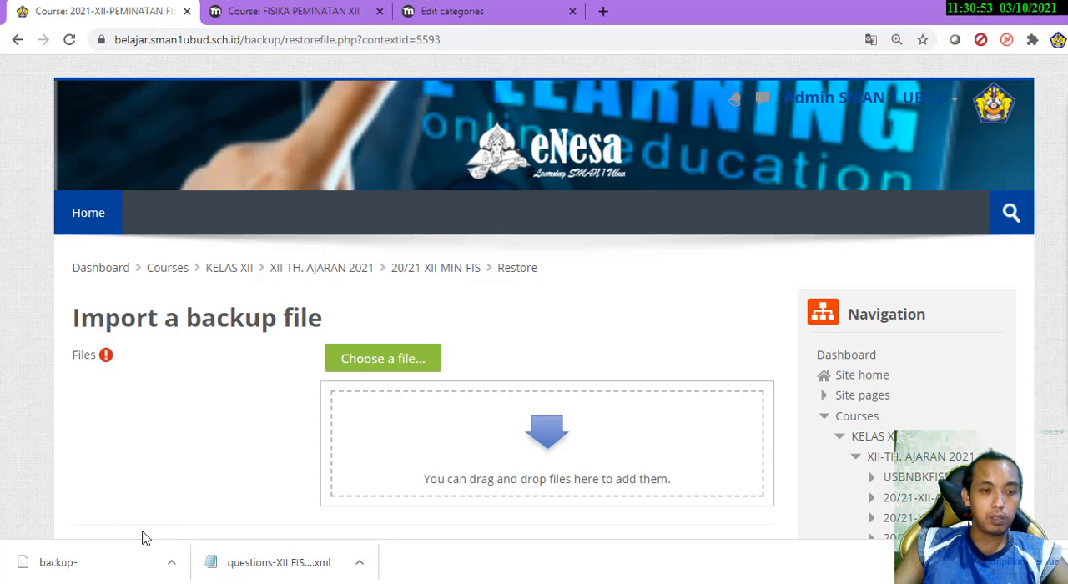
click(215, 582)
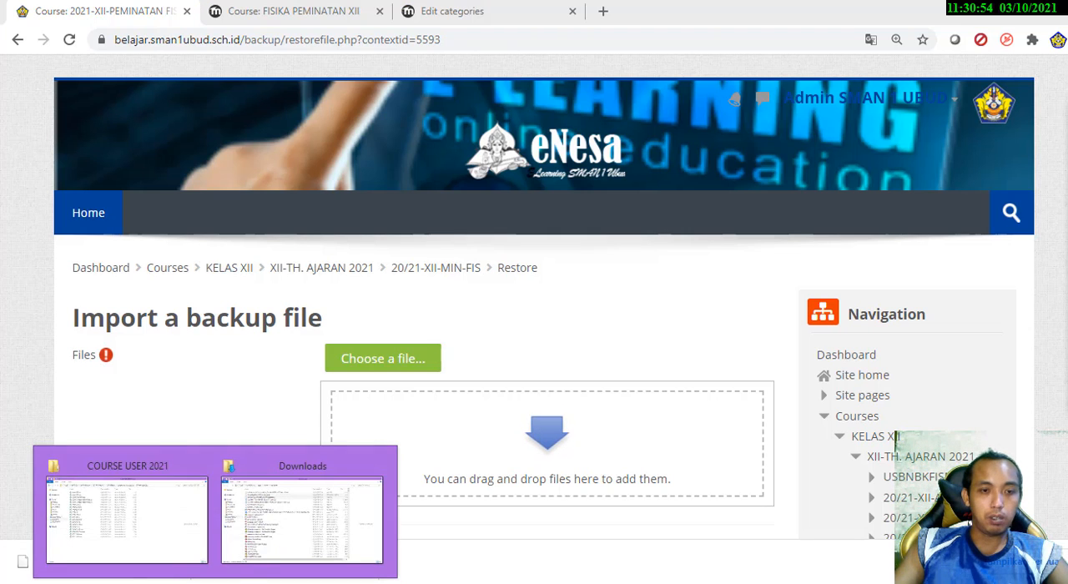
click(259, 558)
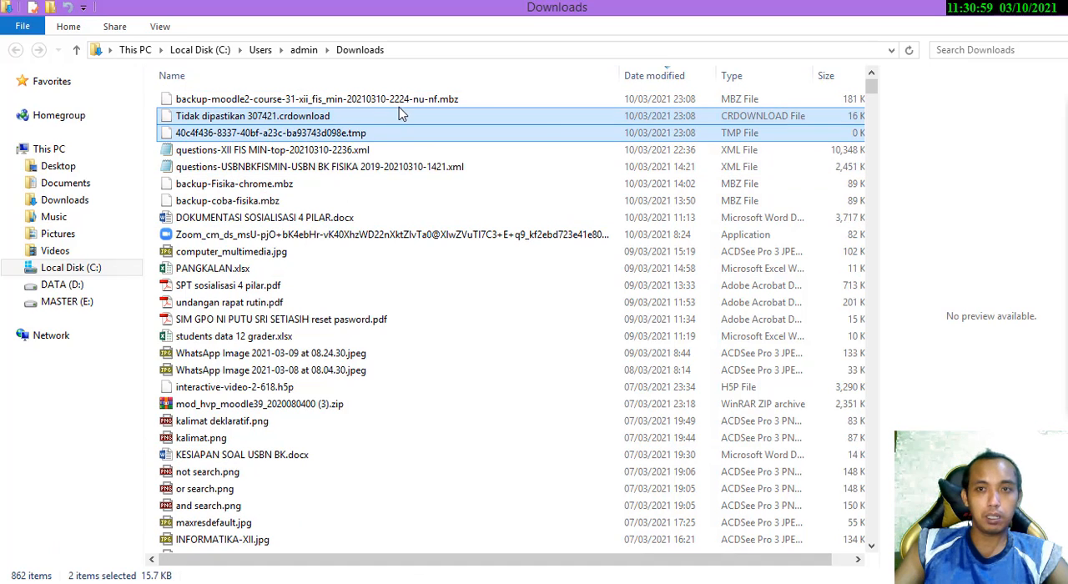
click(359, 99)
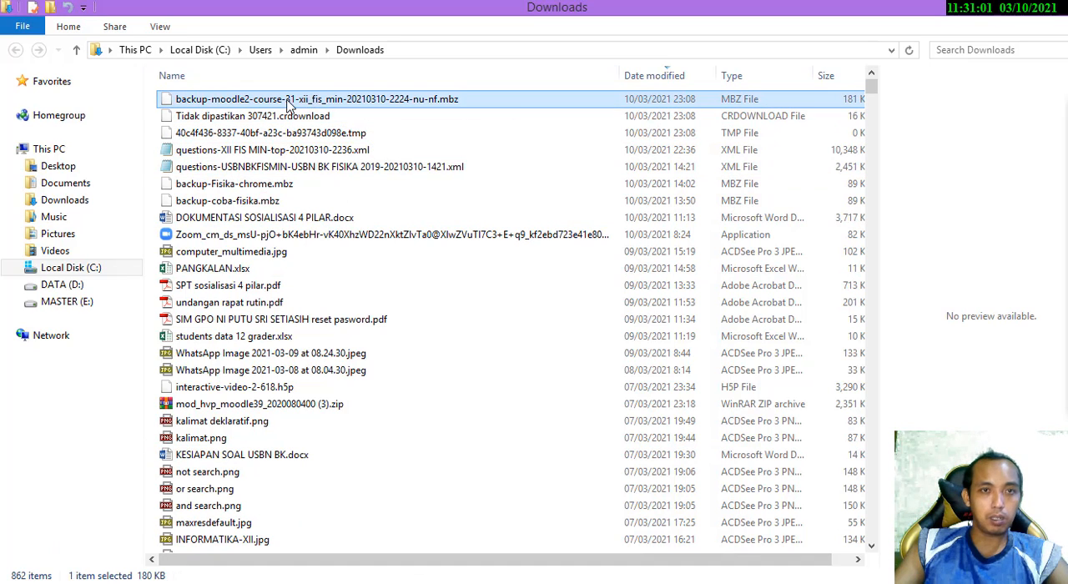
drag(288, 102, 459, 450)
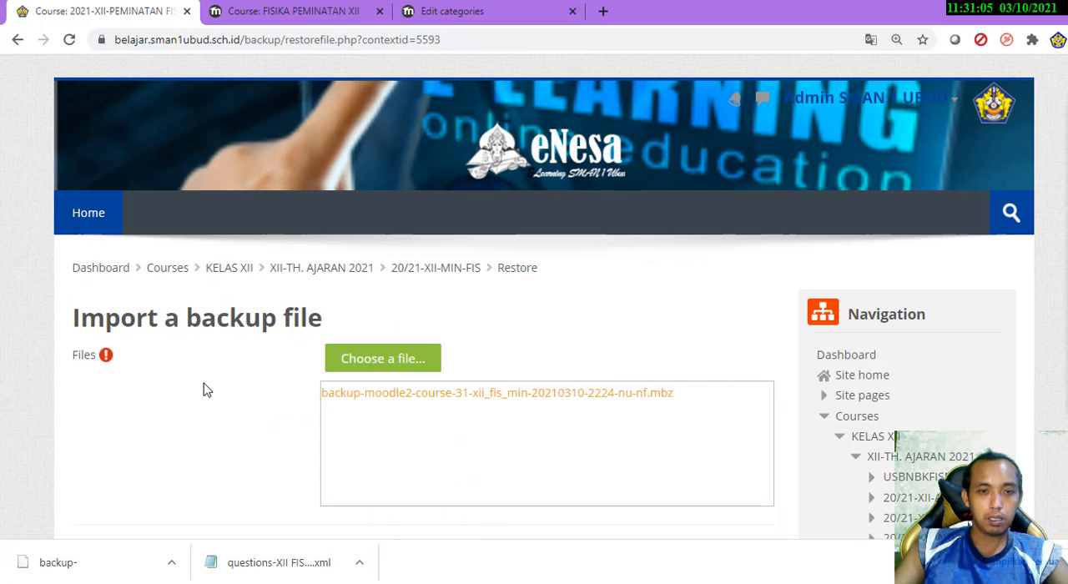
Start restoring the uploaded backup file
scroll(207, 390, down, 4)
scroll(200, 394, down, 2)
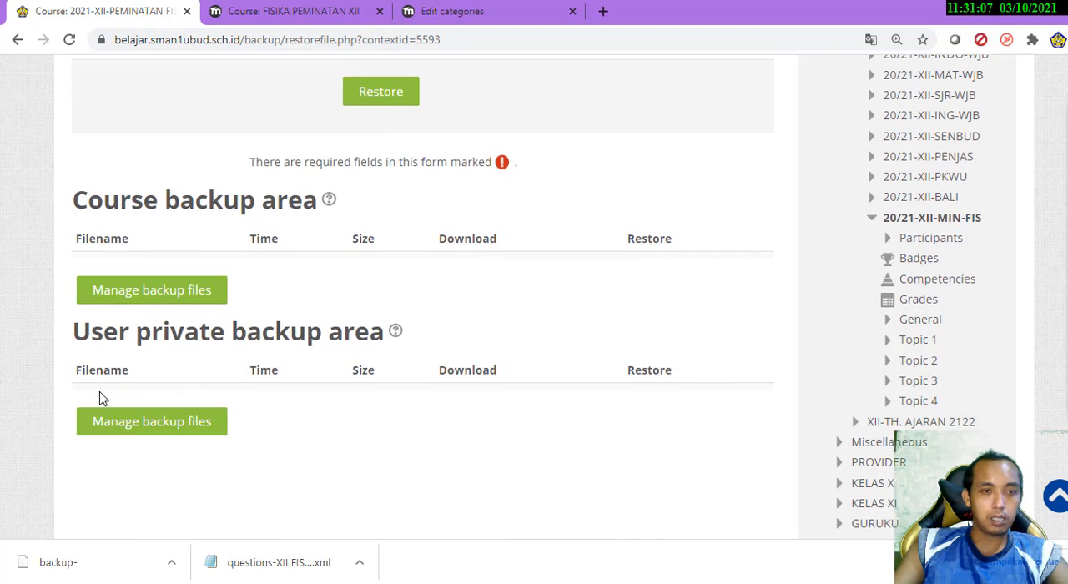
scroll(305, 309, up, 3)
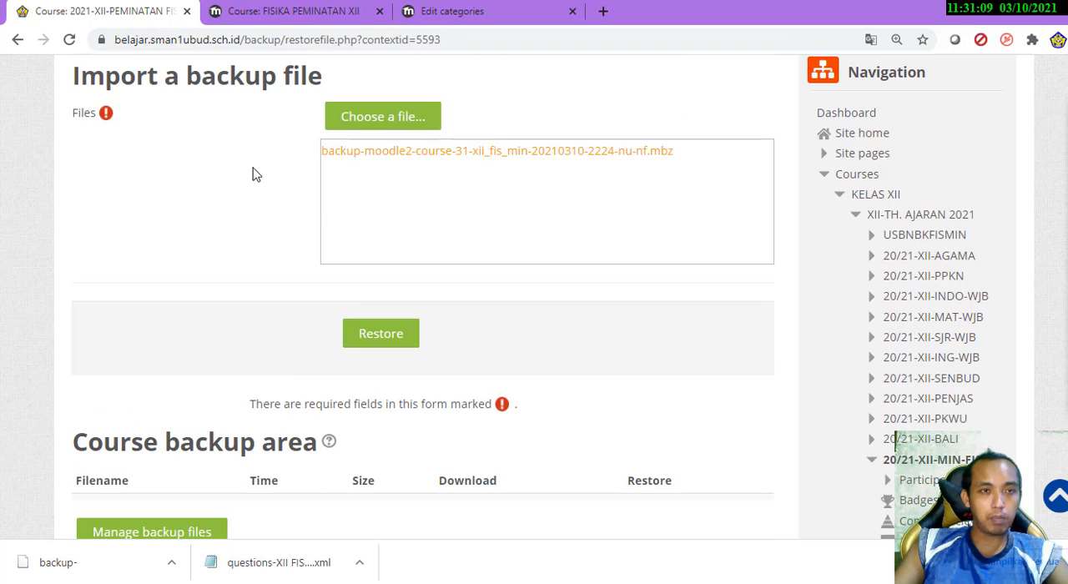
click(376, 337)
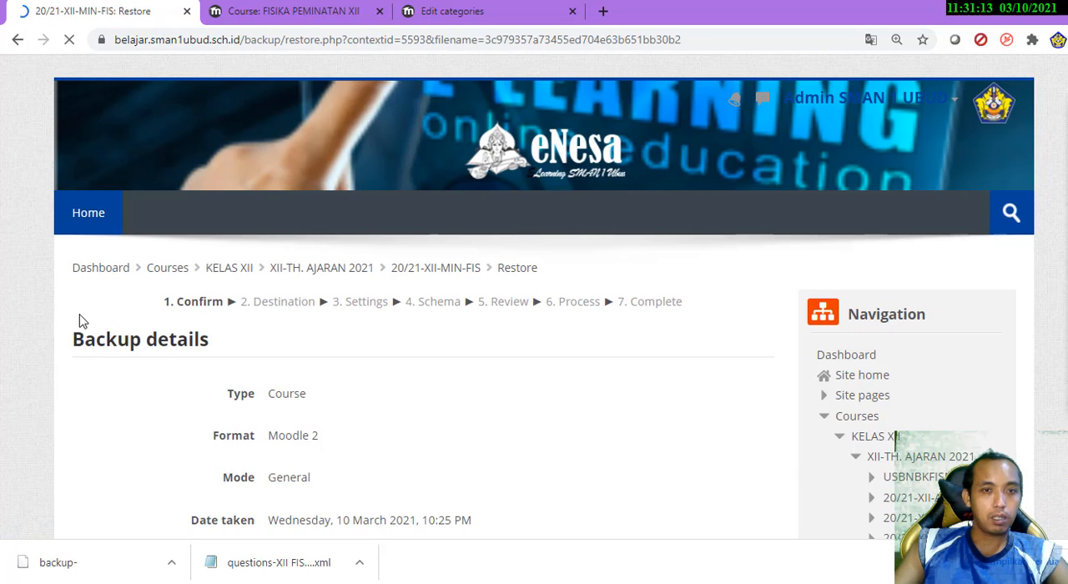
Review the backup details, course details and included sections, and continue to the Destination stage
scroll(80, 321, down, 2)
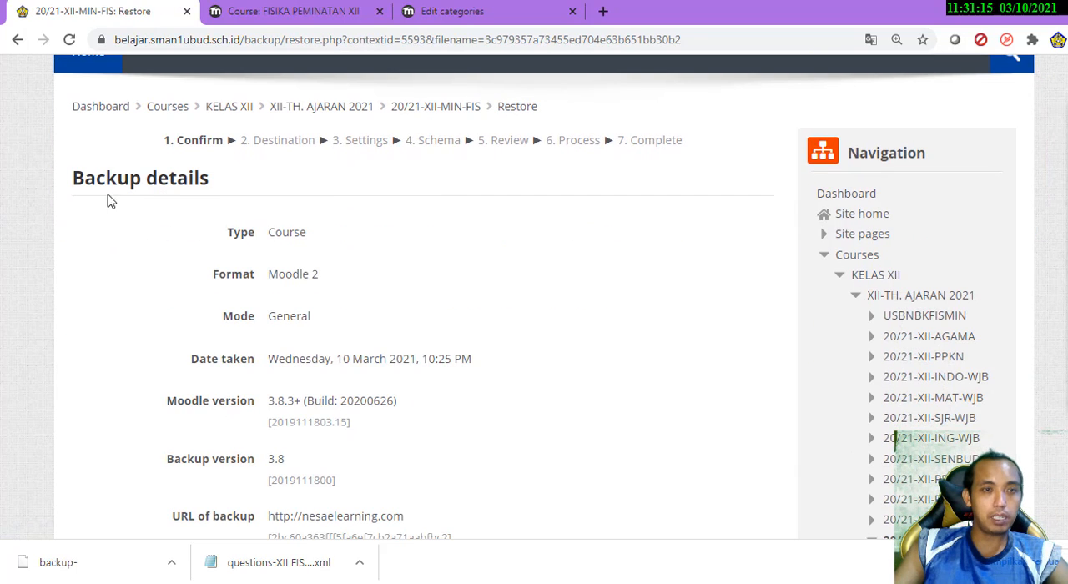
scroll(96, 229, down, 12)
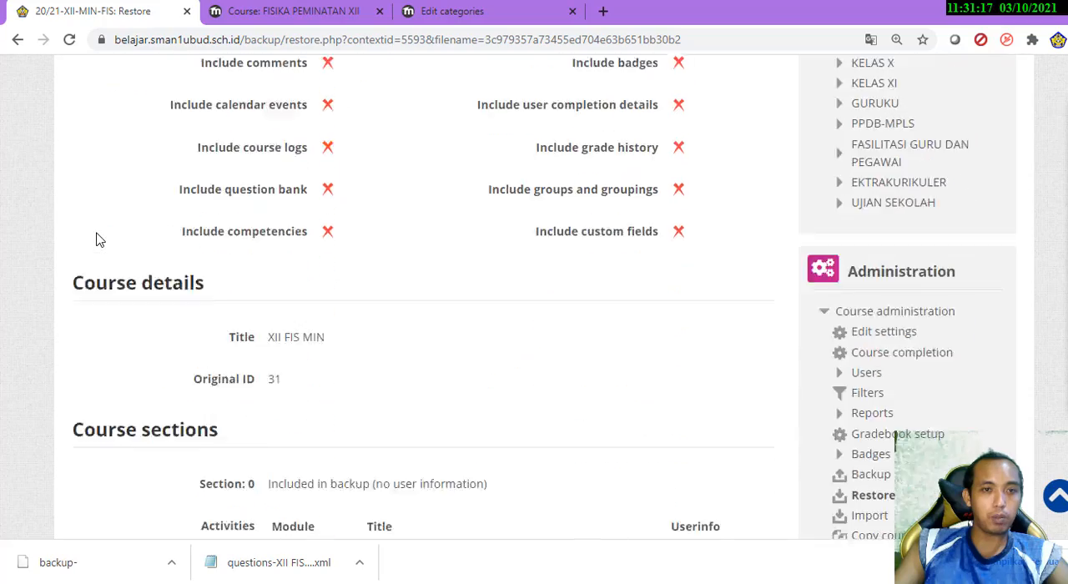
scroll(96, 241, down, 15)
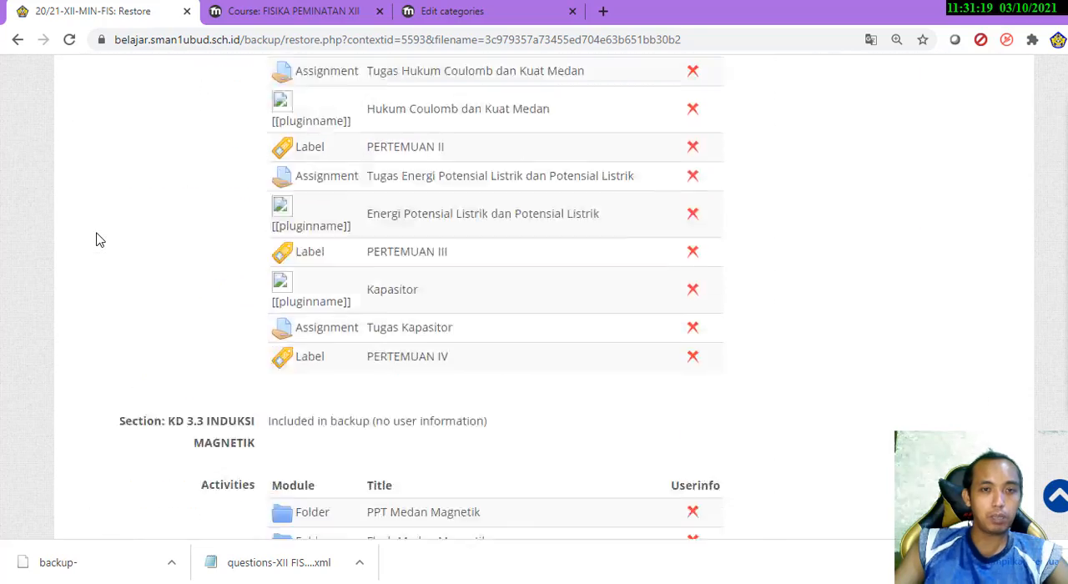
scroll(96, 240, down, 15)
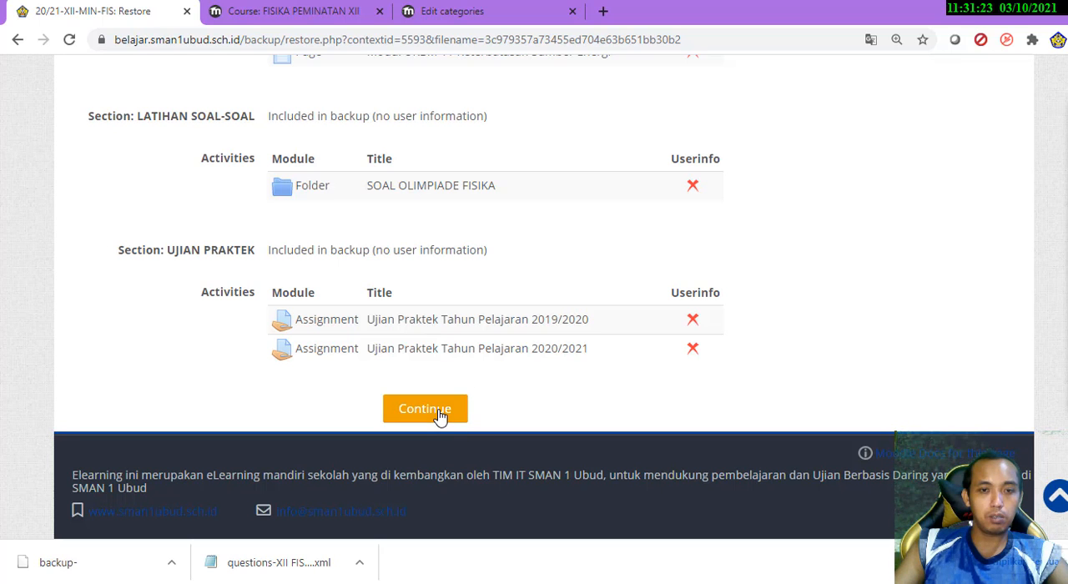
Look through the restore destination options, from Restore as a new course down to Restore into this course
scroll(28, 383, down, 2)
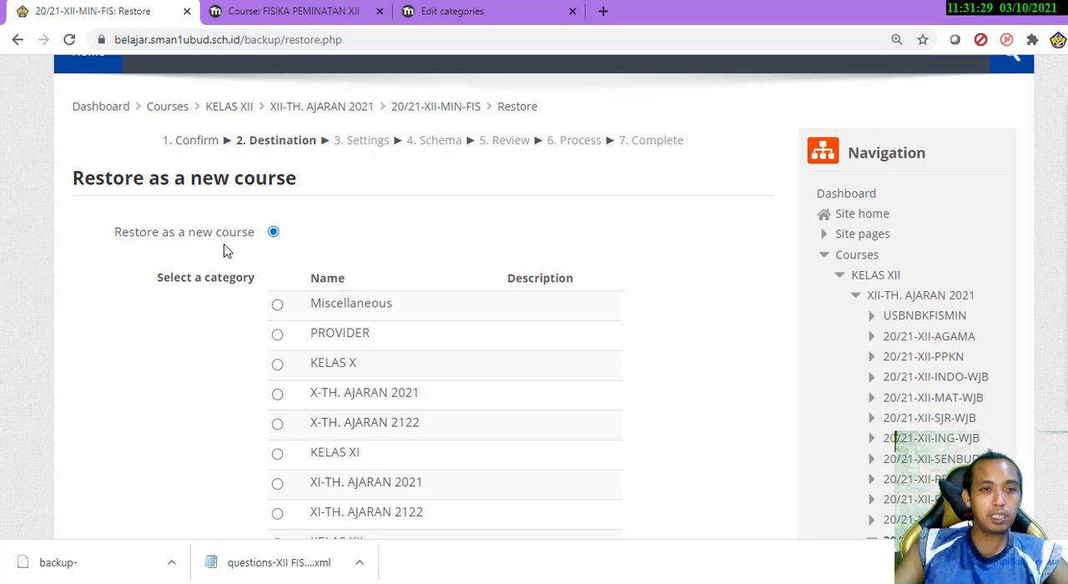
scroll(196, 284, down, 6)
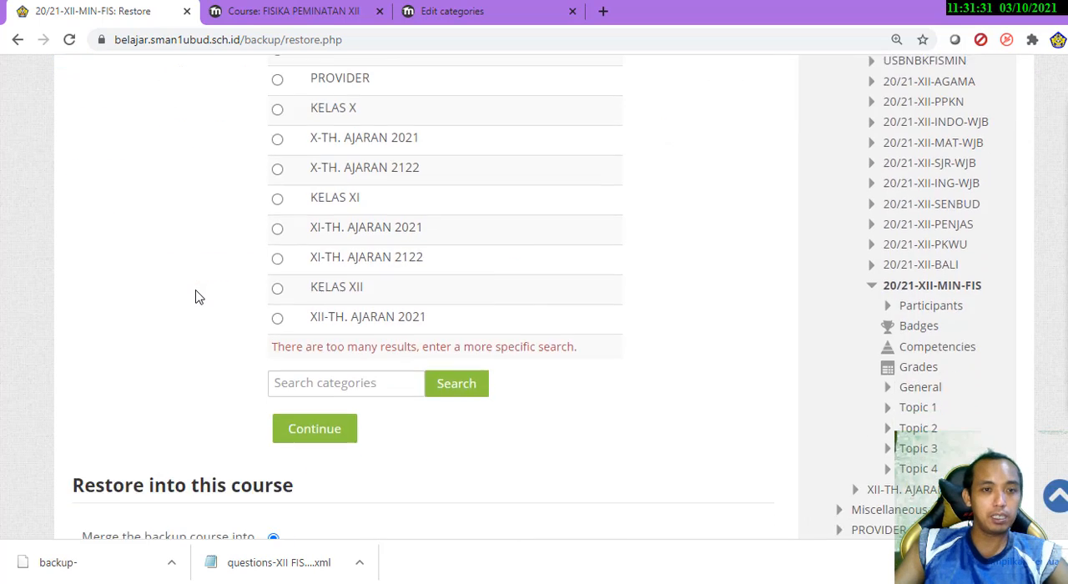
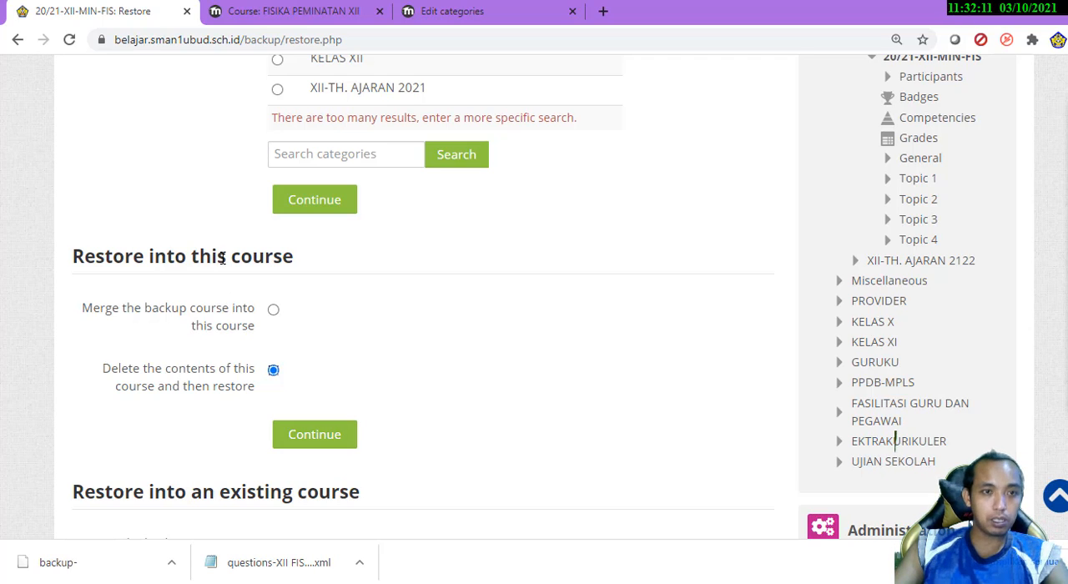
Compare the destination options and continue restoring into this course with its existing contents deleted first
scroll(383, 325, up, 8)
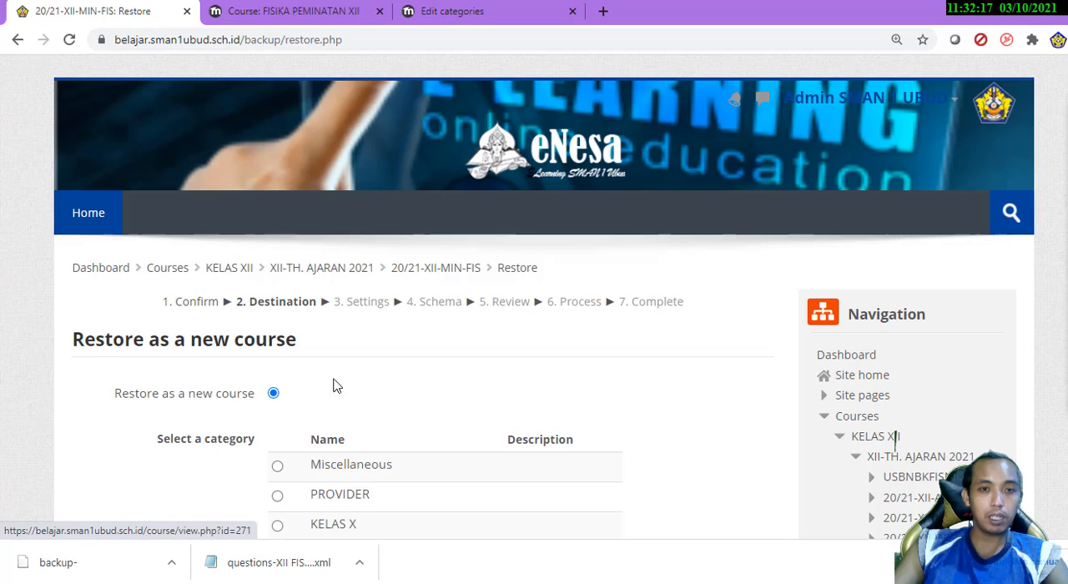
scroll(308, 412, down, 12)
scroll(307, 412, down, 5)
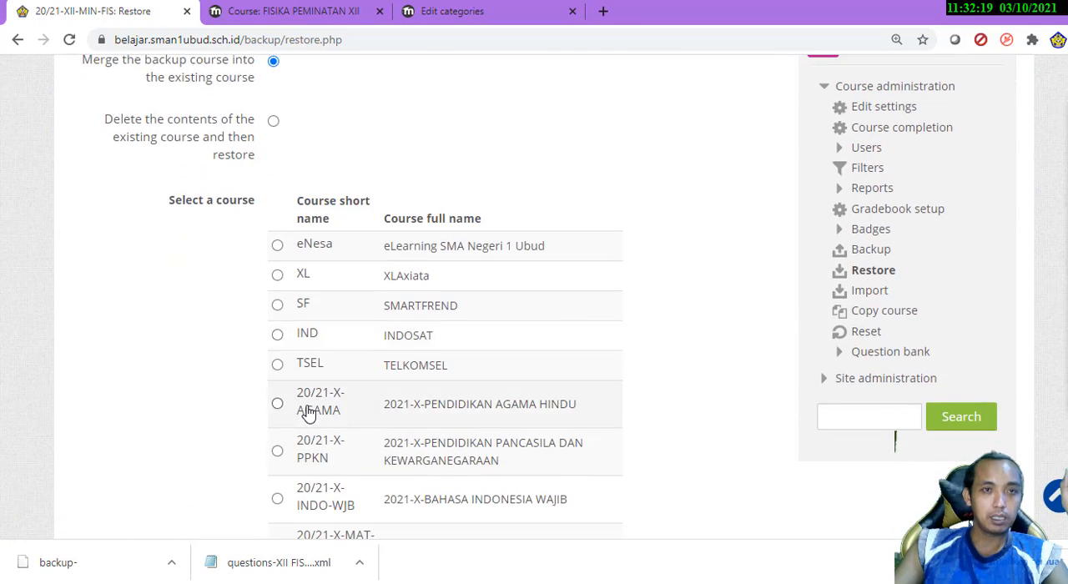
scroll(308, 414, up, 5)
scroll(308, 413, up, 5)
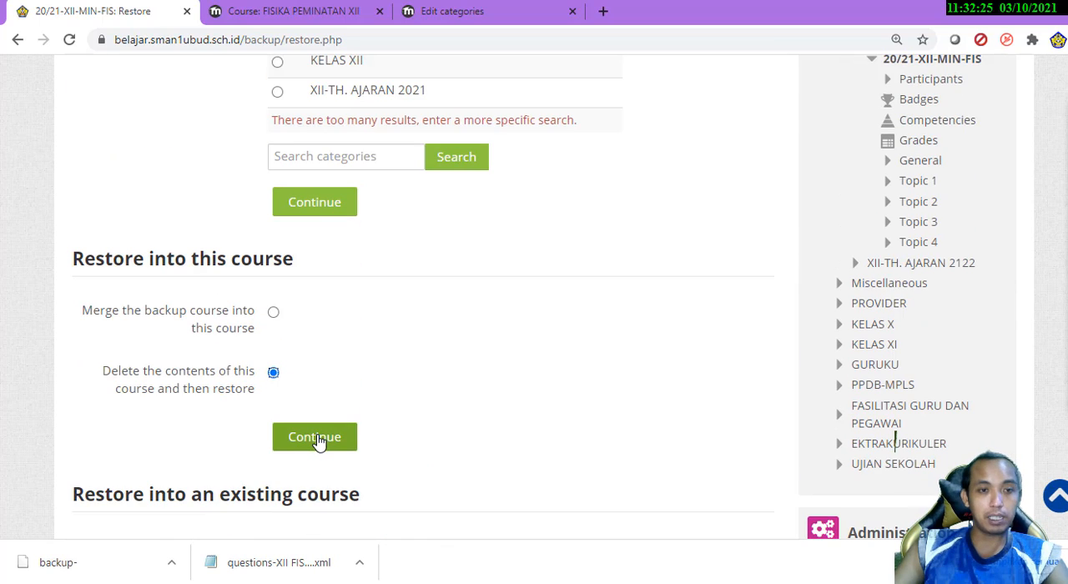
click(315, 439)
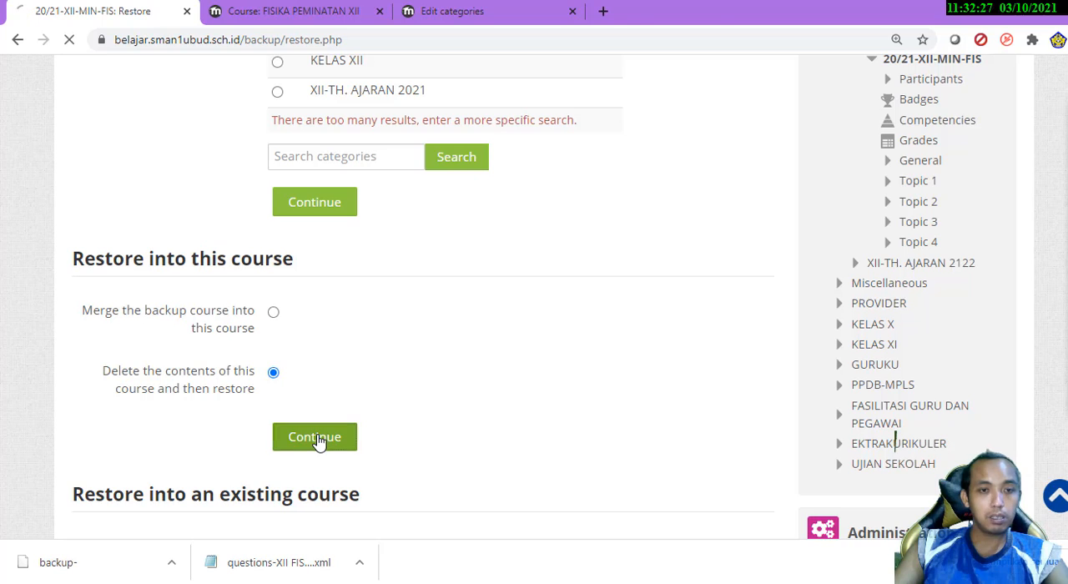
Review the restore settings, keeping activities and resources included, and continue to the Schema stage
scroll(458, 421, down, 3)
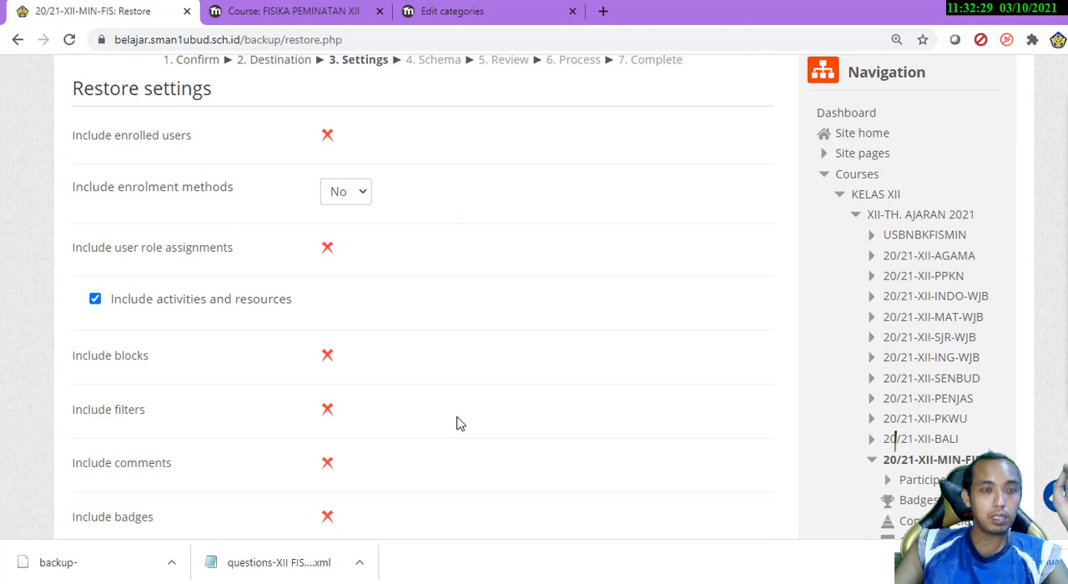
scroll(458, 424, up, 2)
scroll(458, 424, down, 2)
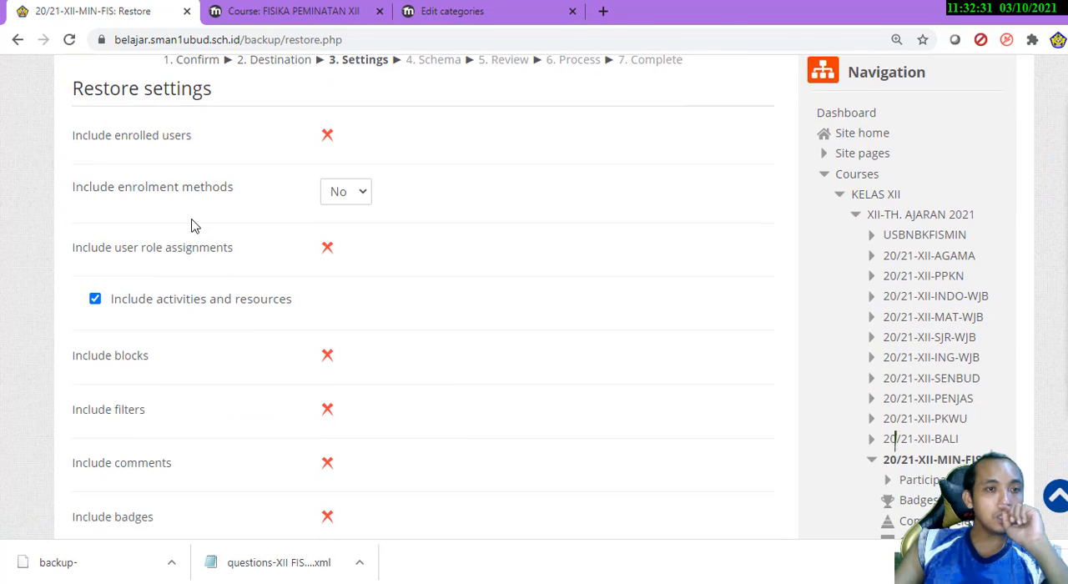
scroll(191, 225, down, 3)
scroll(207, 230, up, 2)
scroll(317, 369, down, 10)
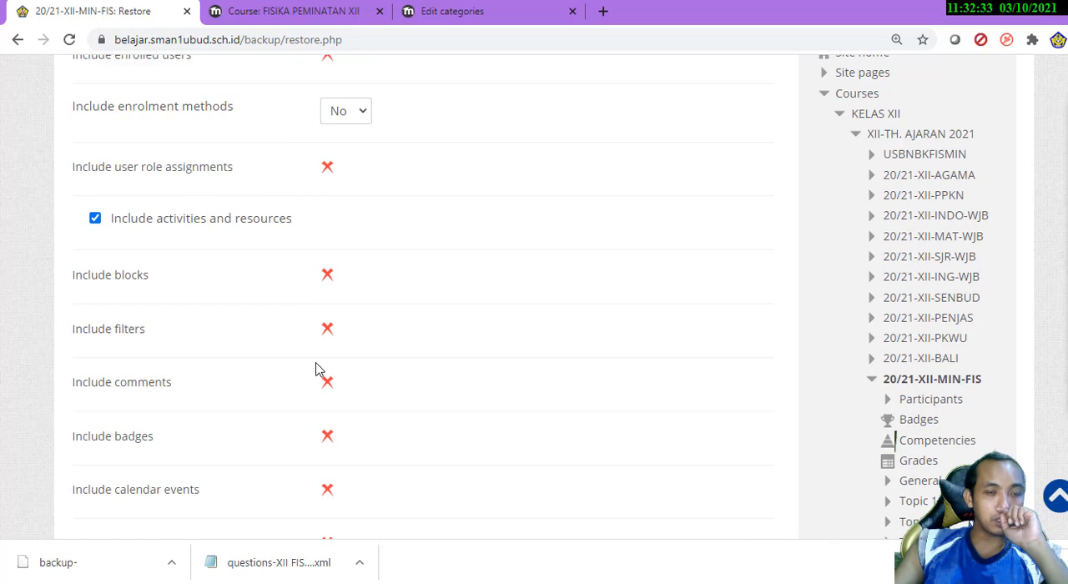
scroll(315, 367, up, 4)
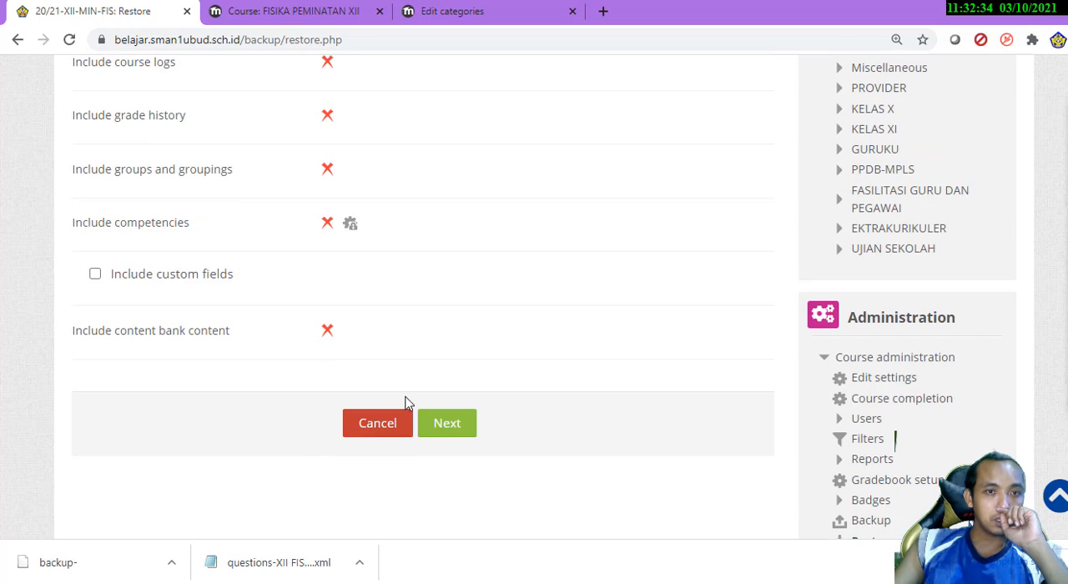
click(436, 429)
Try setting Overwrite course configuration to Yes to make the course name editable, and return it to No
scroll(3, 339, down, 2)
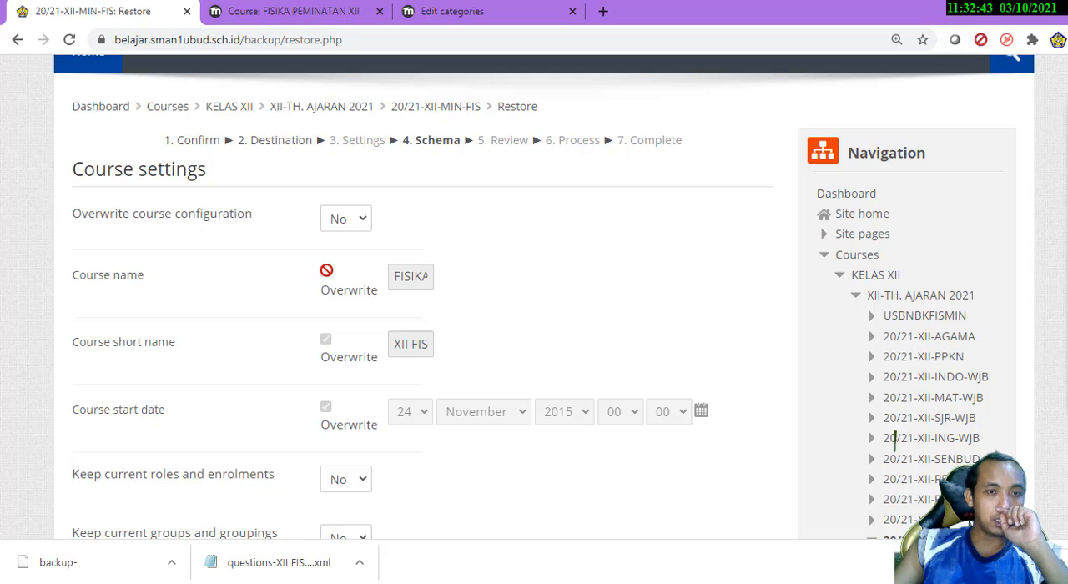
click(347, 231)
click(346, 239)
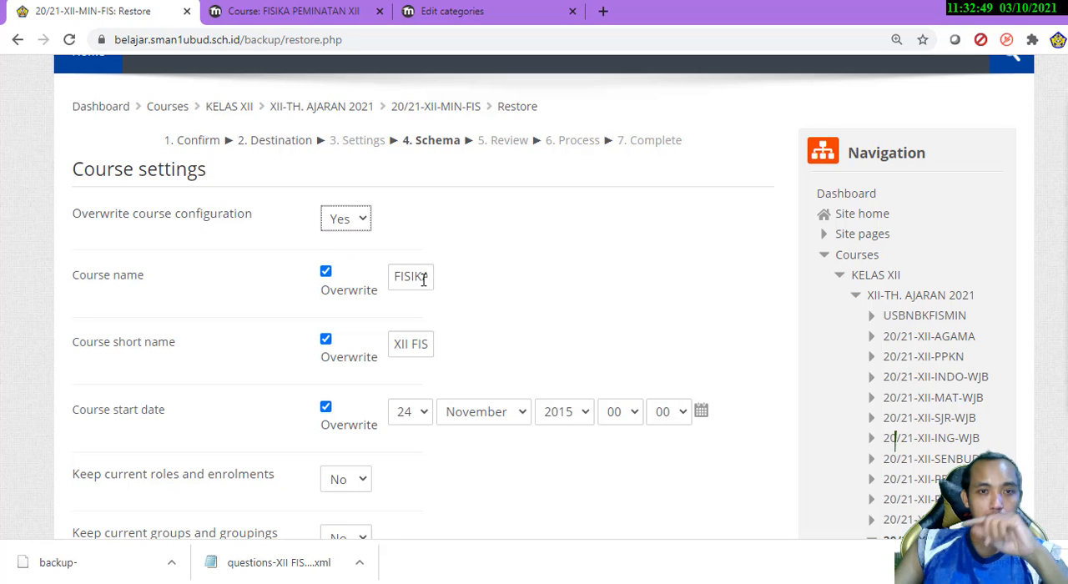
click(423, 280)
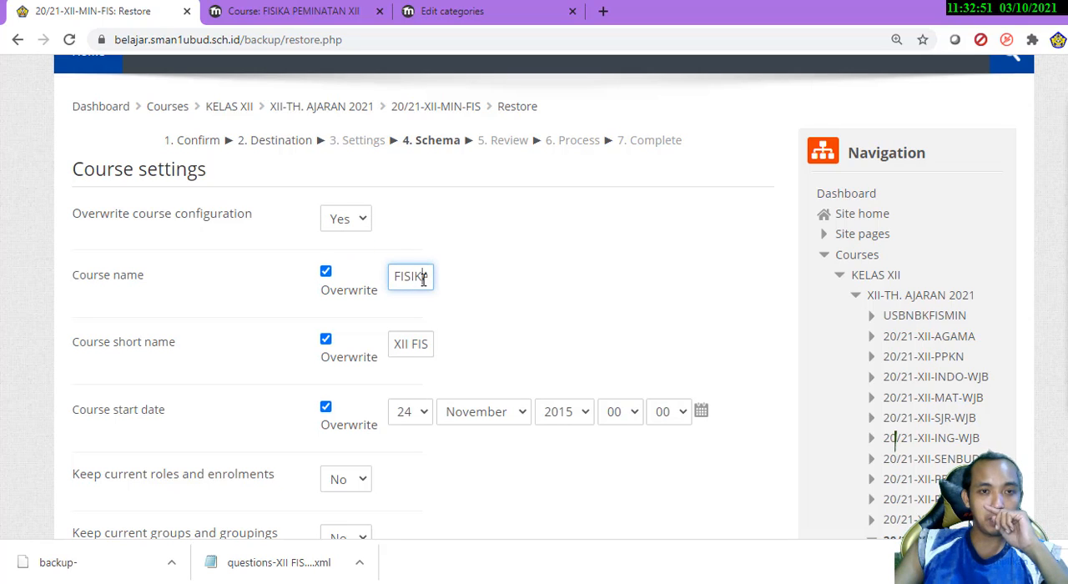
click(359, 224)
click(345, 255)
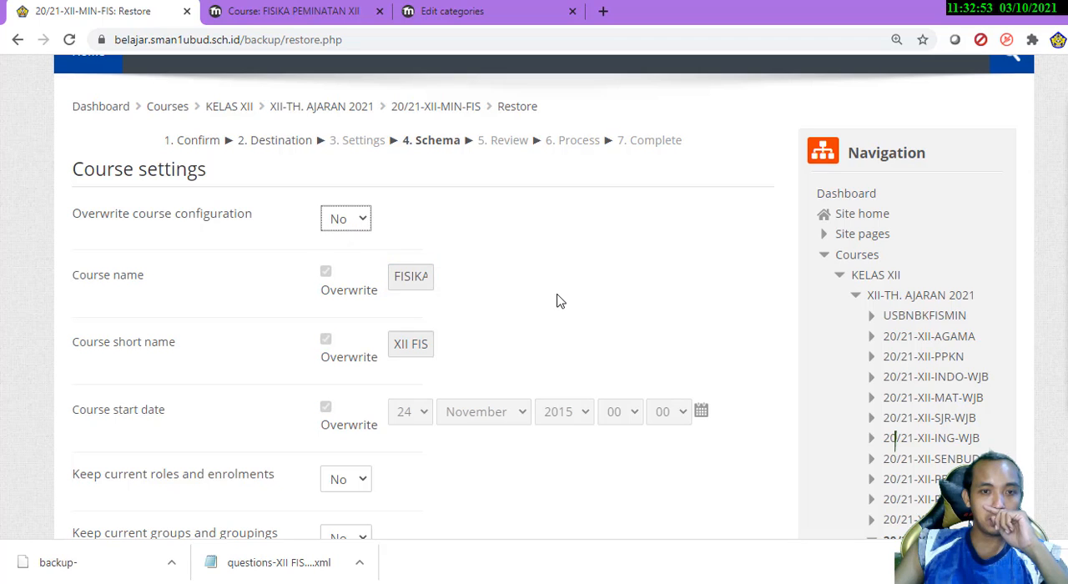
Look through the course settings and selected sections from Section 0 to UJIAN PRAKTEK, and continue to the Review stage
scroll(559, 300, down, 3)
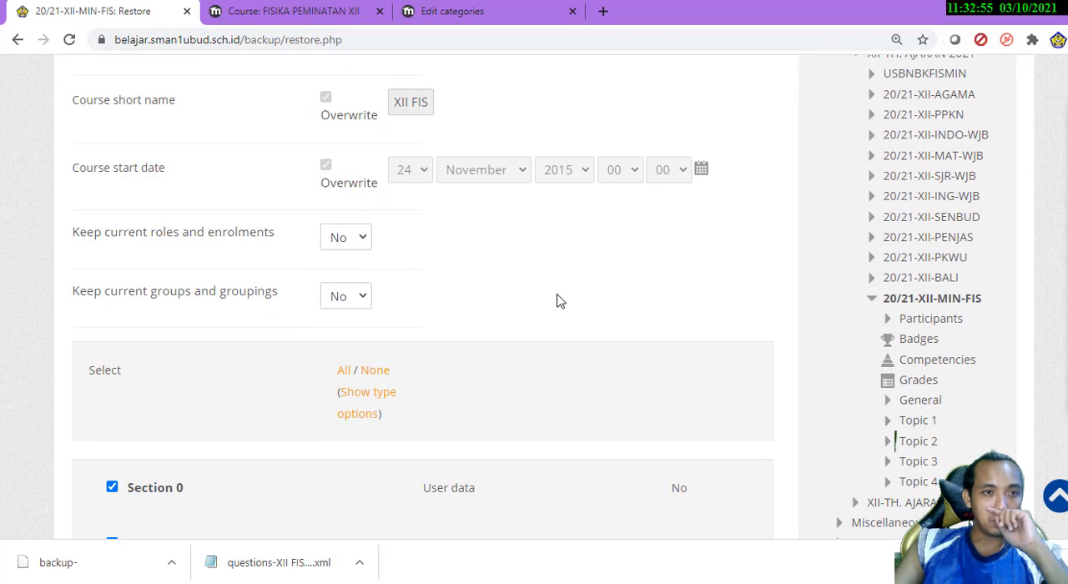
scroll(559, 301, down, 15)
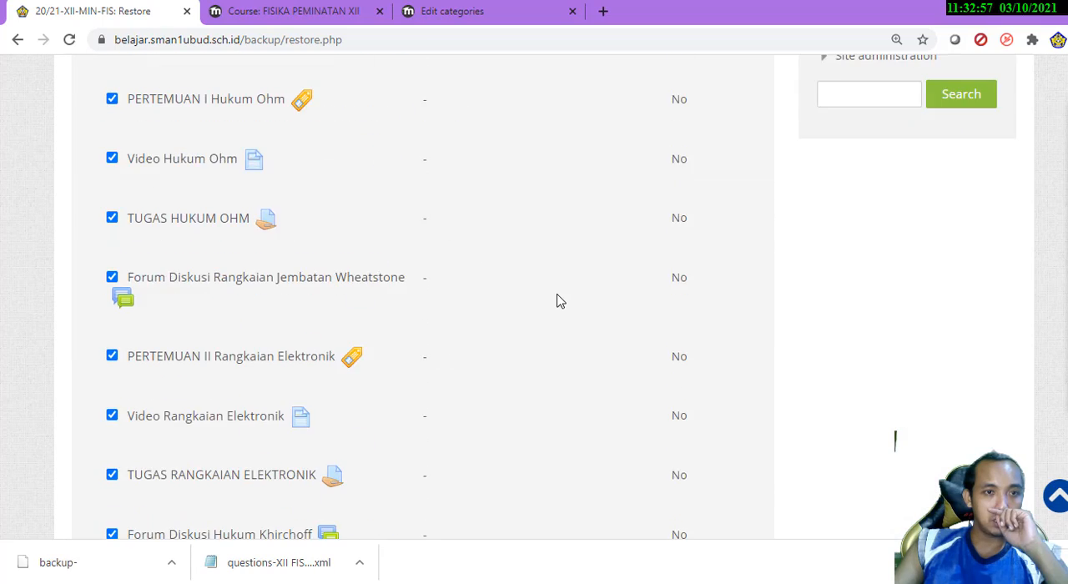
scroll(551, 301, down, 20)
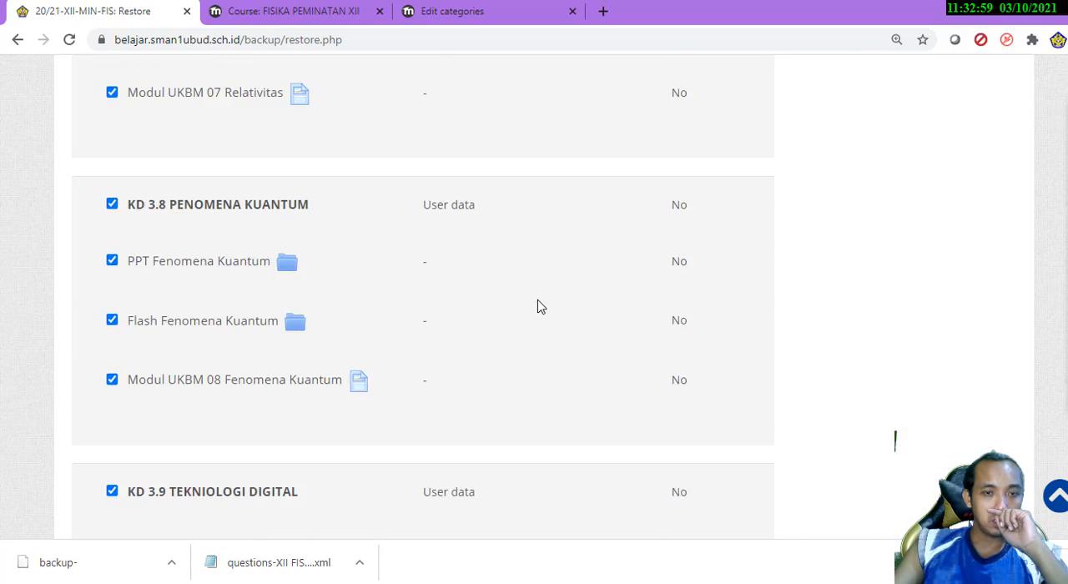
scroll(539, 308, down, 10)
click(544, 372)
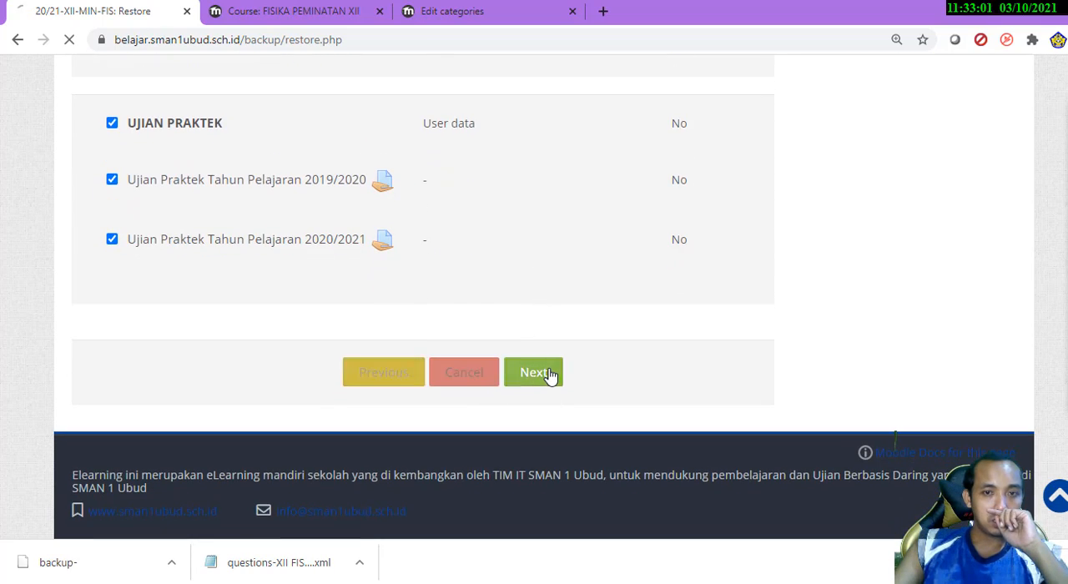
Review the settings and items chosen for the restore, and perform the restore
scroll(489, 363, down, 15)
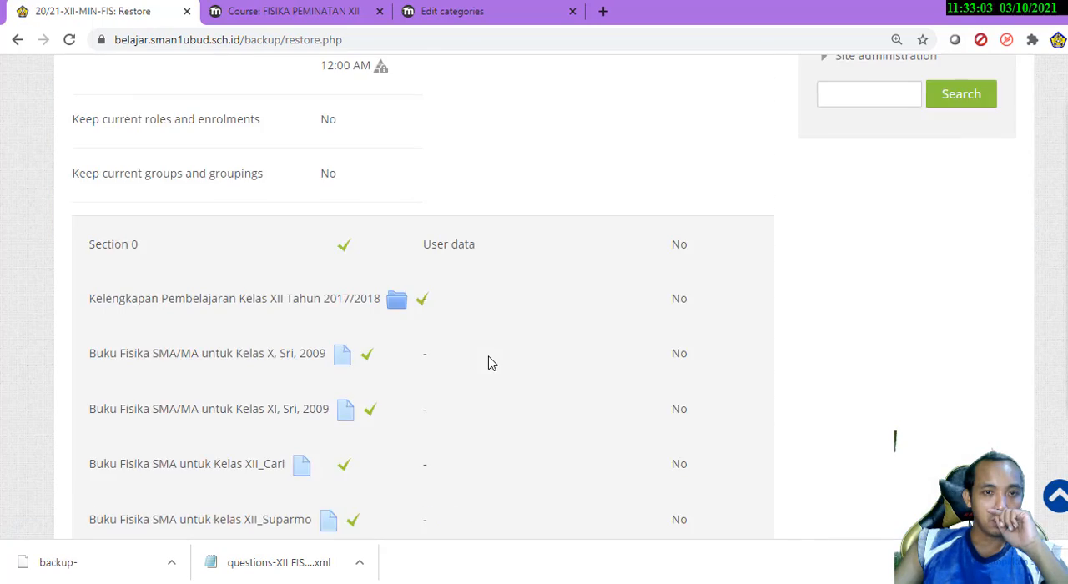
scroll(491, 363, down, 20)
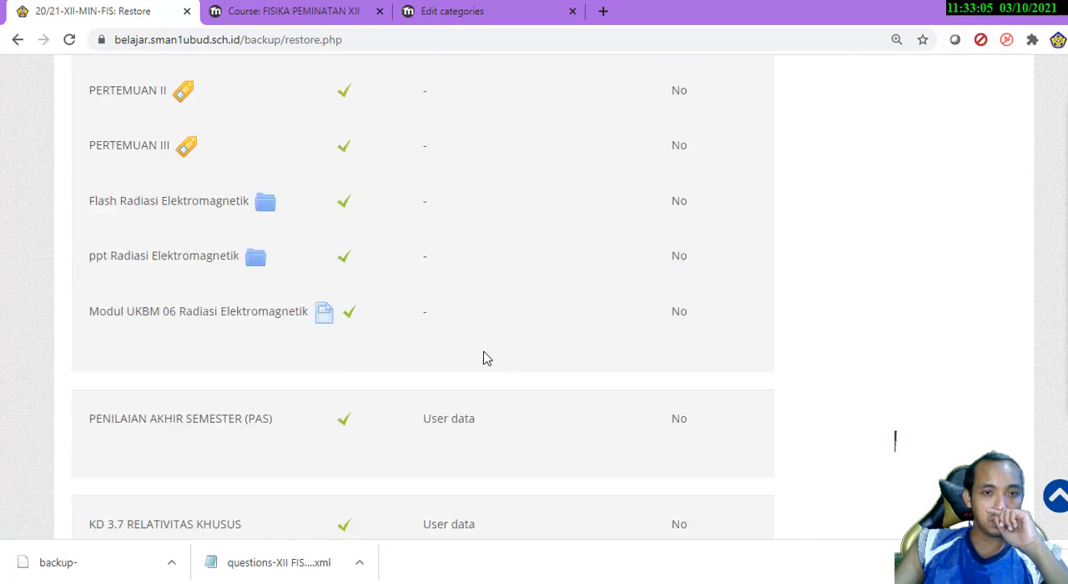
scroll(487, 362, down, 10)
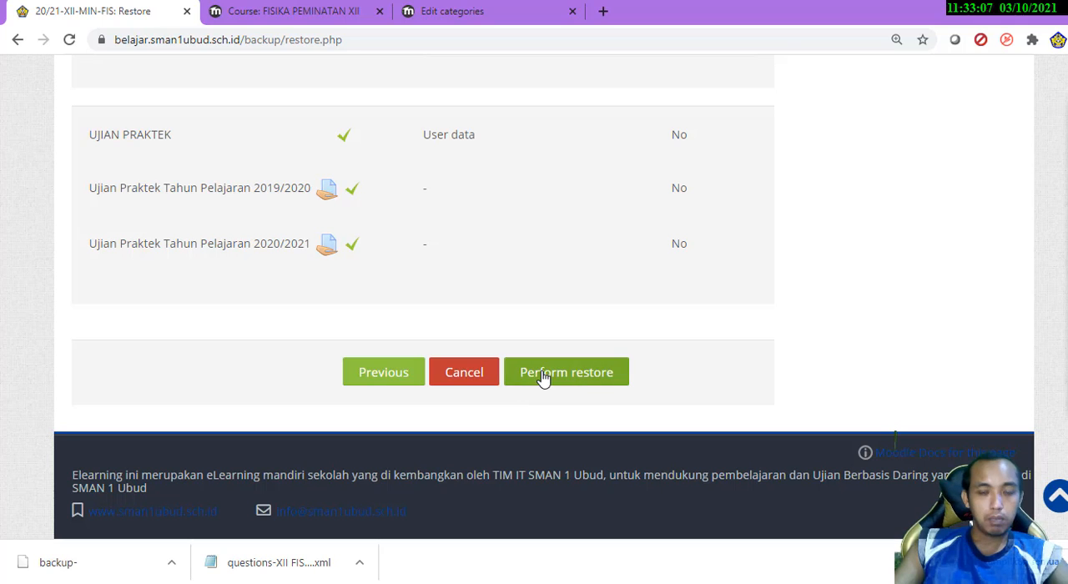
click(543, 377)
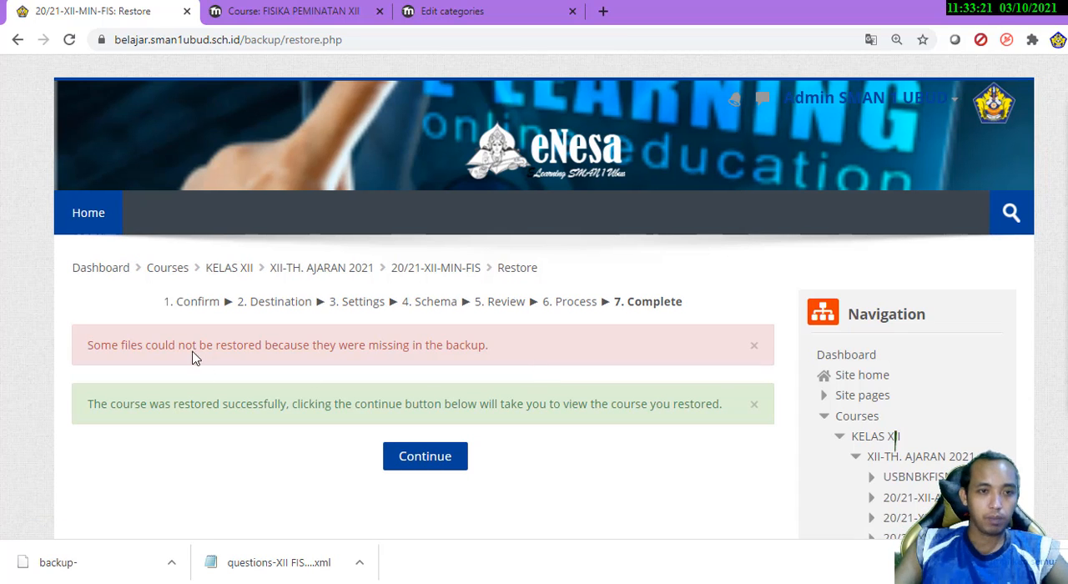
Open the restored course and look through its contents down to KD 3.2 LISTRIK STATIS
click(440, 470)
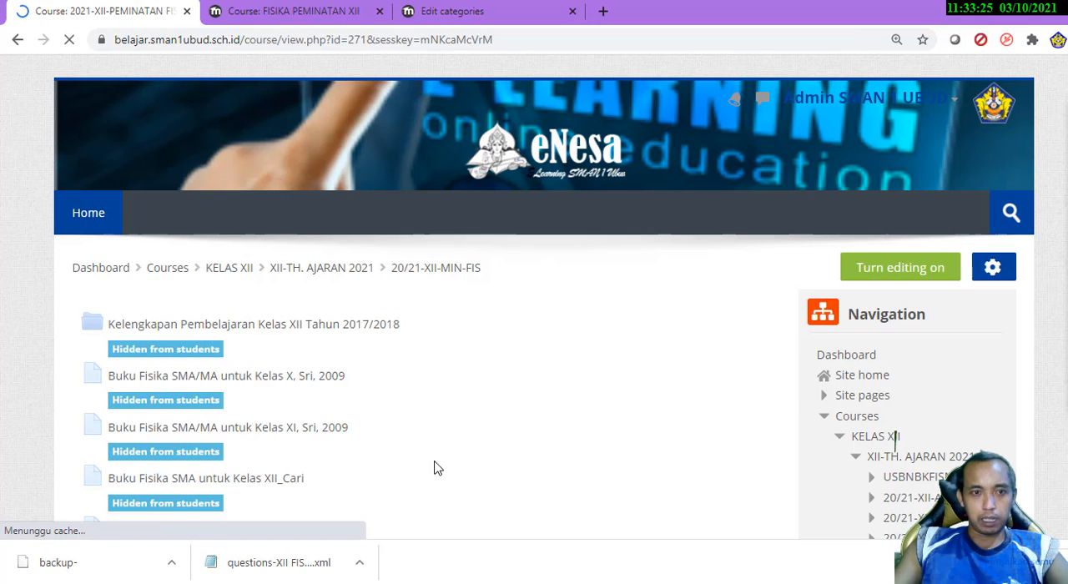
scroll(361, 377, down, 10)
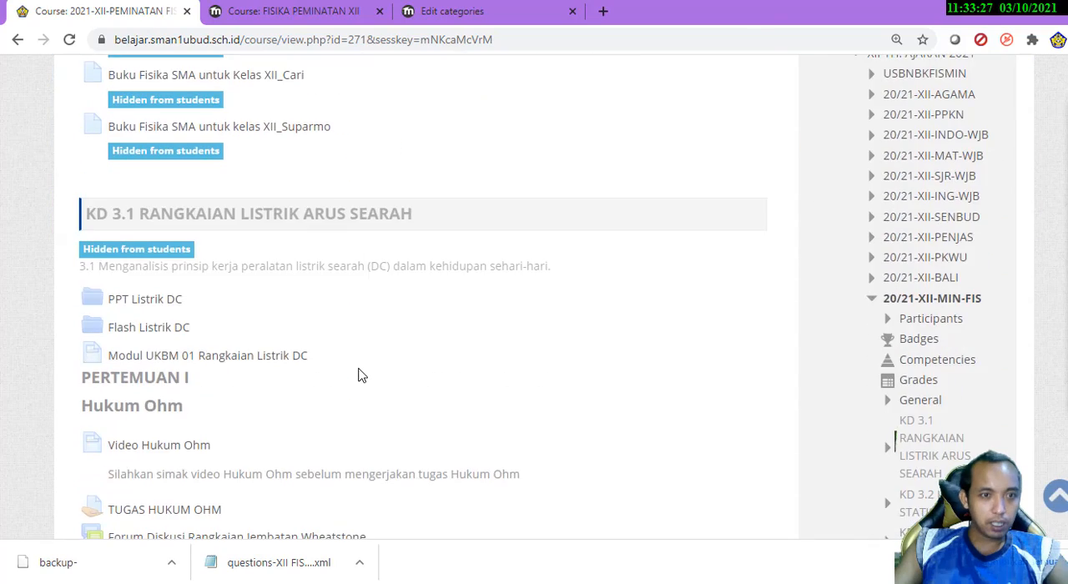
scroll(359, 376, down, 10)
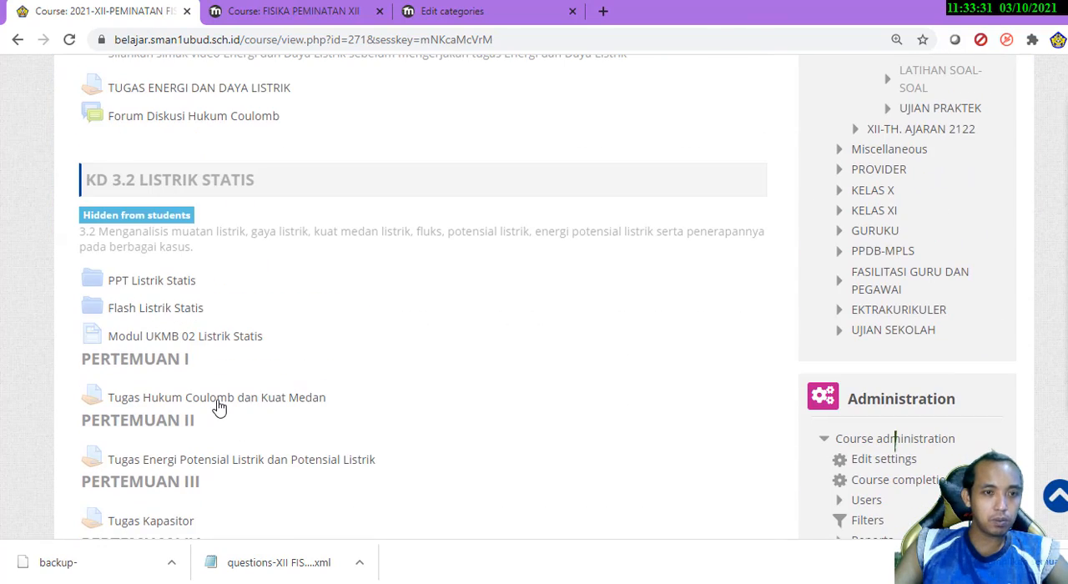
Check the Tugas Hukum Coulomb dan Kuat Medan assignment and the PPT Listrik Statis folder, returning to the course page after each
click(219, 399)
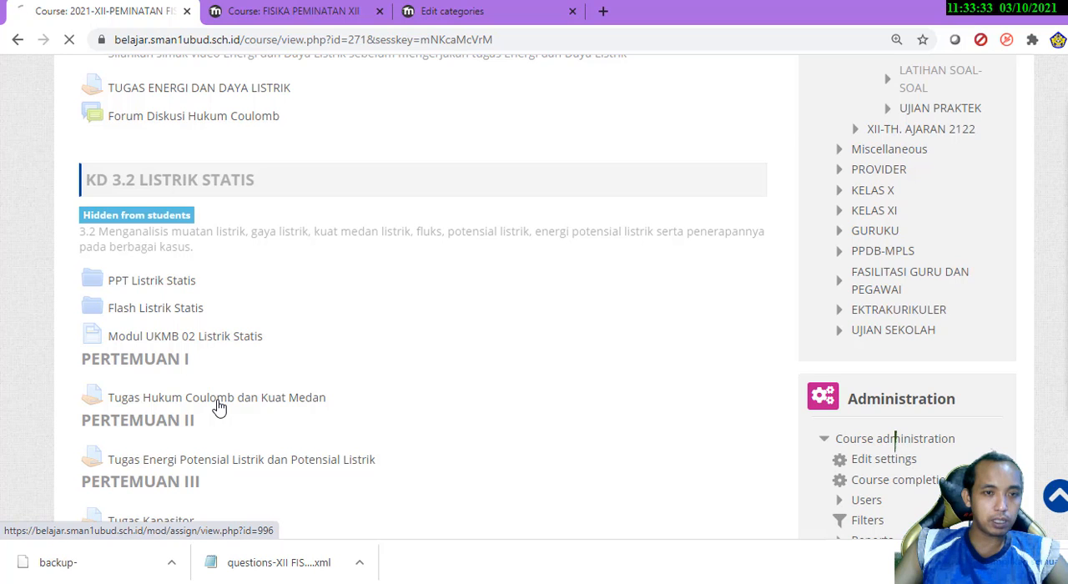
scroll(218, 407, down, 4)
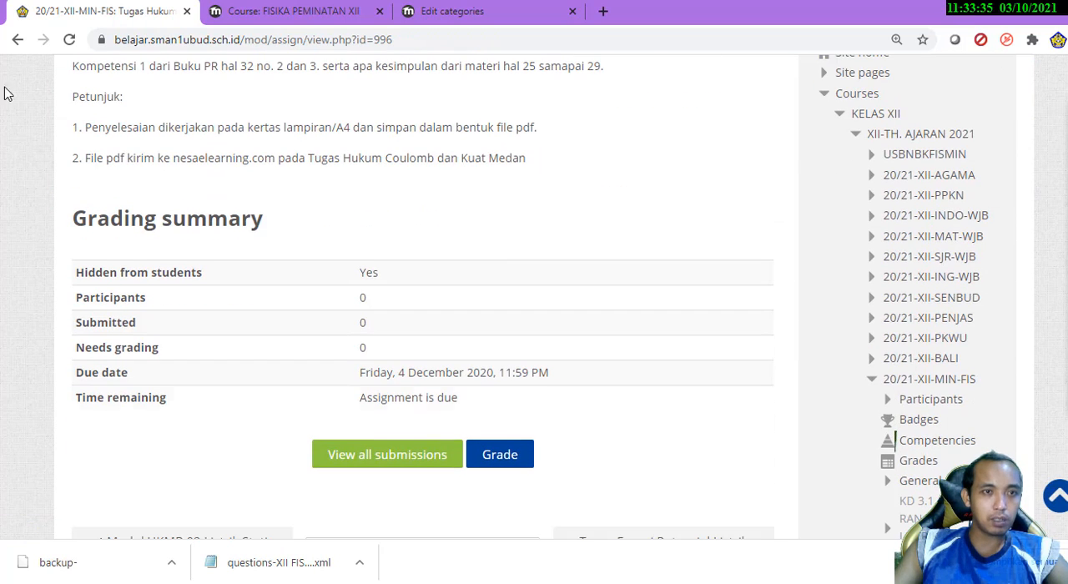
click(19, 40)
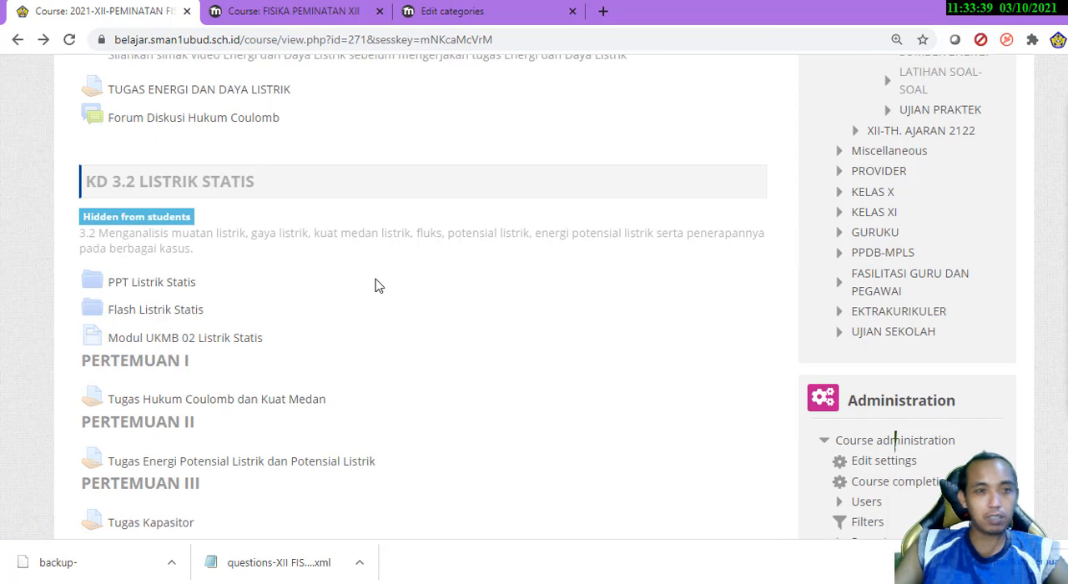
click(155, 285)
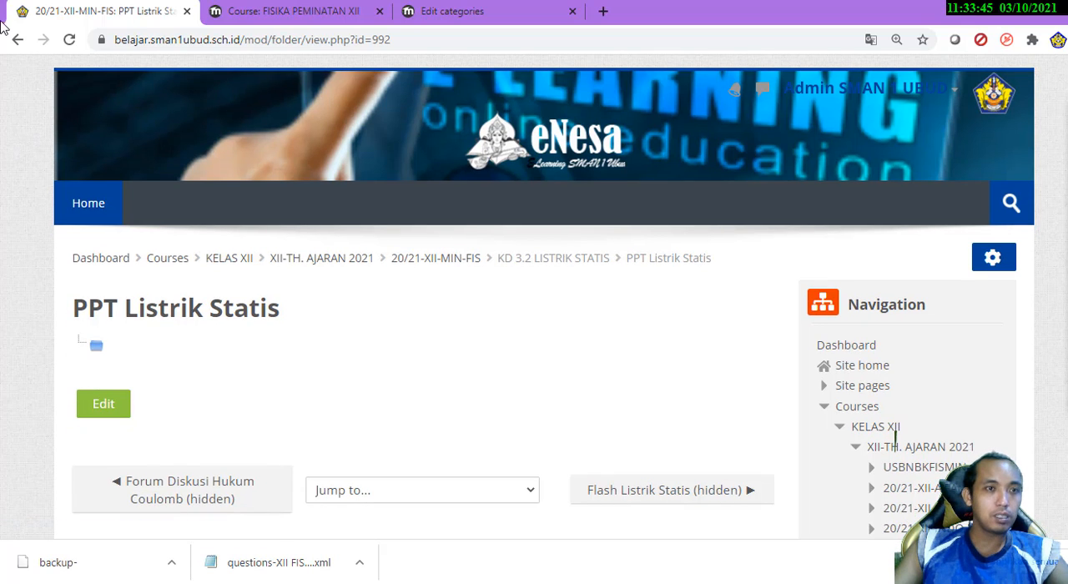
click(18, 39)
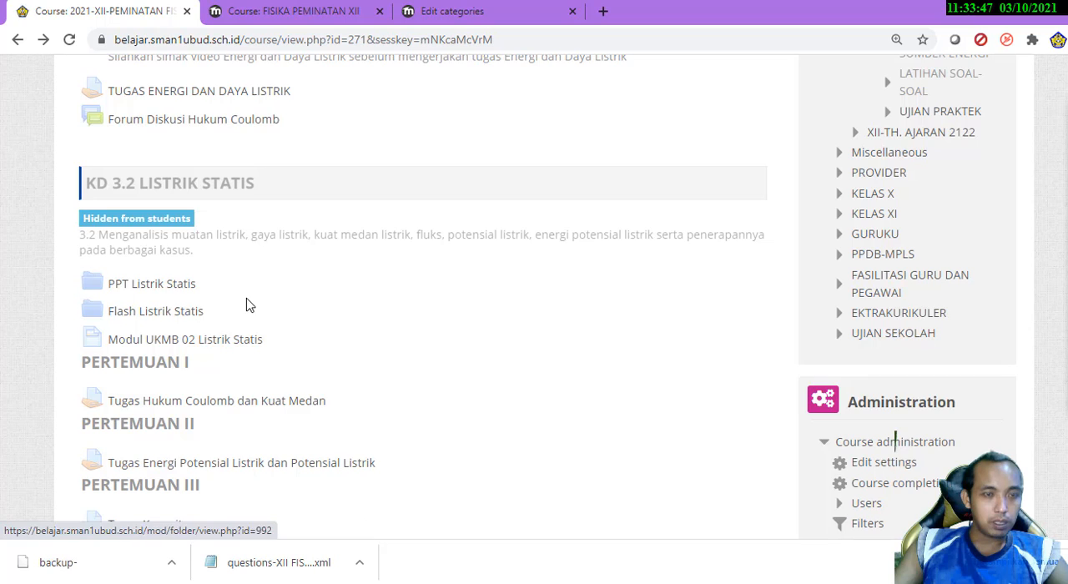
Check the Forum Diskusi Hukum Coulomb page for its question and discussion topics, and return to the course page
scroll(246, 303, up, 2)
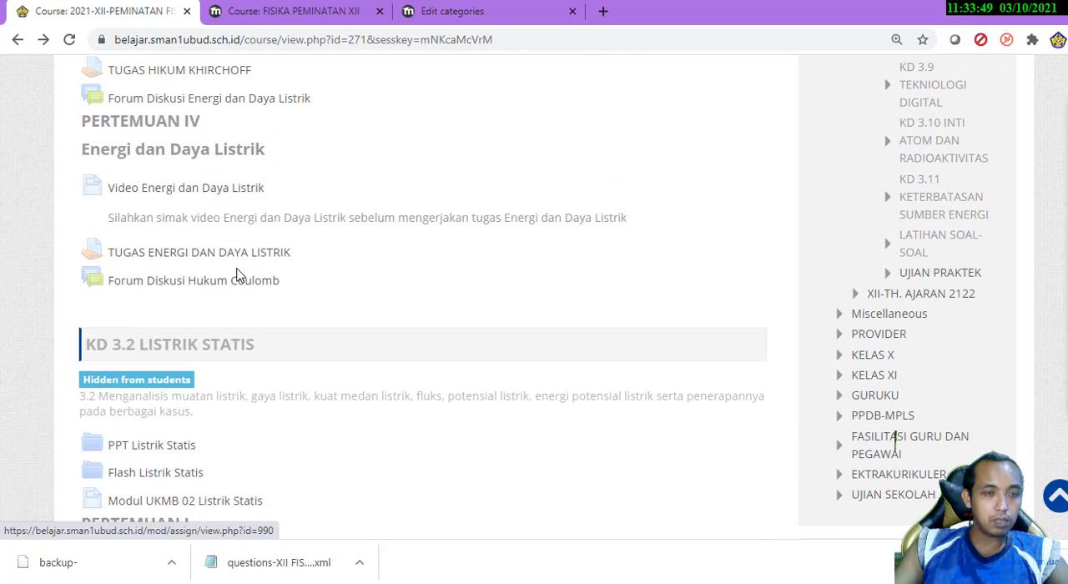
click(238, 290)
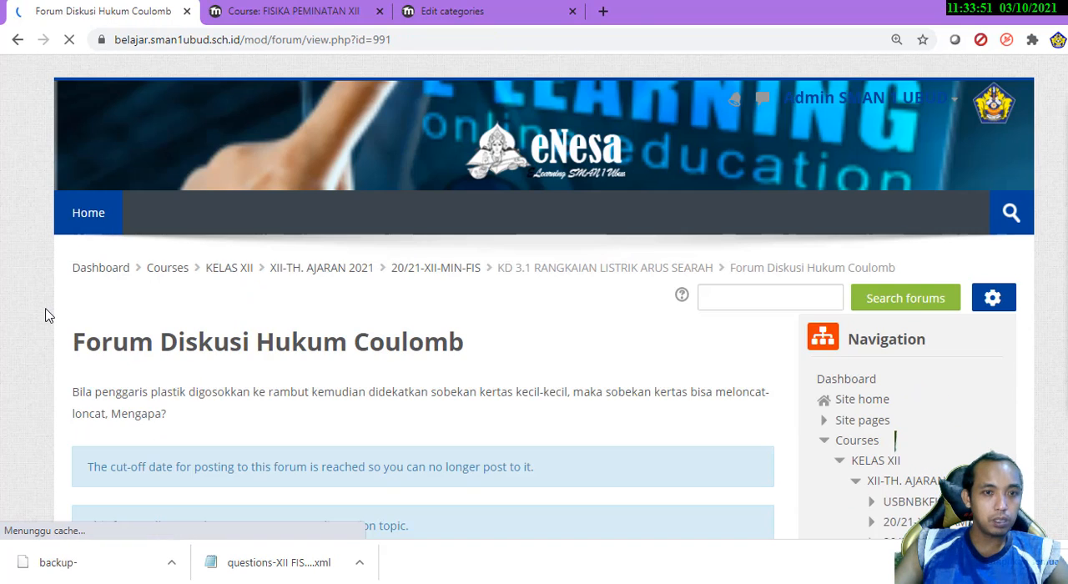
scroll(42, 311, down, 2)
scroll(40, 290, down, 3)
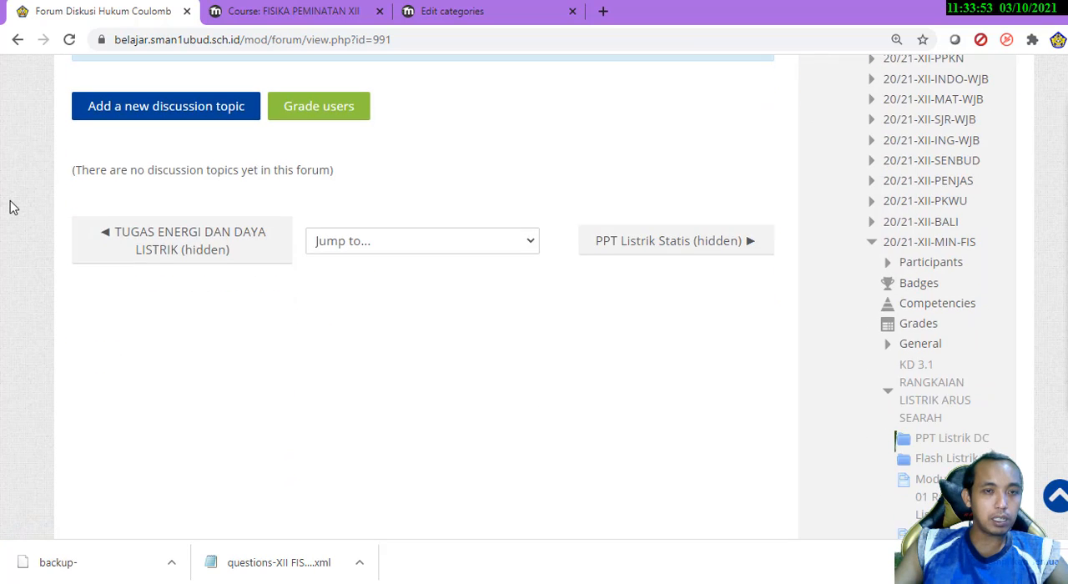
scroll(9, 206, up, 5)
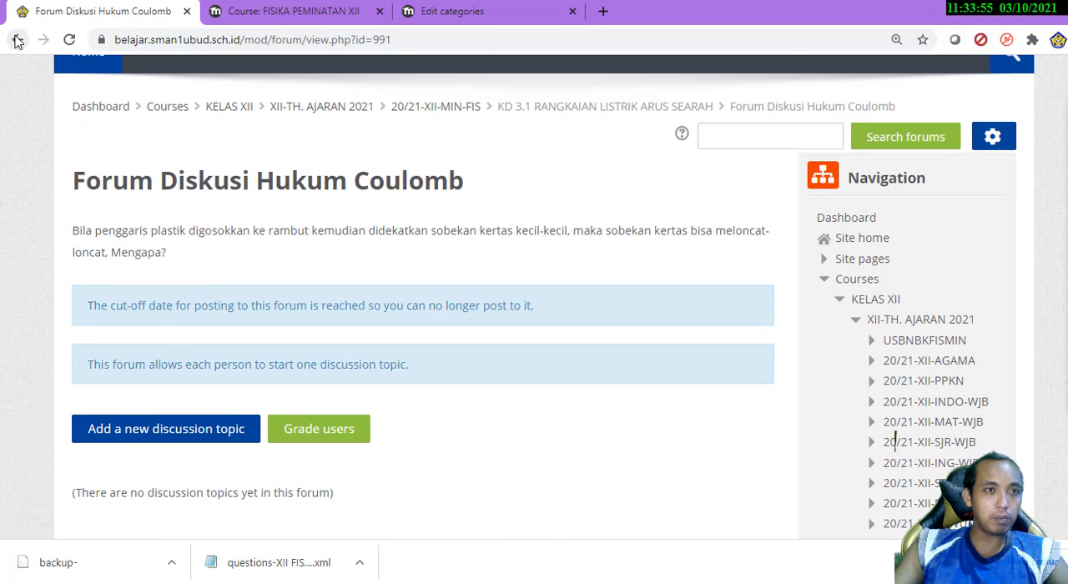
click(15, 40)
Open the Video Hukum Khirchoff page under PERTEMUAN III to check its embedded video
scroll(71, 254, up, 3)
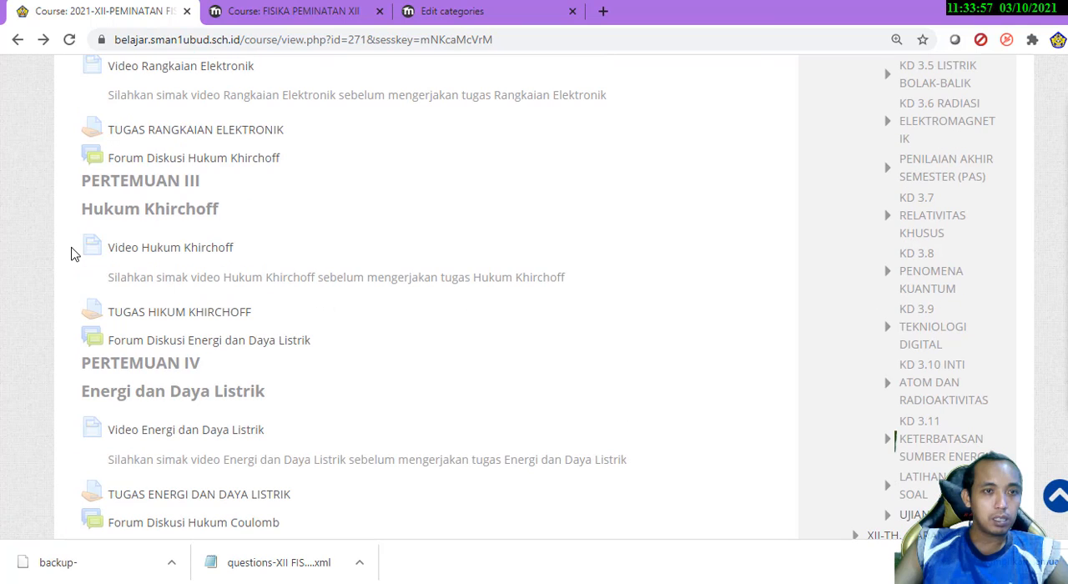
scroll(71, 255, up, 2)
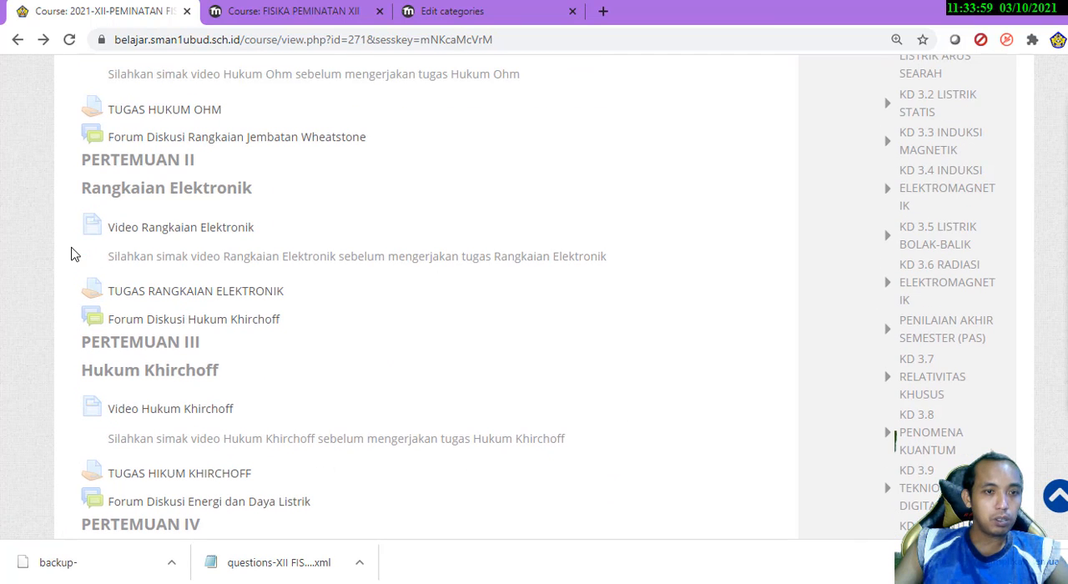
click(190, 411)
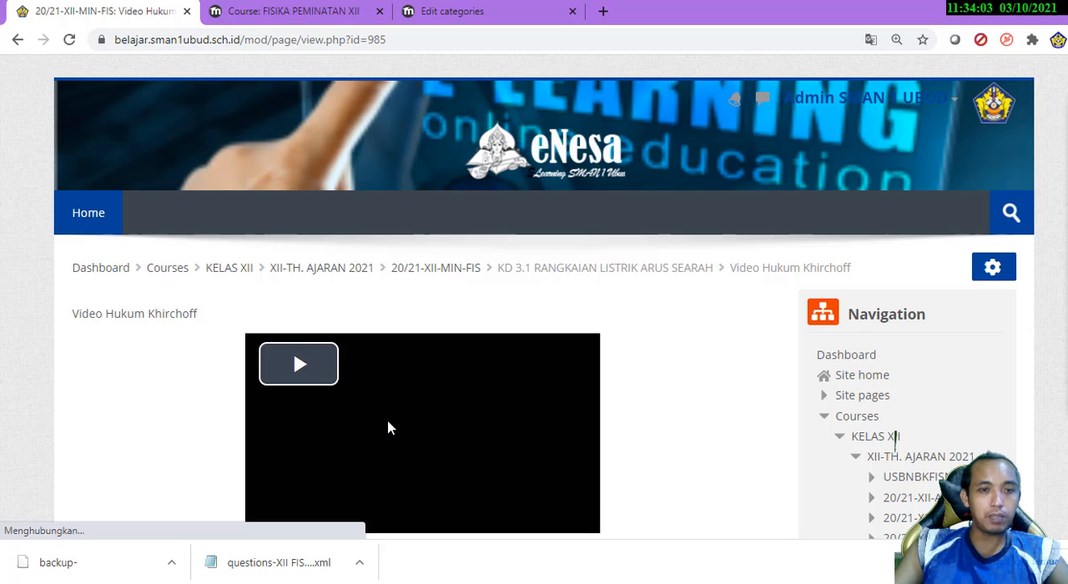
Return to the course page and check the PPT Listrik DC folder under KD 3.1 RANGKAIAN LISTRIK ARUS SEARAH
click(17, 39)
scroll(131, 309, up, 2)
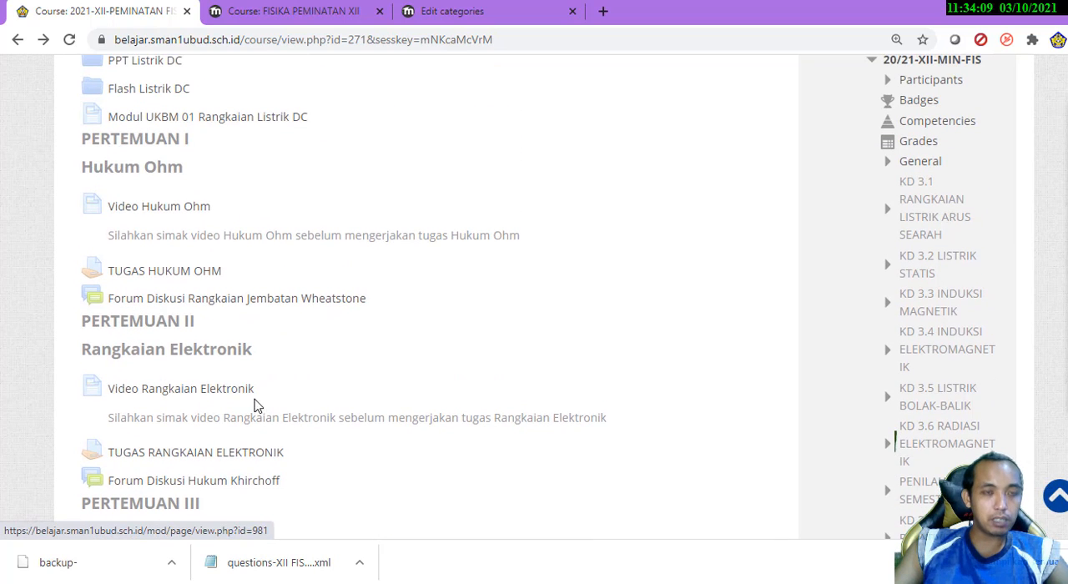
scroll(191, 229, up, 1)
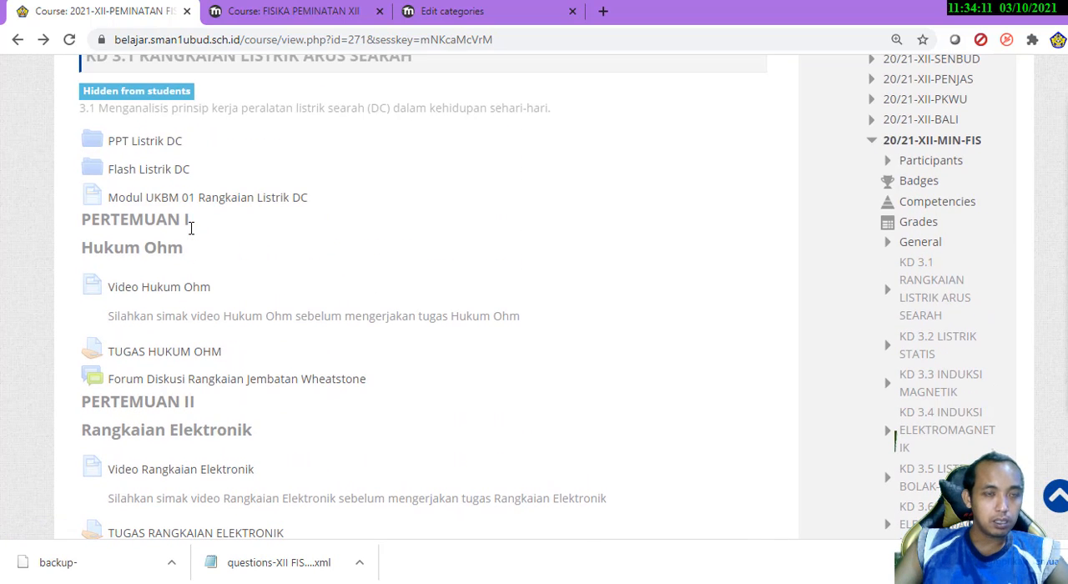
click(145, 144)
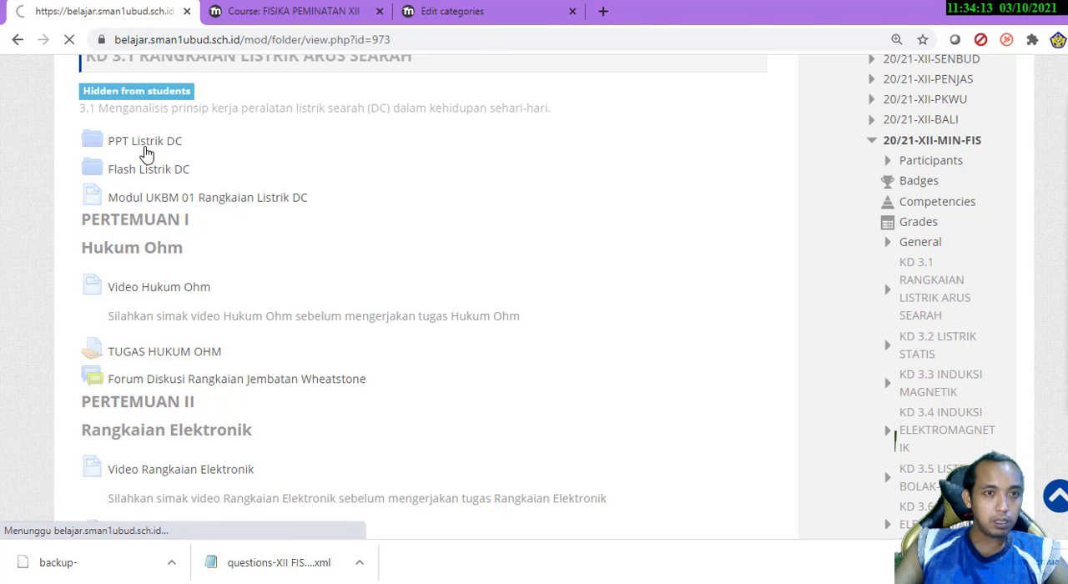
scroll(3, 296, down, 1)
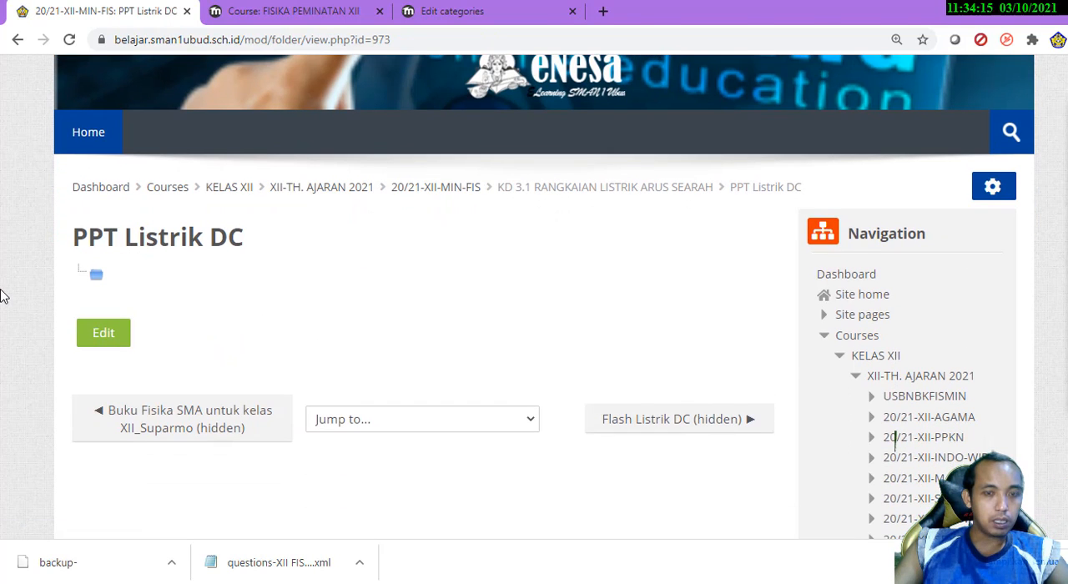
click(18, 40)
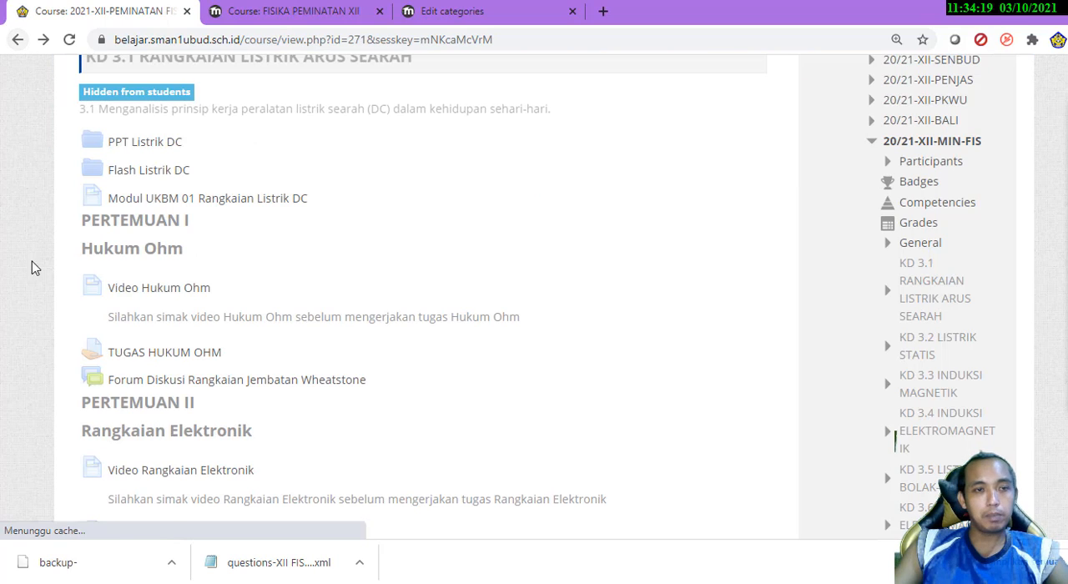
Check the PPT Medan Magnetik folder under KD 3.3 INDUKSI MAGNETIK, and return to the course page
scroll(48, 255, down, 12)
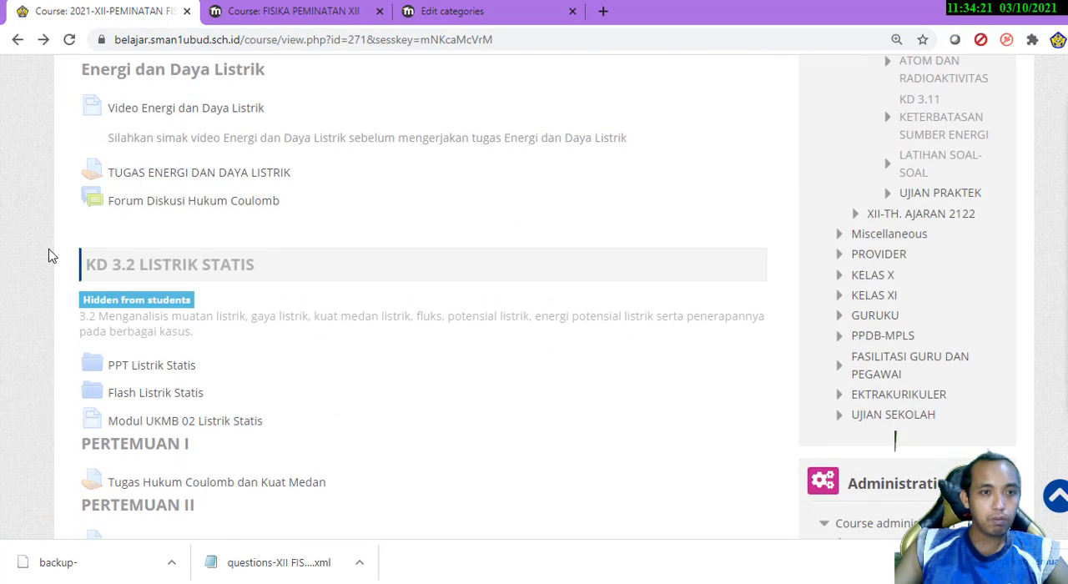
scroll(47, 255, down, 3)
scroll(47, 256, down, 3)
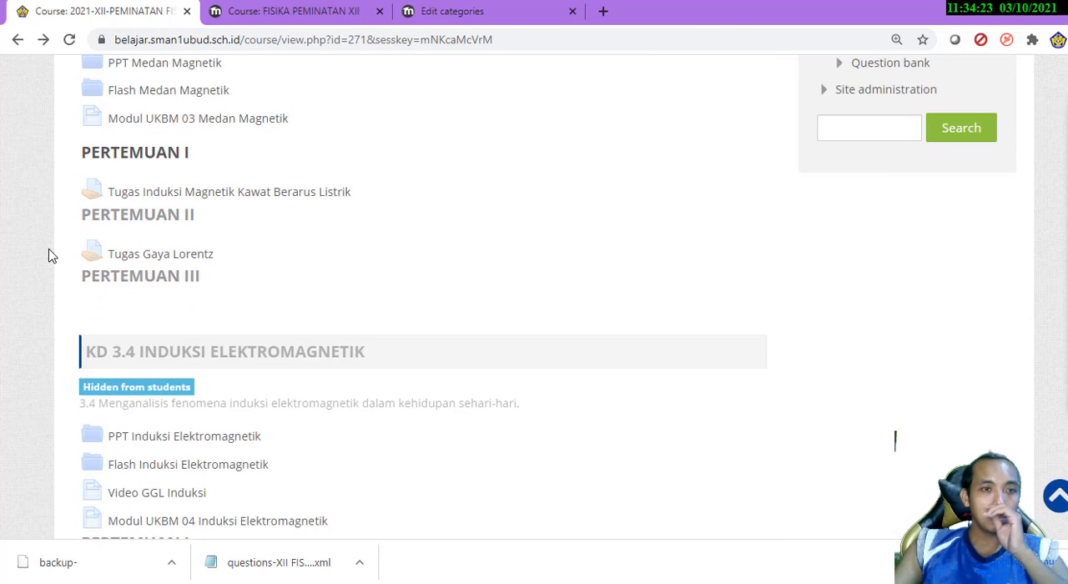
scroll(47, 256, up, 2)
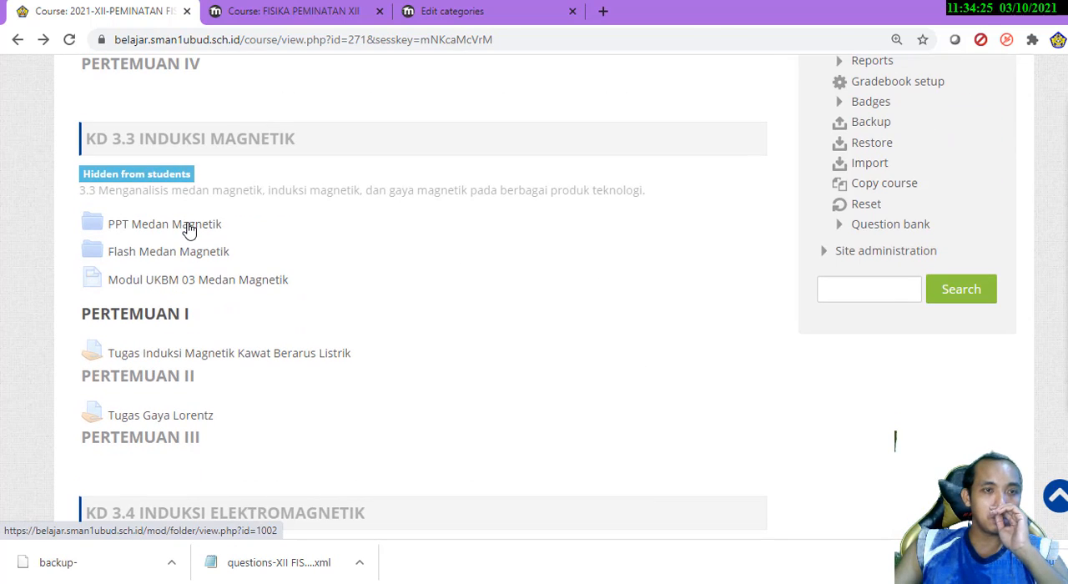
click(190, 232)
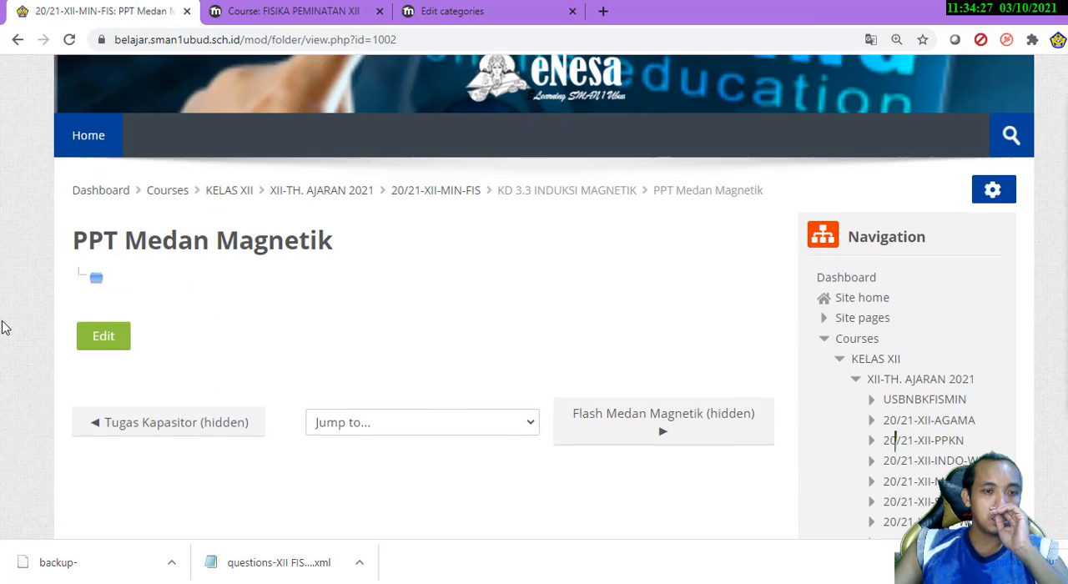
scroll(2, 328, down, 1)
click(18, 39)
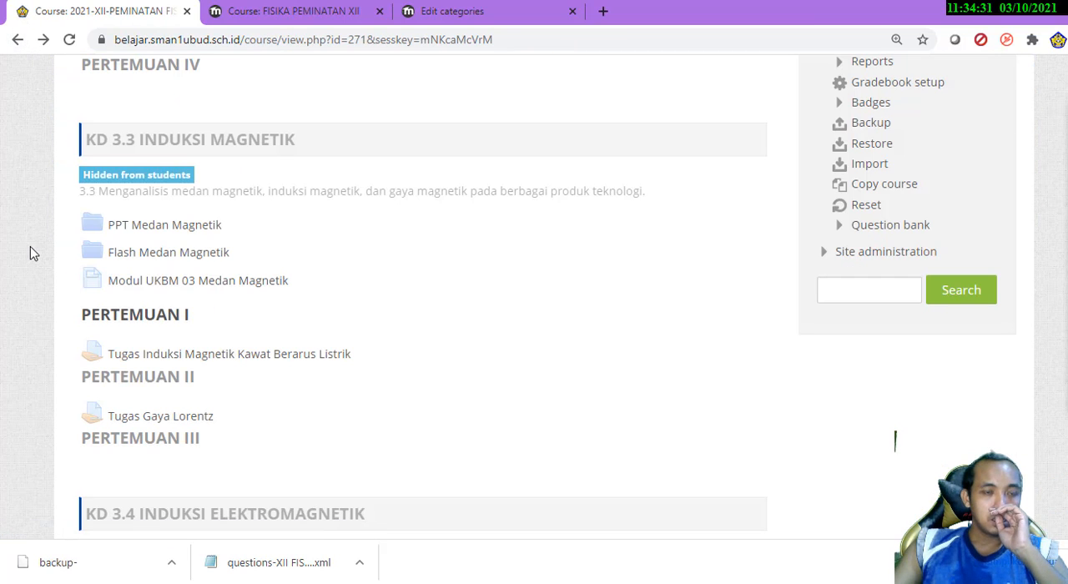
Look through the sections from KD 3.4 to KD 3.10 and check the PPT Teknologi Digital folder, returning to the course page
scroll(32, 246, down, 6)
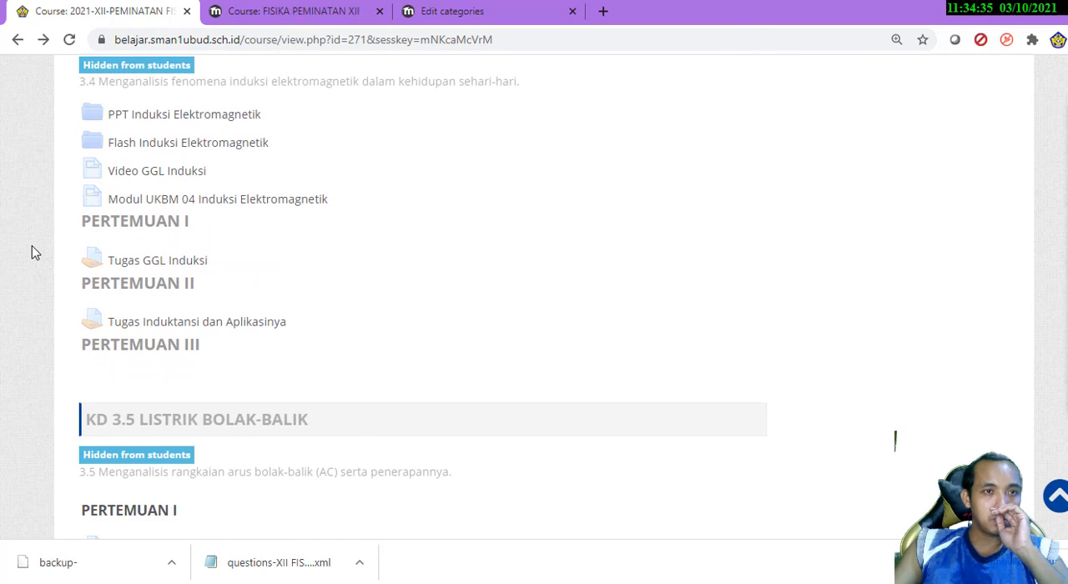
scroll(31, 250, down, 6)
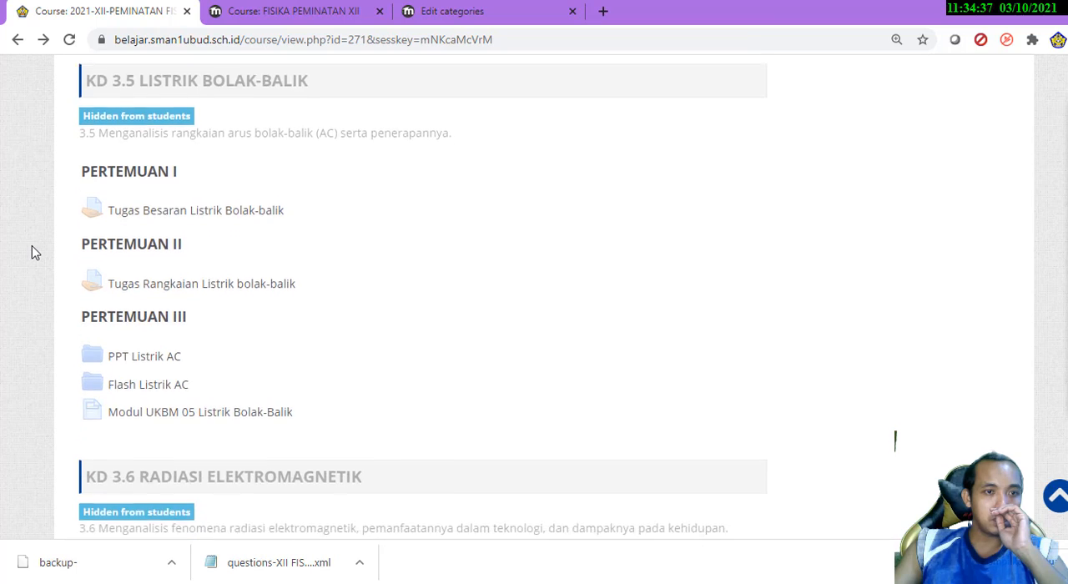
scroll(32, 252, down, 9)
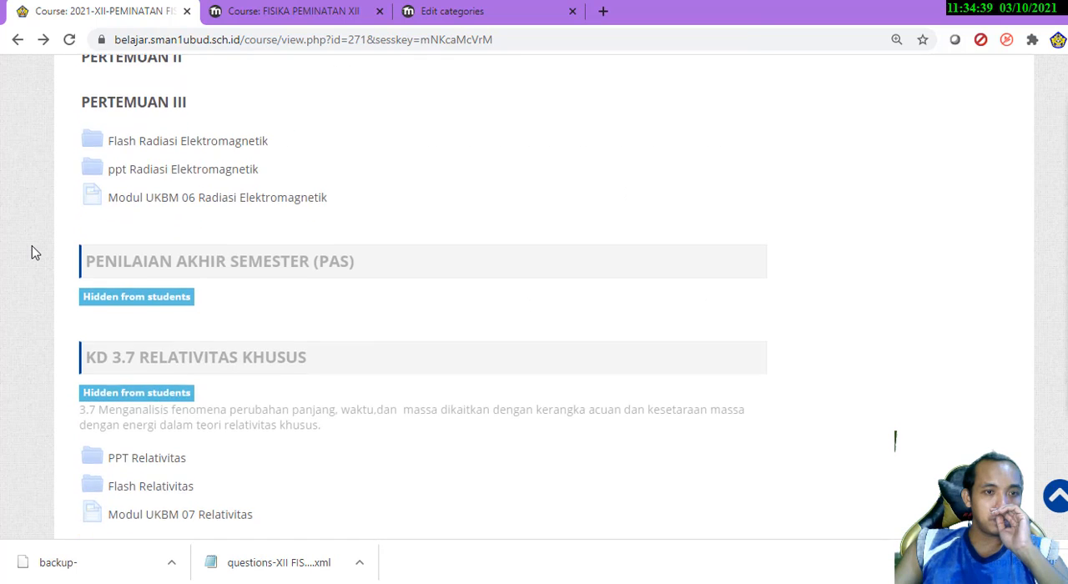
scroll(31, 253, down, 4)
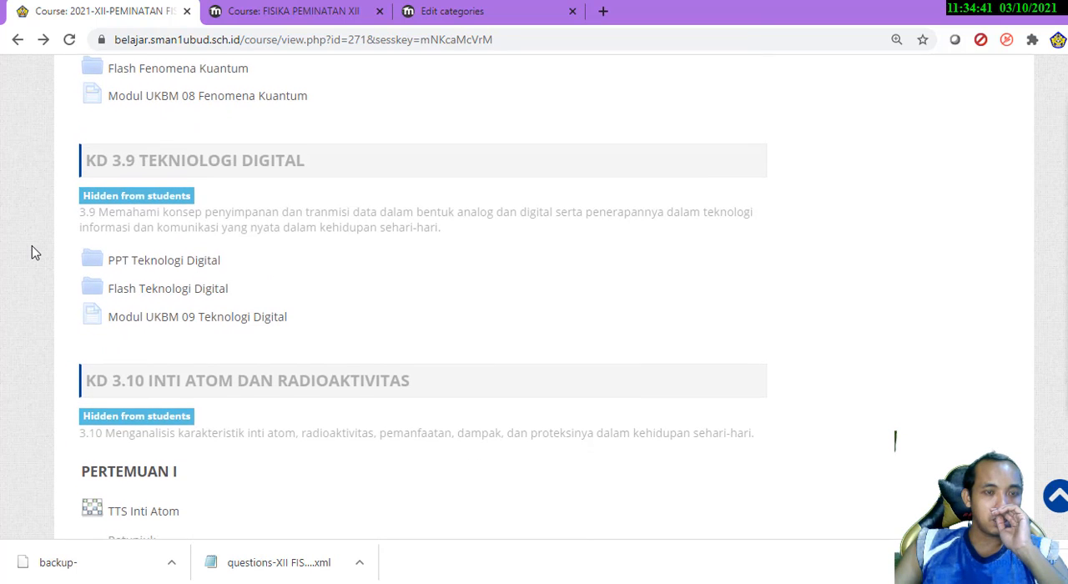
scroll(32, 251, down, 2)
scroll(31, 250, up, 2)
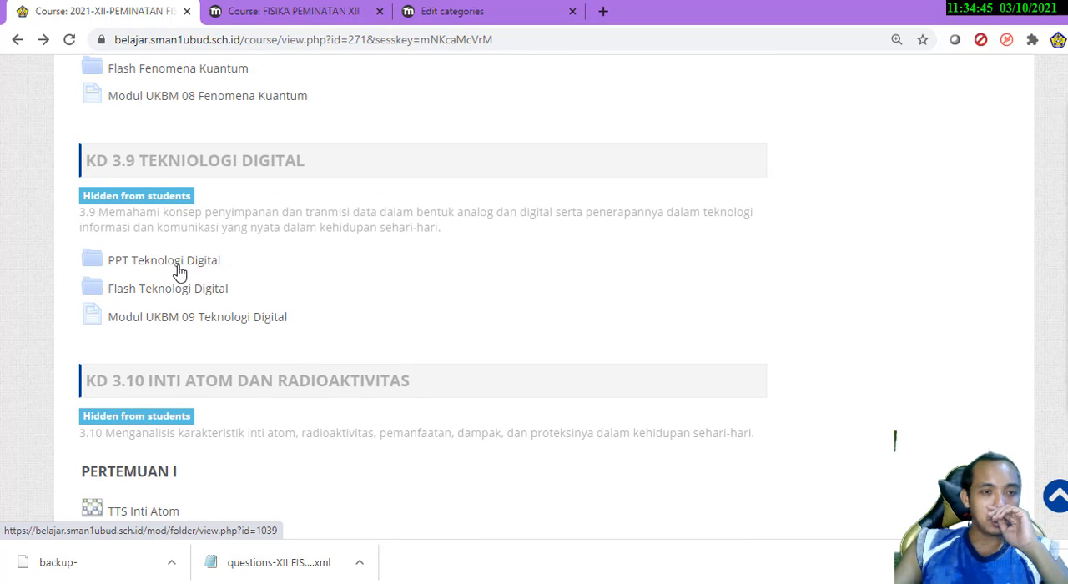
click(180, 271)
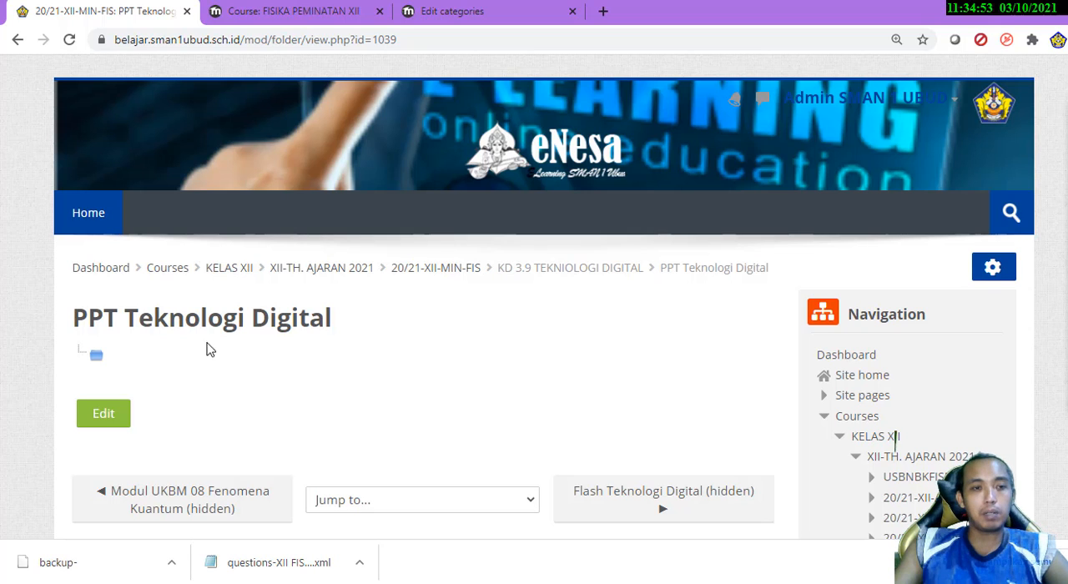
click(18, 39)
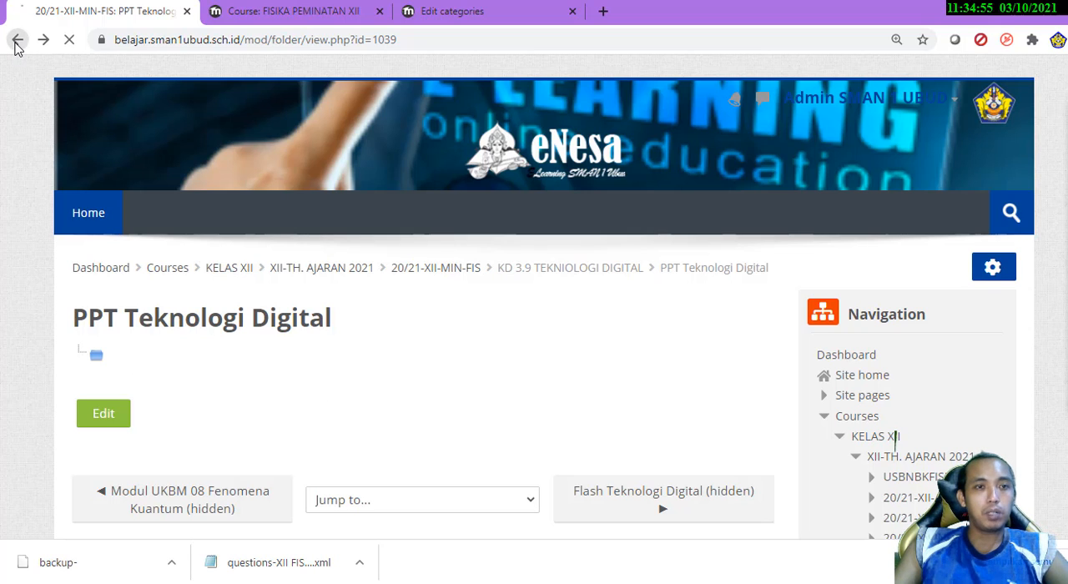
Review the sections from KD 3.10 to UJIAN PRAKTEK and check the Modul UKBM 11 Keterbatasan Sumber Energi page, returning to the course
scroll(36, 234, down, 6)
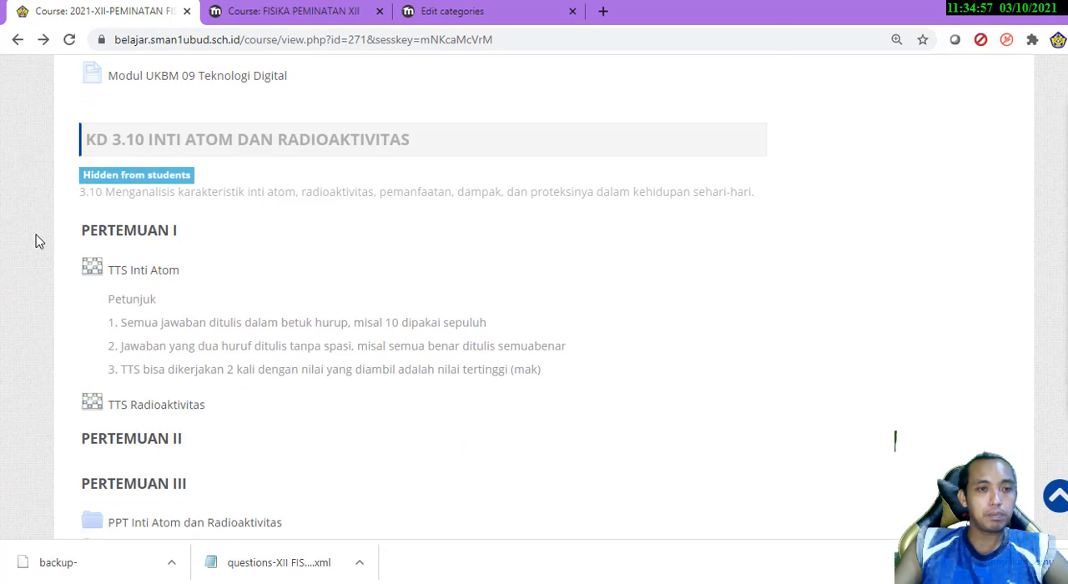
scroll(36, 235, up, 2)
scroll(175, 190, down, 3)
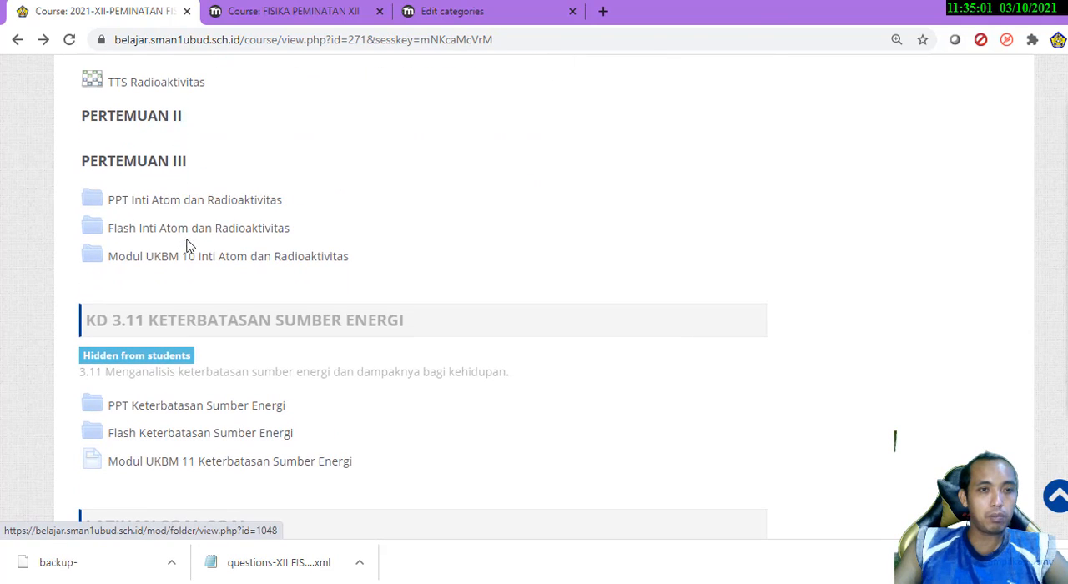
click(317, 11)
click(103, 11)
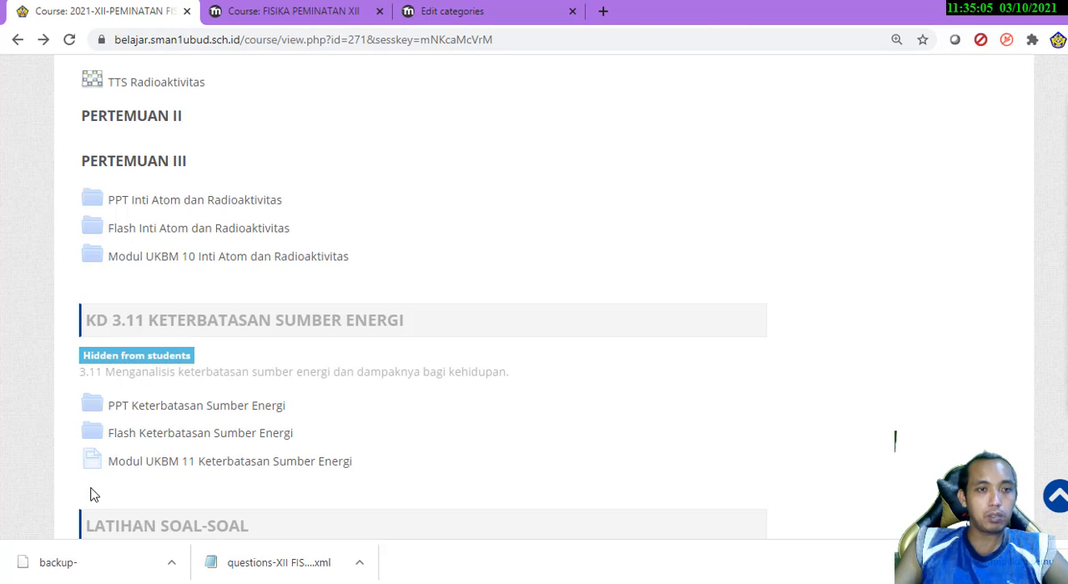
scroll(82, 300, down, 4)
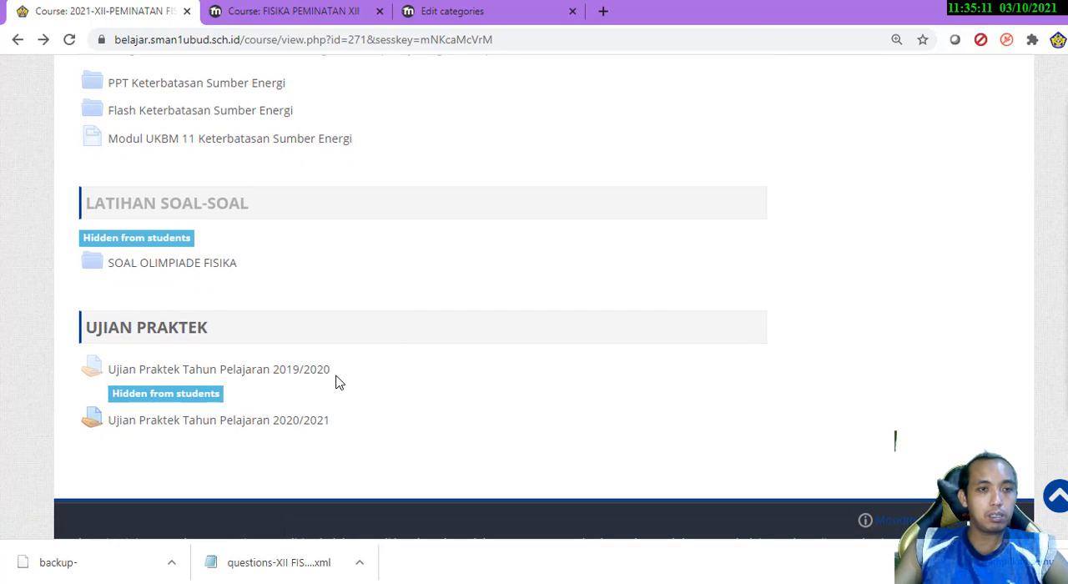
scroll(354, 236, up, 3)
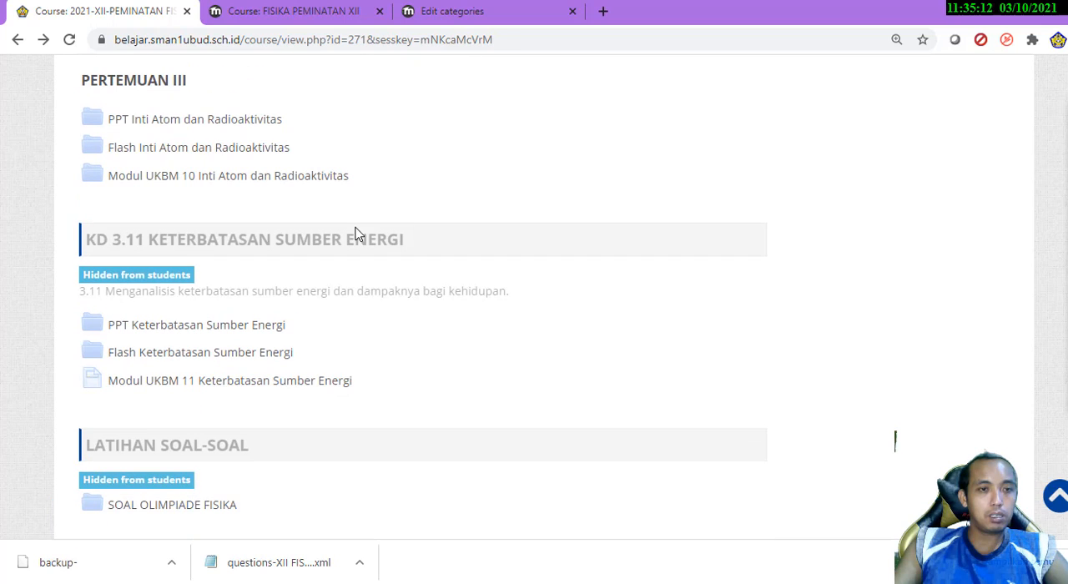
click(241, 383)
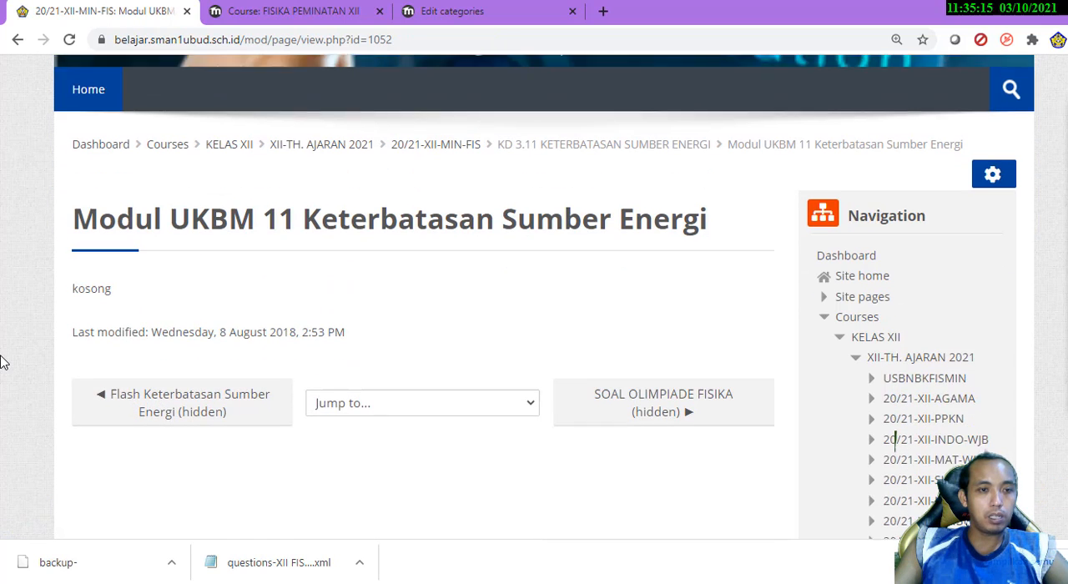
click(17, 41)
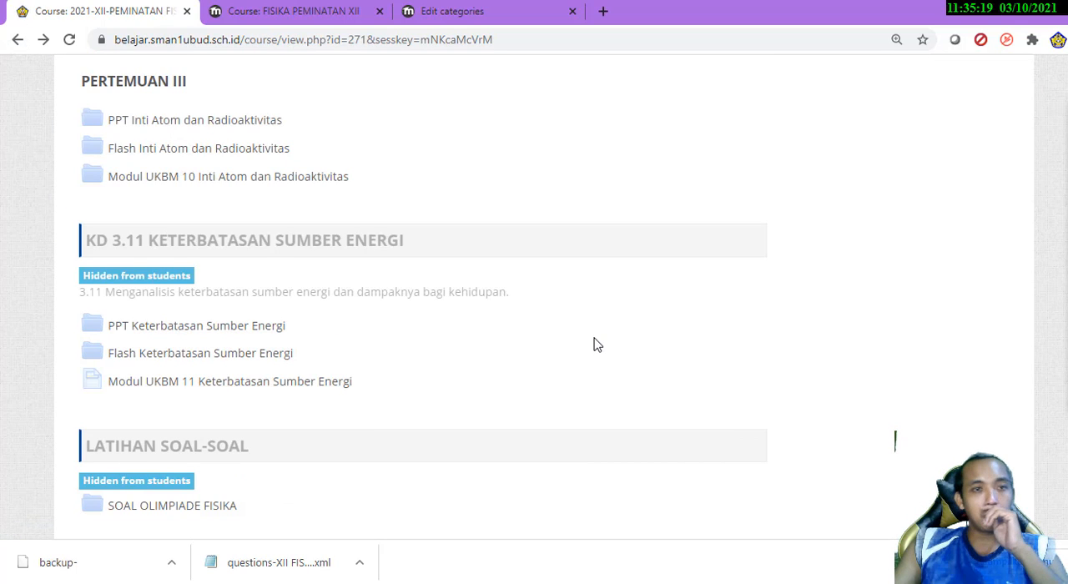
Look back over the restored course sections and open the course's question bank
scroll(598, 345, up, 15)
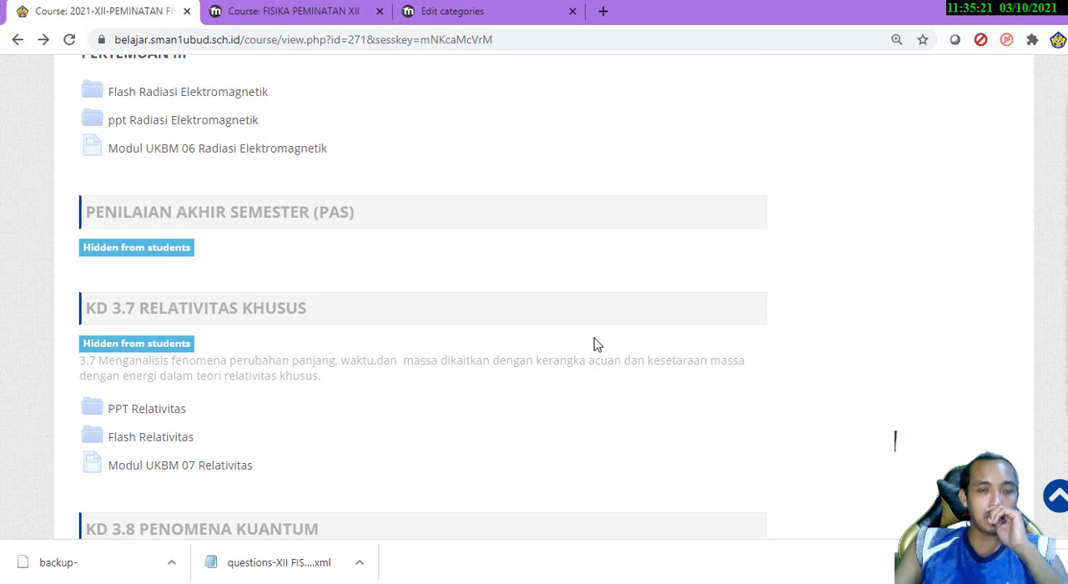
scroll(598, 345, up, 15)
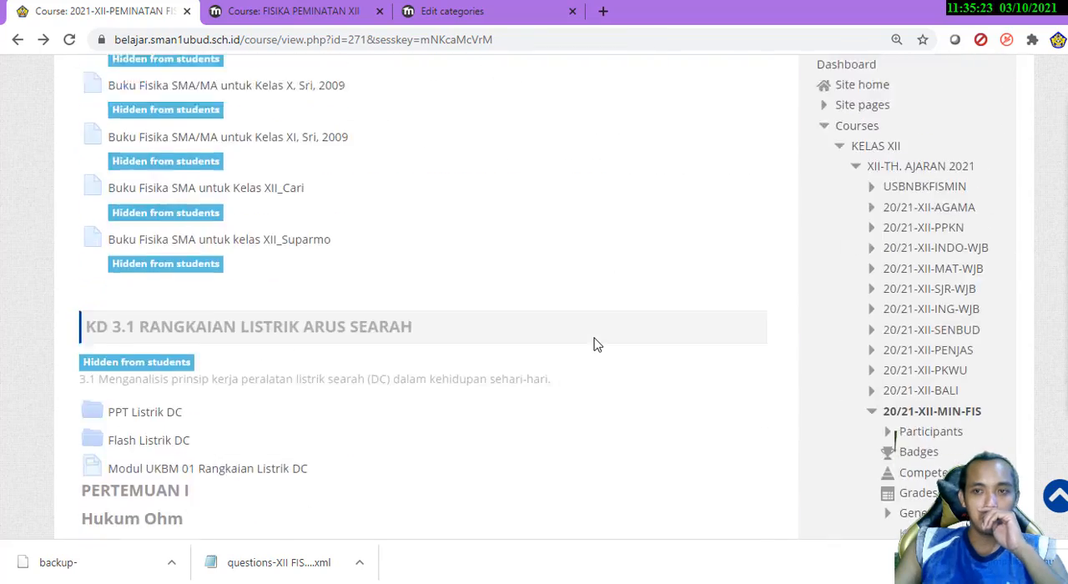
scroll(598, 345, up, 4)
scroll(594, 345, down, 15)
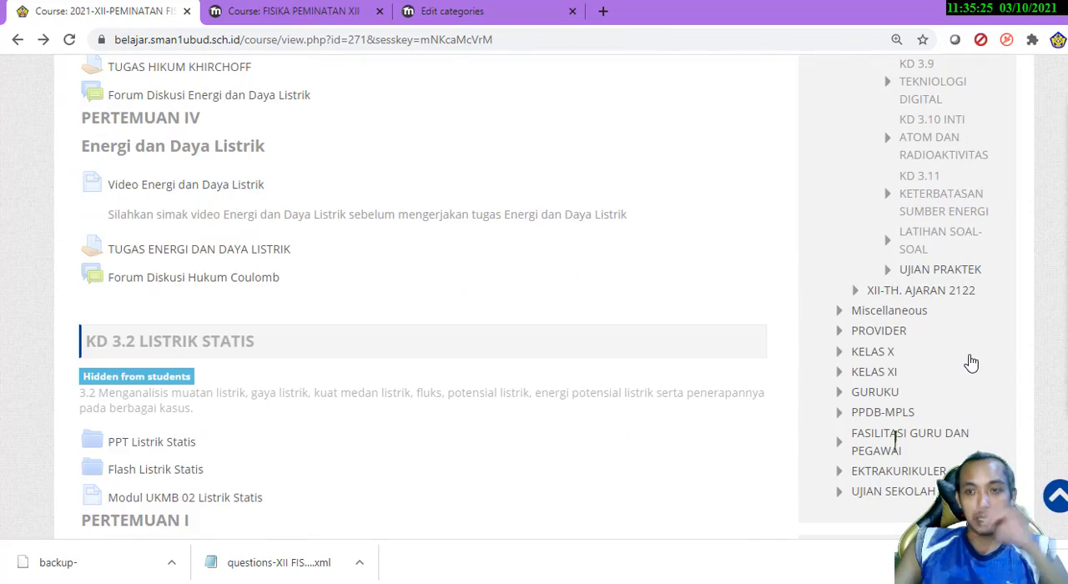
scroll(971, 285, down, 6)
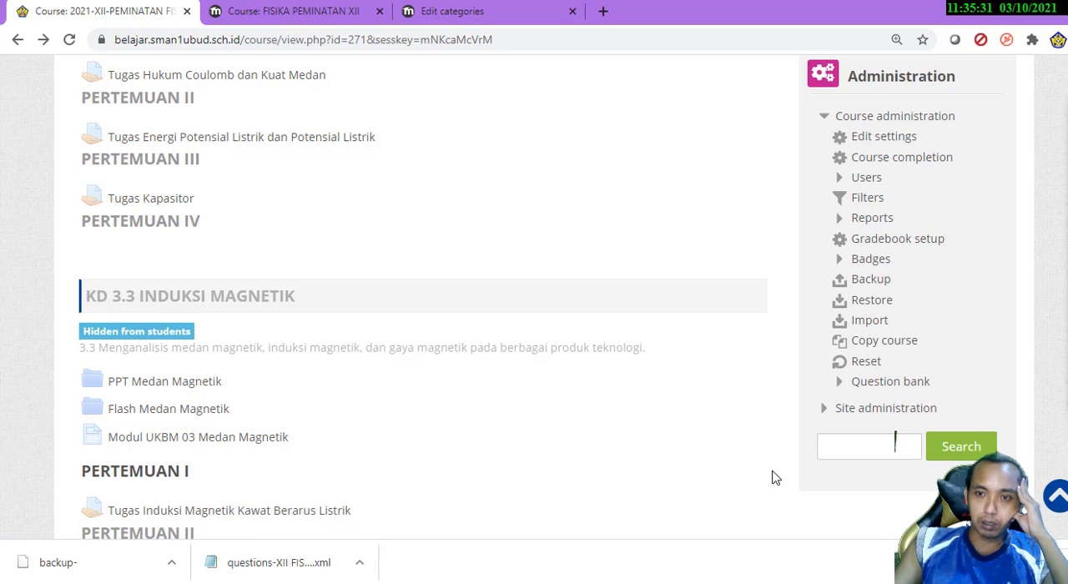
click(887, 387)
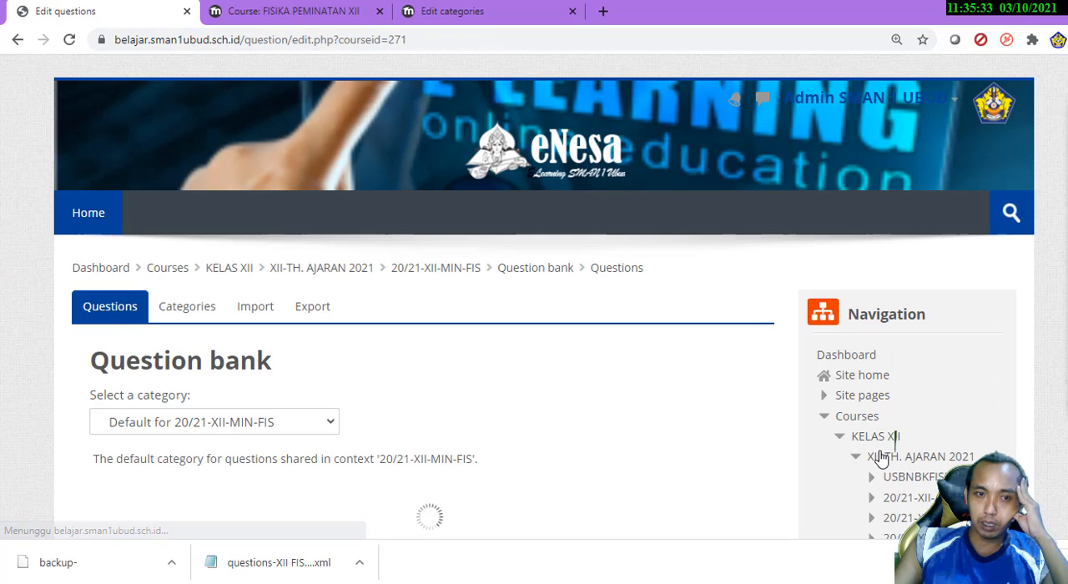
Open the question import form for the course and choose Moodle XML format as the file format
scroll(718, 375, down, 4)
scroll(748, 371, down, 10)
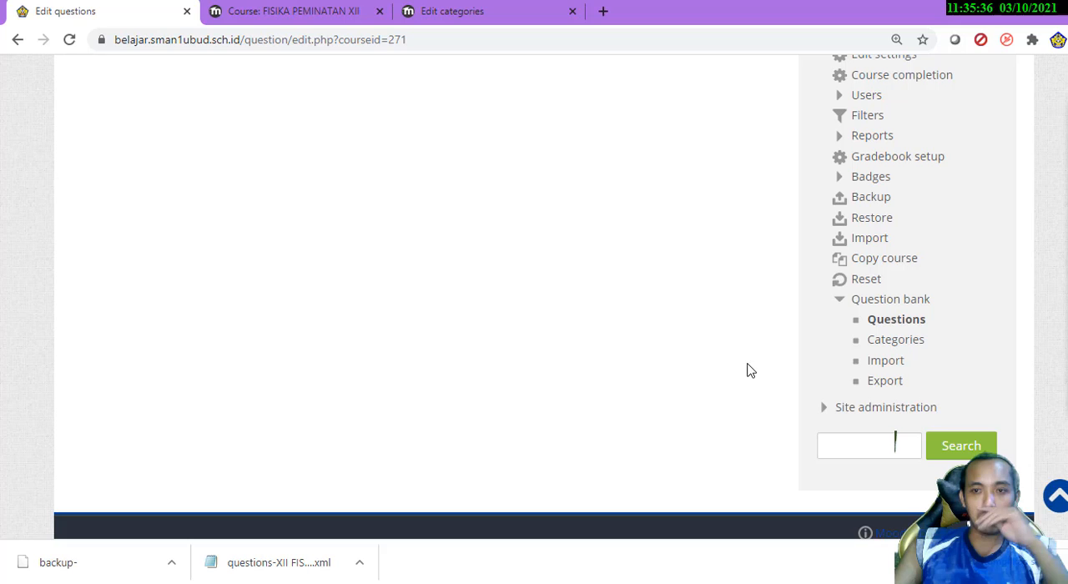
click(878, 364)
scroll(359, 367, down, 4)
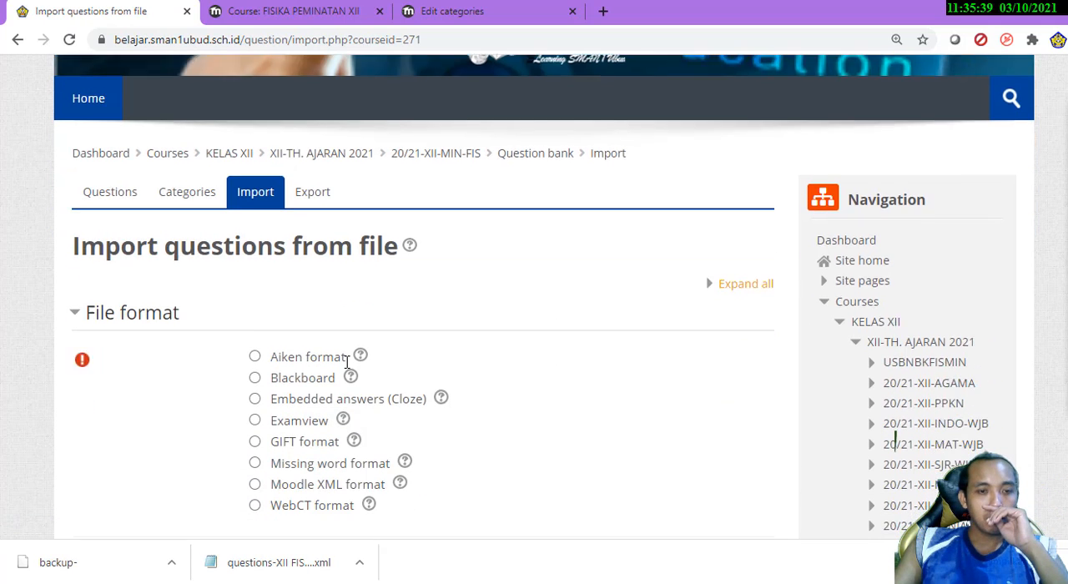
scroll(448, 370, up, 1)
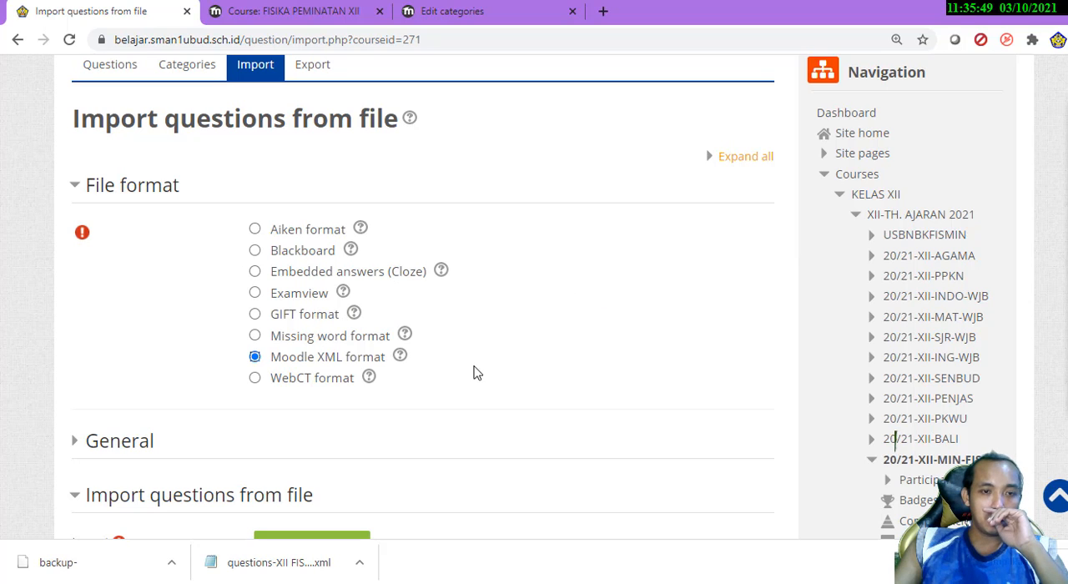
scroll(473, 387, down, 2)
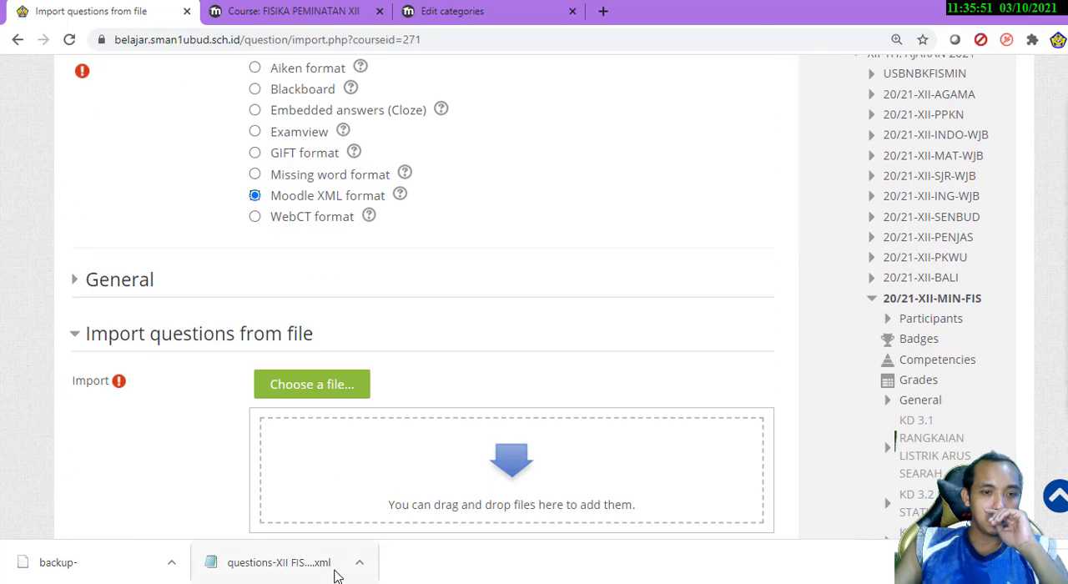
Switch to the eNesa site and return from its restore page to the XII FIS MIN course page
click(359, 565)
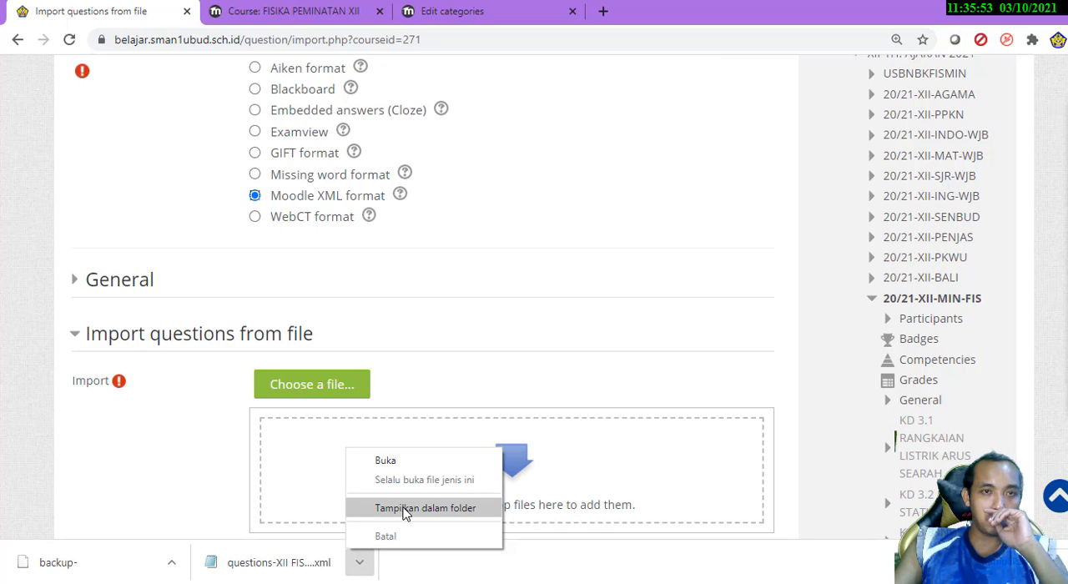
click(294, 11)
scroll(675, 282, up, 5)
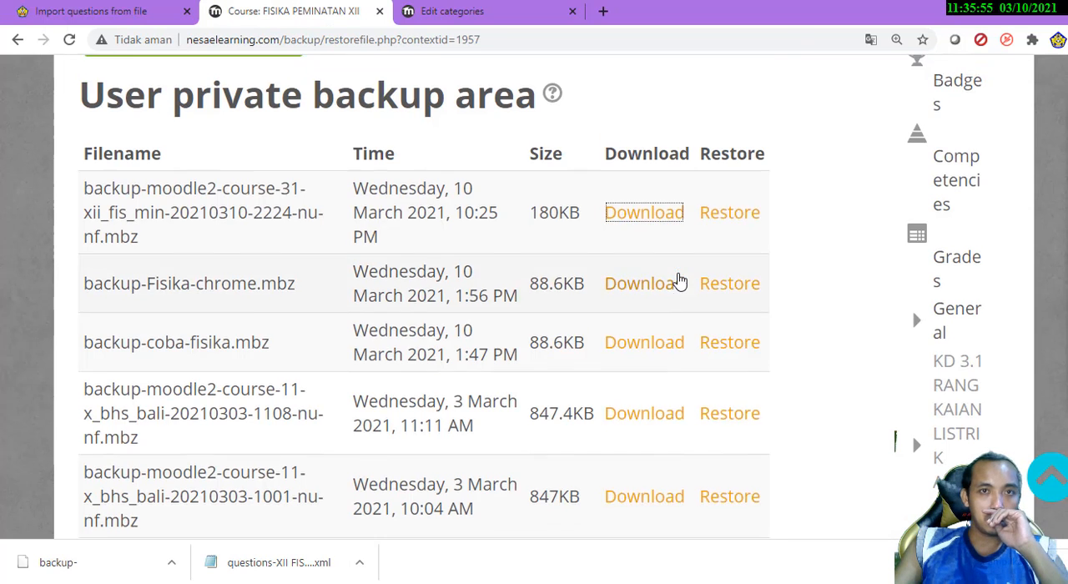
scroll(675, 277, up, 3)
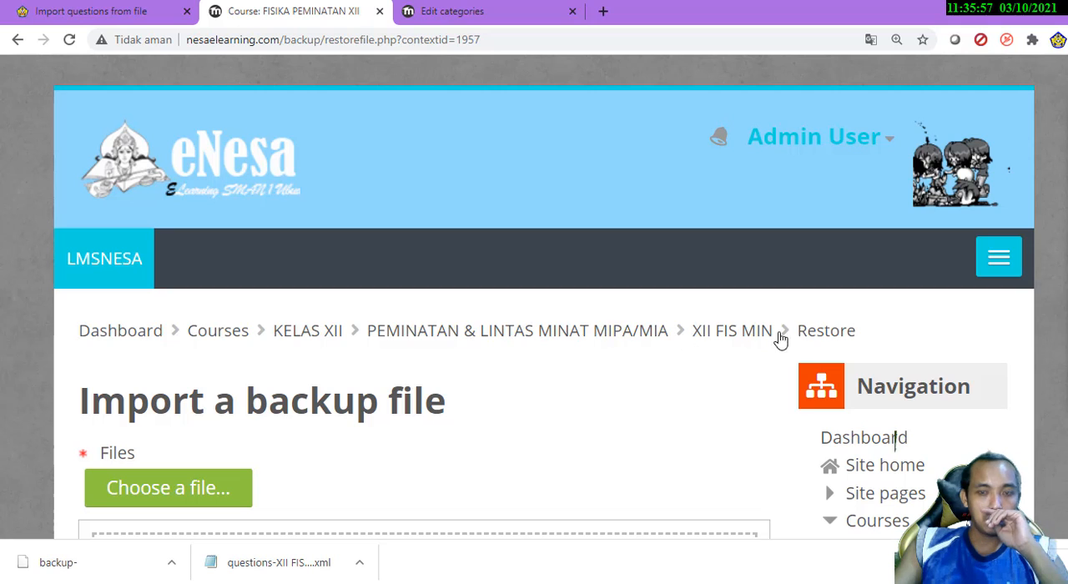
click(735, 343)
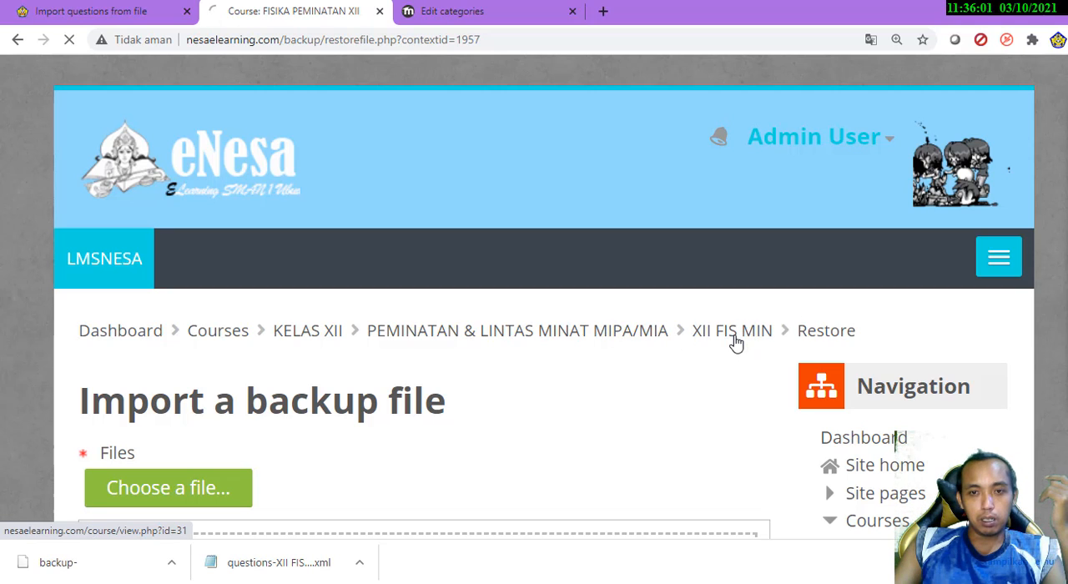
Open the question bank's export form for the XII FIS MIN course
scroll(844, 332, down, 6)
scroll(894, 440, down, 8)
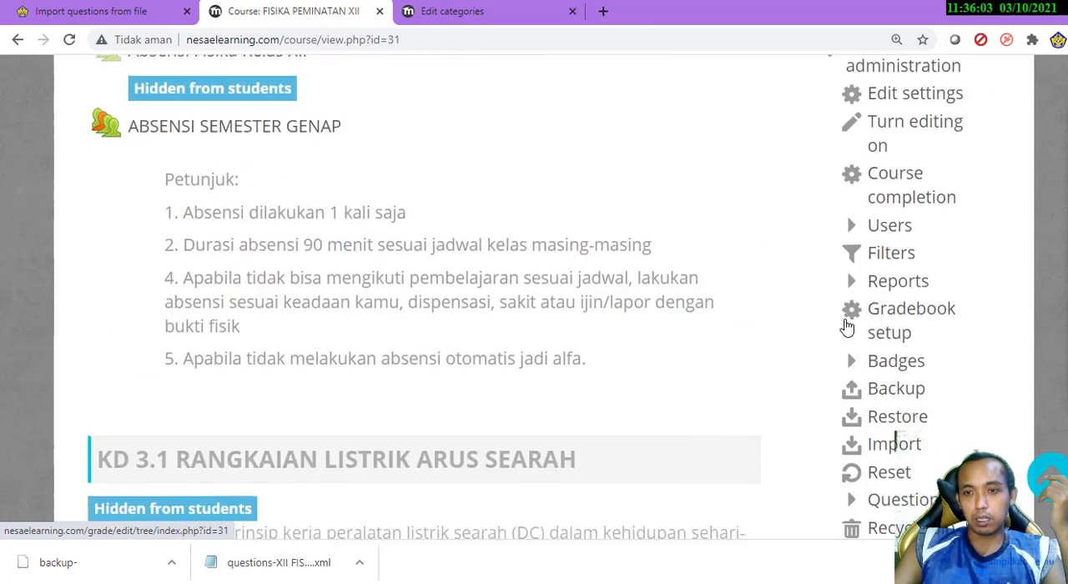
scroll(847, 318, up, 3)
scroll(868, 278, up, 2)
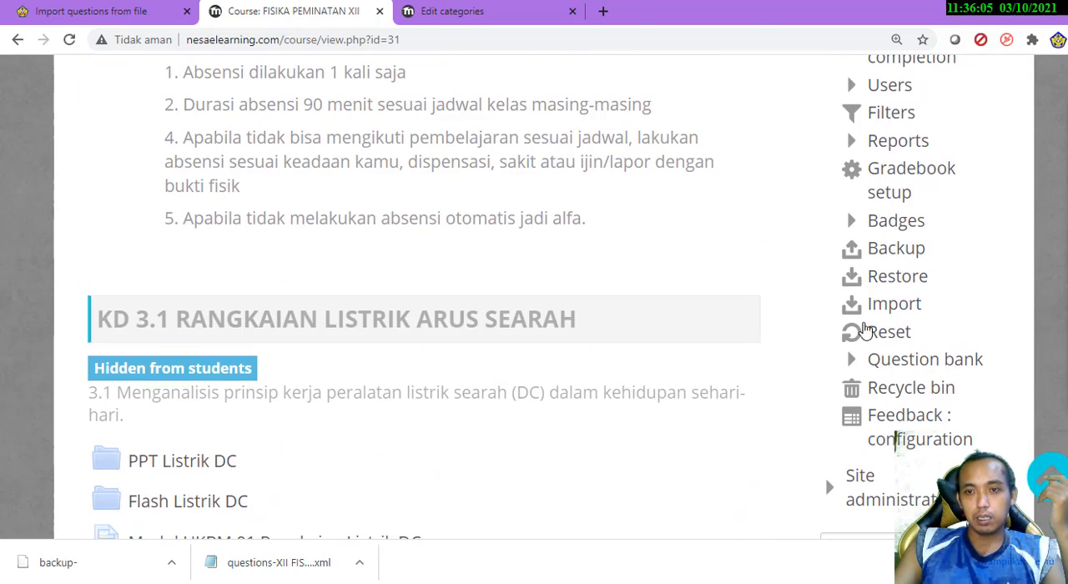
click(857, 361)
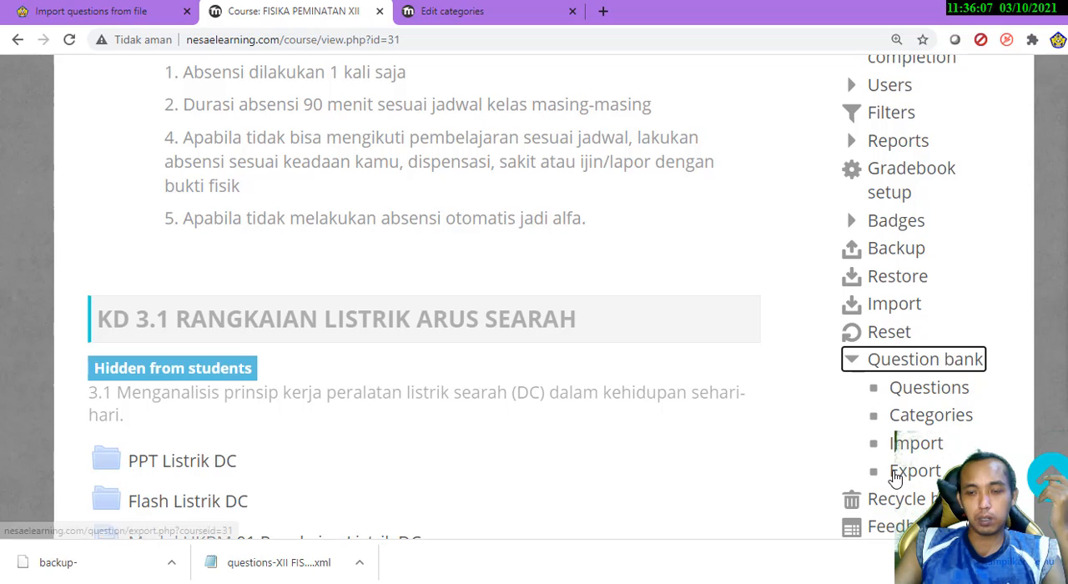
click(898, 474)
Choose Moodle XML format for the export and browse the export category list without changing the selected category
scroll(72, 262, down, 2)
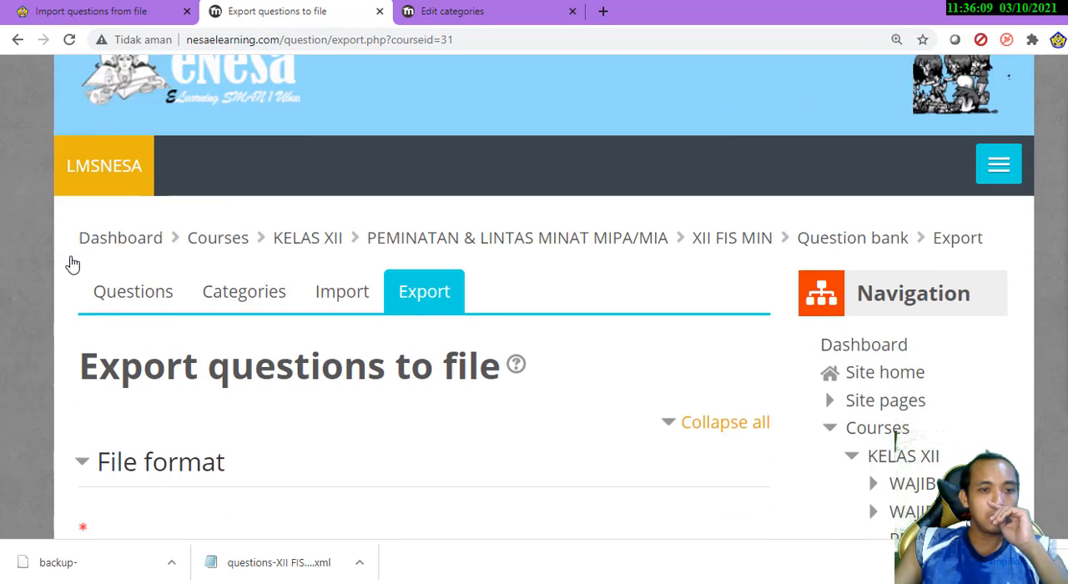
scroll(72, 262, down, 5)
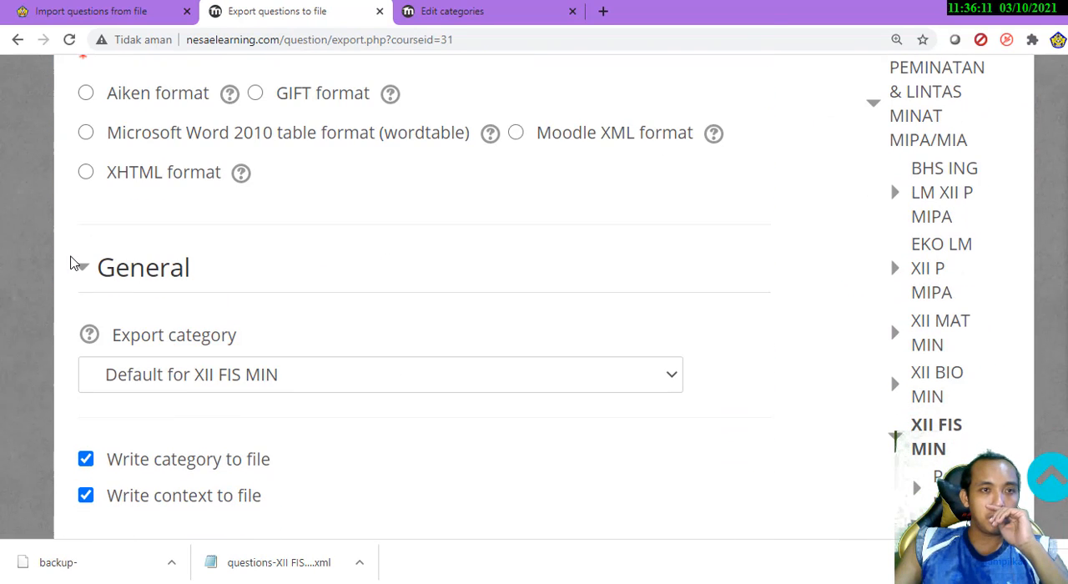
click(544, 137)
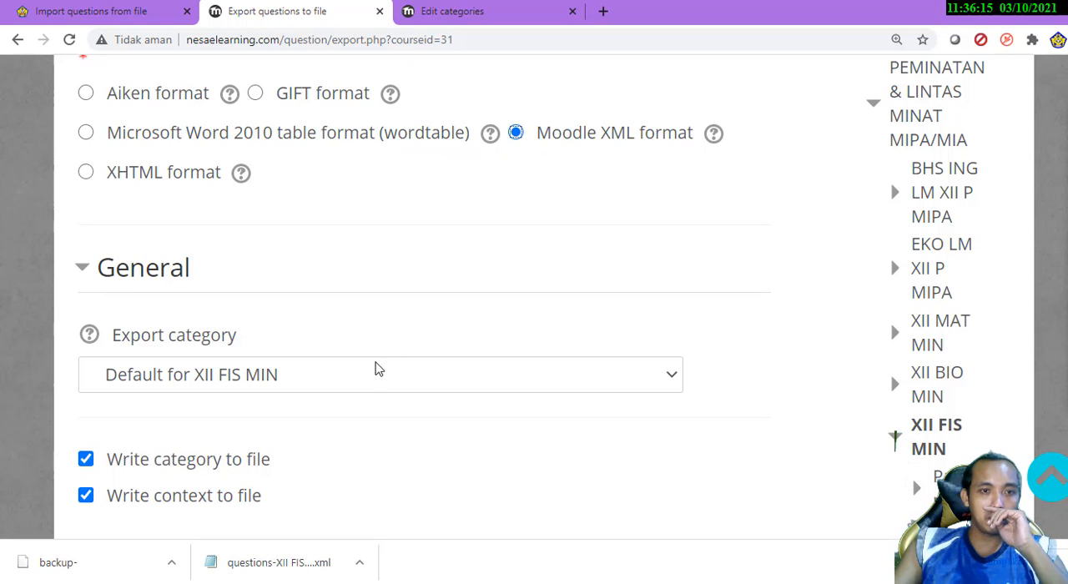
click(493, 391)
scroll(503, 334, up, 2)
scroll(505, 335, down, 4)
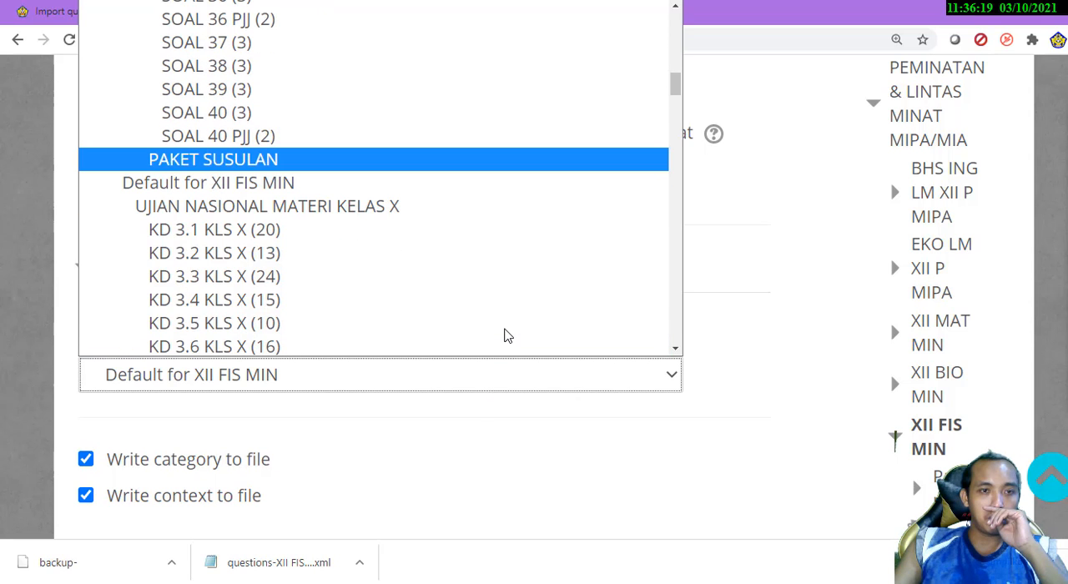
scroll(434, 258, up, 6)
scroll(437, 258, down, 4)
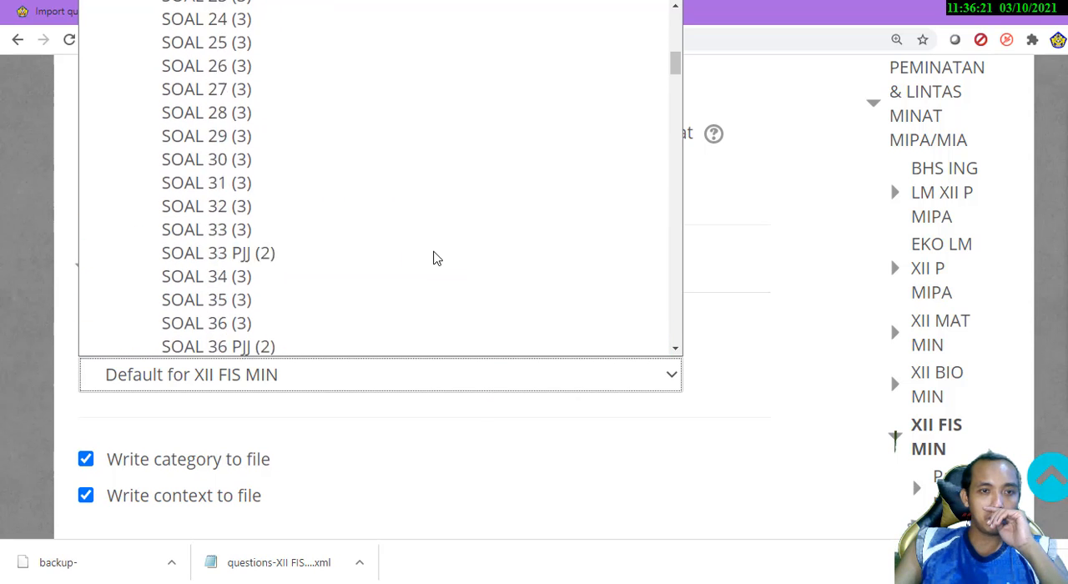
click(265, 408)
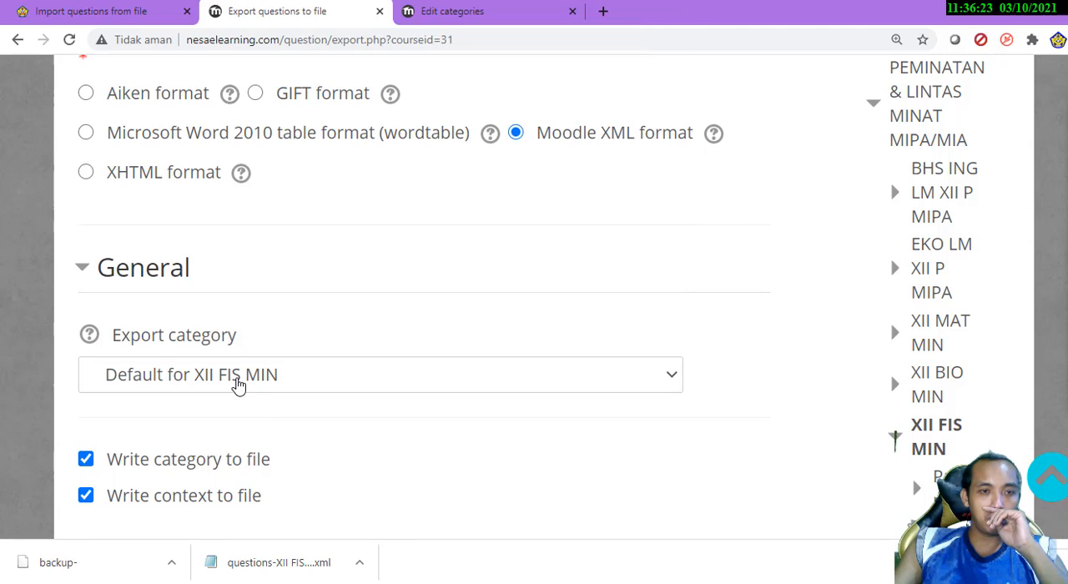
Leave the export form, discarding its changes, and open the course's question categories
scroll(919, 389, down, 10)
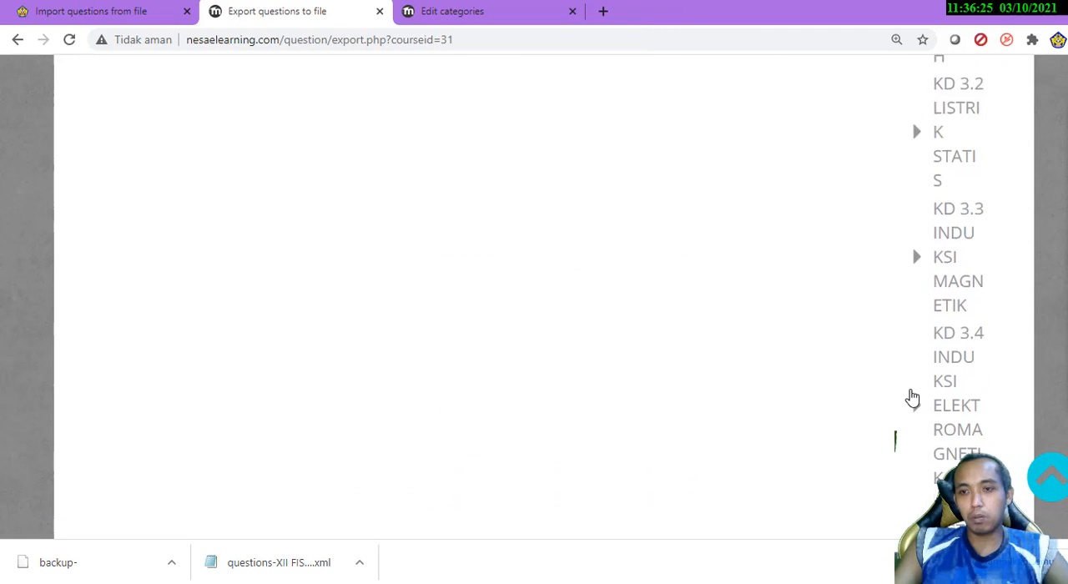
scroll(910, 386, down, 15)
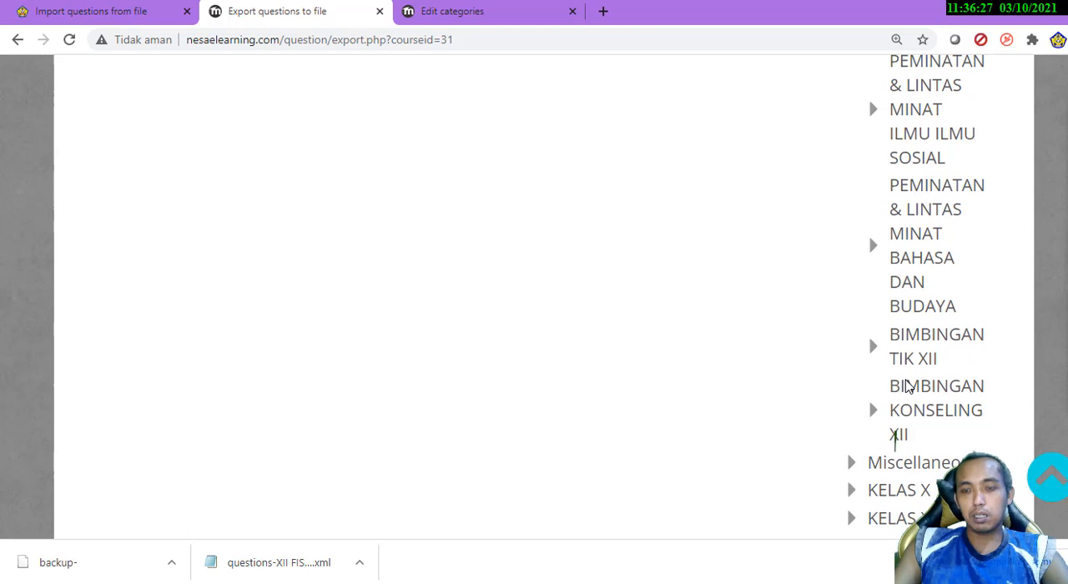
scroll(908, 389, down, 15)
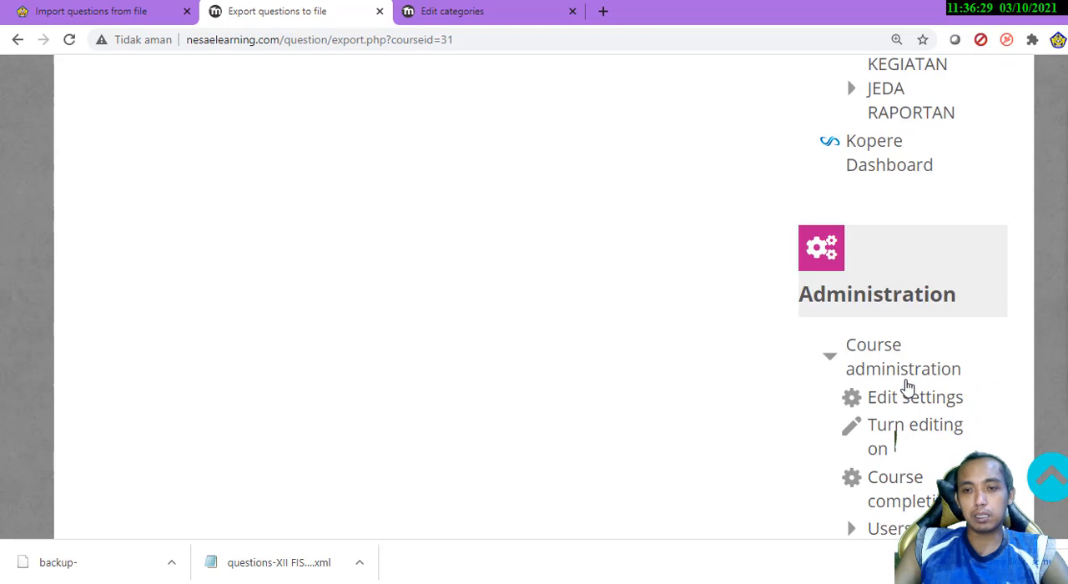
click(931, 385)
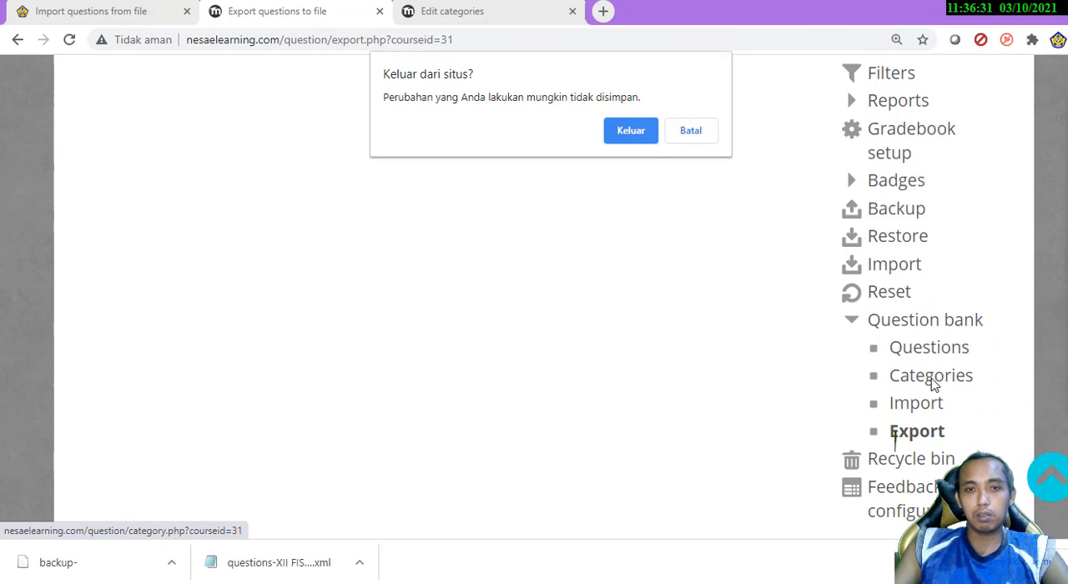
click(632, 132)
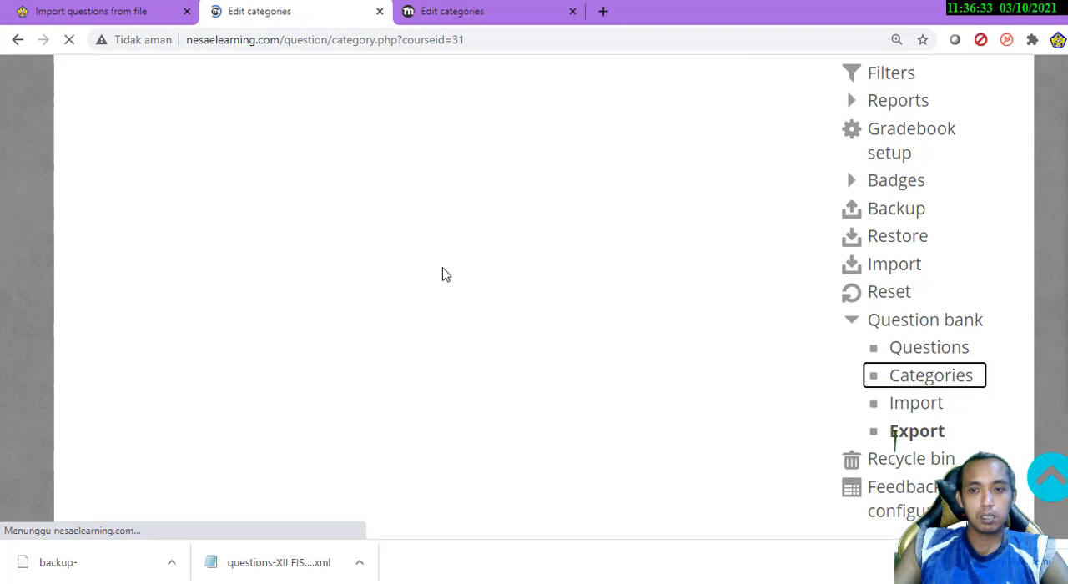
Examine the FISIKA PEMINATAN XII question categories from Default for USBNBKFISMIN down to the Soal UKBM groups
scroll(81, 380, down, 6)
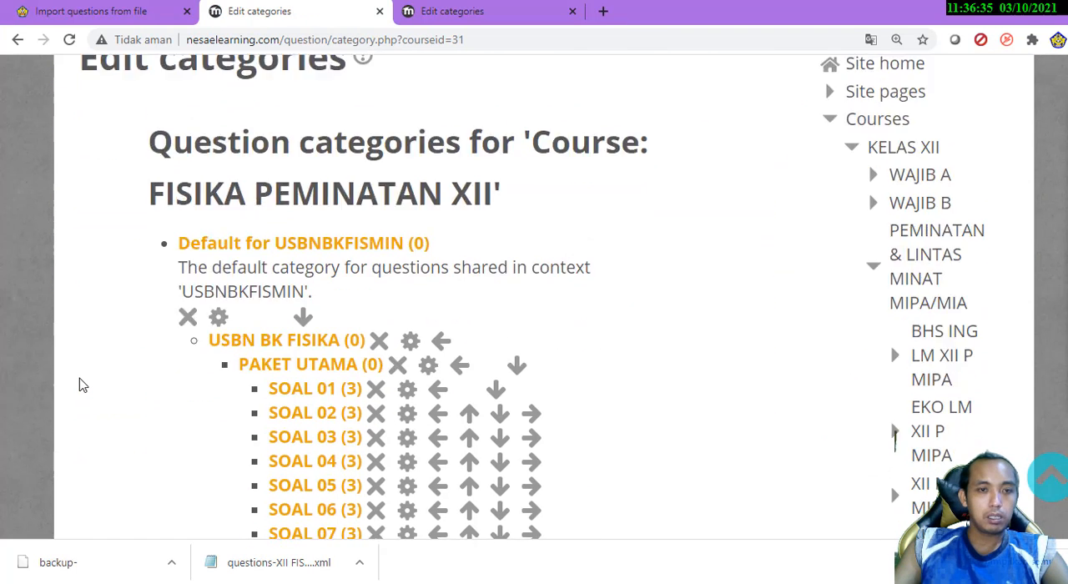
scroll(81, 385, up, 2)
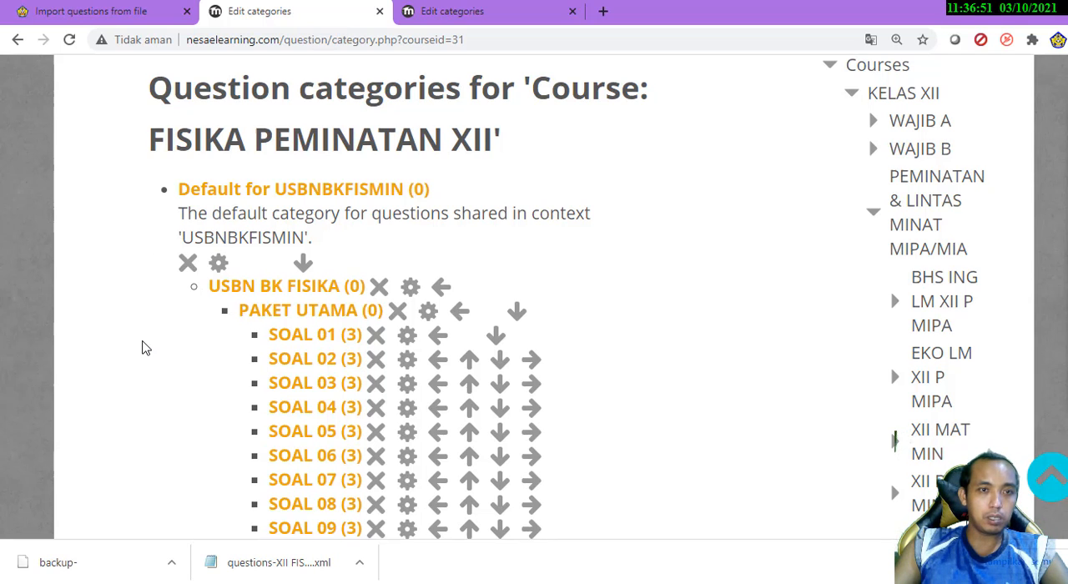
scroll(144, 346, down, 15)
scroll(149, 317, up, 3)
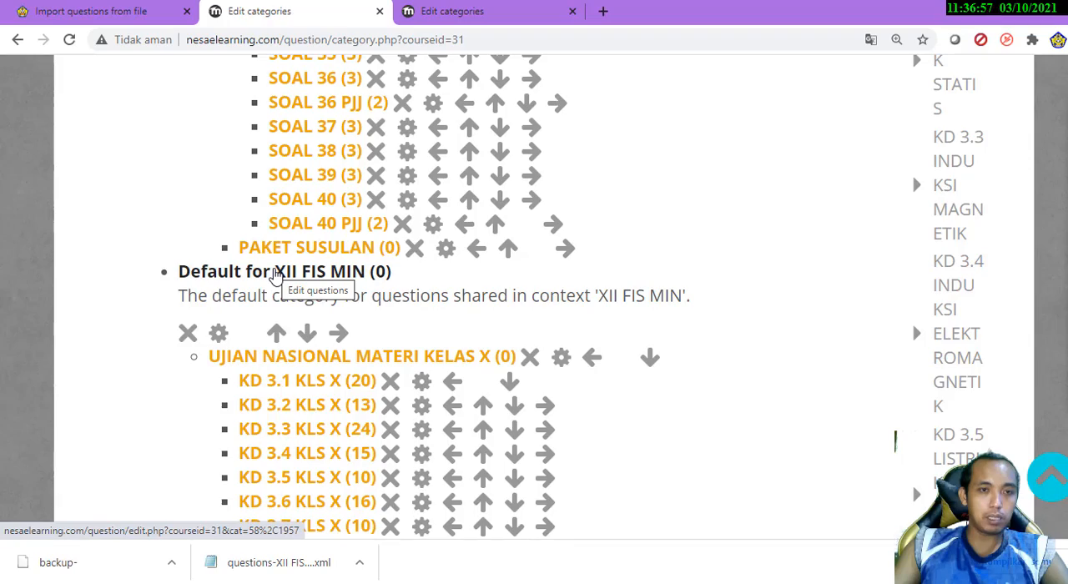
scroll(125, 335, down, 9)
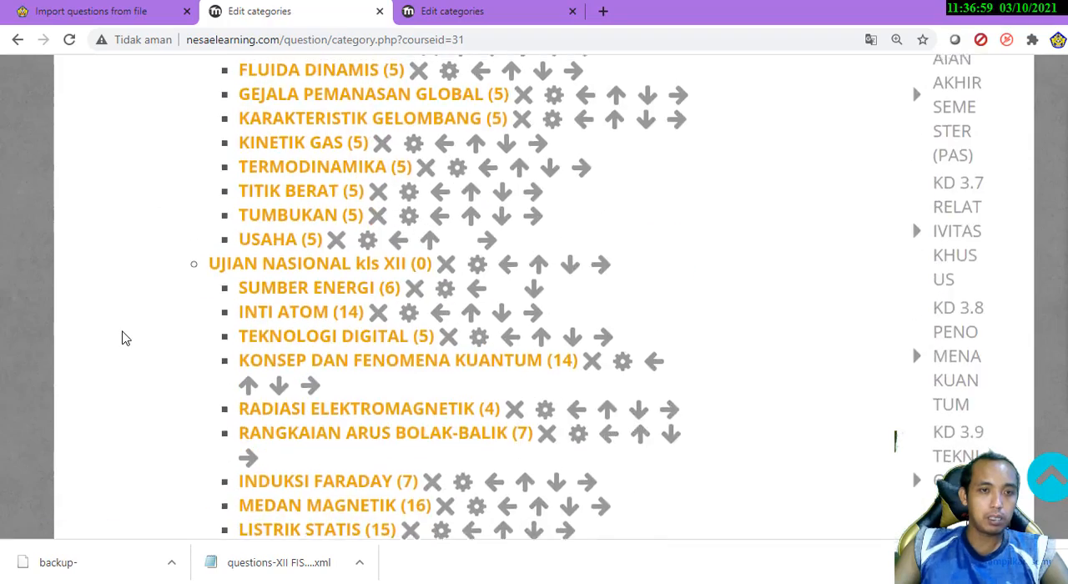
scroll(122, 338, up, 5)
scroll(121, 338, up, 2)
scroll(122, 338, down, 8)
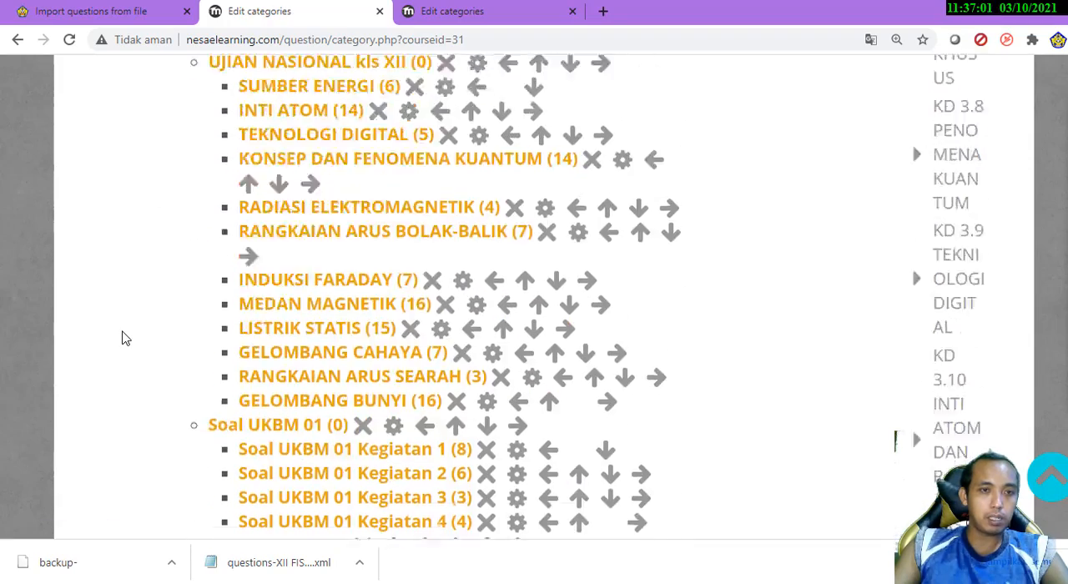
scroll(122, 338, up, 1)
scroll(122, 338, down, 11)
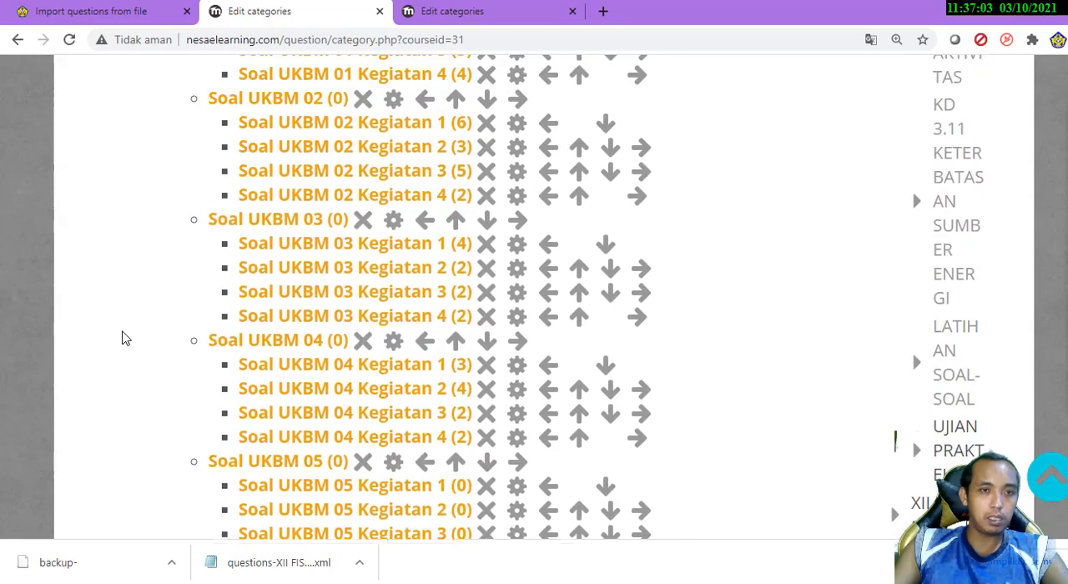
scroll(121, 338, down, 5)
scroll(122, 338, up, 15)
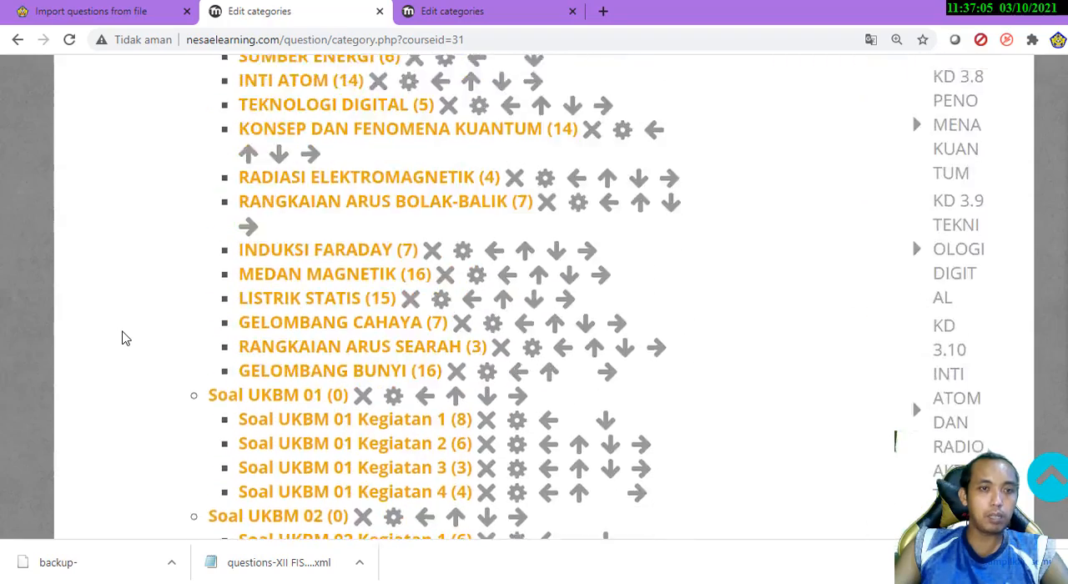
Compare the USBNBKFISMIN and XII FIS MIN default categories and check their subcategories through to Tempat Pembuangan Soal
scroll(122, 338, up, 14)
scroll(122, 338, down, 5)
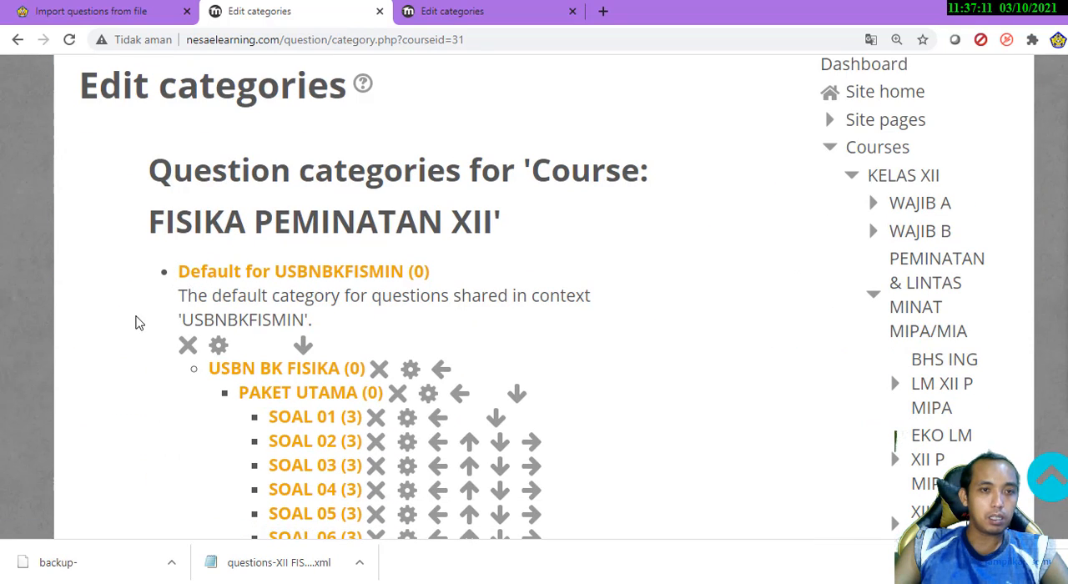
scroll(155, 284, down, 15)
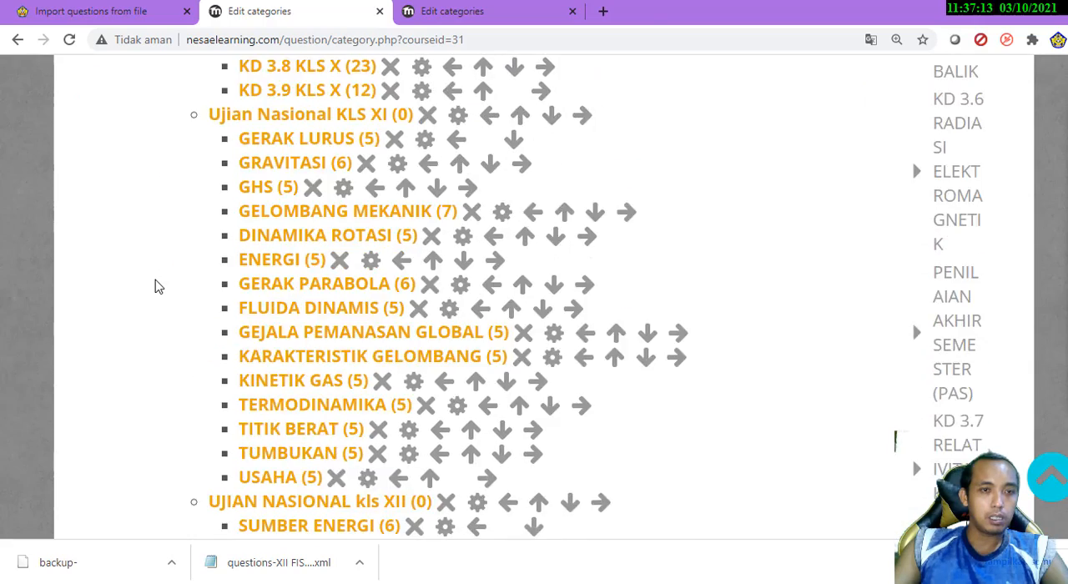
scroll(155, 287, down, 2)
scroll(147, 242, up, 2)
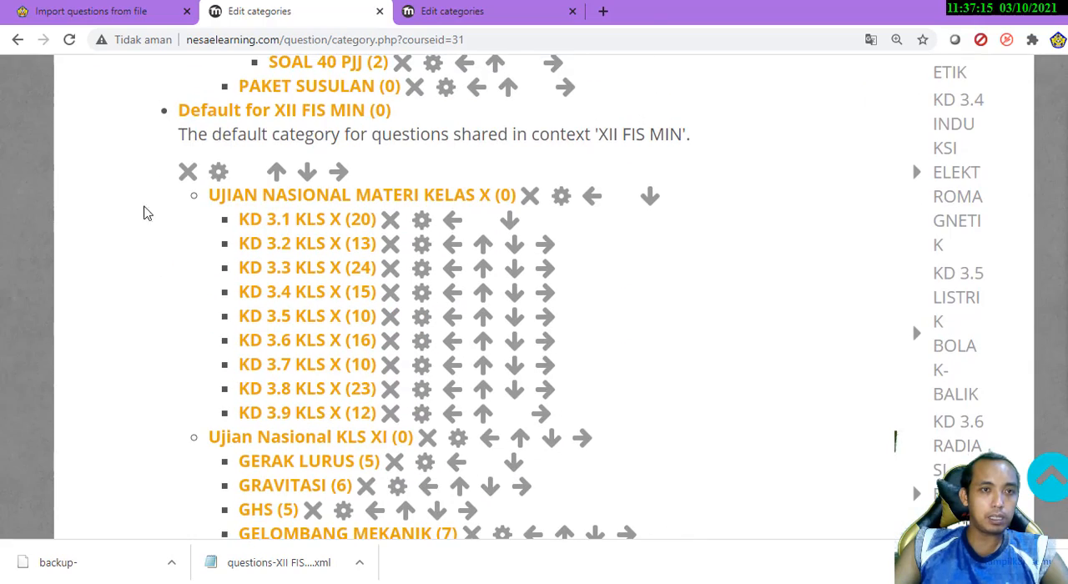
scroll(147, 403, down, 18)
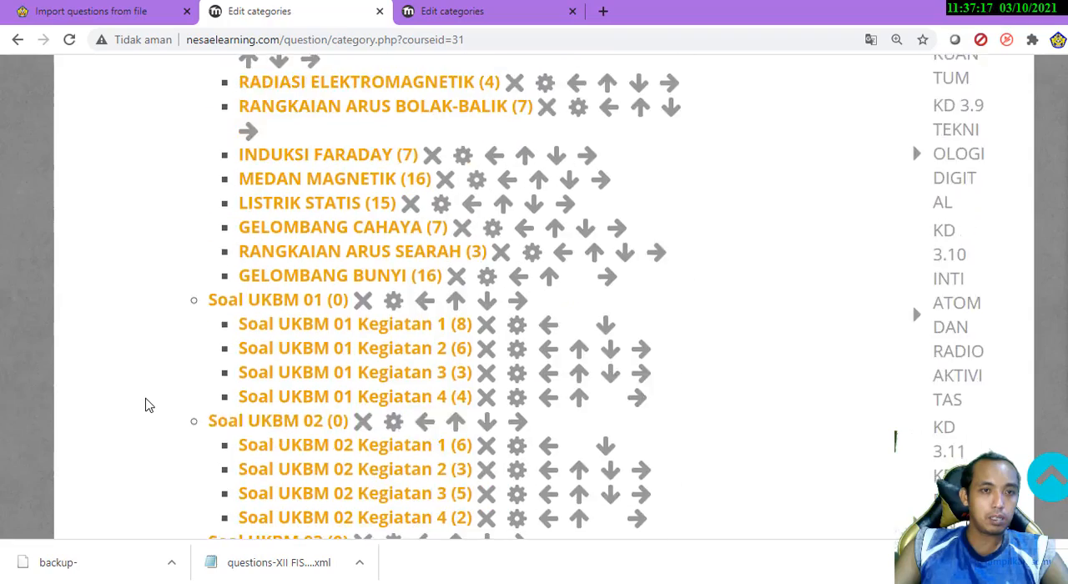
scroll(832, 363, down, 20)
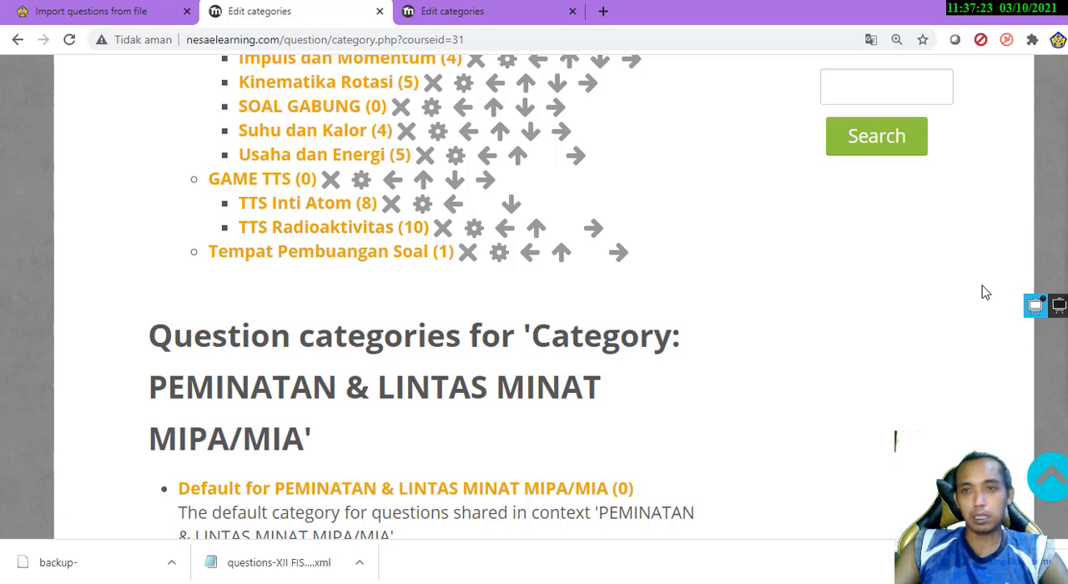
Reopen the course's question export form and go to its file format options
scroll(868, 224, up, 4)
scroll(904, 284, up, 2)
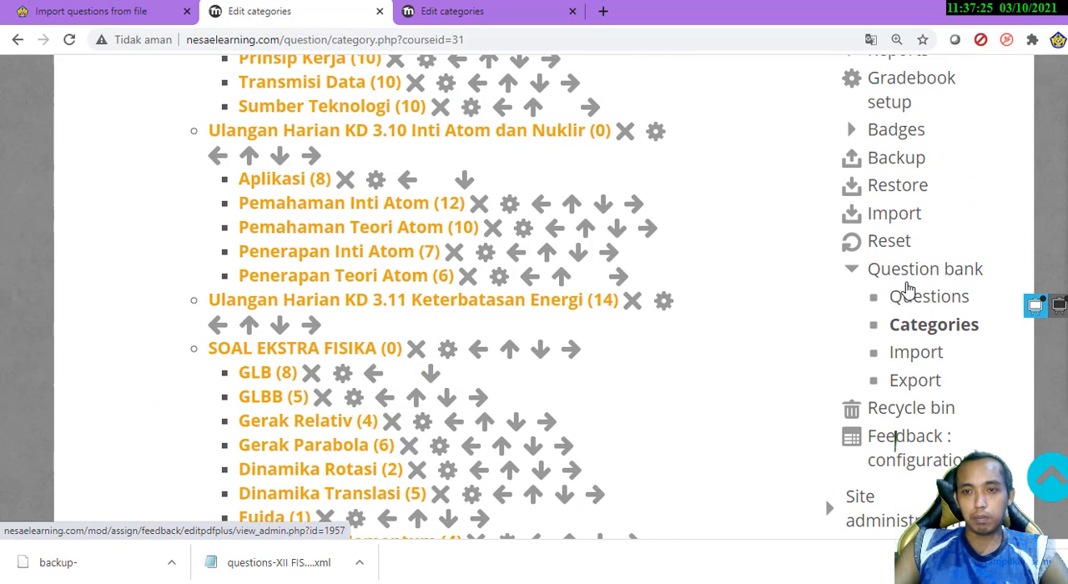
click(915, 382)
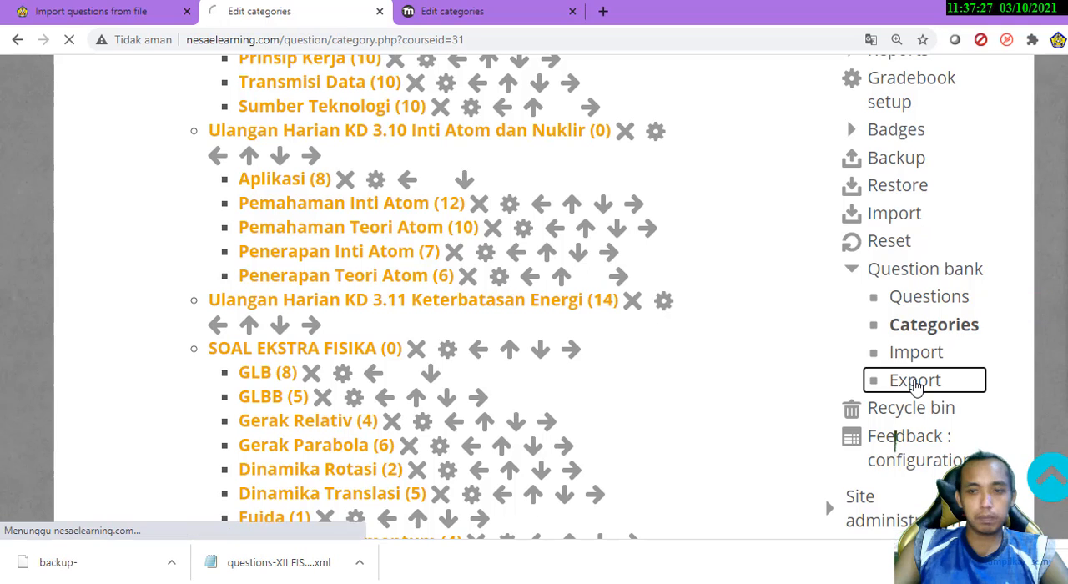
scroll(26, 367, down, 4)
scroll(26, 370, down, 2)
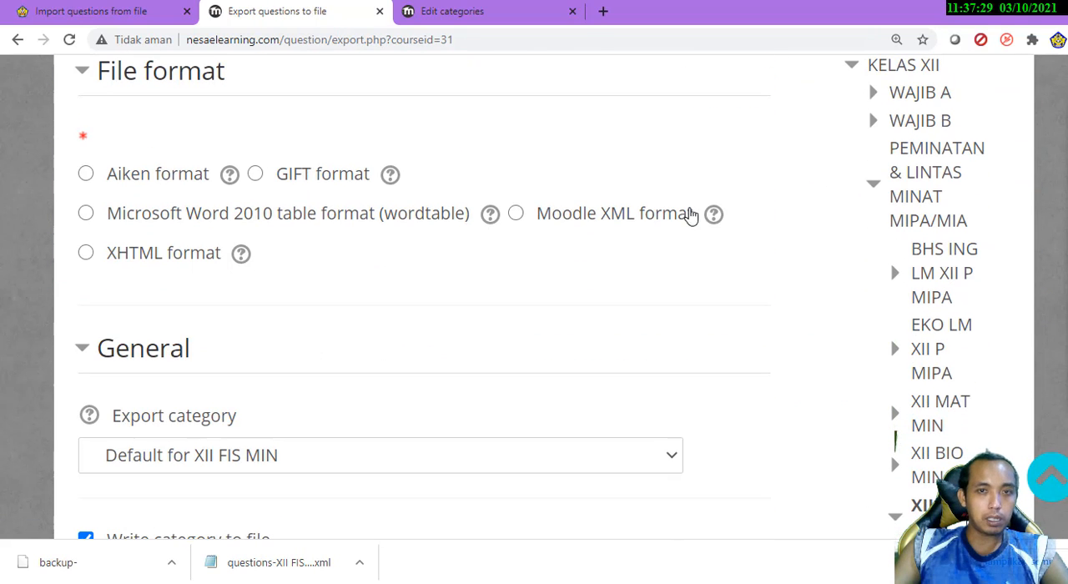
Select Moodle XML format for the export and set the export category to Top for FISIKA PEMINATAN XII
click(644, 217)
scroll(162, 418, down, 2)
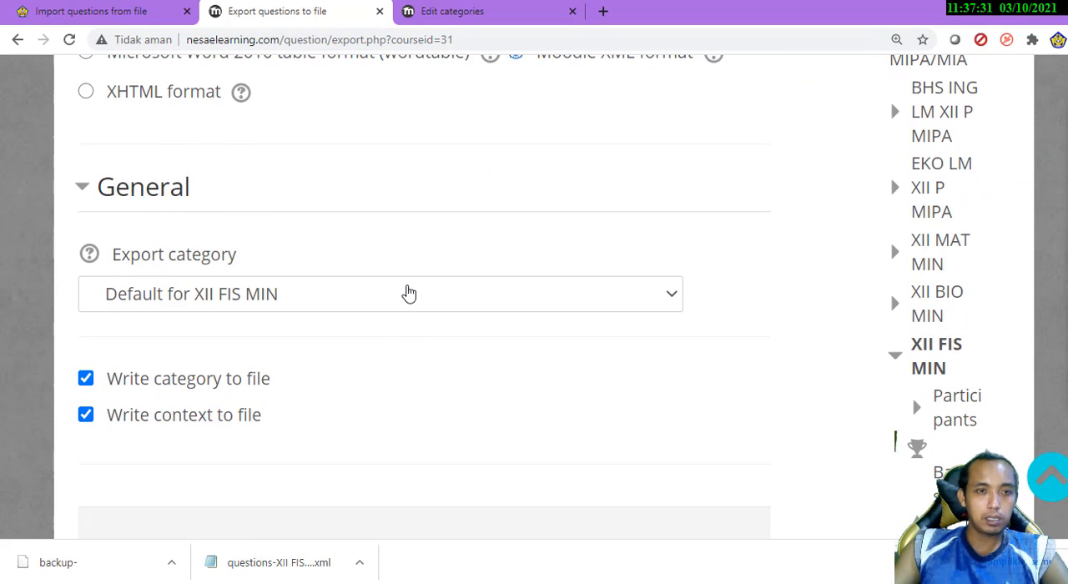
click(408, 293)
scroll(481, 263, up, 15)
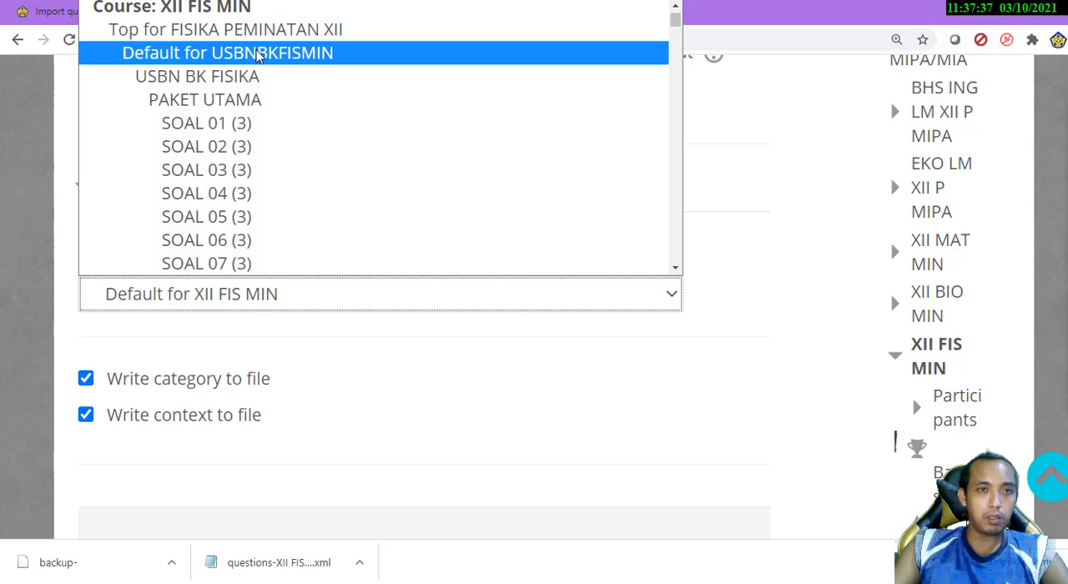
scroll(205, 211, down, 10)
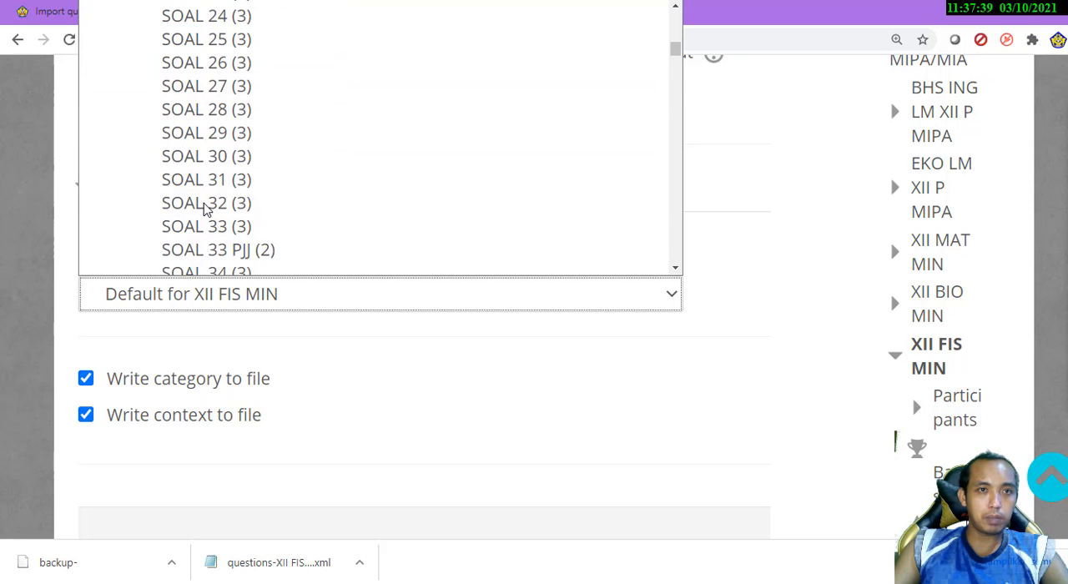
scroll(205, 213, down, 10)
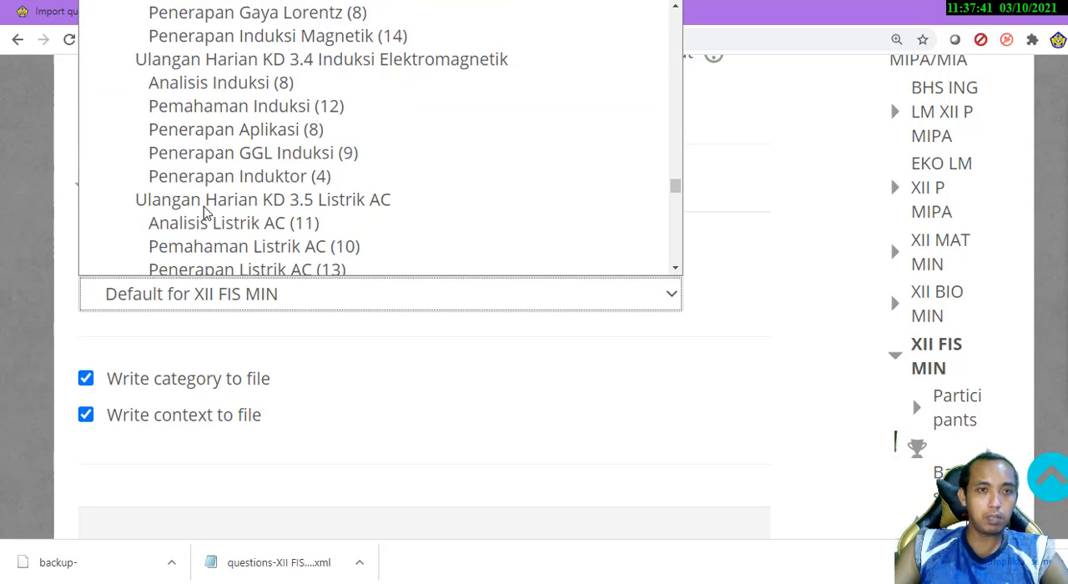
scroll(207, 213, up, 2)
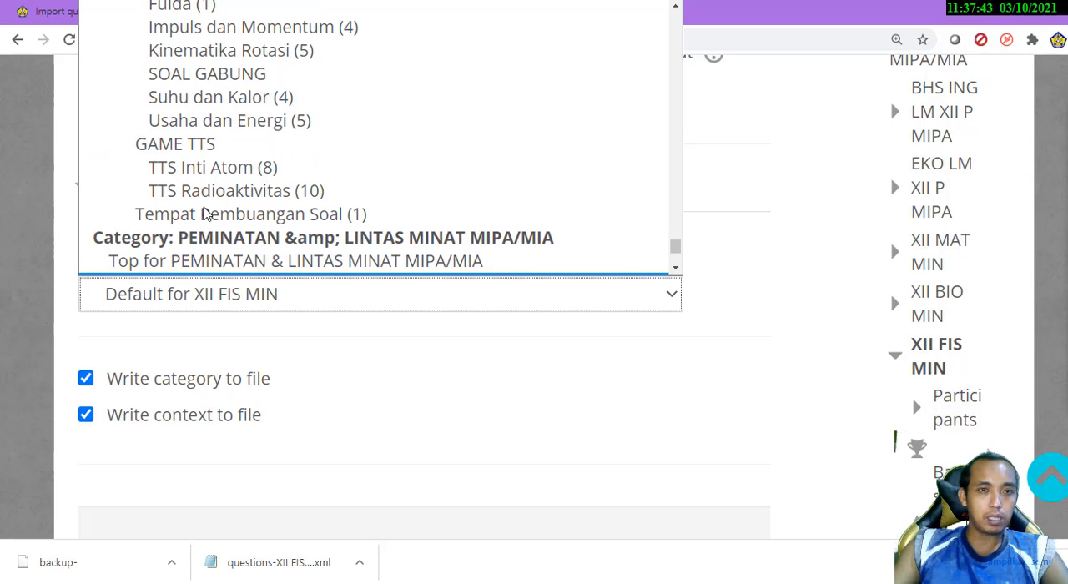
scroll(205, 214, up, 15)
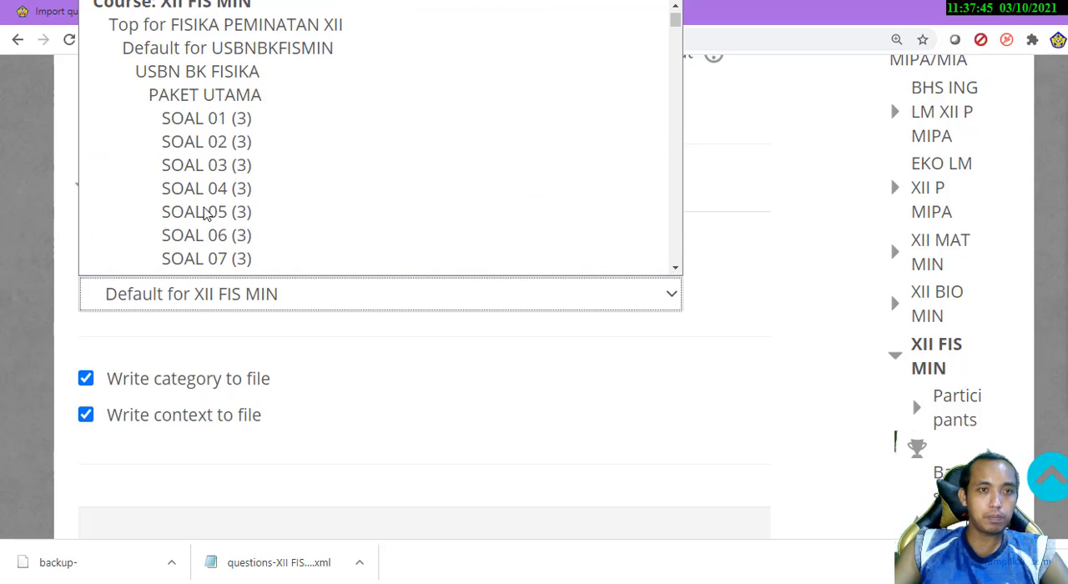
click(204, 35)
scroll(367, 409, down, 1)
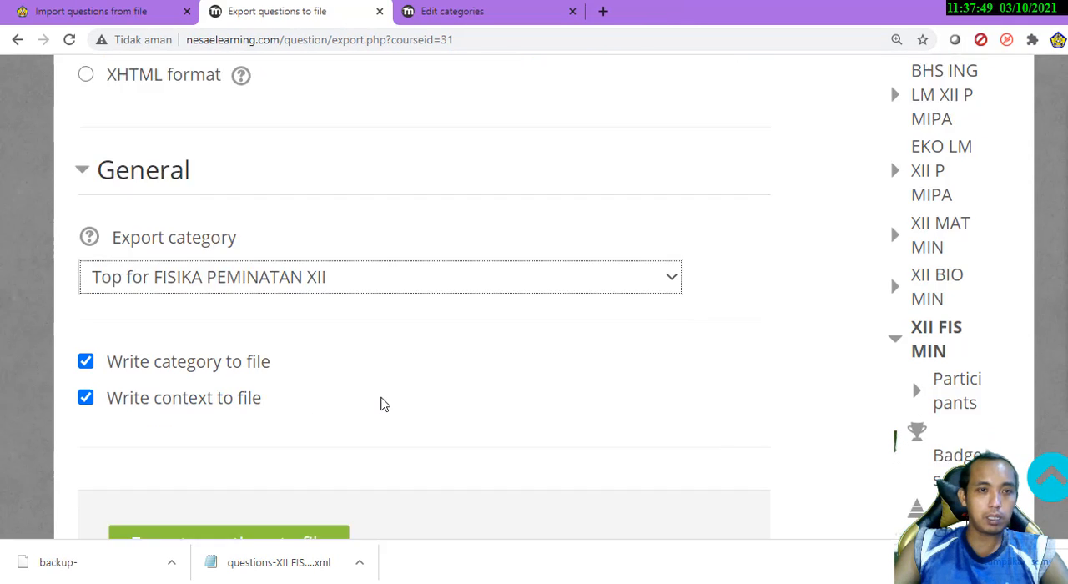
scroll(382, 404, down, 3)
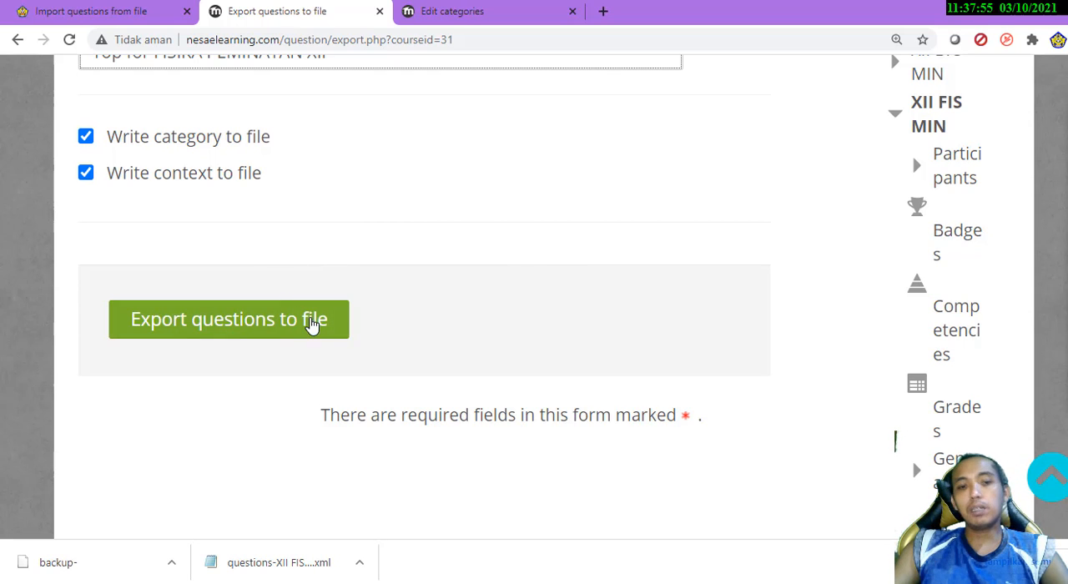
Show the already downloaded XII FIS MIN questions XML file in its Downloads folder, and return to the browser
click(360, 563)
click(422, 510)
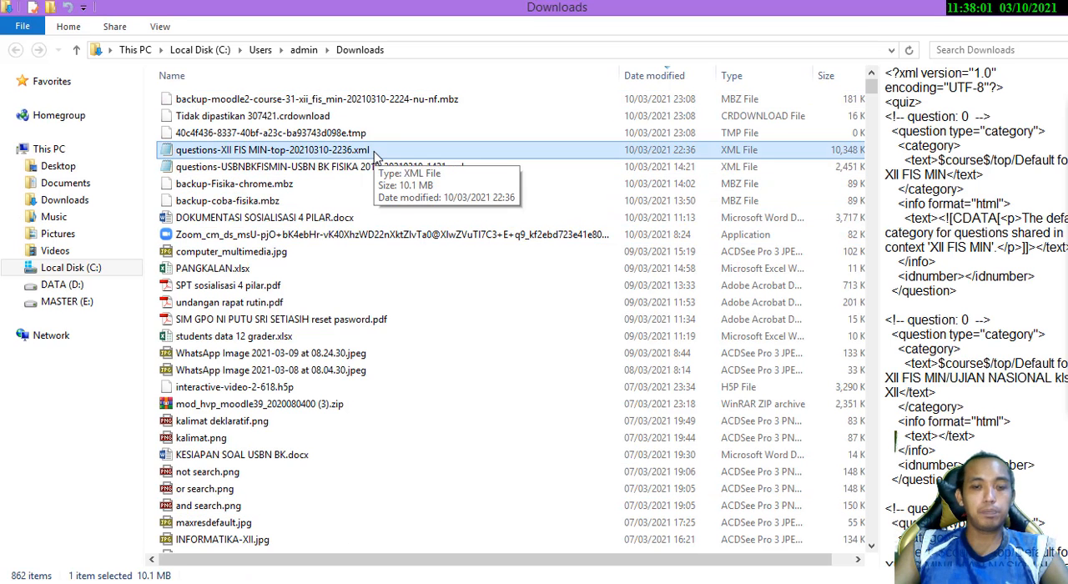
key(alt+Tab)
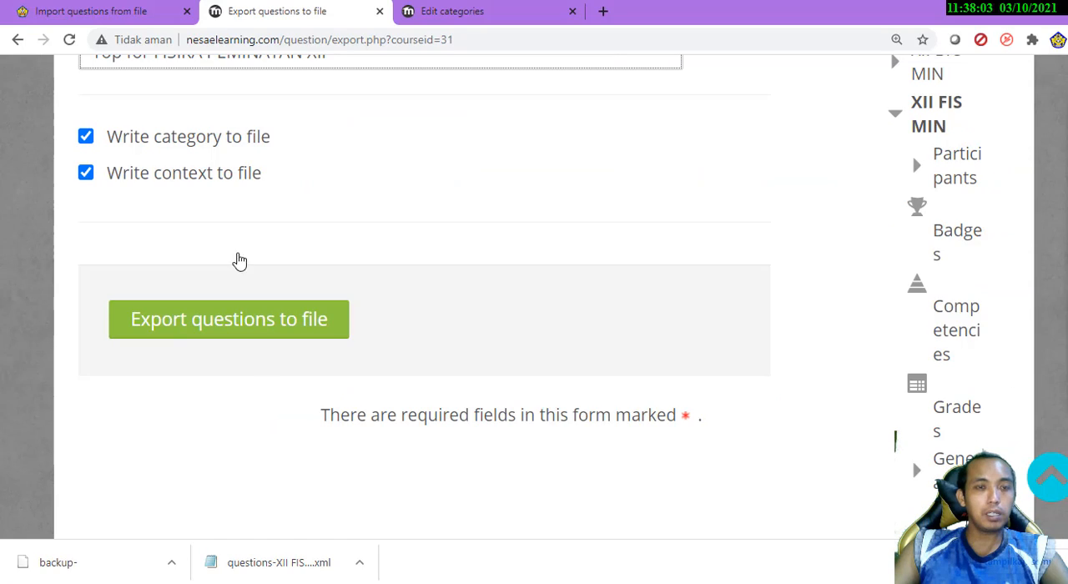
Switch to the 20/21-XII-MIN-FIS question import page and check where Import sits in the course's question bank administration
click(121, 11)
scroll(504, 263, up, 2)
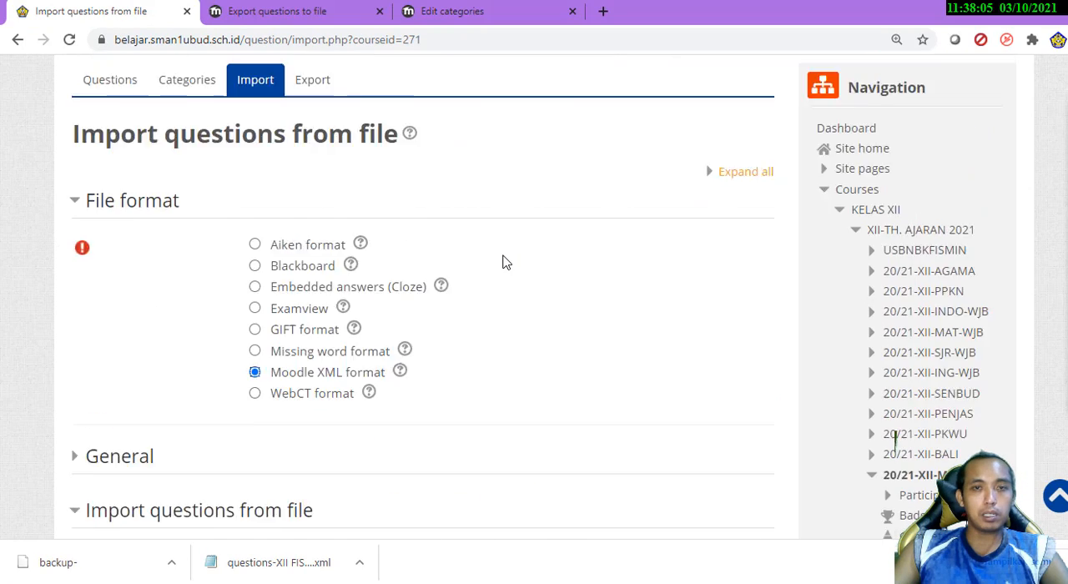
scroll(857, 324, down, 2)
scroll(905, 373, down, 4)
scroll(905, 377, down, 10)
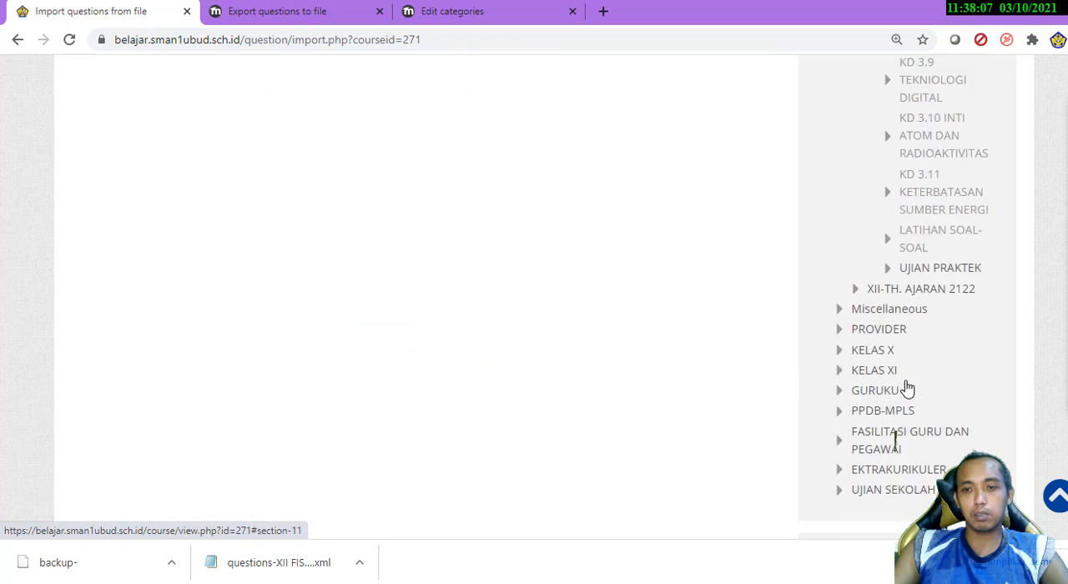
scroll(860, 437, down, 3)
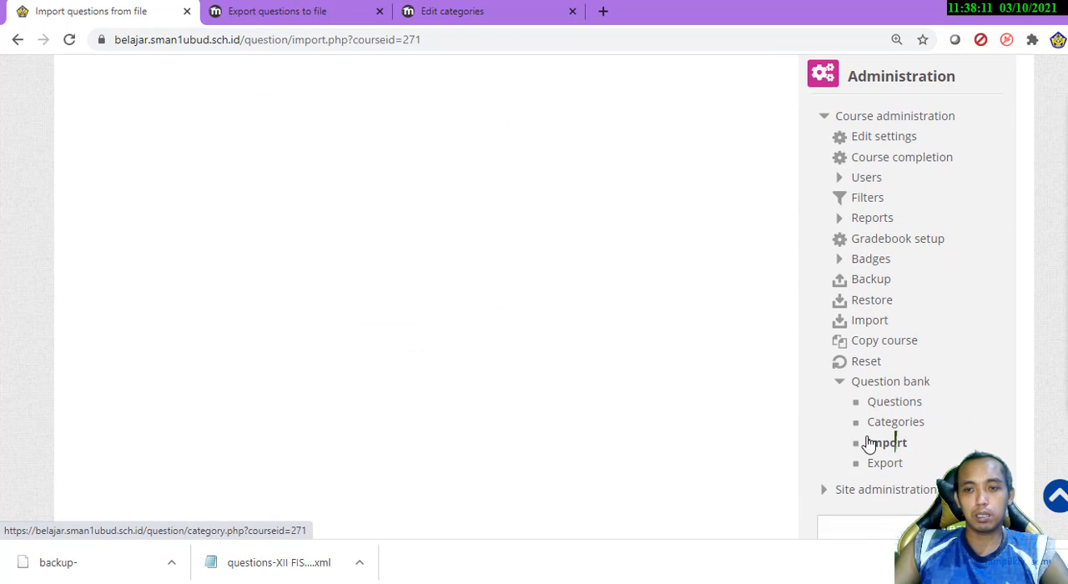
scroll(565, 308, up, 10)
scroll(565, 311, up, 1)
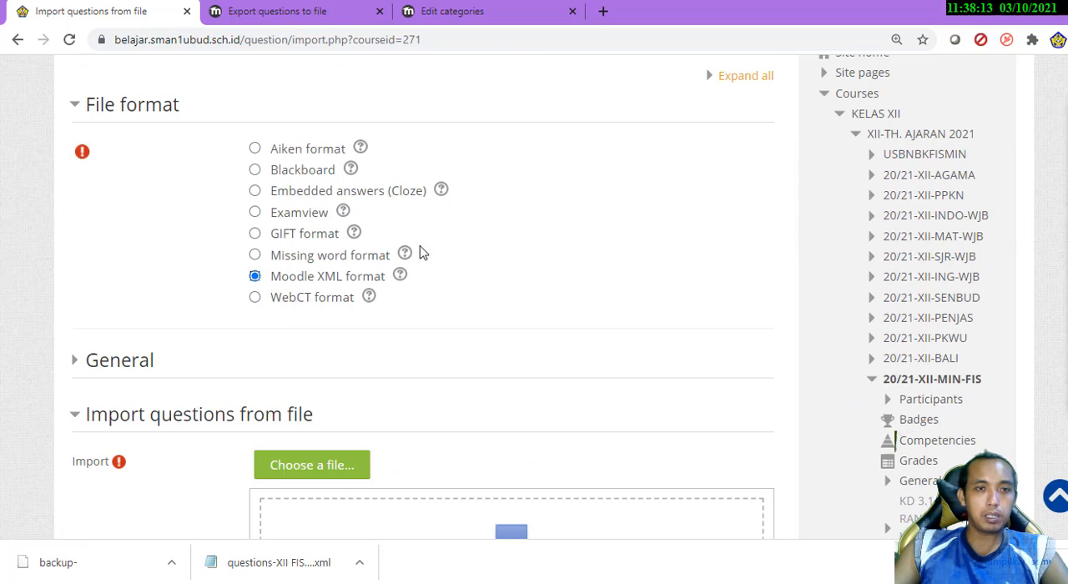
Expand the import form's General settings and set the import category to Default for 20/21-XII-MIN-FIS
click(81, 372)
scroll(647, 321, down, 1)
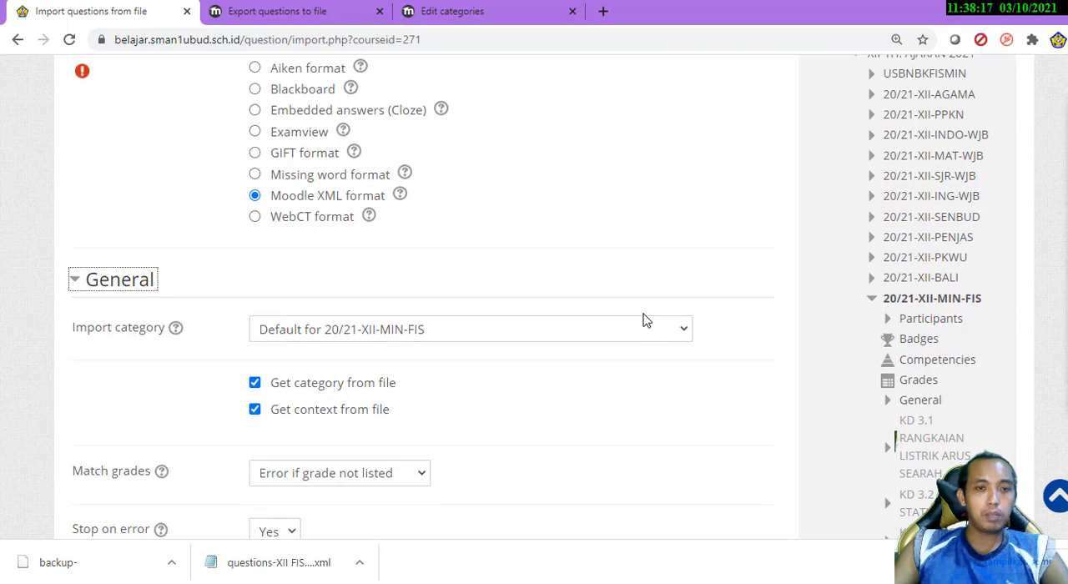
click(514, 339)
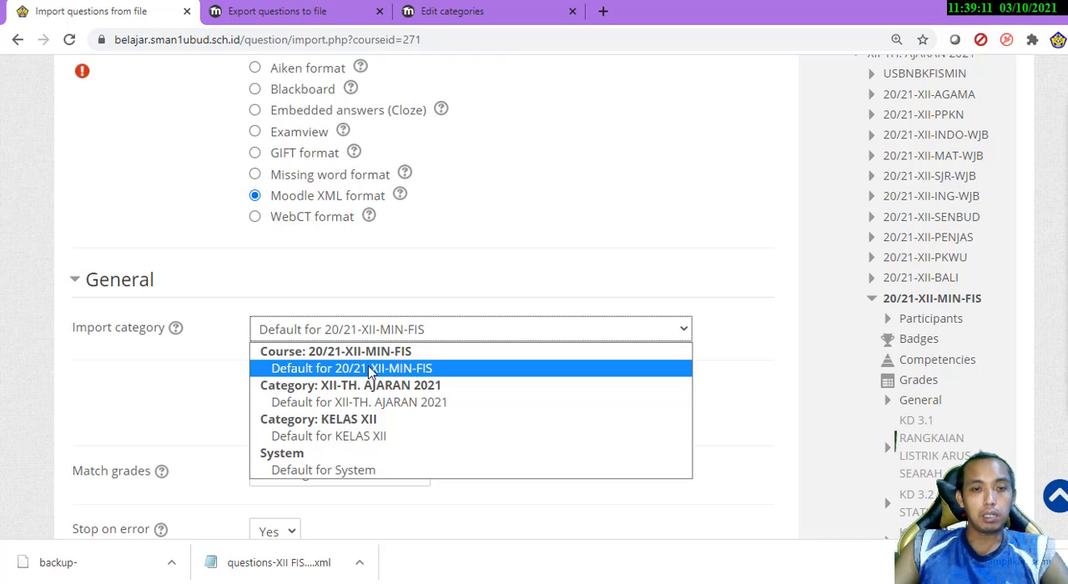
click(342, 436)
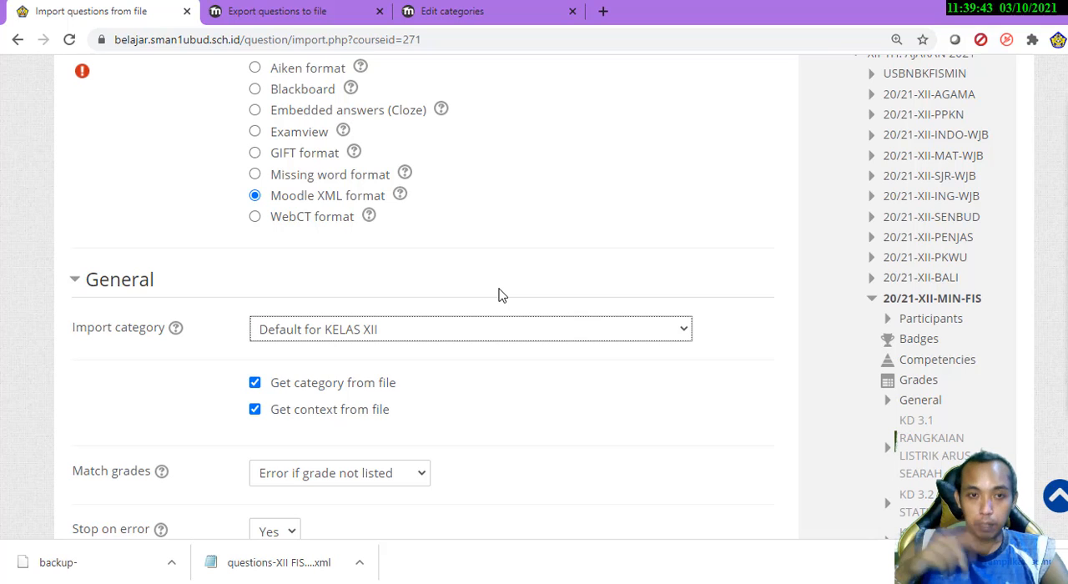
click(460, 336)
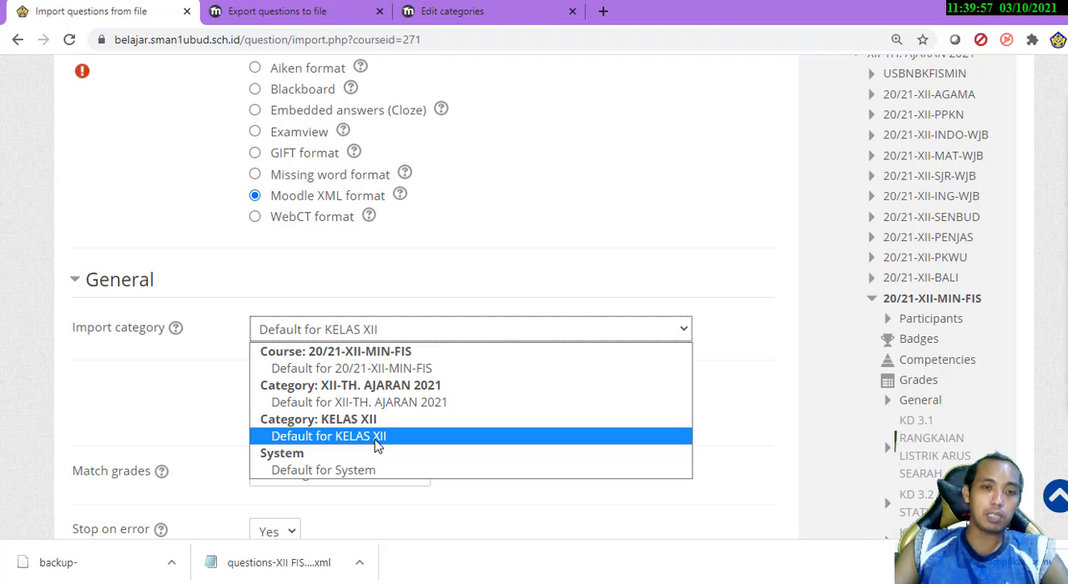
click(399, 374)
Set the import's Stop on error option to Yes
scroll(526, 420, down, 2)
scroll(526, 420, down, 2)
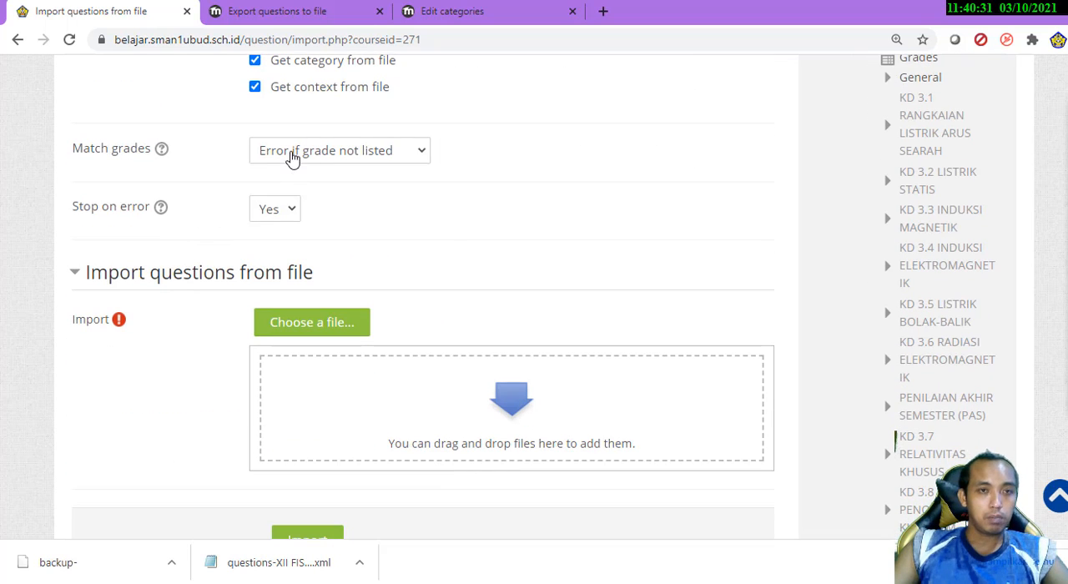
click(275, 211)
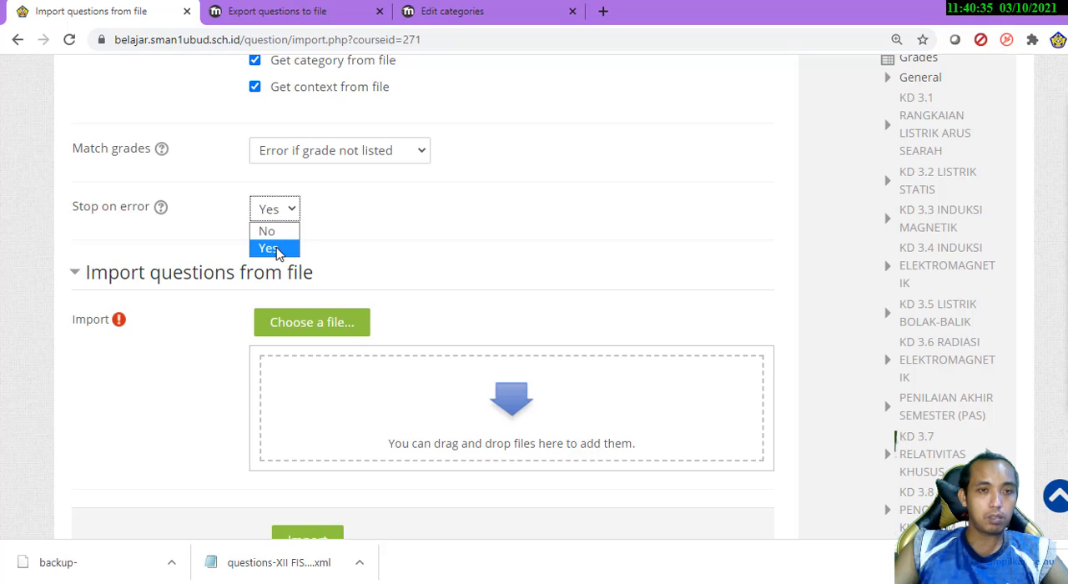
click(269, 248)
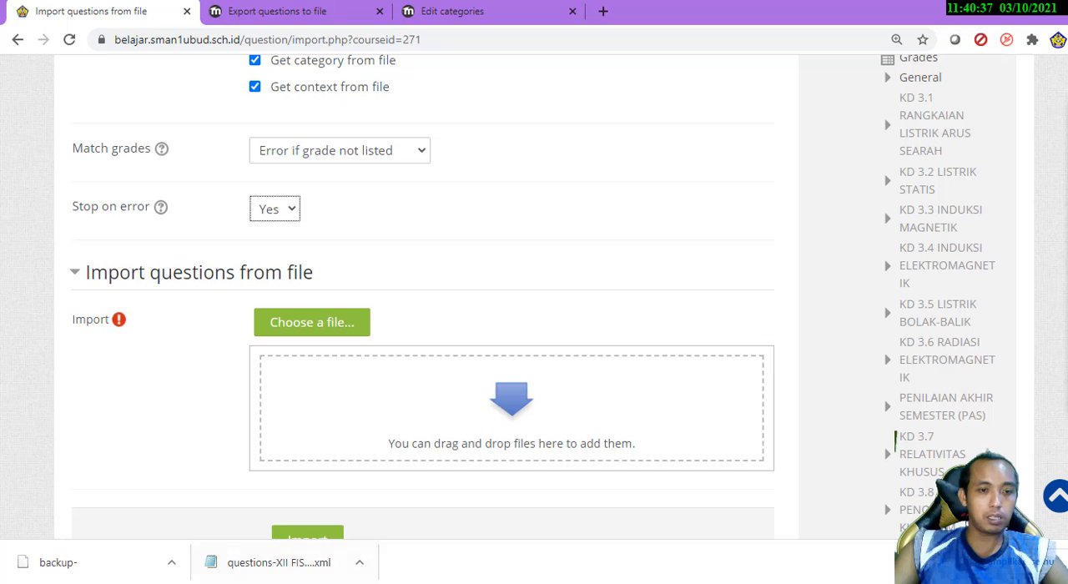
Add questions-XII FIS MIN-top-20210310-2236.xml from the Downloads folder as the file to import
click(279, 553)
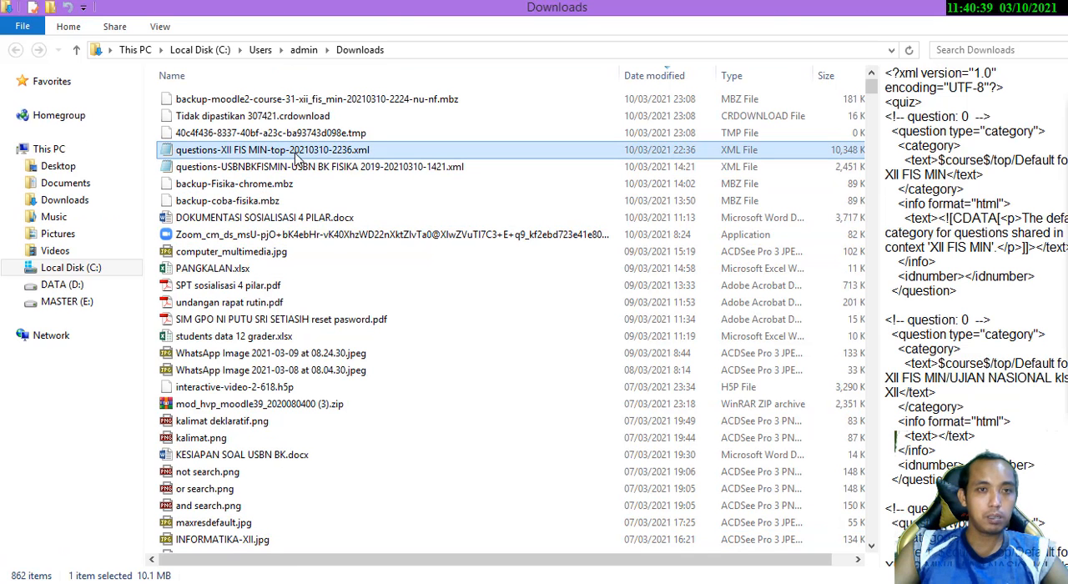
drag(302, 159, 372, 439)
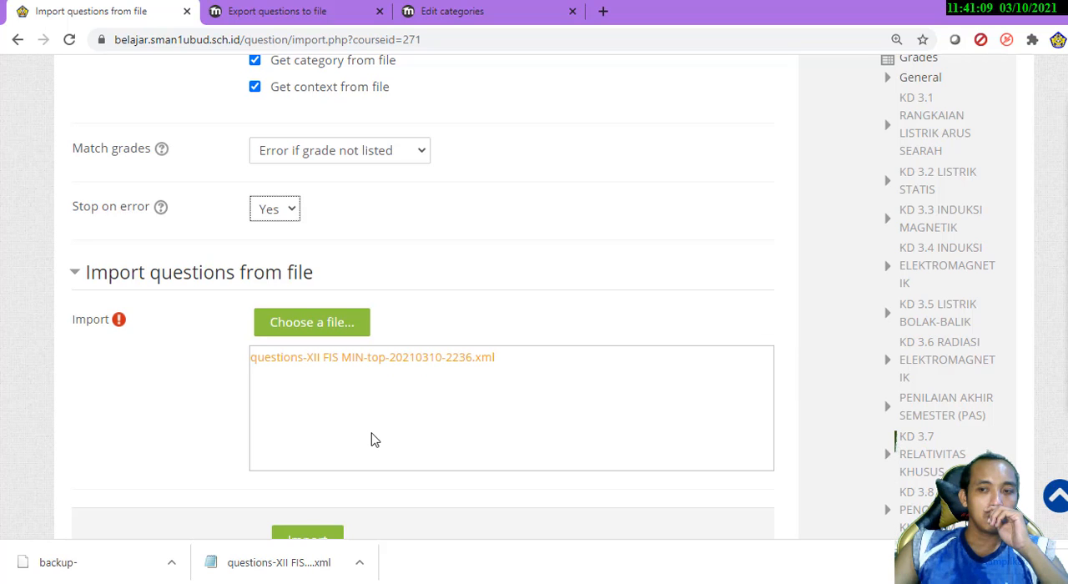
scroll(372, 440, down, 2)
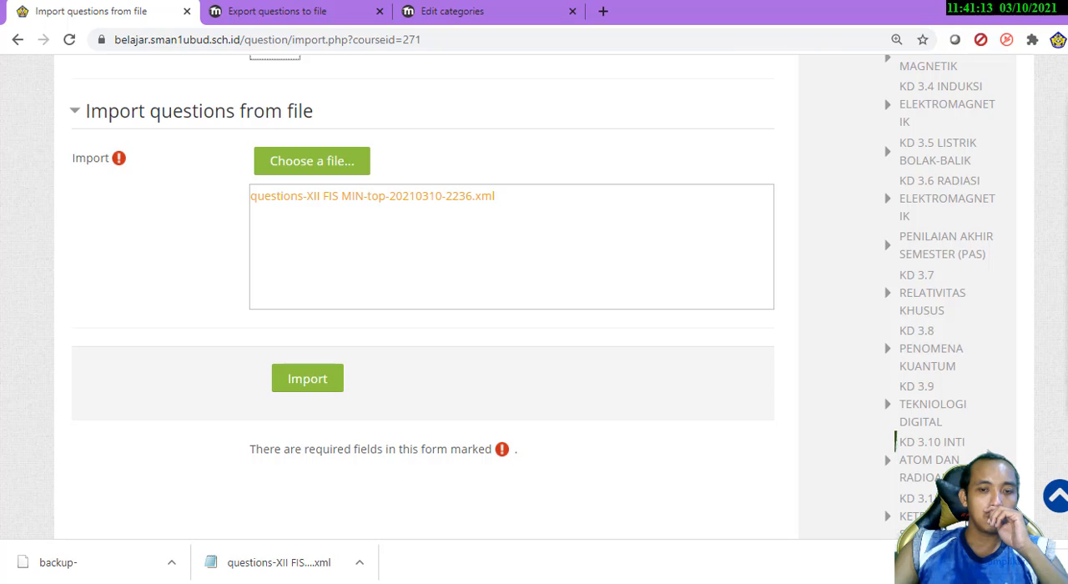
Run the import of the XML question file into the 20/21-XII-MIN-FIS question bank
click(565, 583)
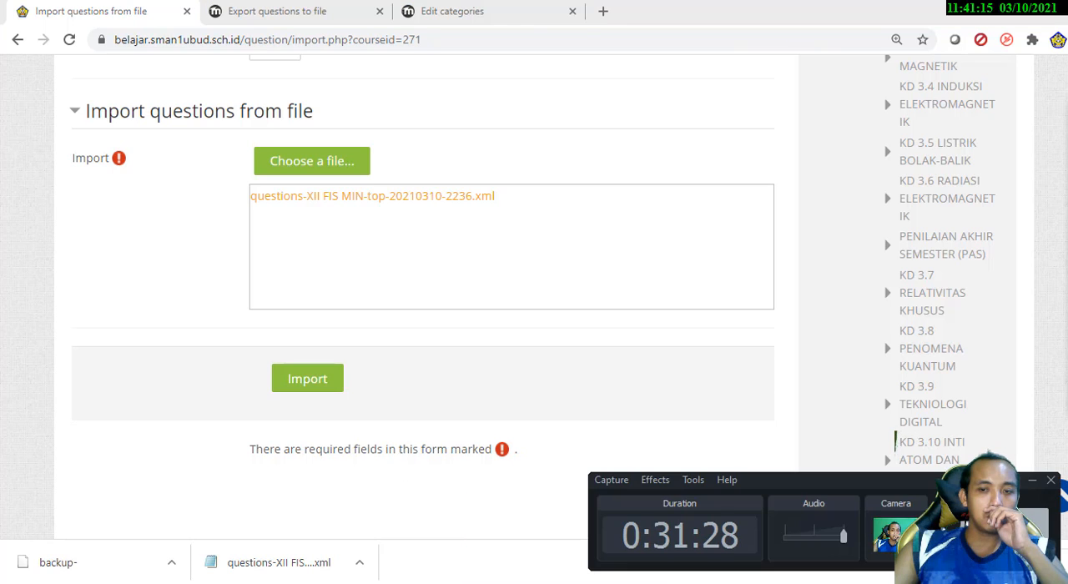
click(565, 583)
click(565, 582)
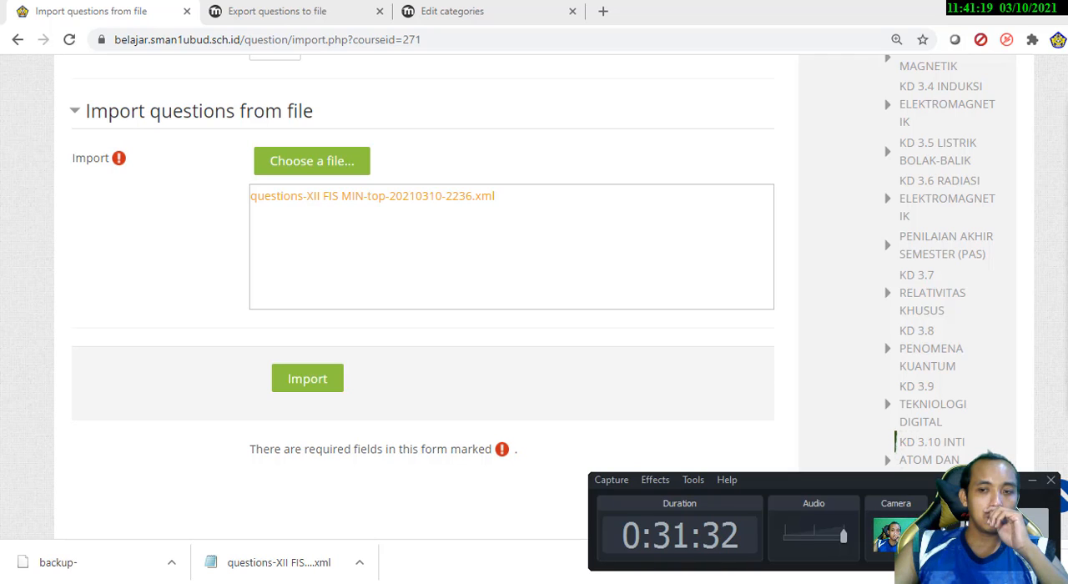
click(308, 385)
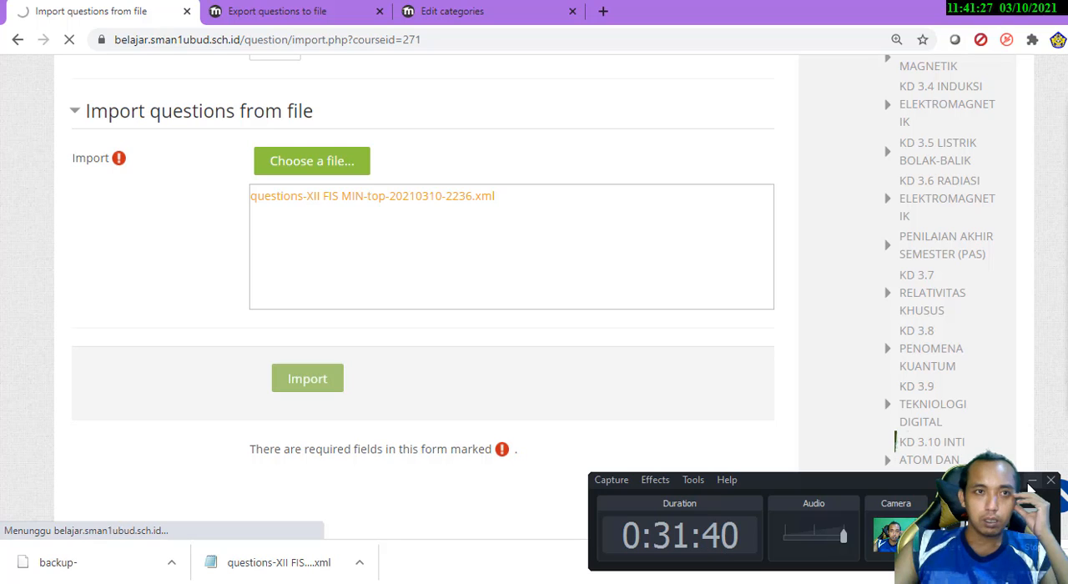
click(1033, 482)
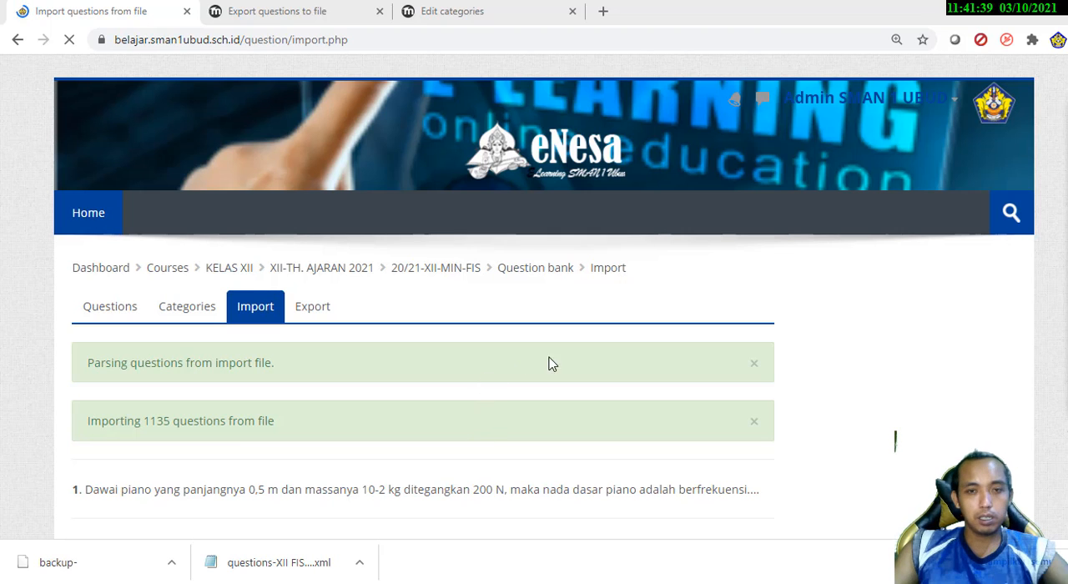
Look through the list of imported questions down to its last entry
scroll(839, 362, down, 6)
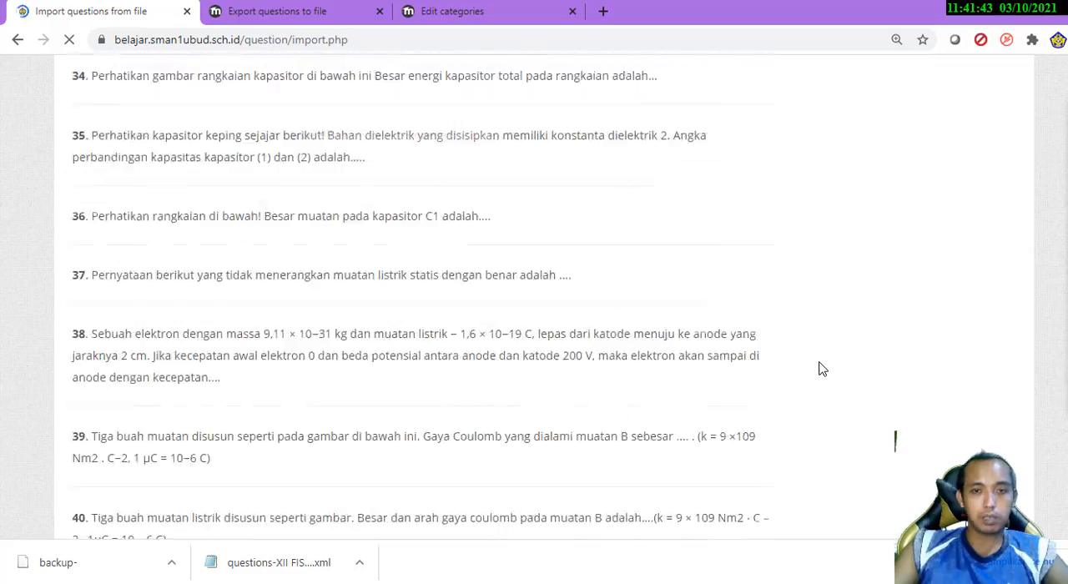
scroll(816, 371, down, 20)
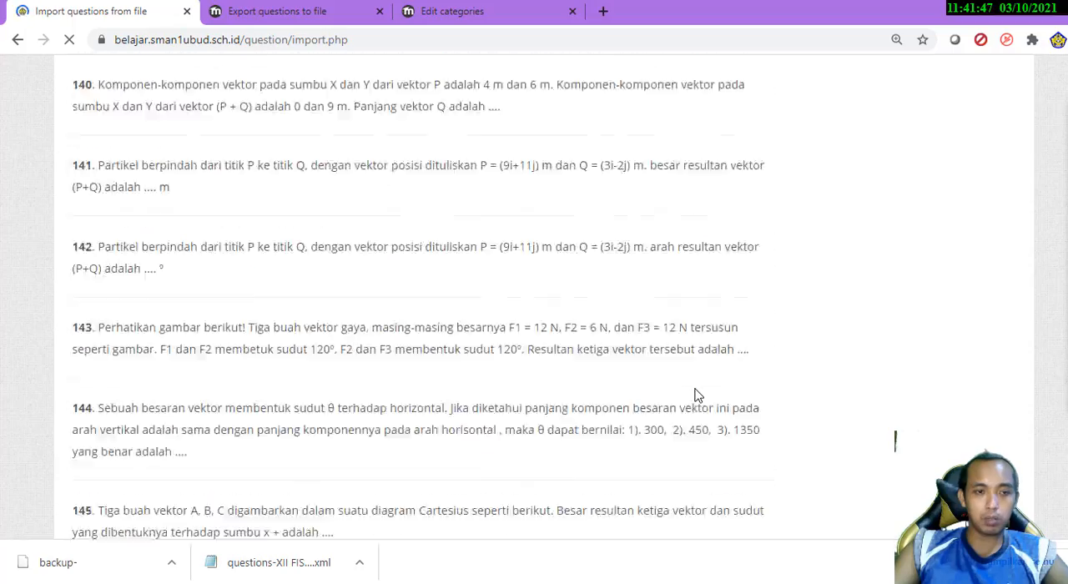
scroll(697, 396, down, 20)
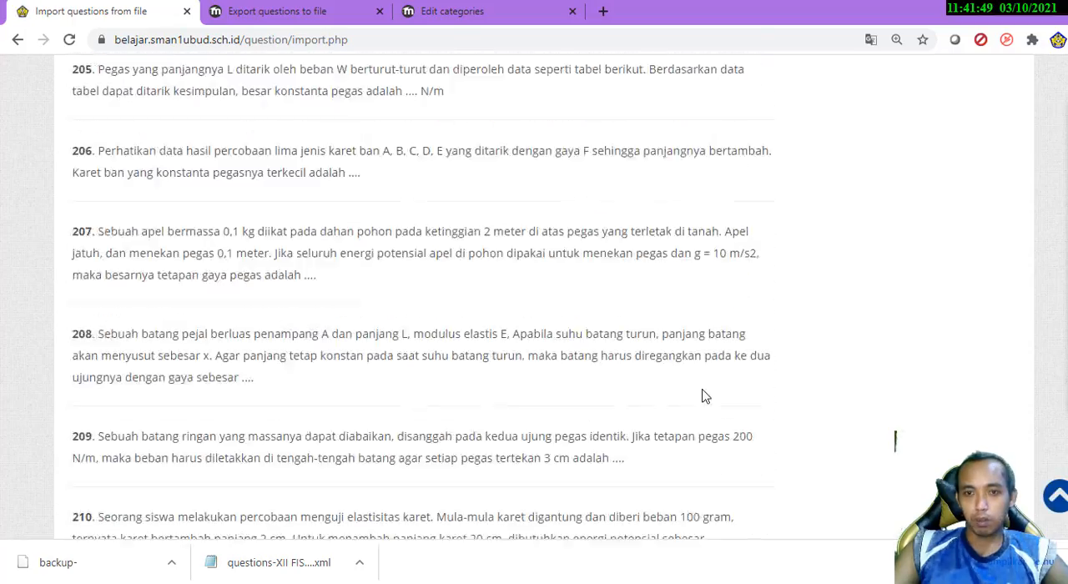
scroll(699, 398, down, 20)
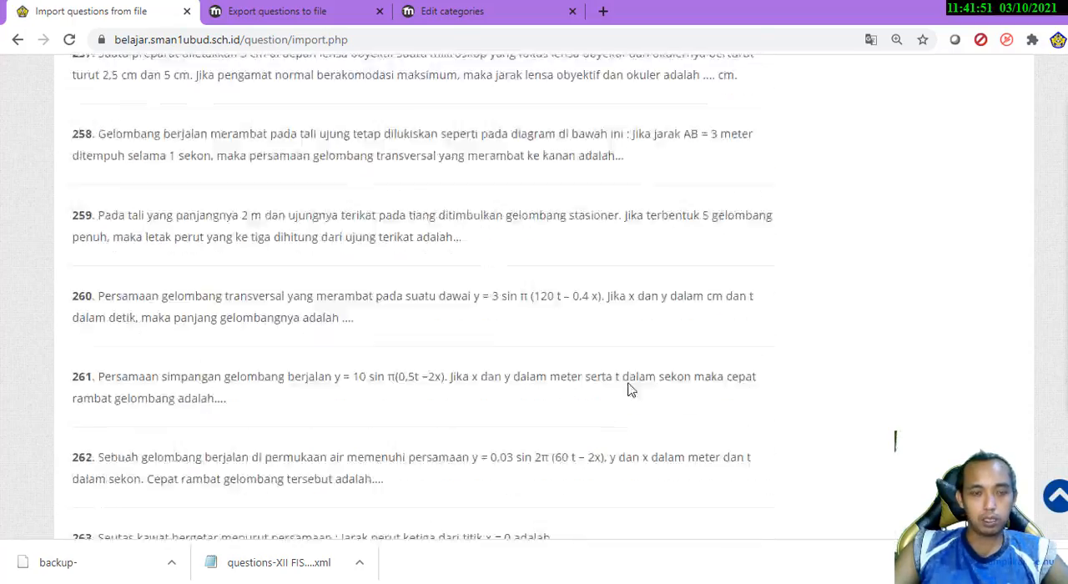
scroll(630, 382, down, 20)
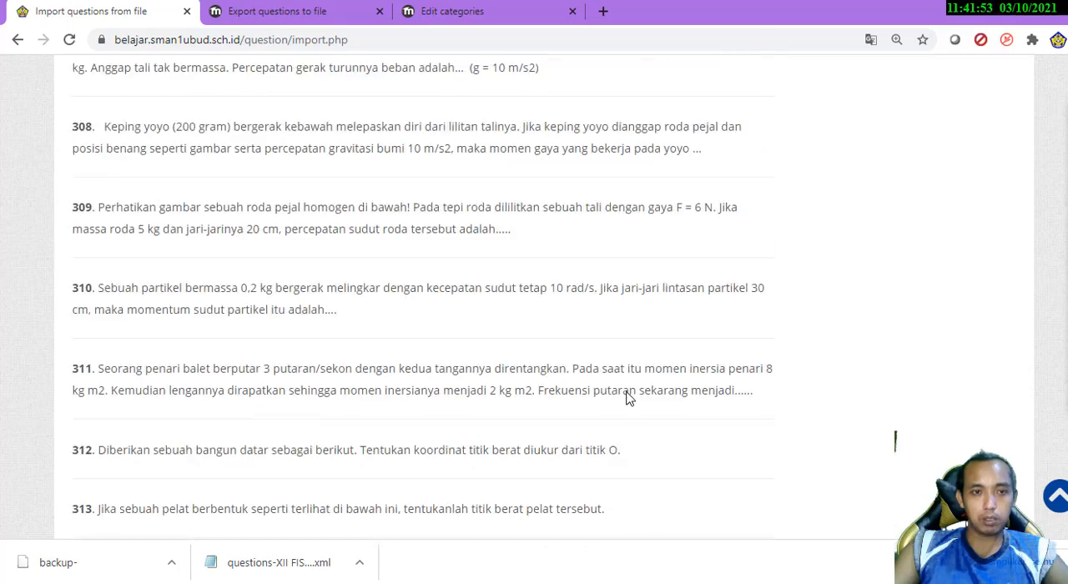
scroll(629, 399, up, 5)
scroll(628, 398, down, 20)
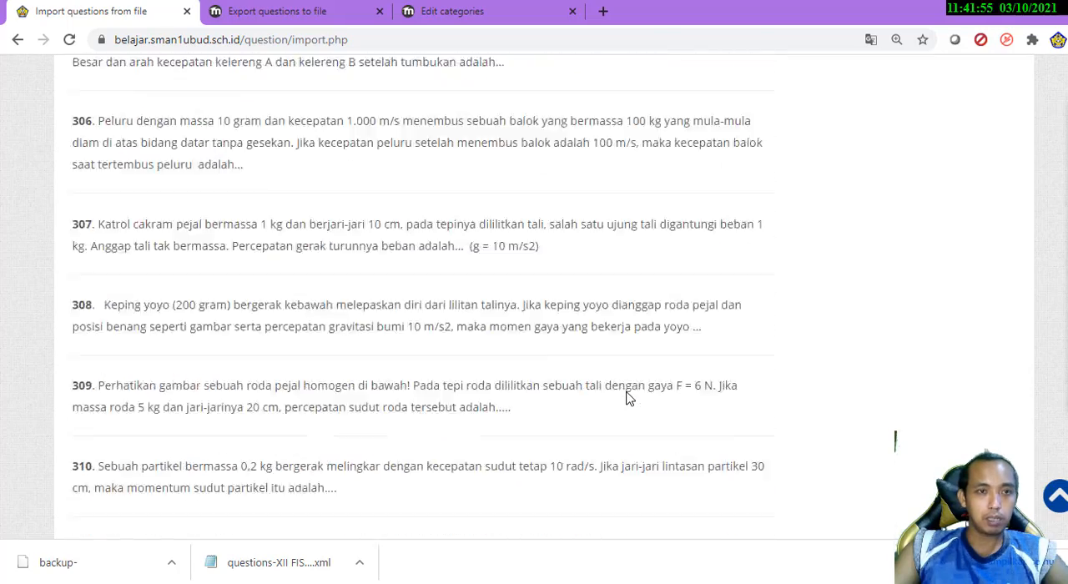
scroll(628, 399, down, 20)
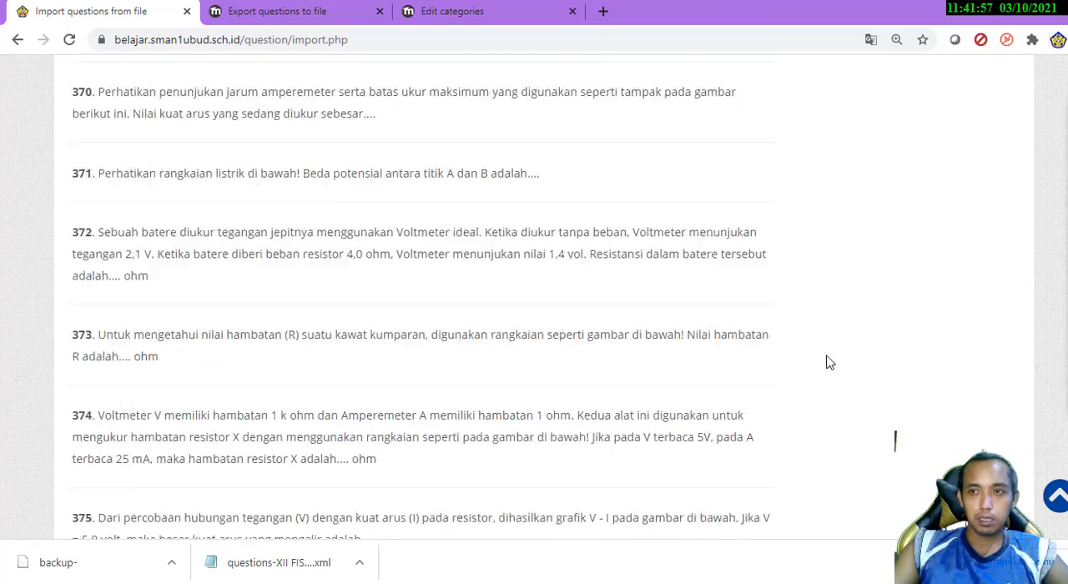
scroll(933, 375, down, 12)
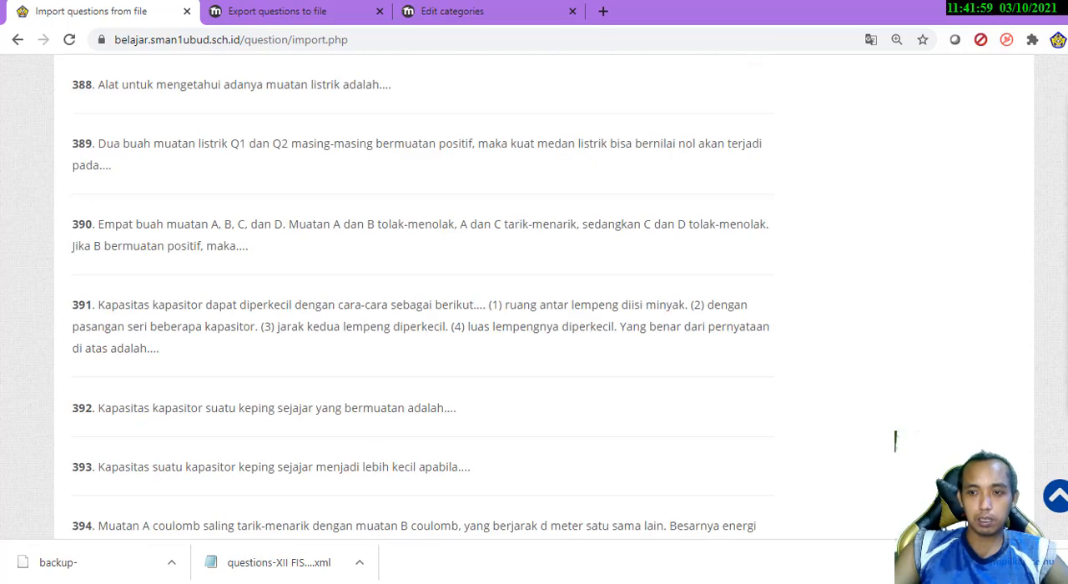
scroll(896, 441, down, 8)
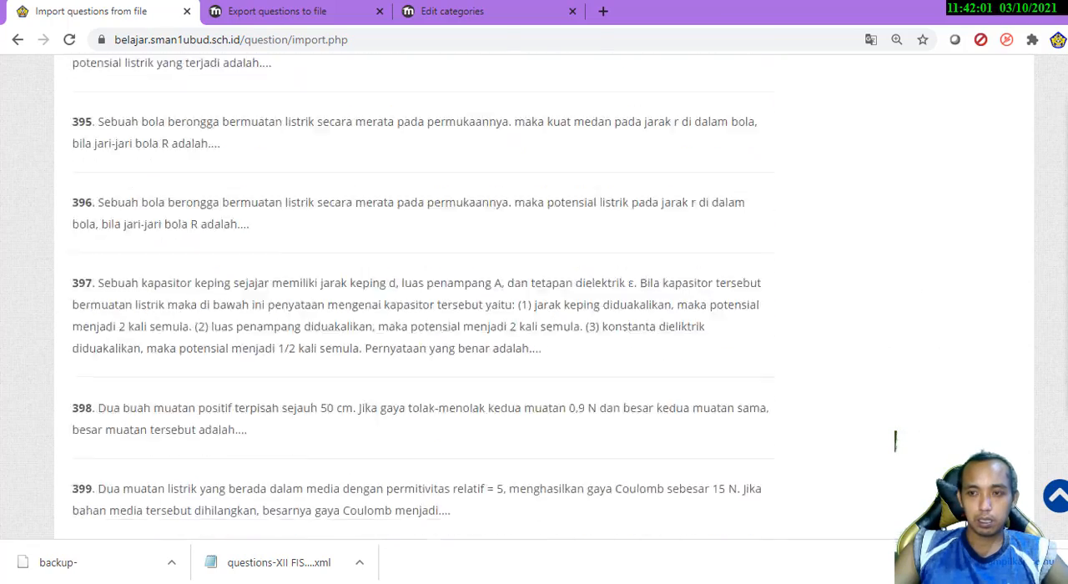
scroll(895, 441, down, 20)
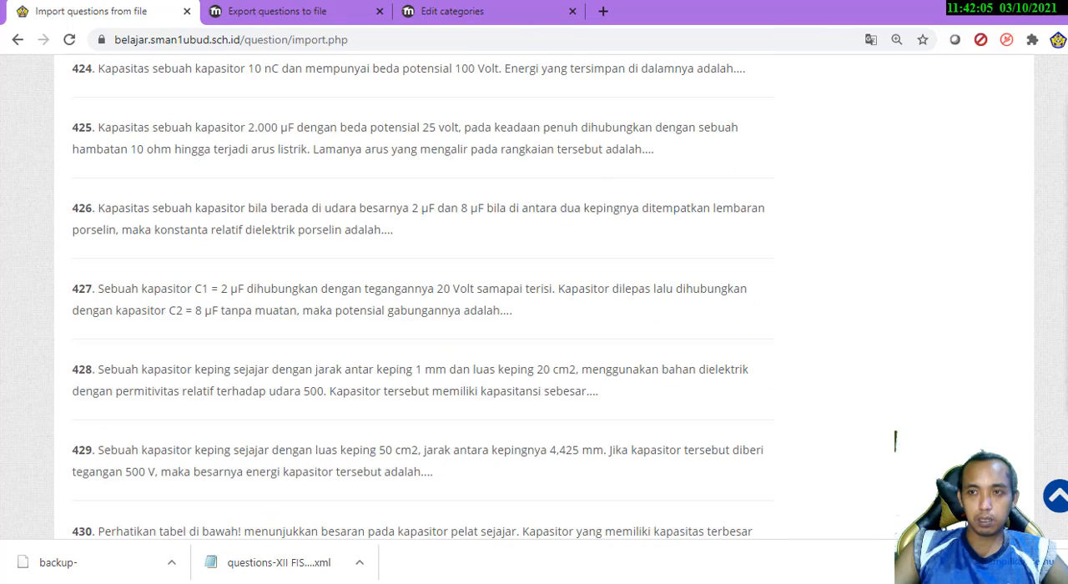
mouse_move(1067, 144)
mouse_down()
mouse_move(1053, 142)
mouse_move(1067, 143)
mouse_up()
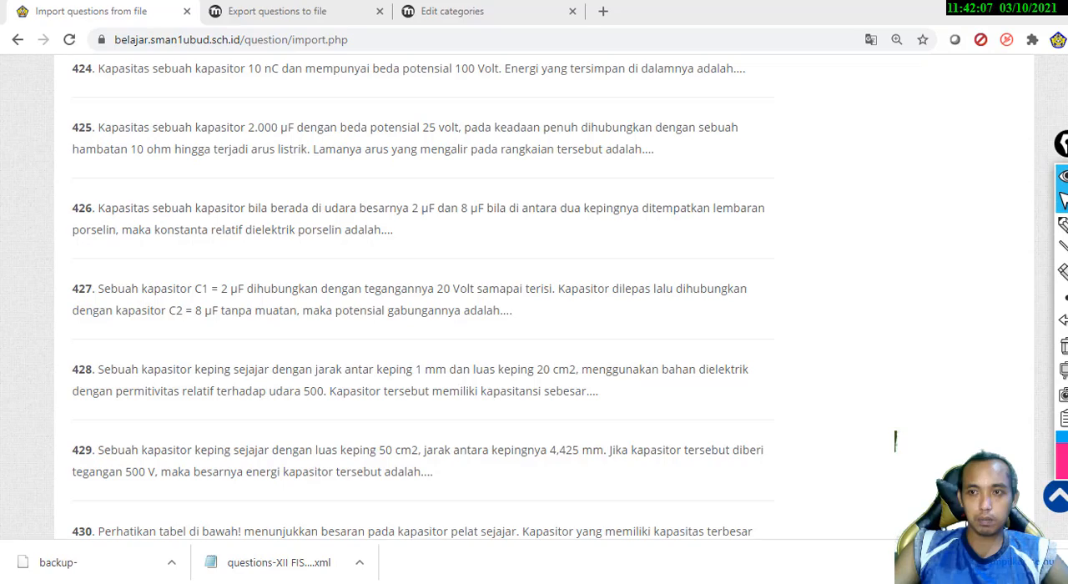
drag(1067, 241, 1067, 522)
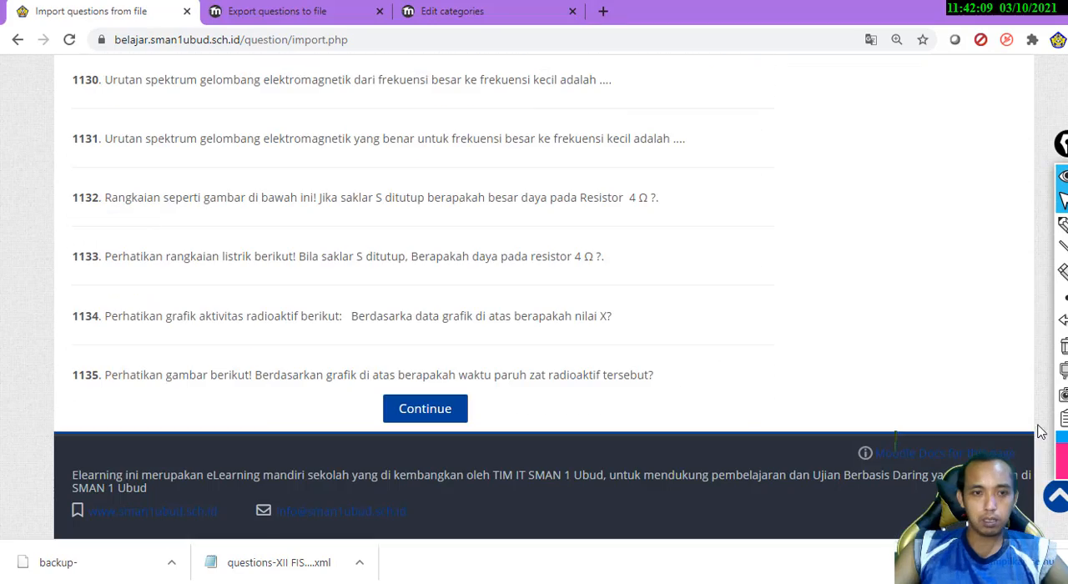
Continue from the import results to the question bank and check the questions listed under SOAL 40 PJJ
click(425, 409)
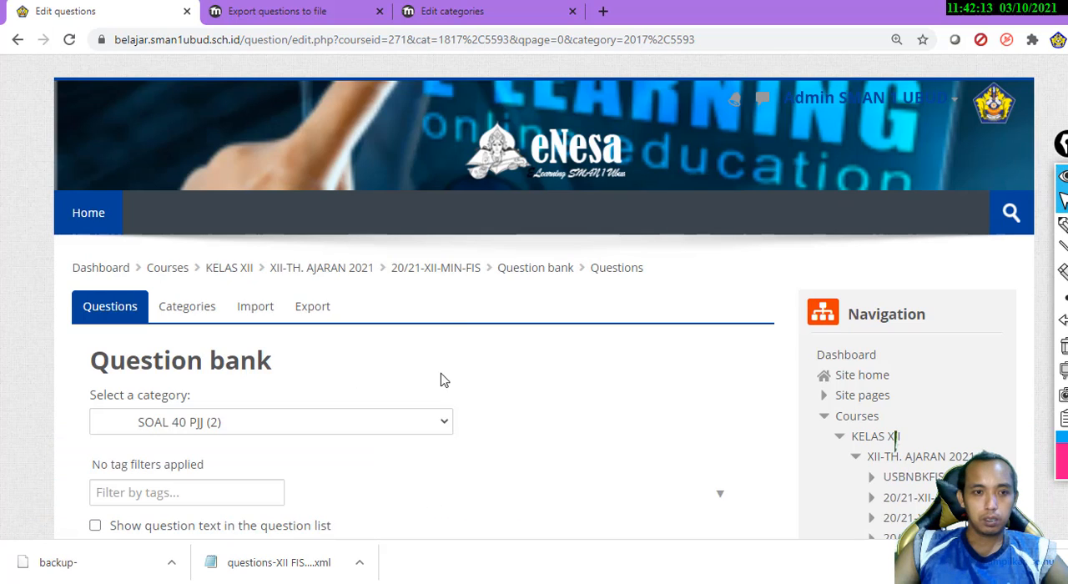
scroll(522, 367, down, 4)
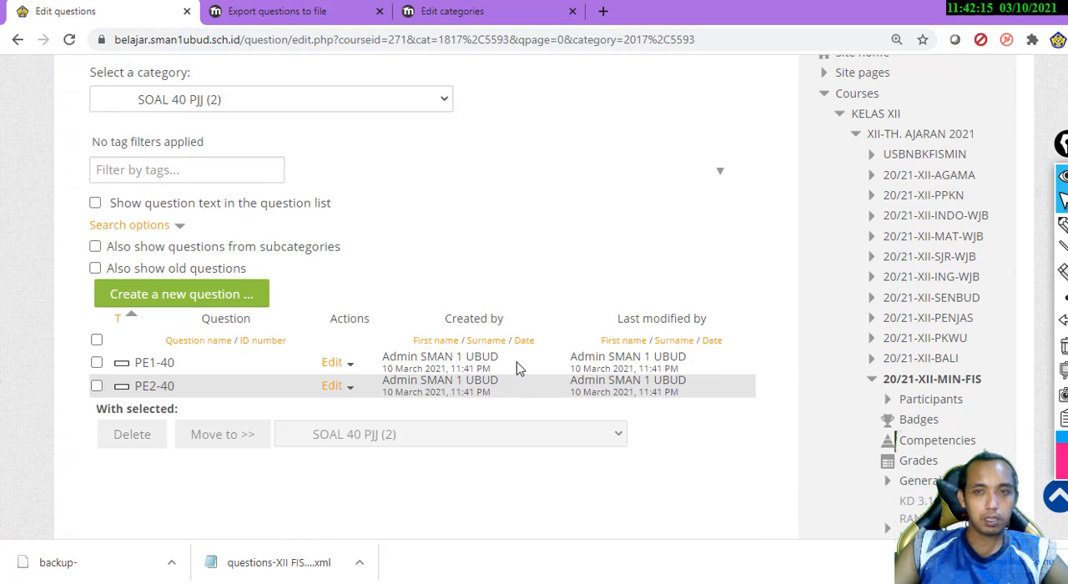
scroll(333, 259, up, 2)
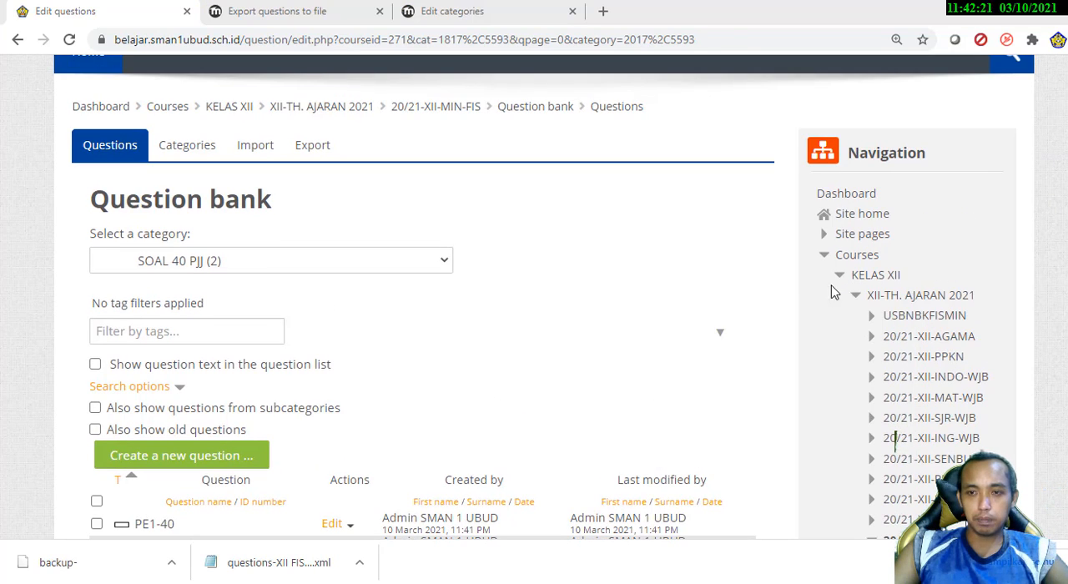
Open the question categories of 20/21-XII-MIN-FIS and examine the imported category tree
click(826, 344)
scroll(826, 344, down, 15)
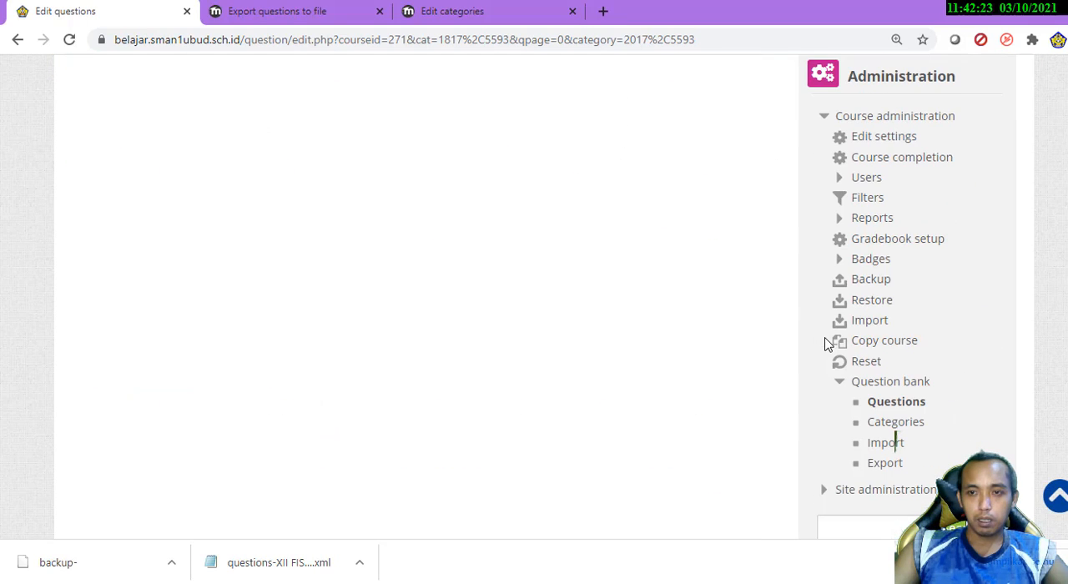
click(907, 428)
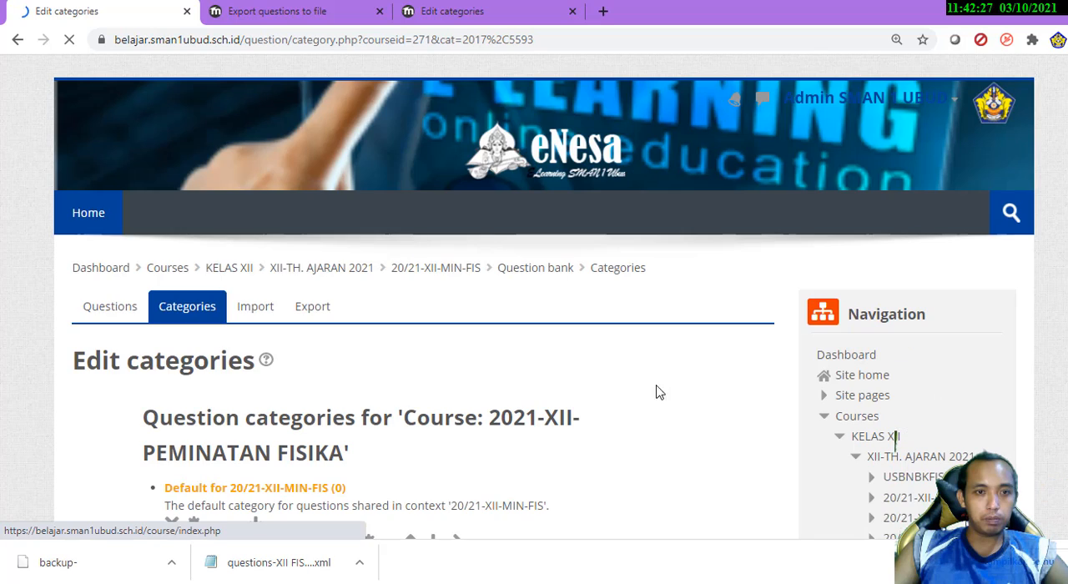
scroll(376, 351, down, 3)
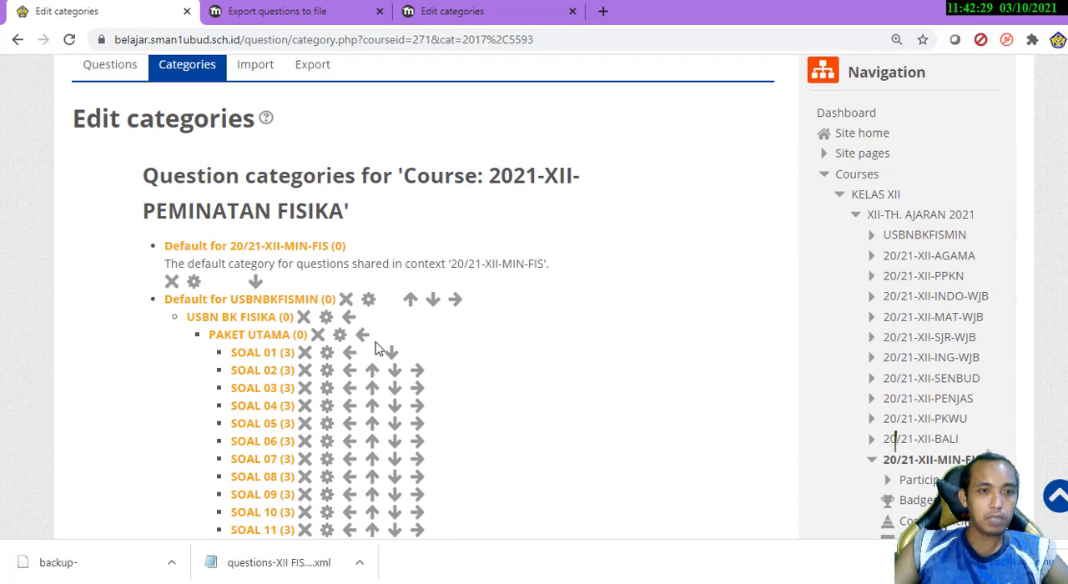
scroll(237, 308, down, 20)
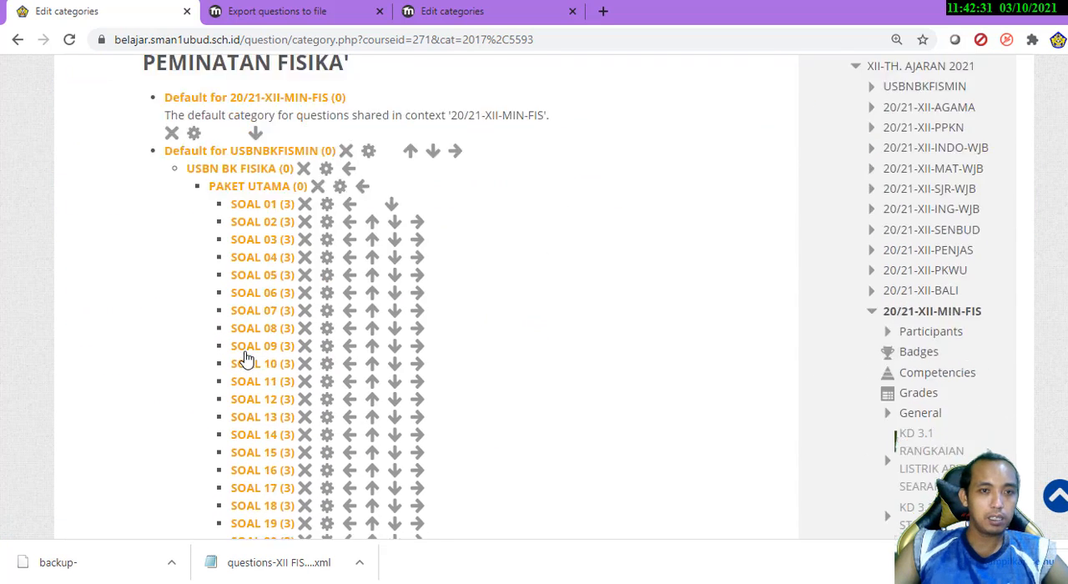
scroll(246, 359, down, 15)
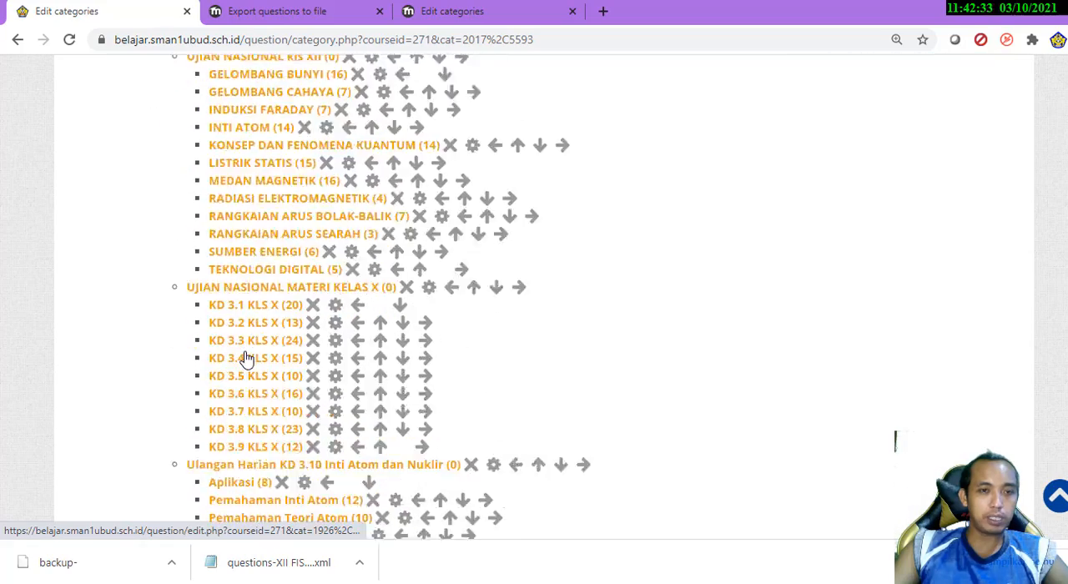
scroll(246, 359, up, 20)
scroll(246, 359, up, 20)
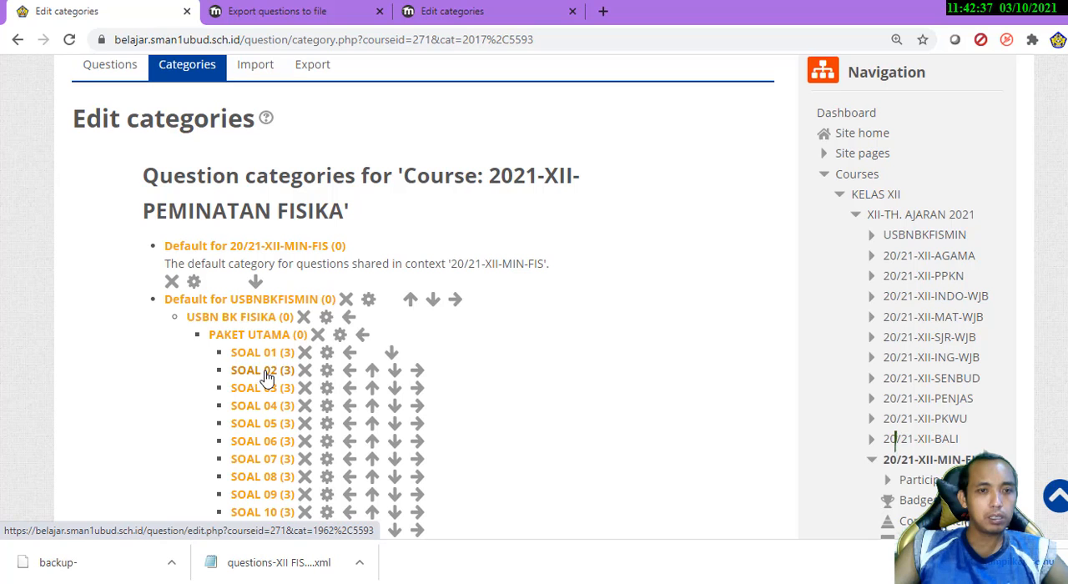
Open the SOAL 03 category under PAKET UTAMA and preview question PO1-03
click(267, 389)
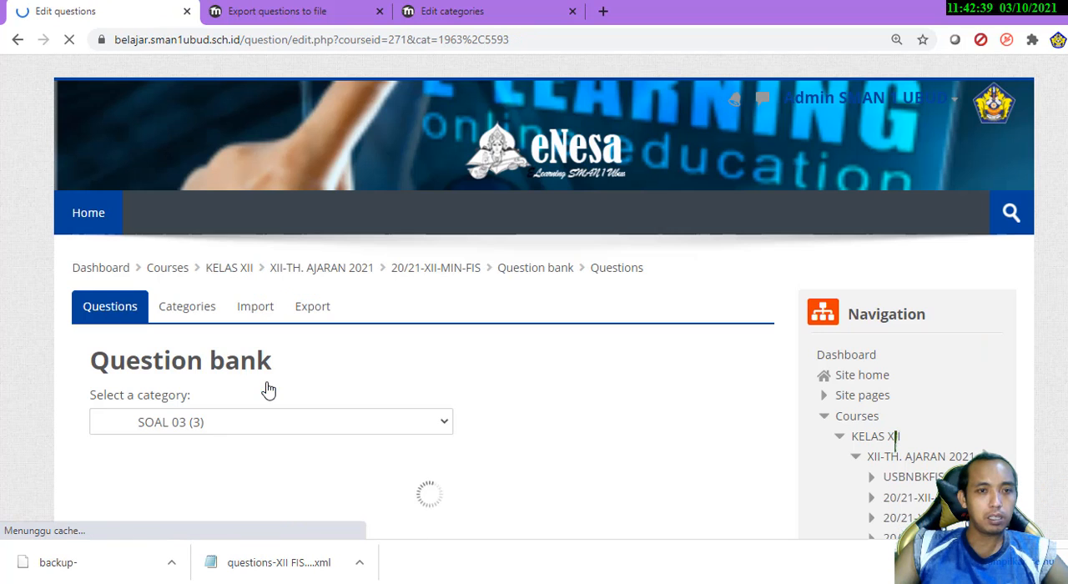
scroll(150, 442, down, 3)
scroll(107, 447, down, 1)
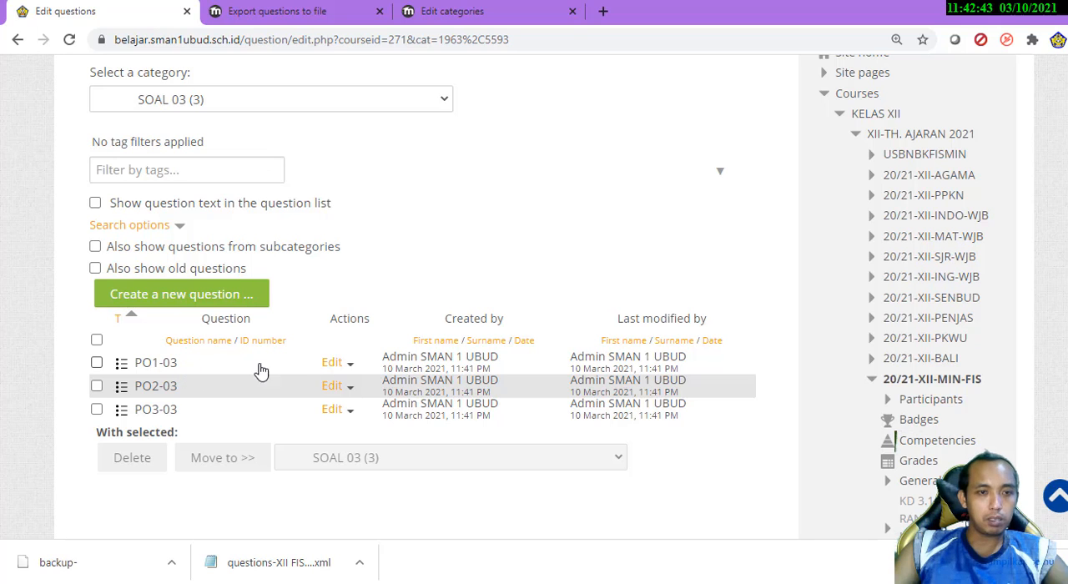
click(332, 362)
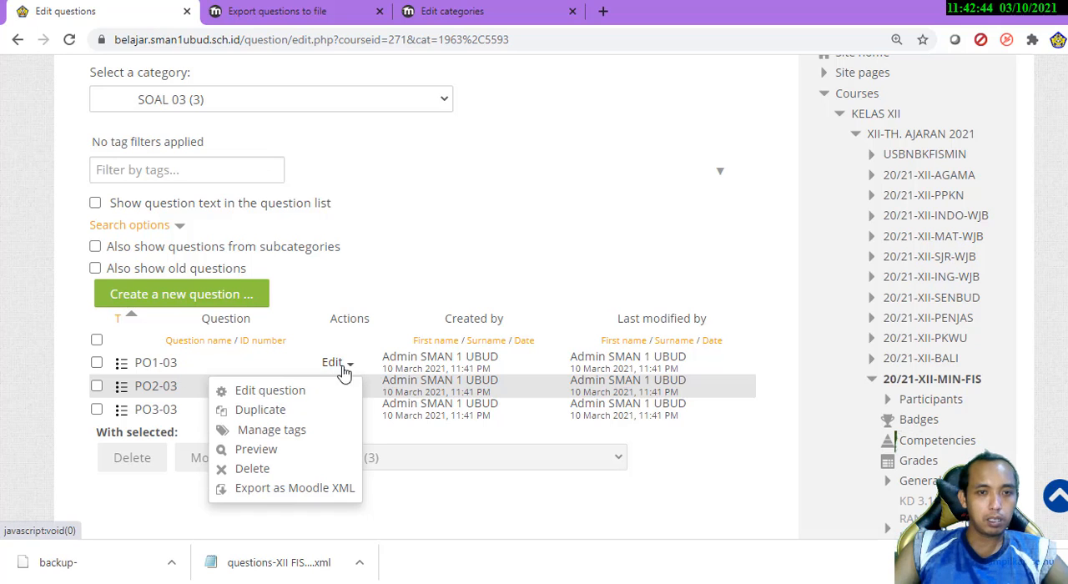
click(282, 450)
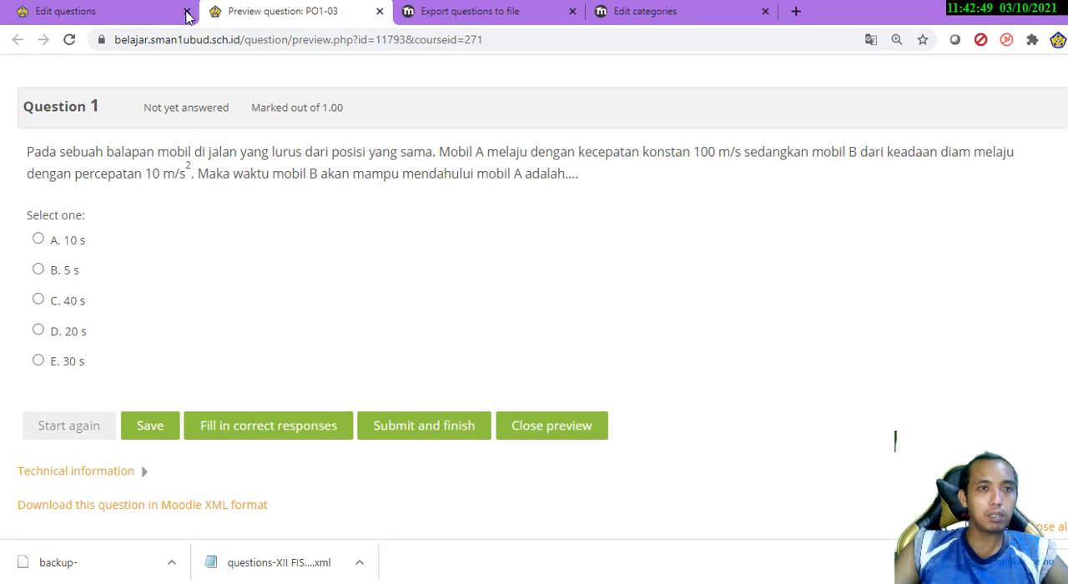
Switch the question bank to the Impuls dan Momentum category and preview the question Impuls dan Momentum 01
click(88, 12)
click(262, 106)
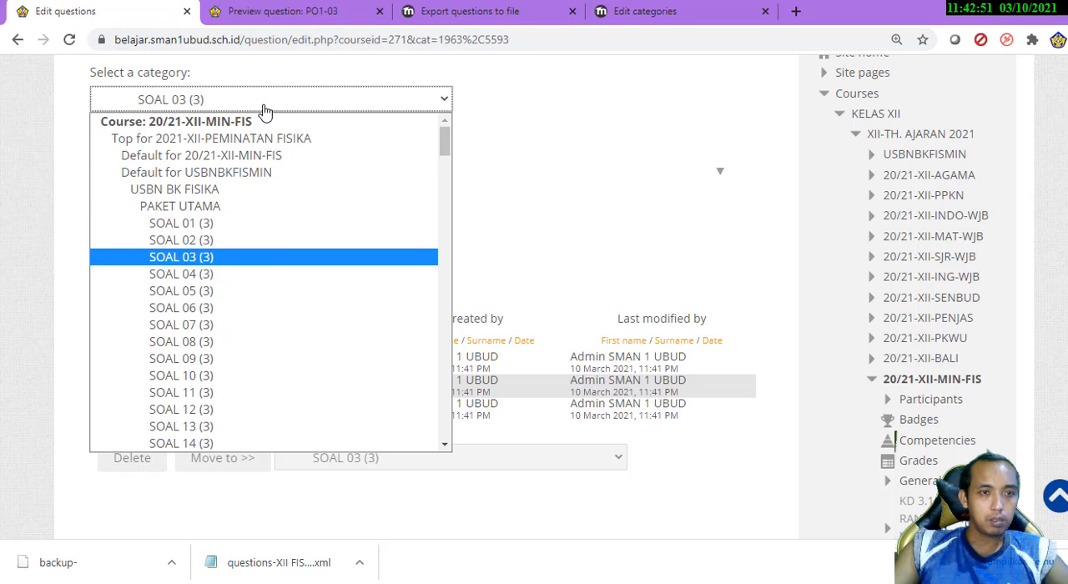
scroll(218, 288, down, 15)
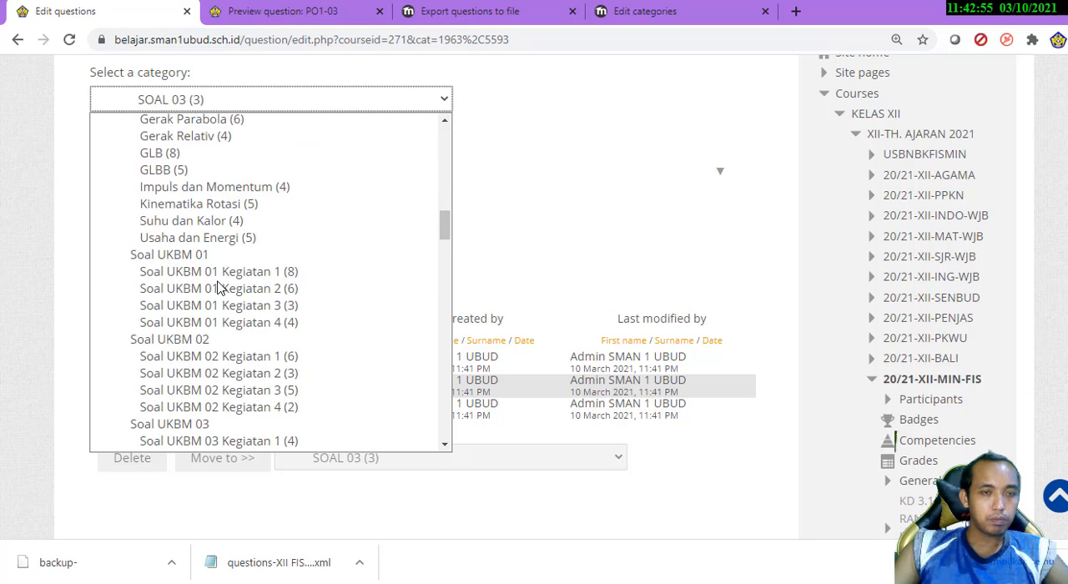
click(237, 188)
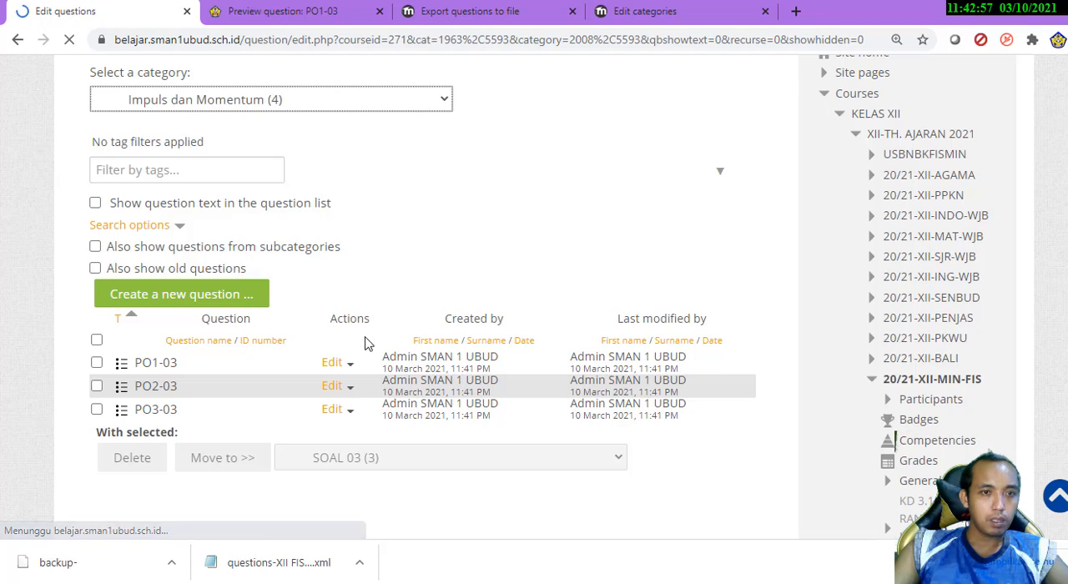
scroll(387, 348, down, 3)
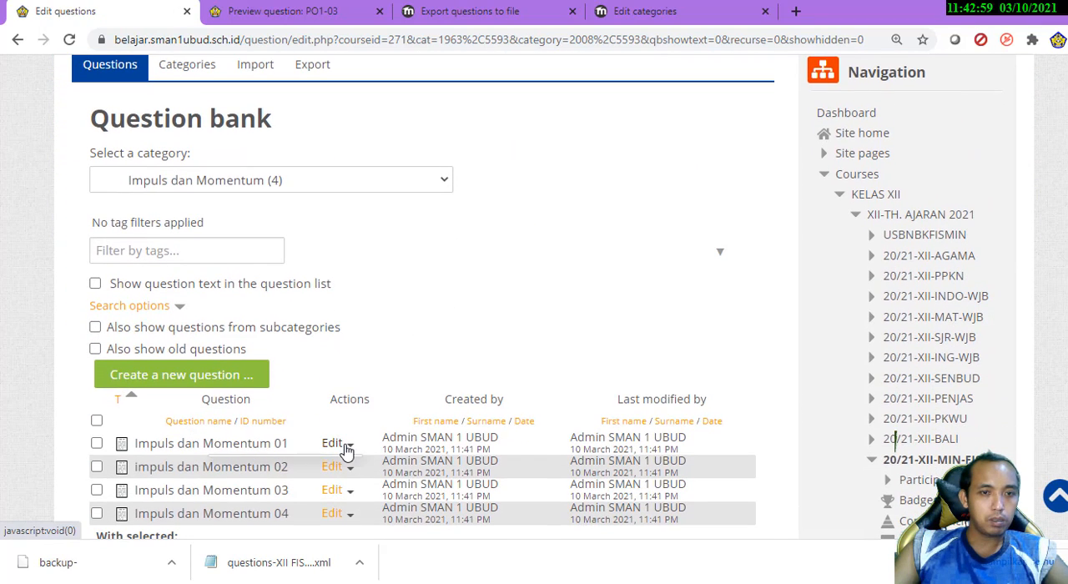
click(346, 451)
scroll(292, 501, down, 1)
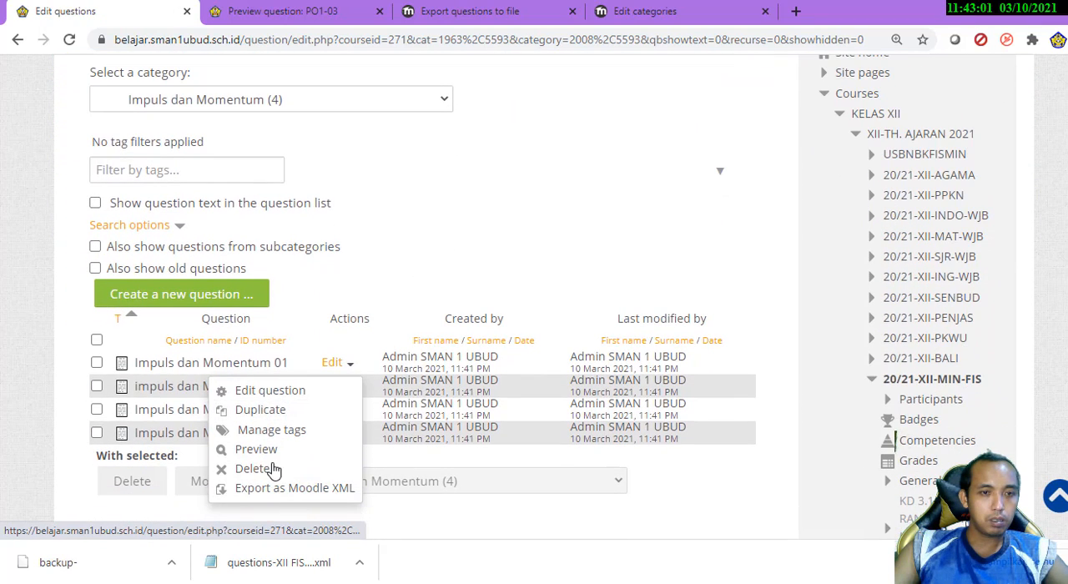
click(266, 450)
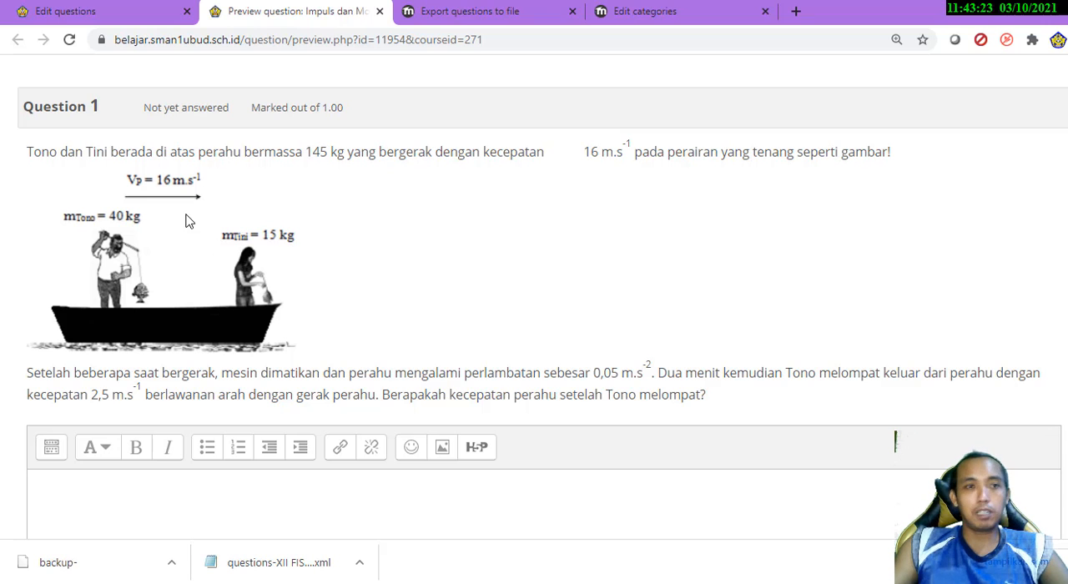
Close the nesaelearning.com Edit categories page and return to the preview of Impuls dan Momentum 01
click(129, 11)
click(478, 11)
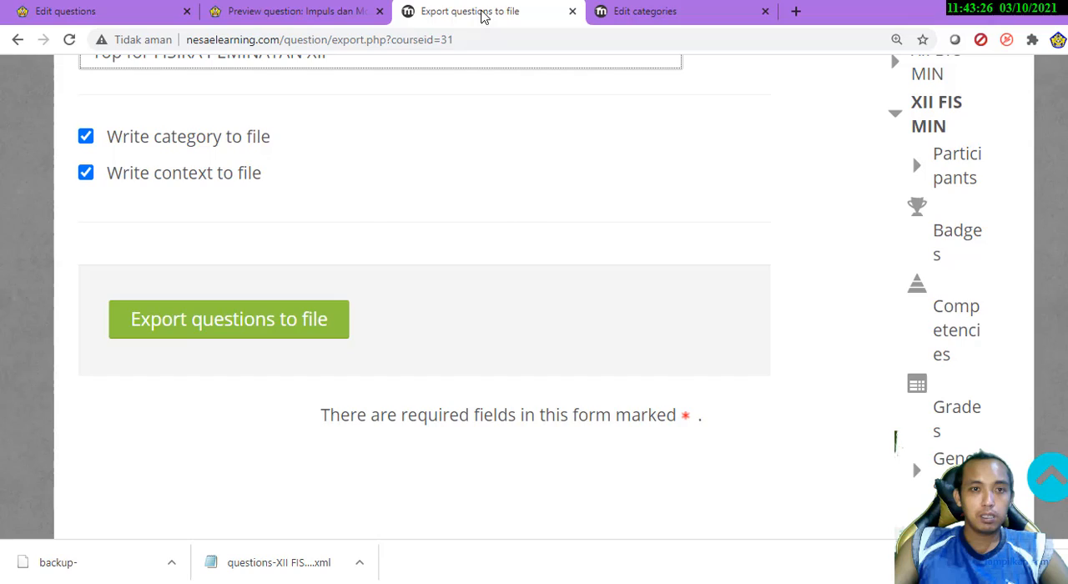
click(672, 11)
scroll(690, 172, up, 10)
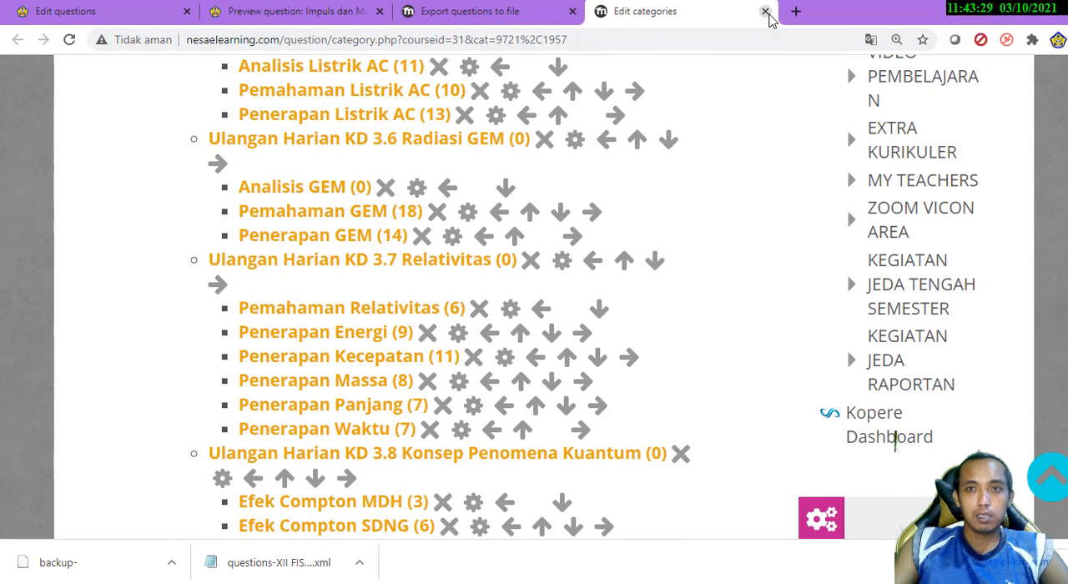
click(765, 12)
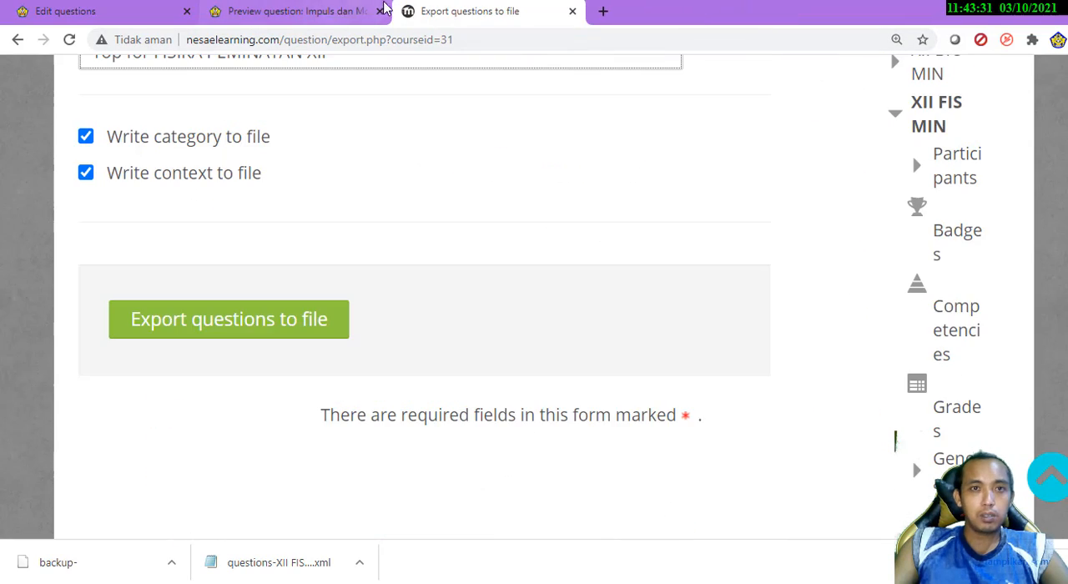
click(317, 11)
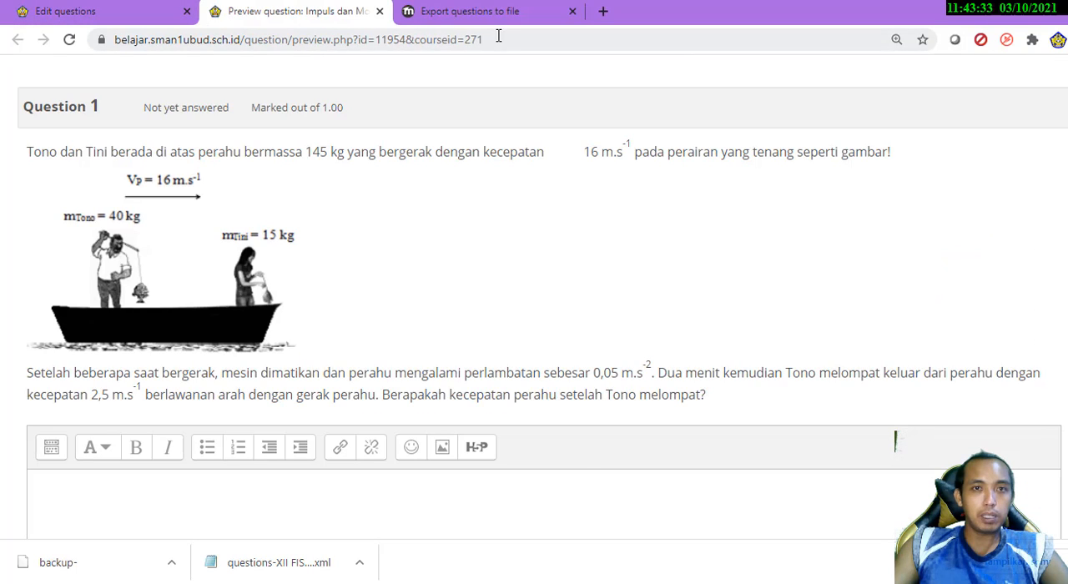
Leave the question bank for the 20/21-XII-MIN-FIS course page and examine its books and KD 3.1 section
click(488, 12)
scroll(782, 309, down, 15)
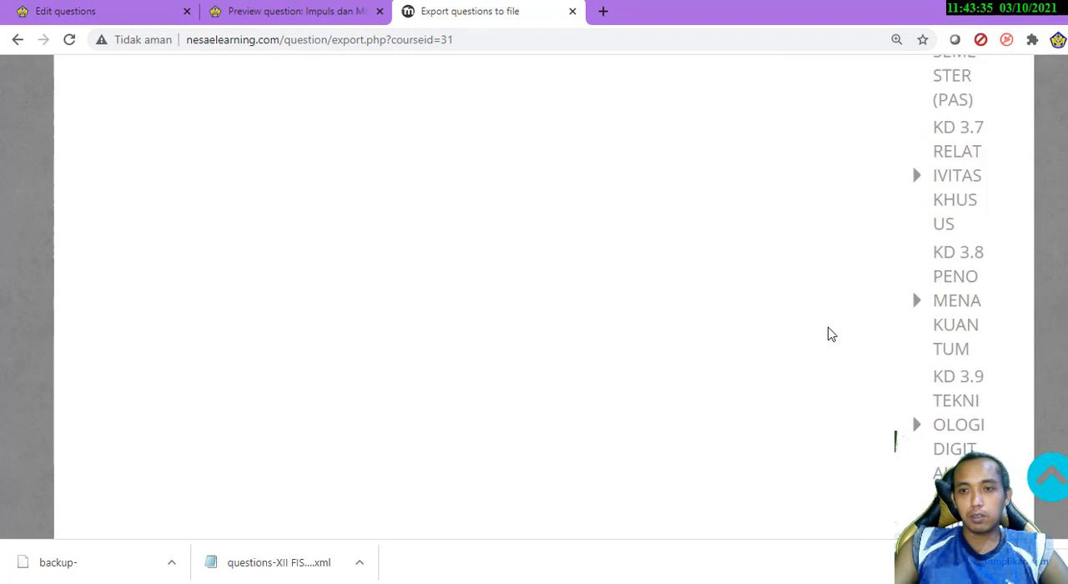
click(288, 11)
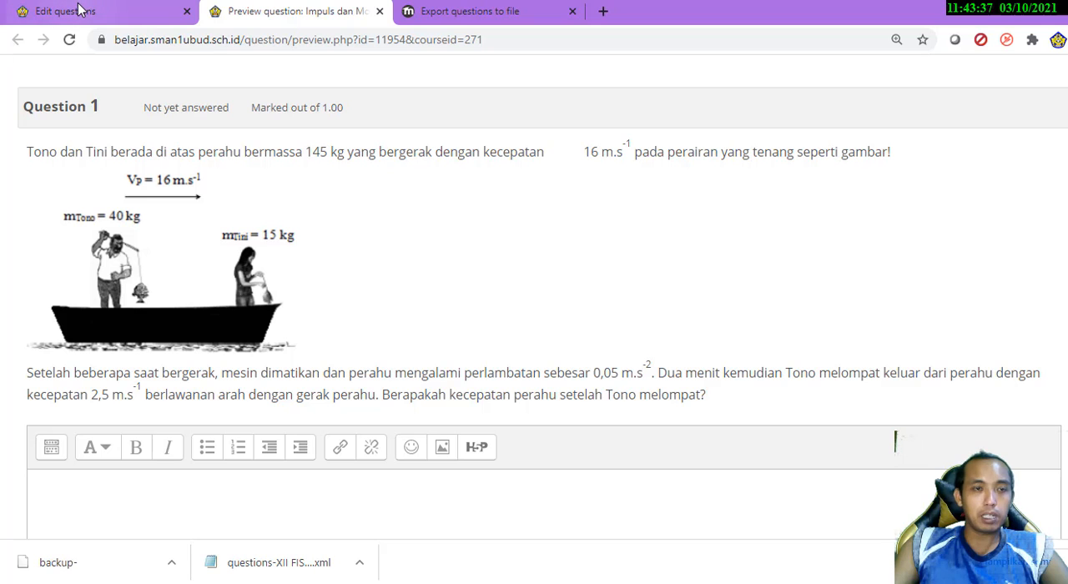
click(79, 10)
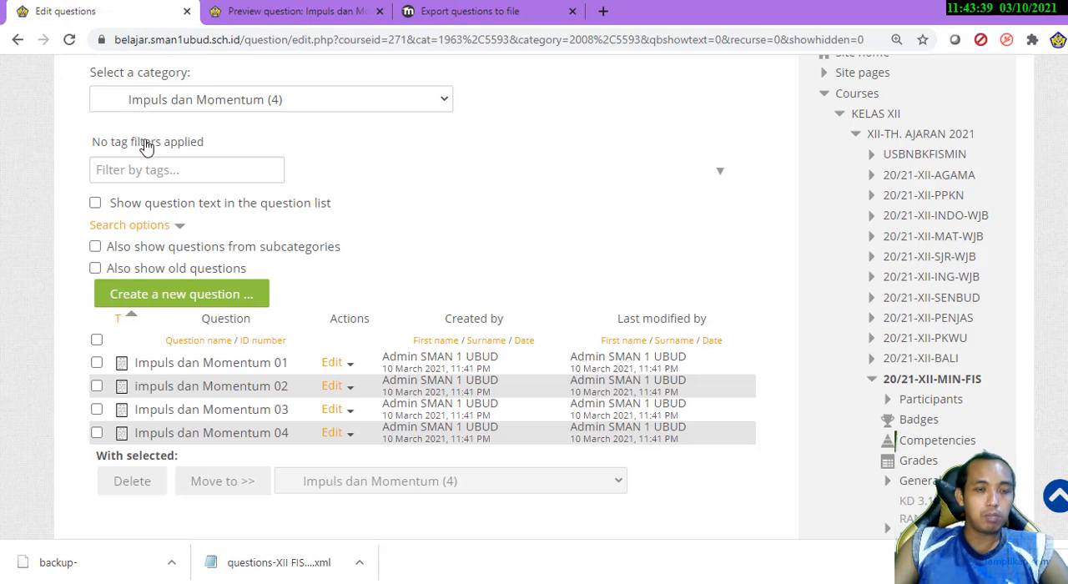
scroll(465, 248, up, 4)
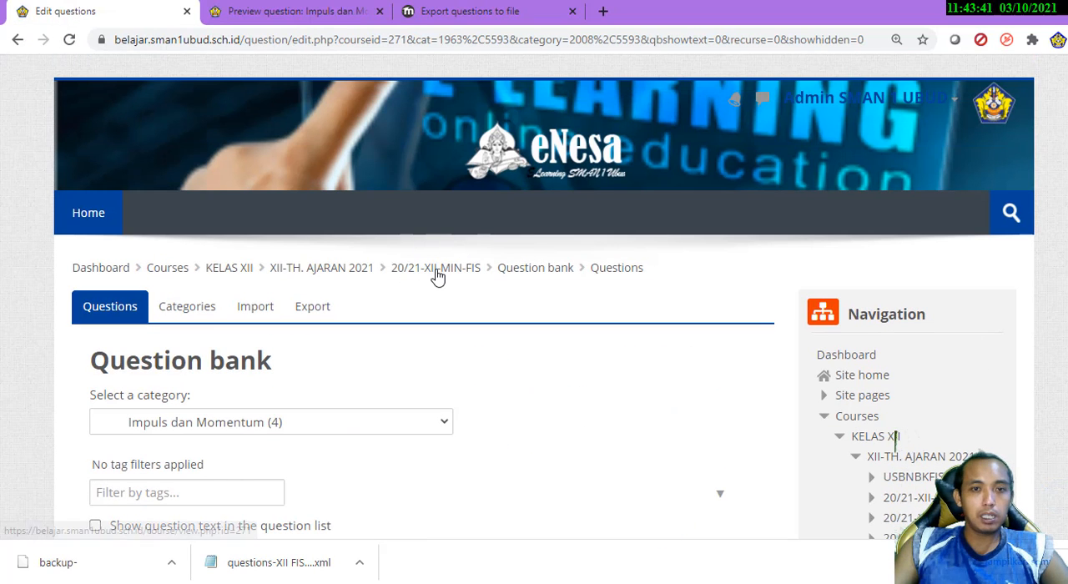
click(436, 274)
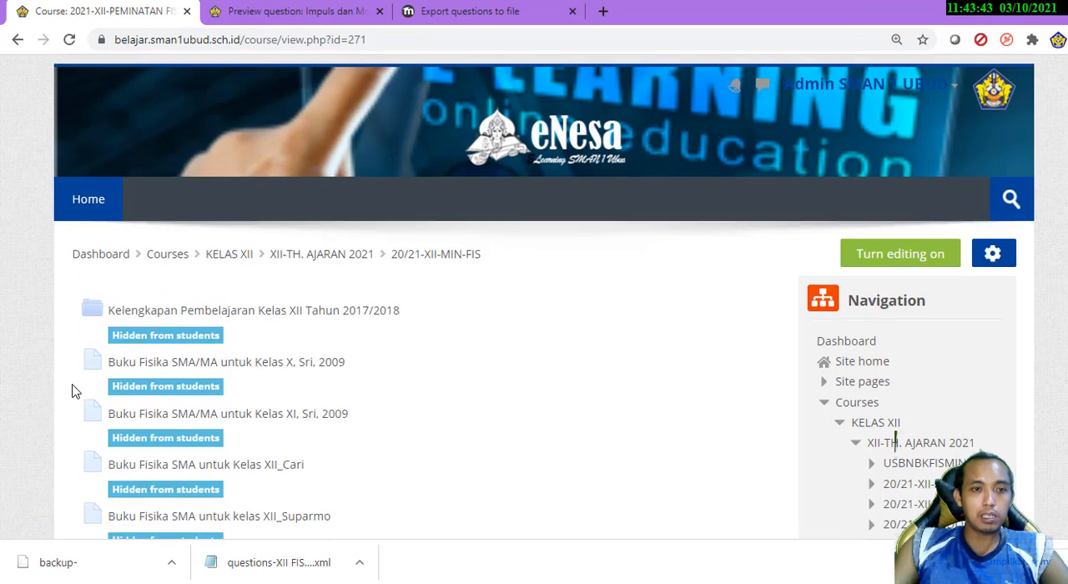
scroll(72, 389, down, 4)
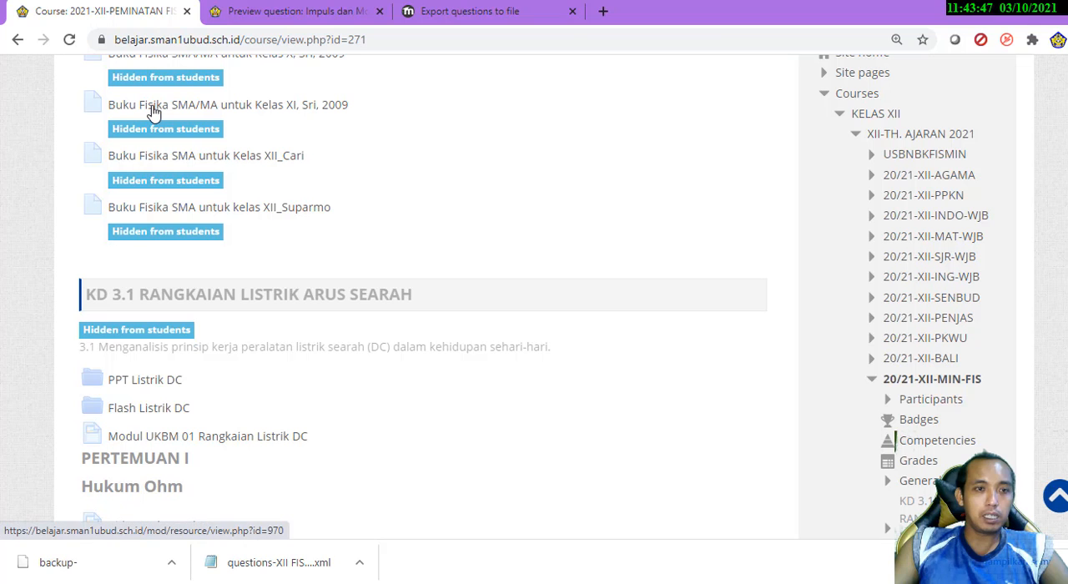
Leave the question export page on nesaelearning.com and open the XII FIS MIN course page to view its resources
click(518, 11)
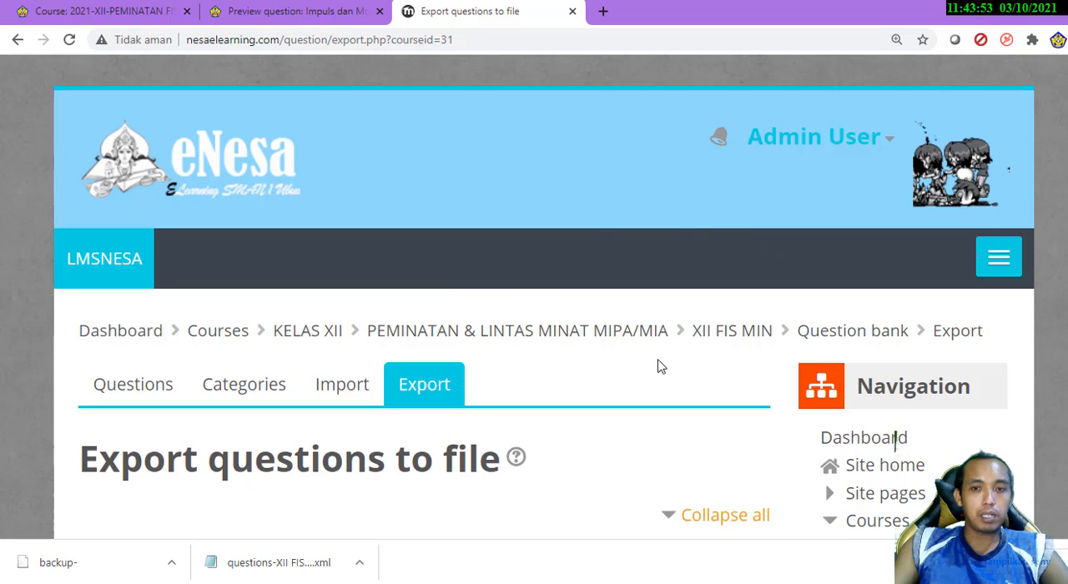
click(738, 337)
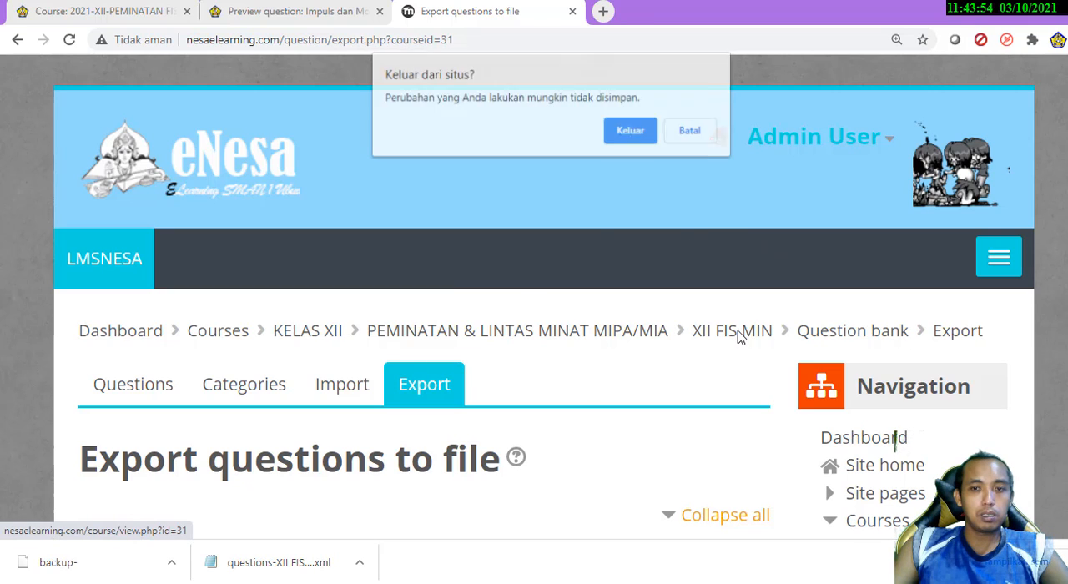
click(632, 134)
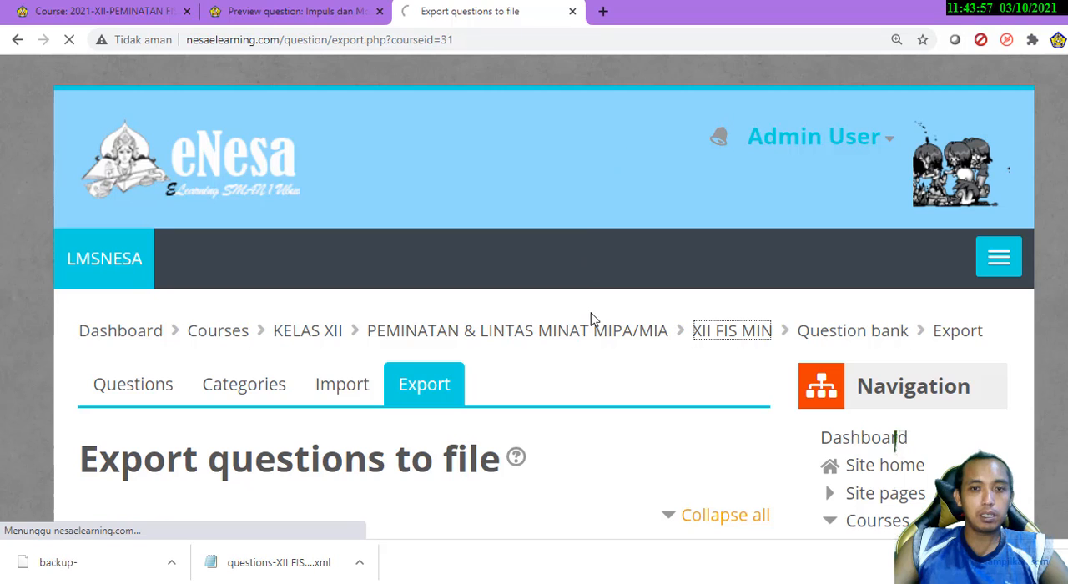
scroll(419, 415, down, 6)
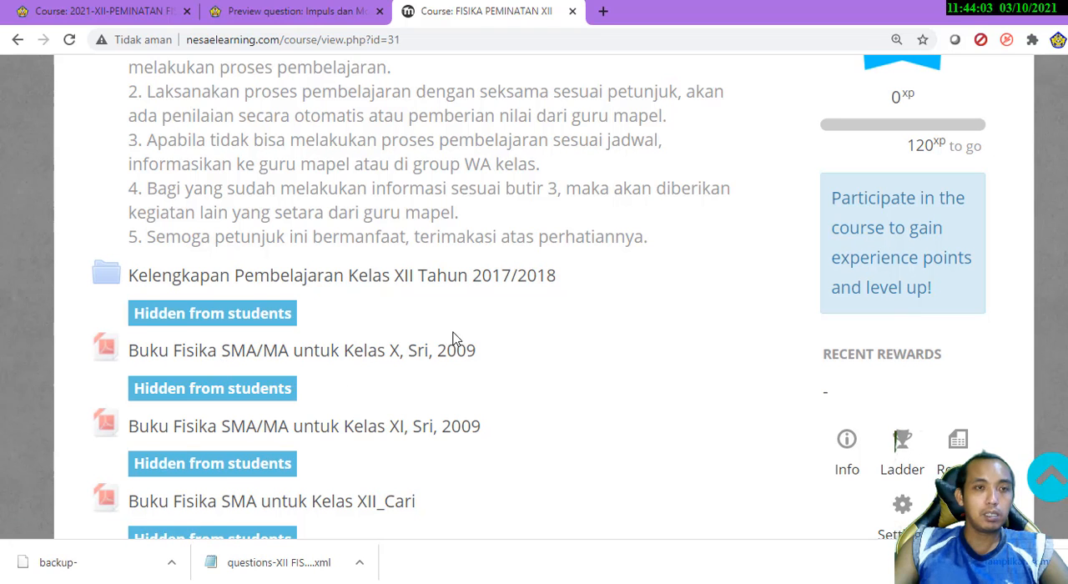
In 20/21-XII-MIN-FIS, check the restored resource Buku Fisika SMA/MA untuk Kelas X, Sri, 2009 and return to the course page
click(108, 9)
scroll(326, 304, up, 3)
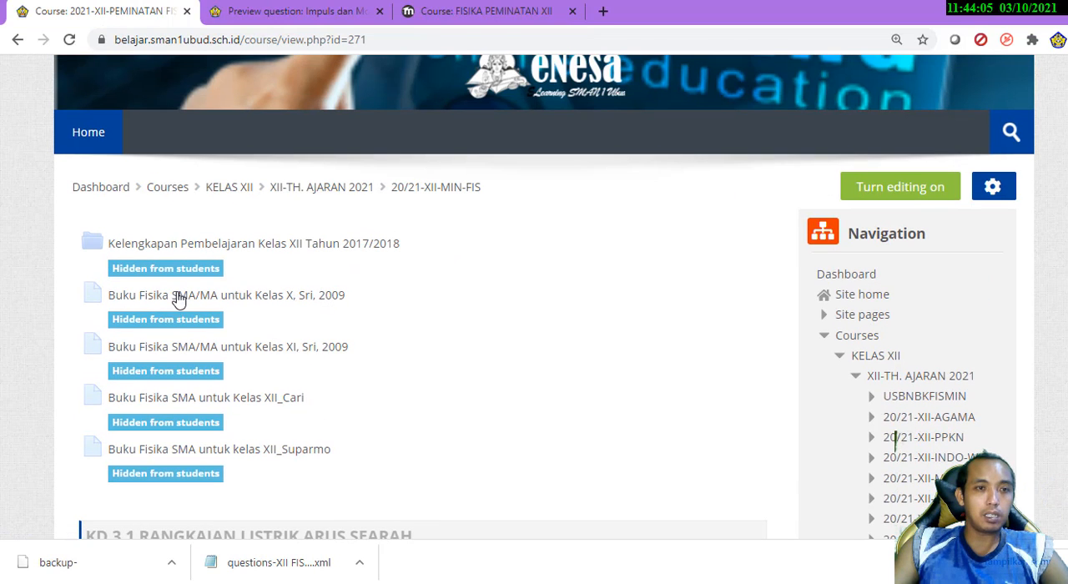
click(146, 305)
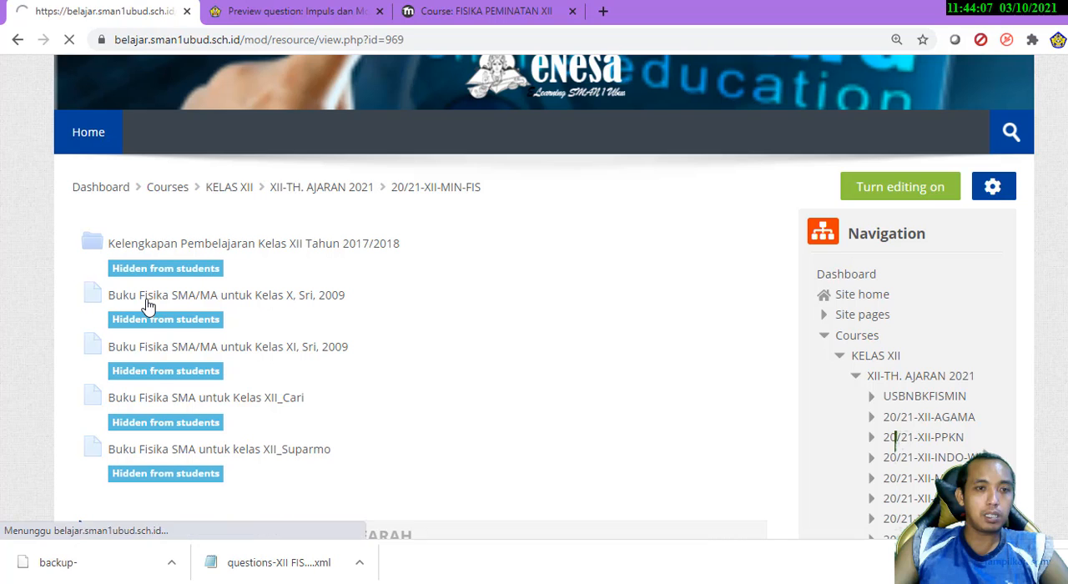
scroll(67, 342, down, 2)
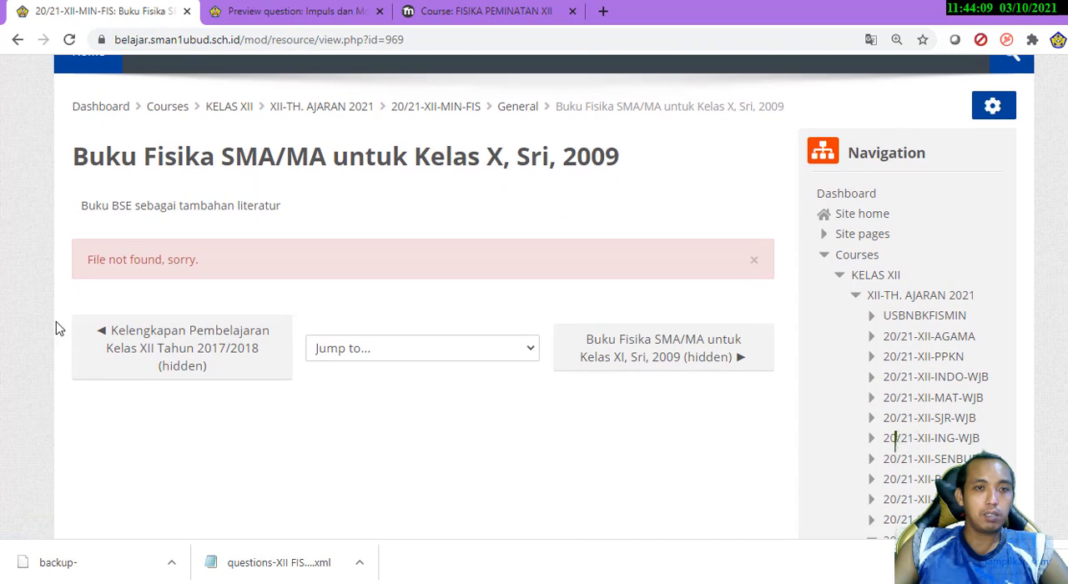
click(19, 42)
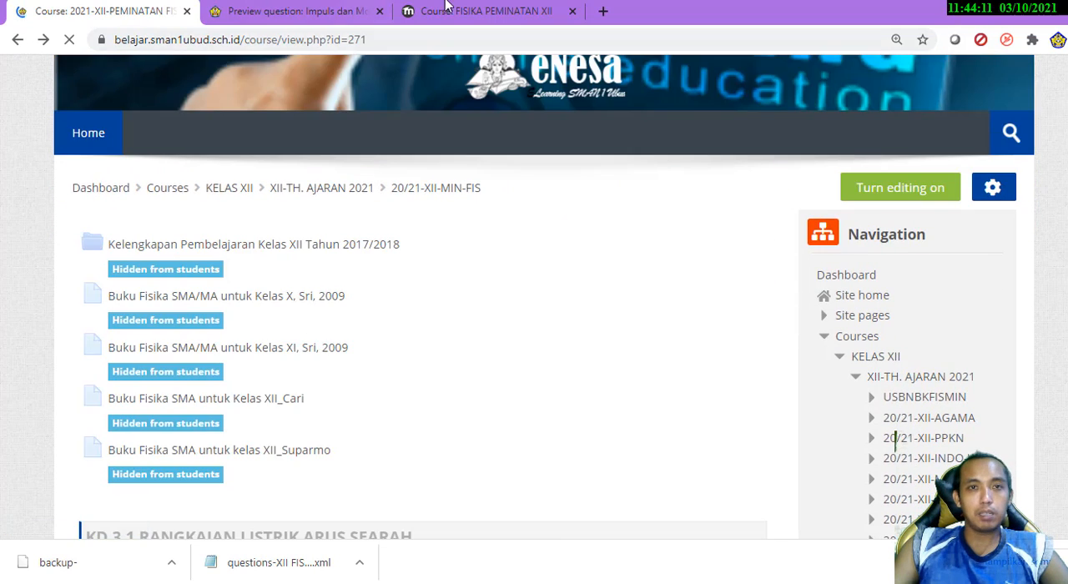
In the XII FIS MIN course on nesaelearning.com, open the PPT Listrik DC folder under KD 3.1 RANGKAIAN LISTRIK ARUS SEARAH
click(455, 12)
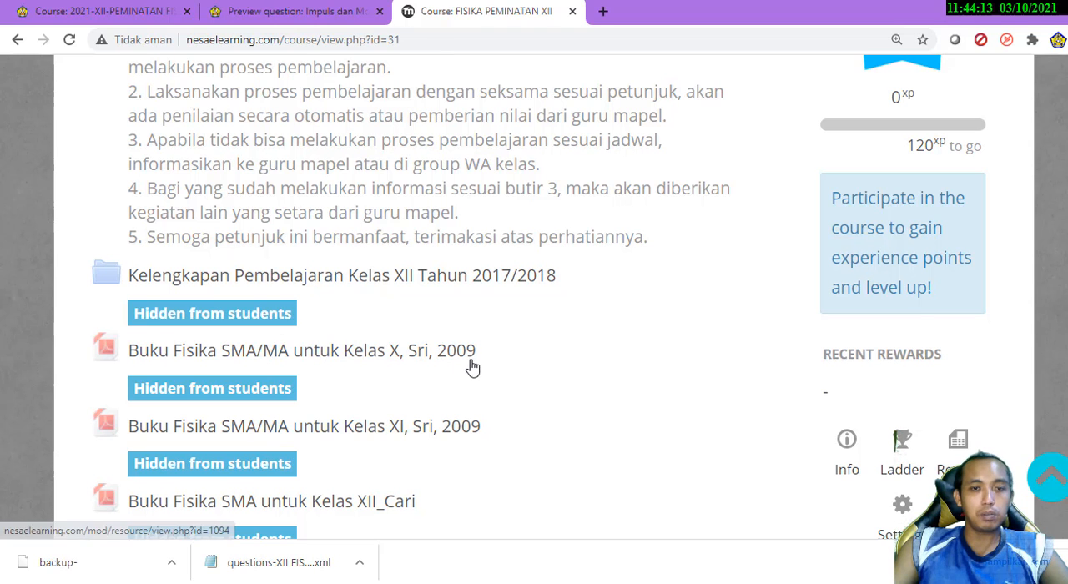
scroll(417, 405, down, 5)
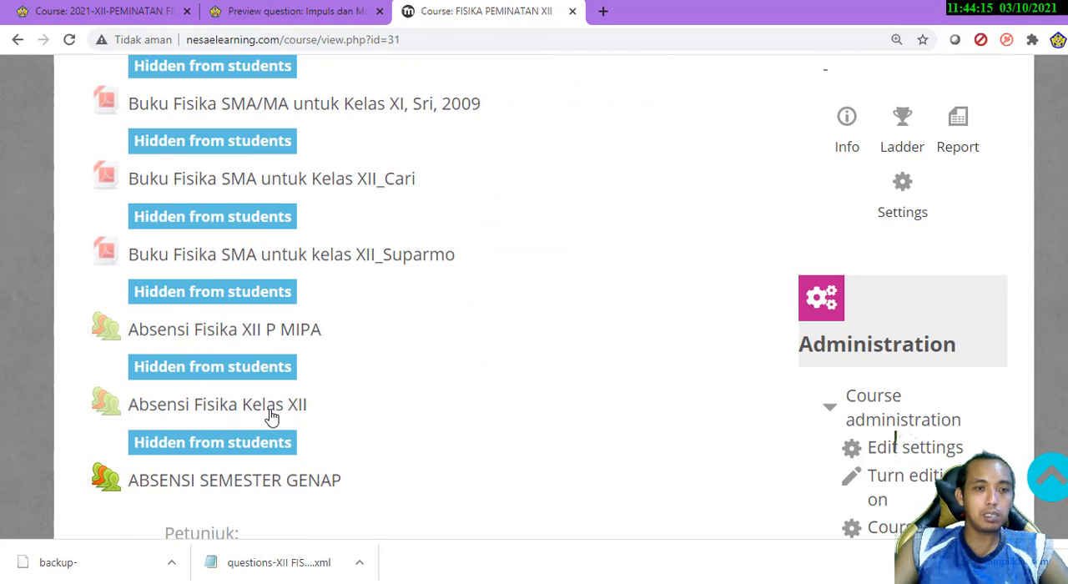
scroll(453, 272, down, 5)
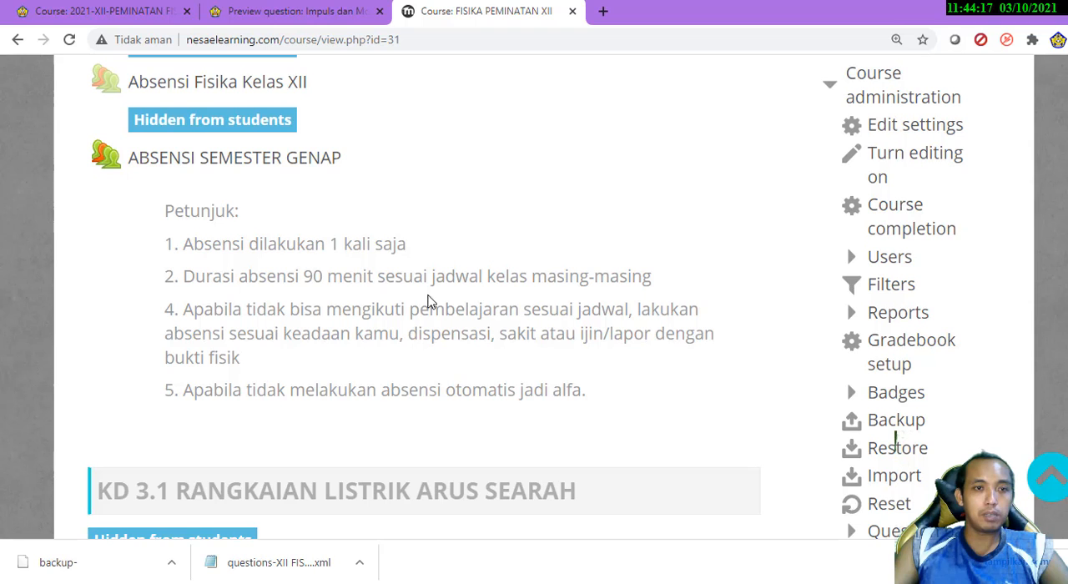
scroll(476, 370, down, 3)
scroll(476, 370, down, 5)
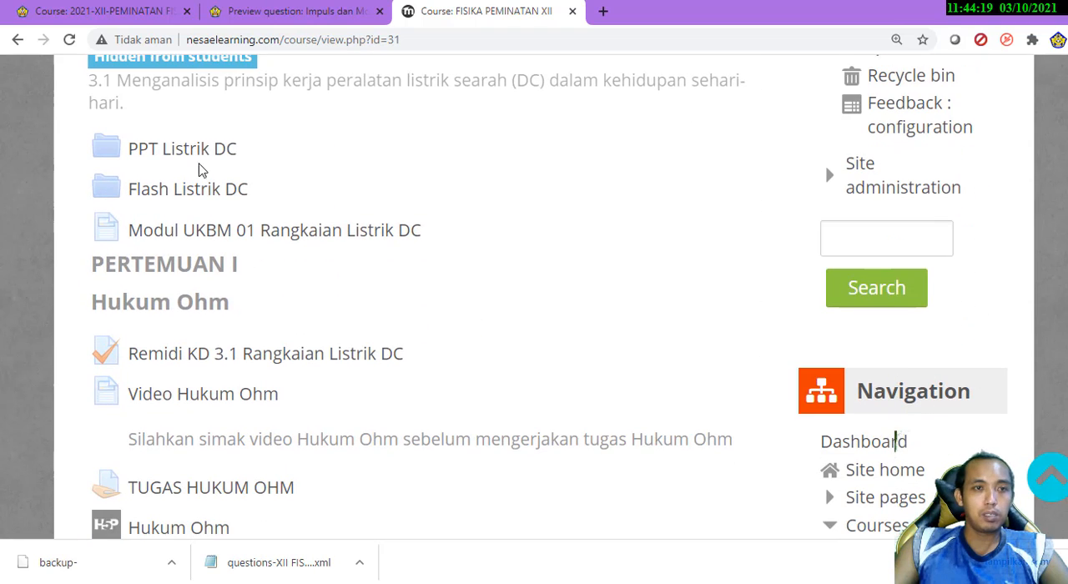
click(194, 152)
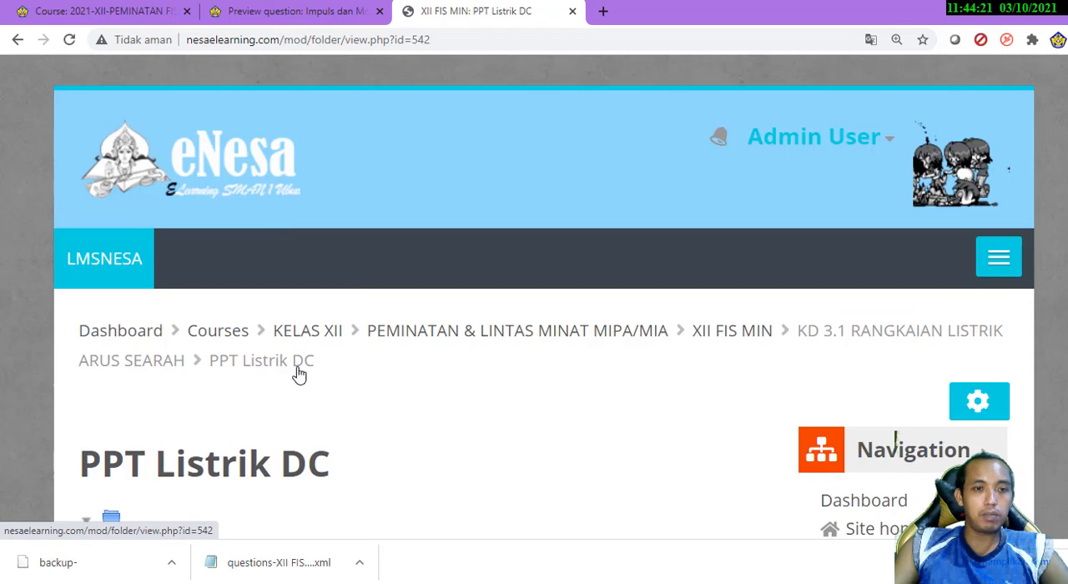
scroll(299, 375, down, 4)
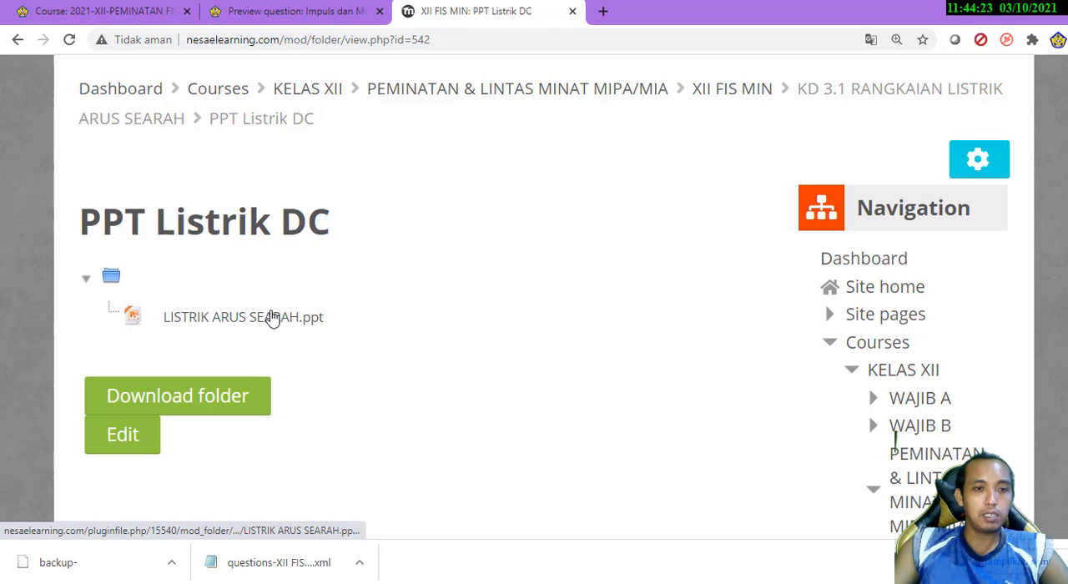
Download LISTRIK ARUS SEARAH.ppt from the PPT Listrik DC folder of XII FIS MIN into the Downloads\Documents folder
click(98, 15)
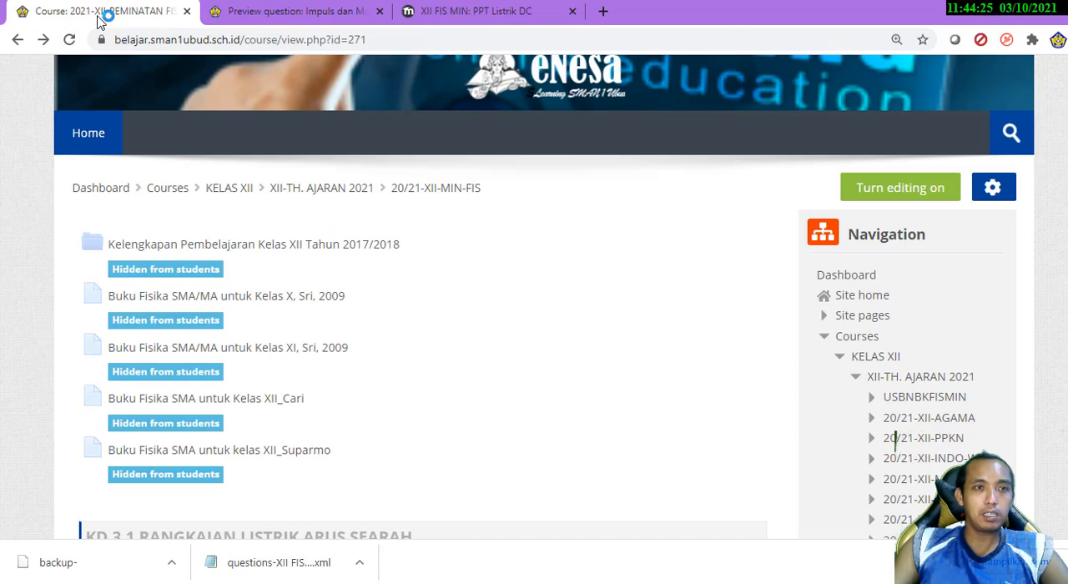
click(480, 15)
click(303, 324)
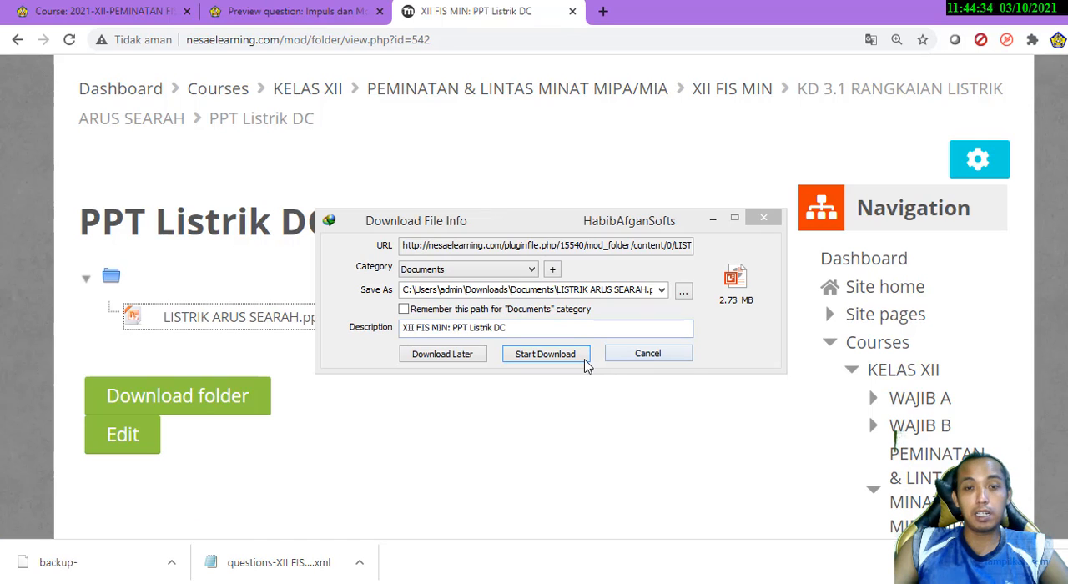
click(576, 356)
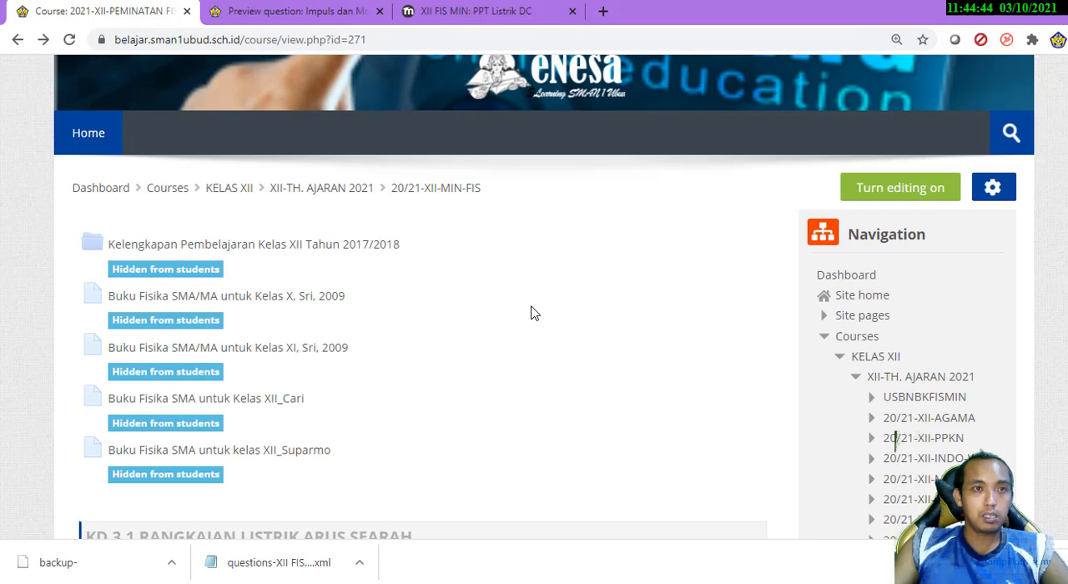
Review the KD 3.1 section of 20/21-XII-MIN-FIS and open the browser's download list
scroll(534, 313, down, 2)
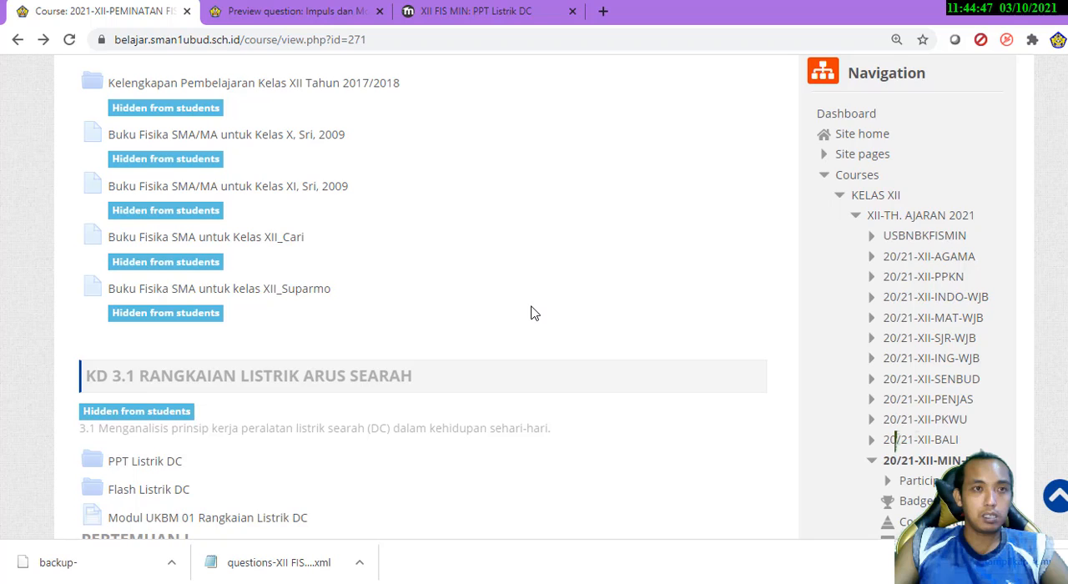
scroll(359, 351, down, 1)
click(413, 10)
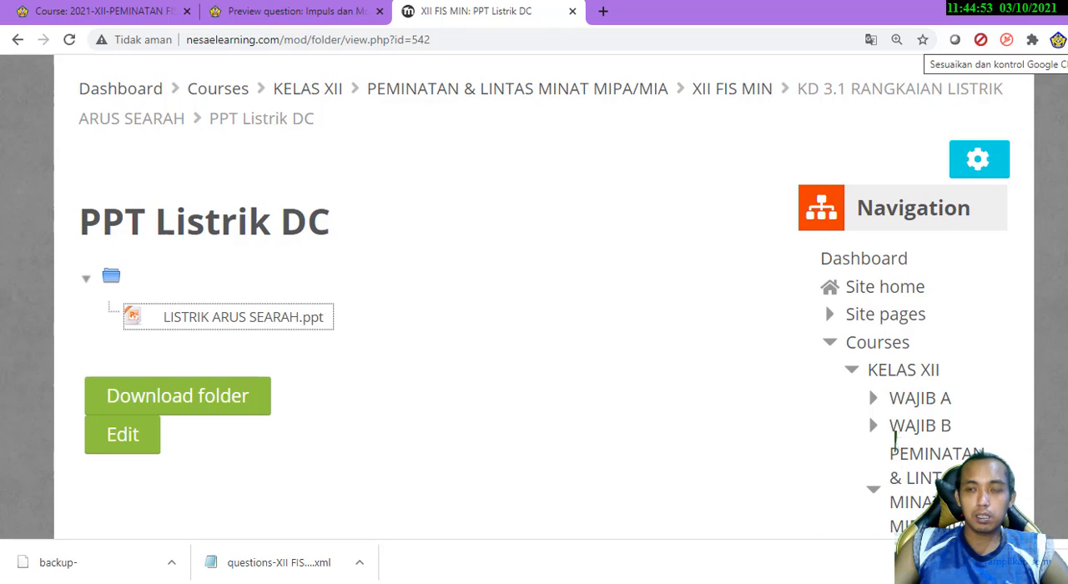
click(1064, 39)
click(986, 147)
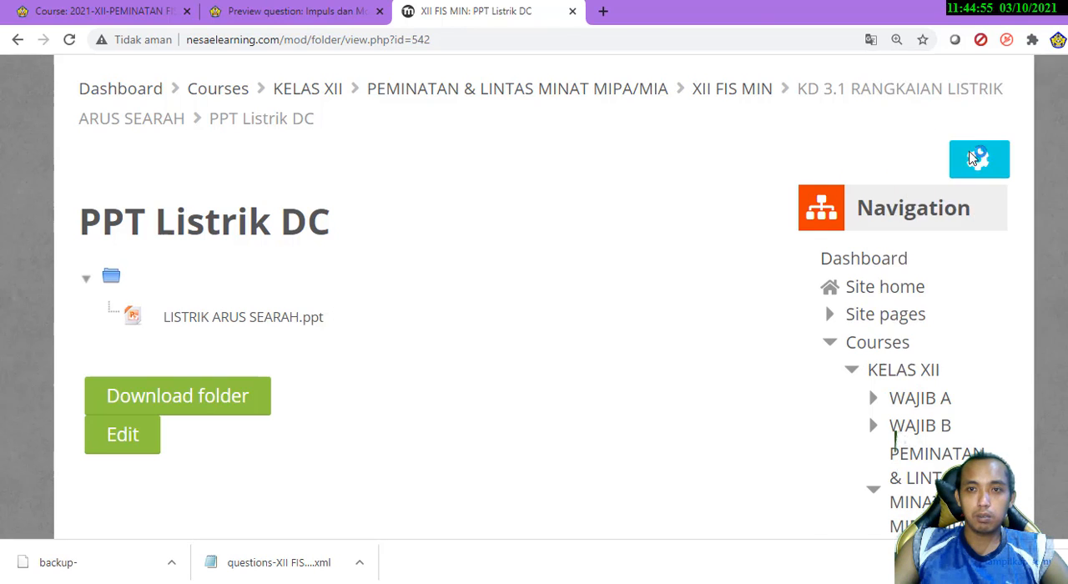
click(464, 15)
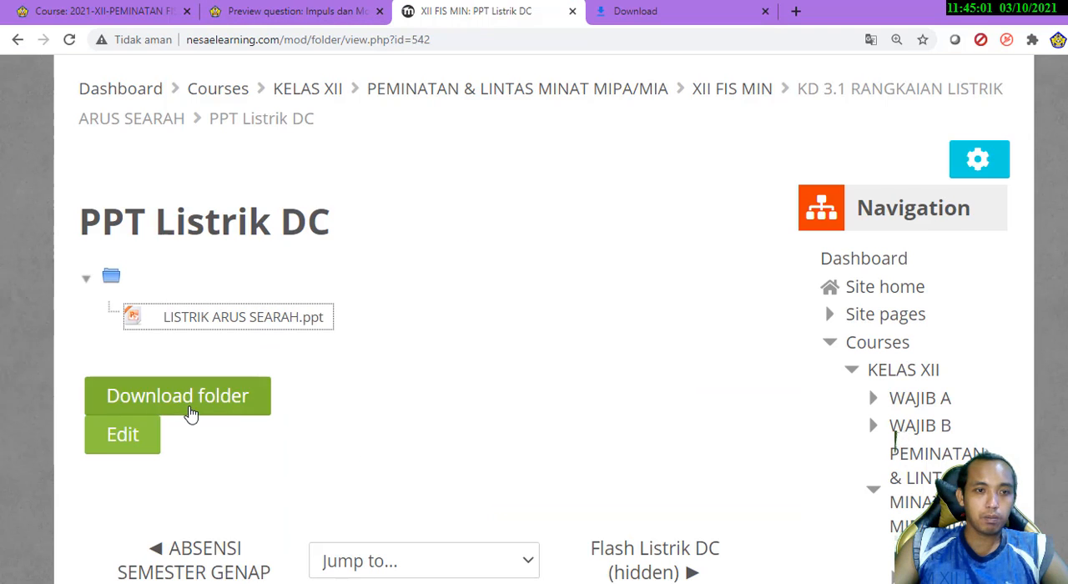
click(258, 325)
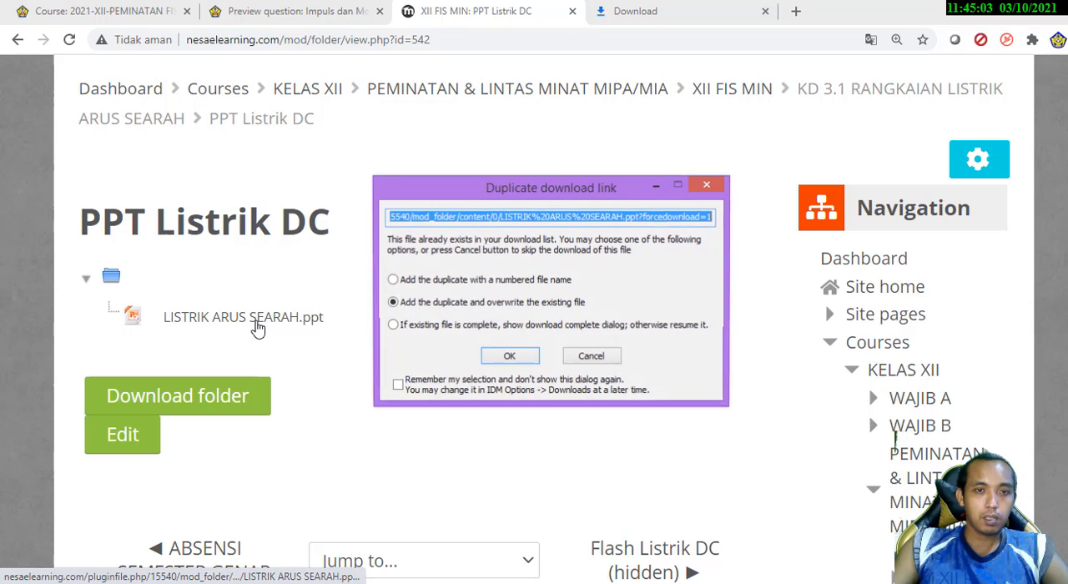
click(593, 359)
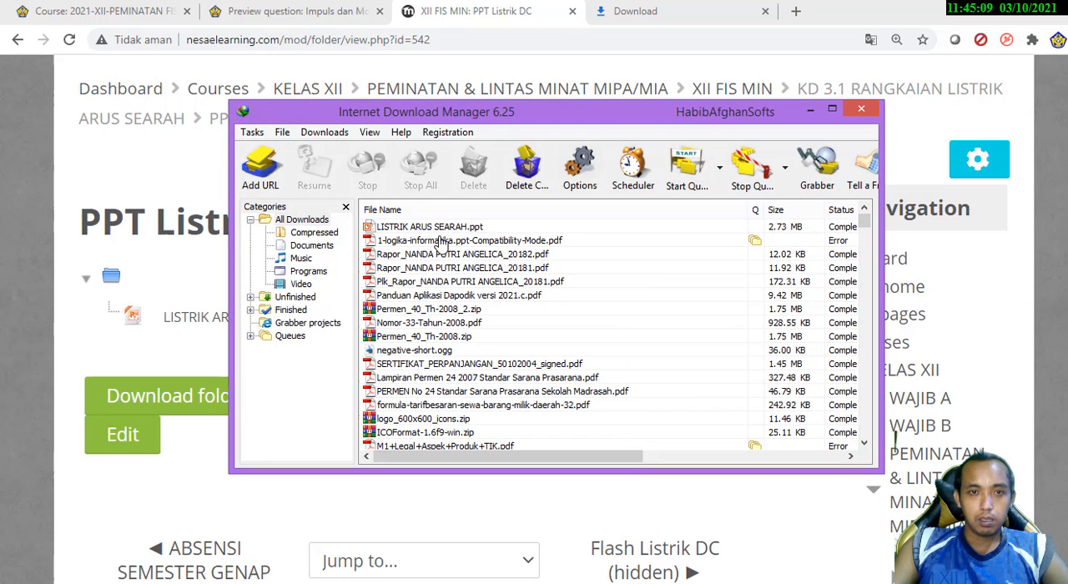
Show the downloaded LISTRIK ARUS SEARAH.ppt in its containing folder from Internet Download Manager
click(446, 230)
right_click(447, 231)
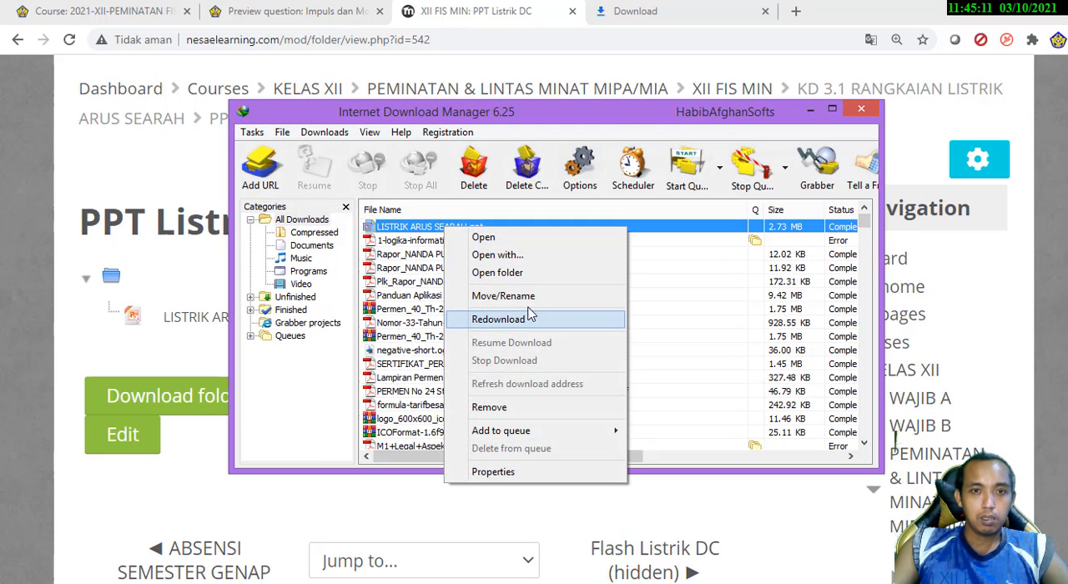
click(521, 284)
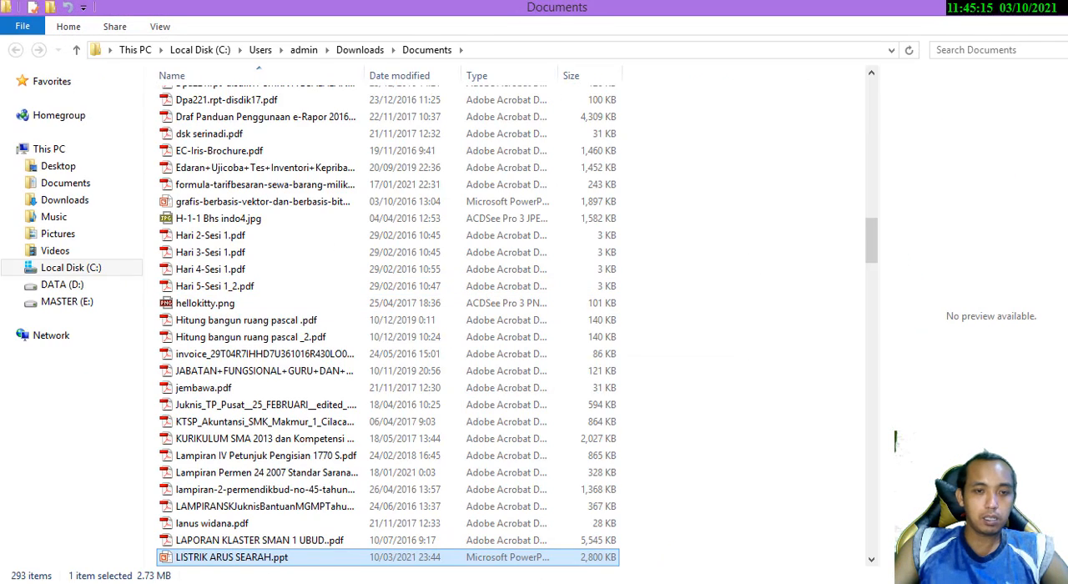
Return to the 20/21-XII-MIN-FIS course in the browser, turn editing on and go to the KD 3.1 resources
key(alt+Tab)
click(160, 11)
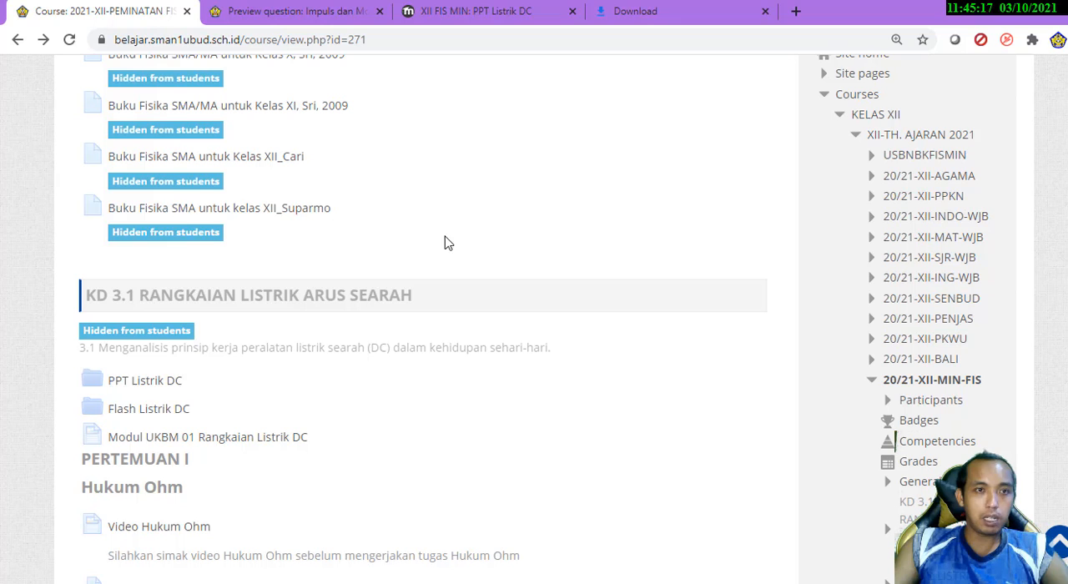
scroll(847, 308, up, 1)
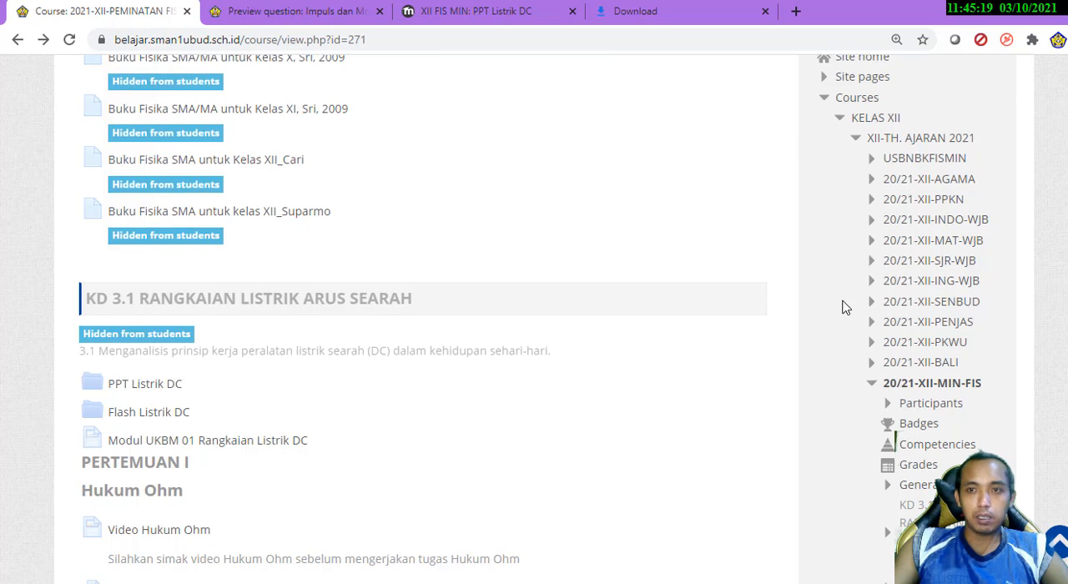
scroll(847, 308, up, 4)
click(900, 276)
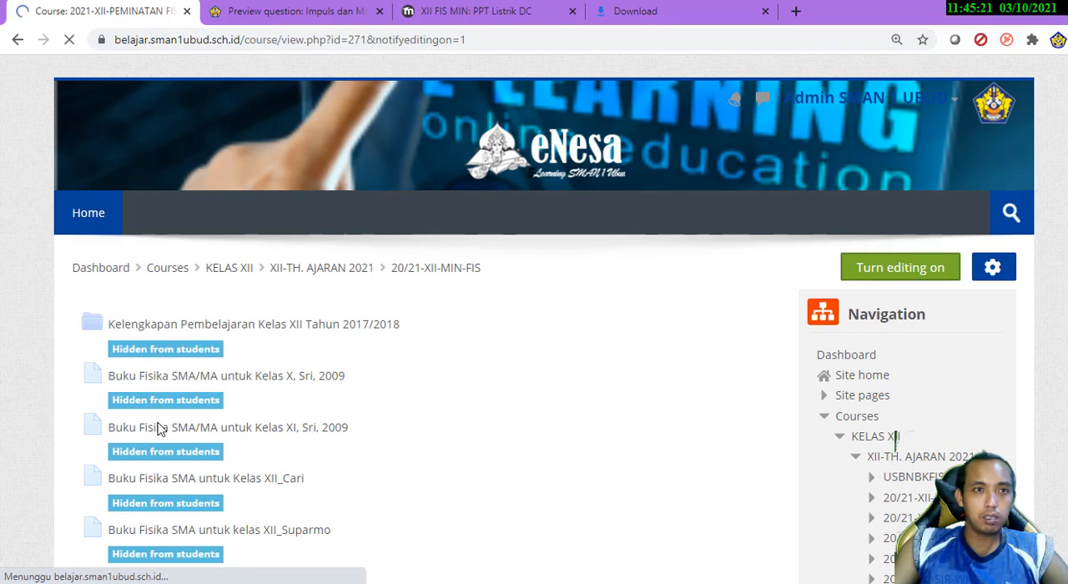
scroll(103, 420, down, 4)
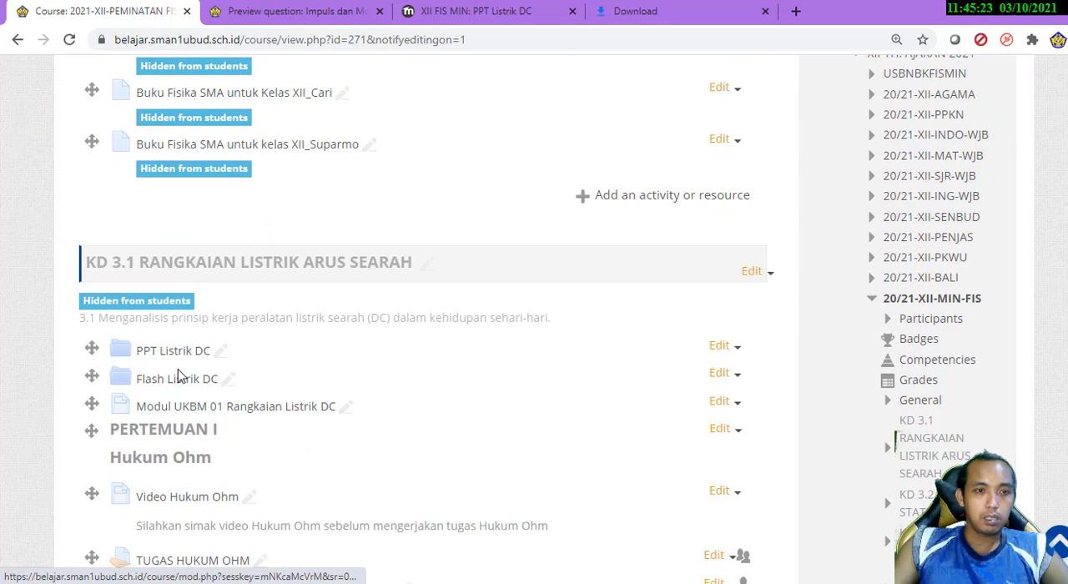
Edit the KD 3.1 folder PPT Listrik DC, add LISTRIK ARUS SEARAH.ppt from Downloads\Documents to its files, and save back to the course
click(721, 345)
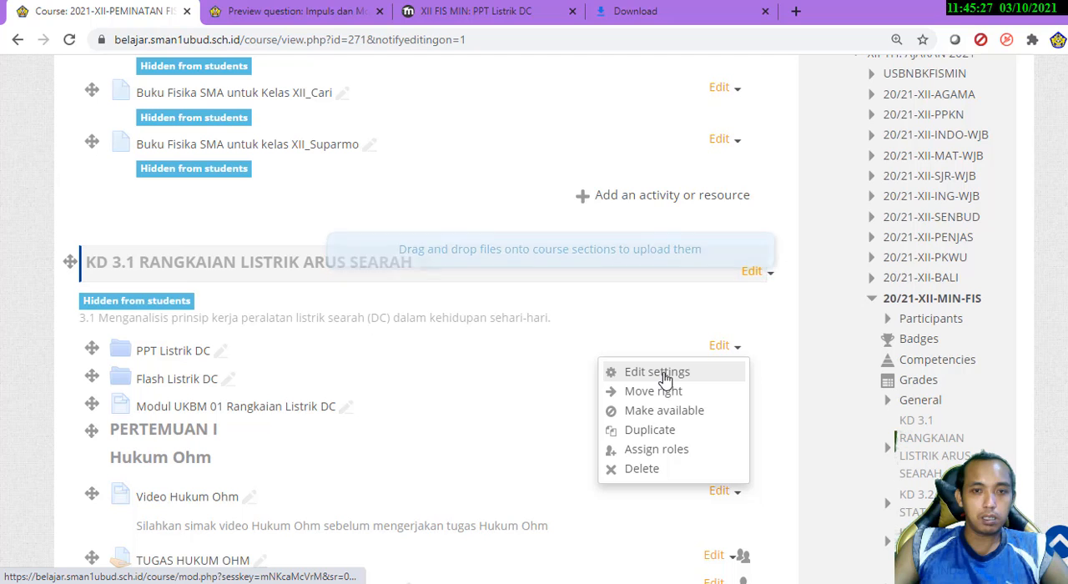
click(665, 377)
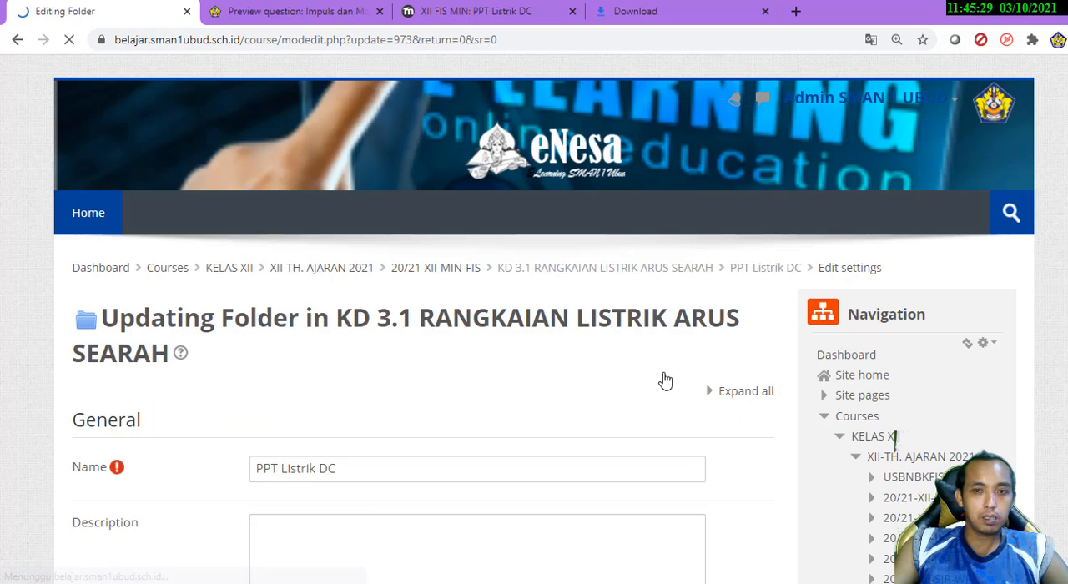
scroll(529, 417, down, 6)
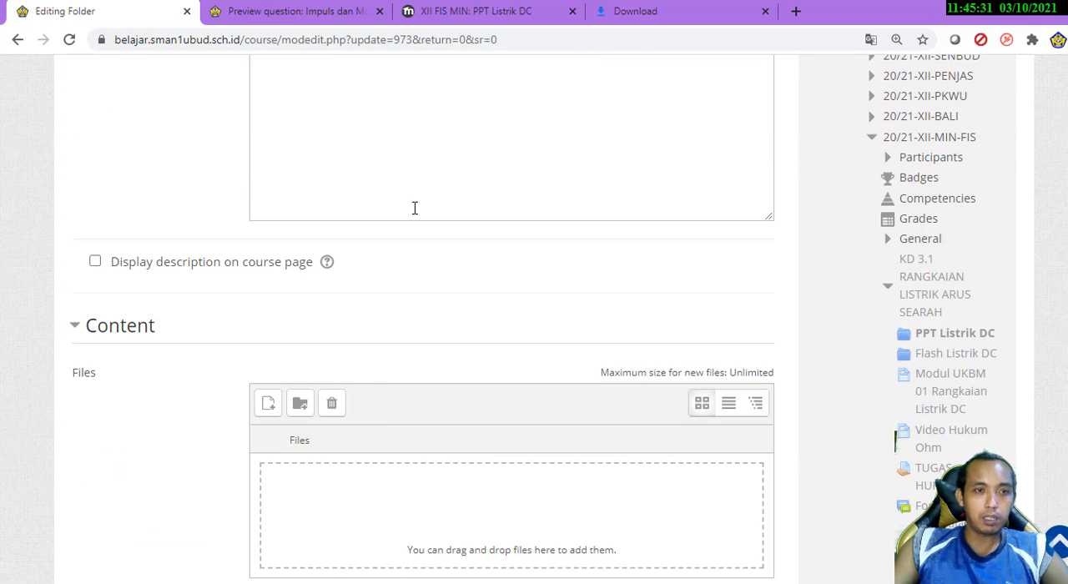
scroll(484, 310, down, 2)
mouse_move(259, 565)
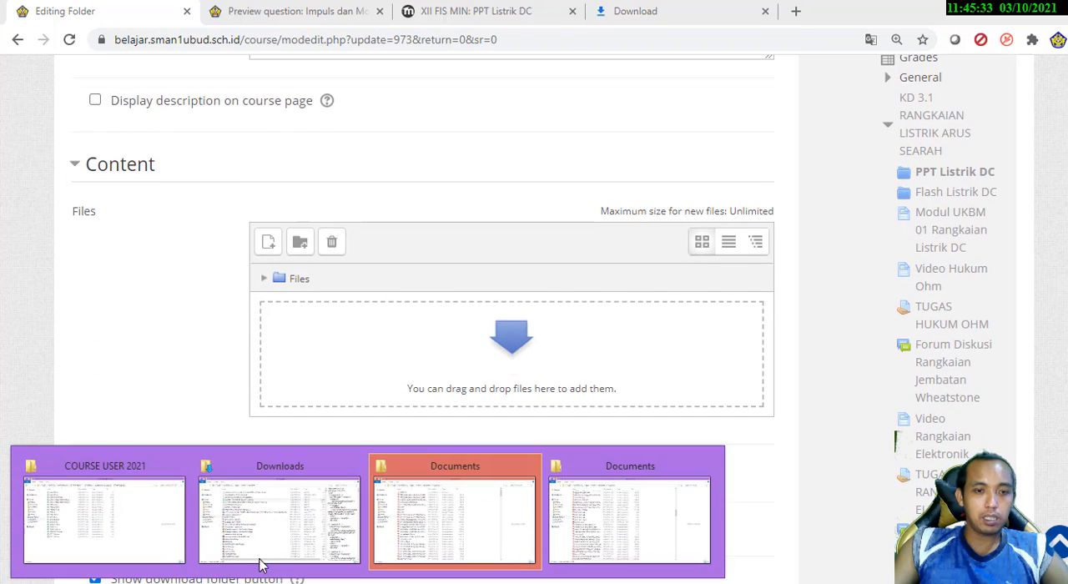
click(570, 510)
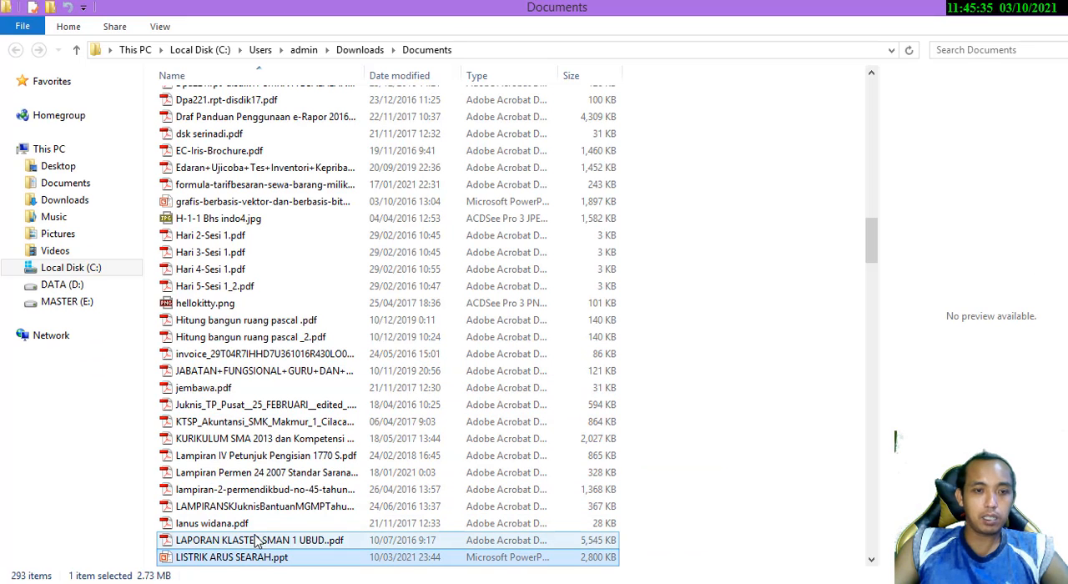
drag(258, 558, 442, 404)
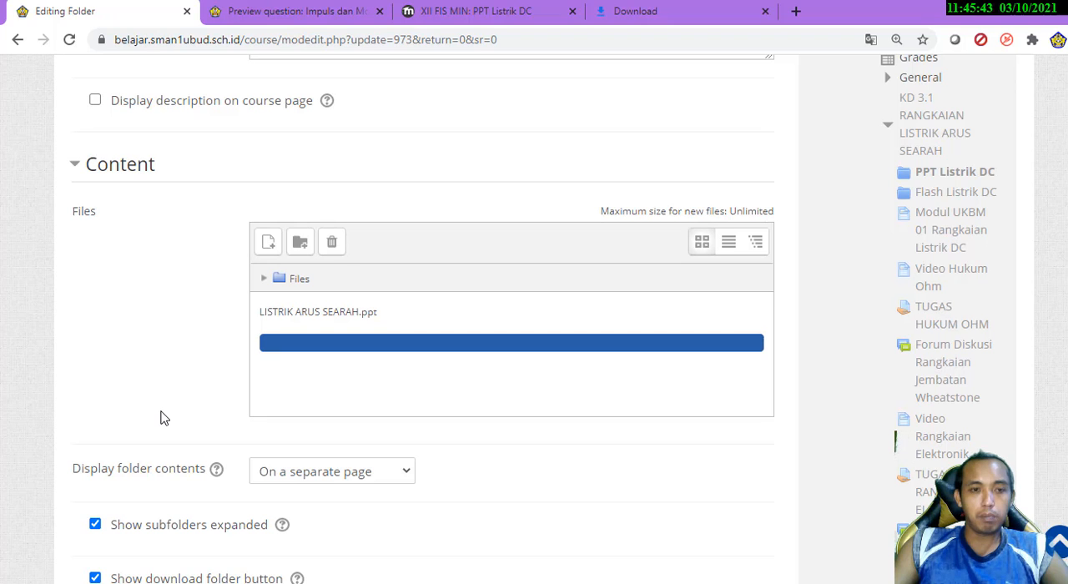
scroll(167, 416, down, 10)
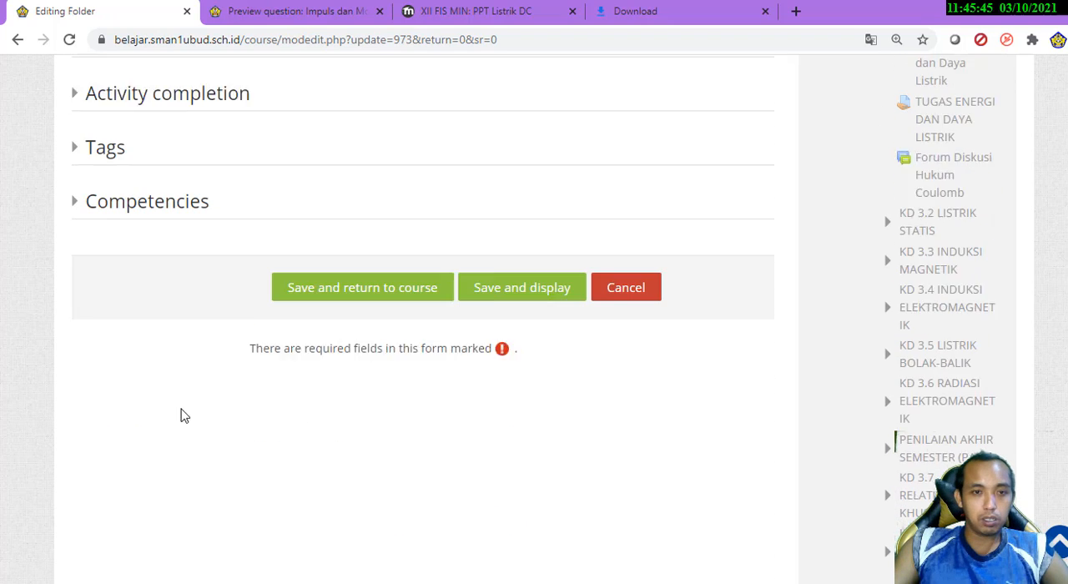
click(389, 245)
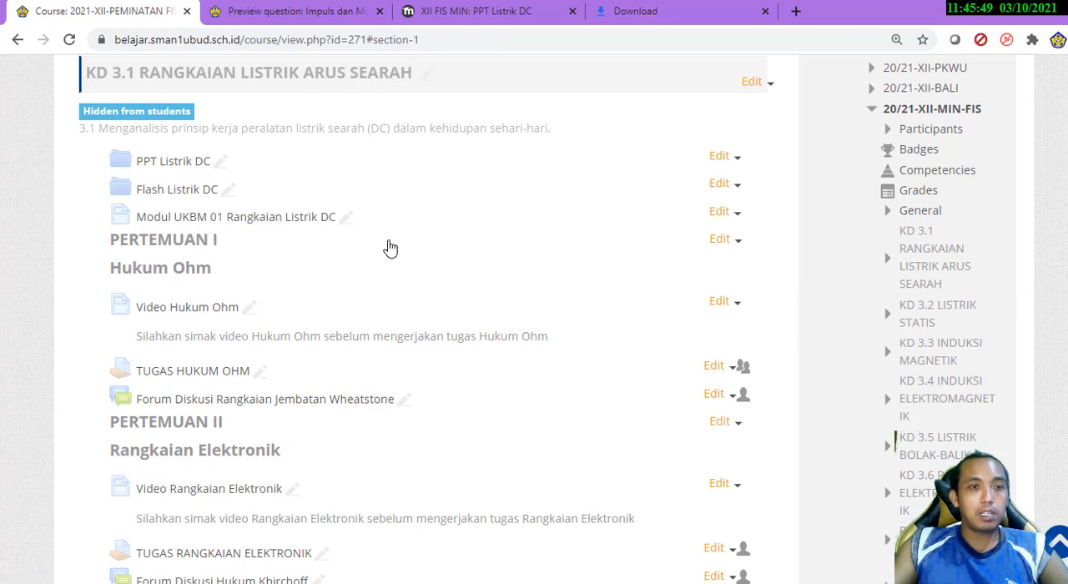
Open the PPT Listrik DC folder to check its uploaded content, and return to the course page
scroll(386, 245, up, 2)
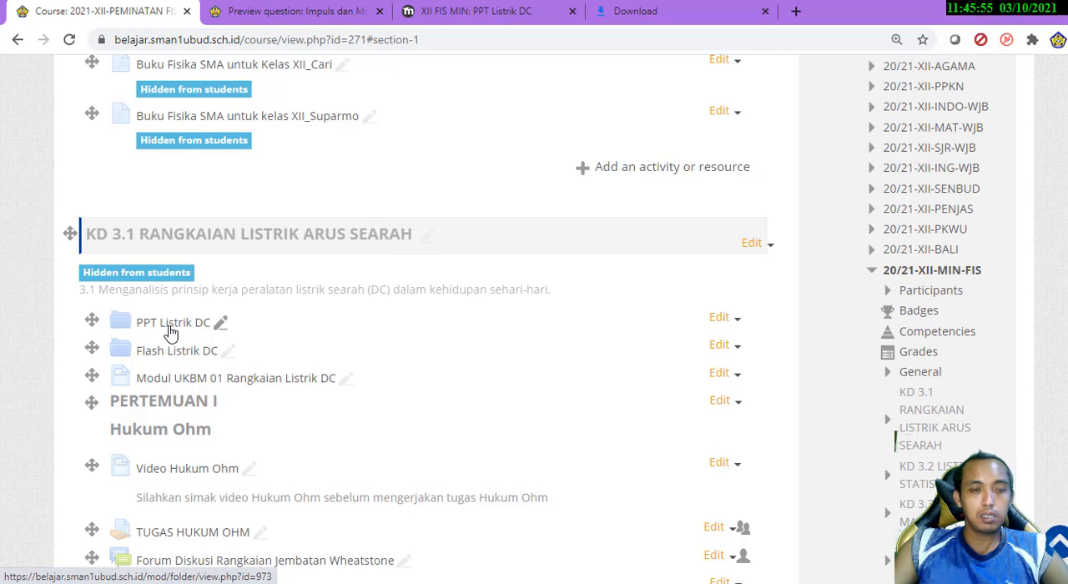
click(171, 326)
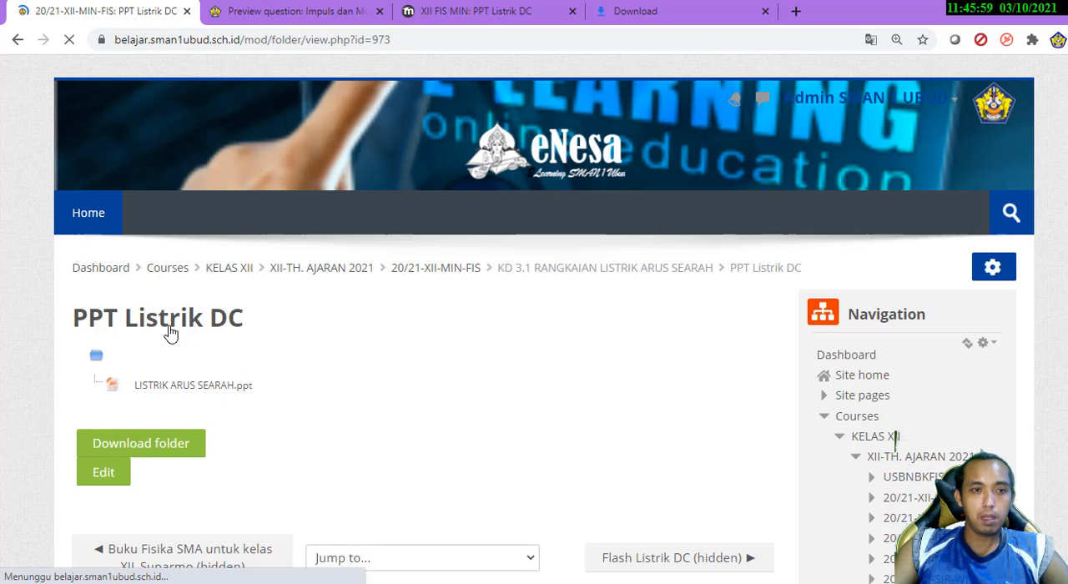
click(17, 40)
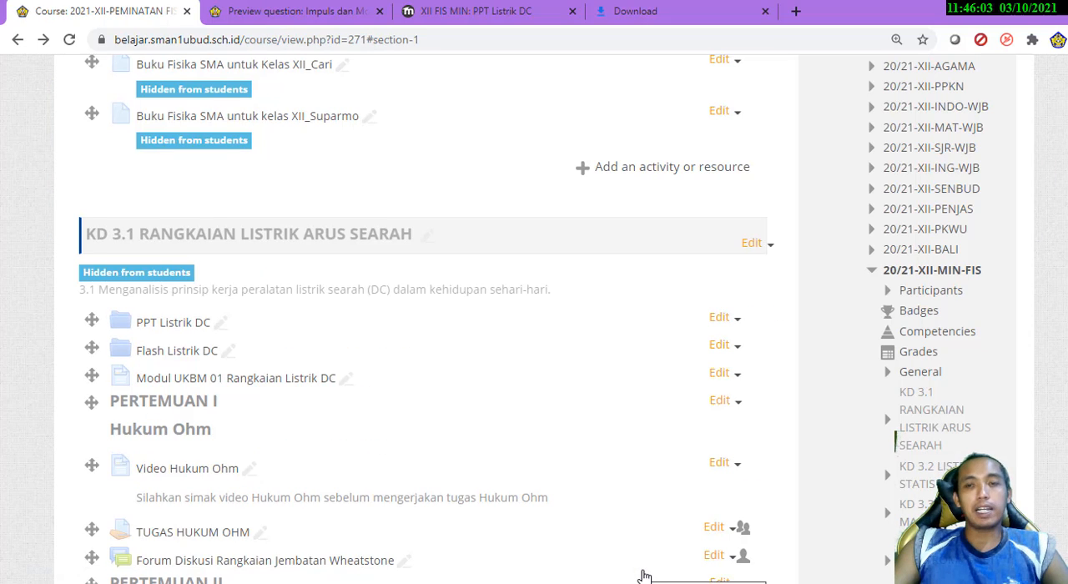